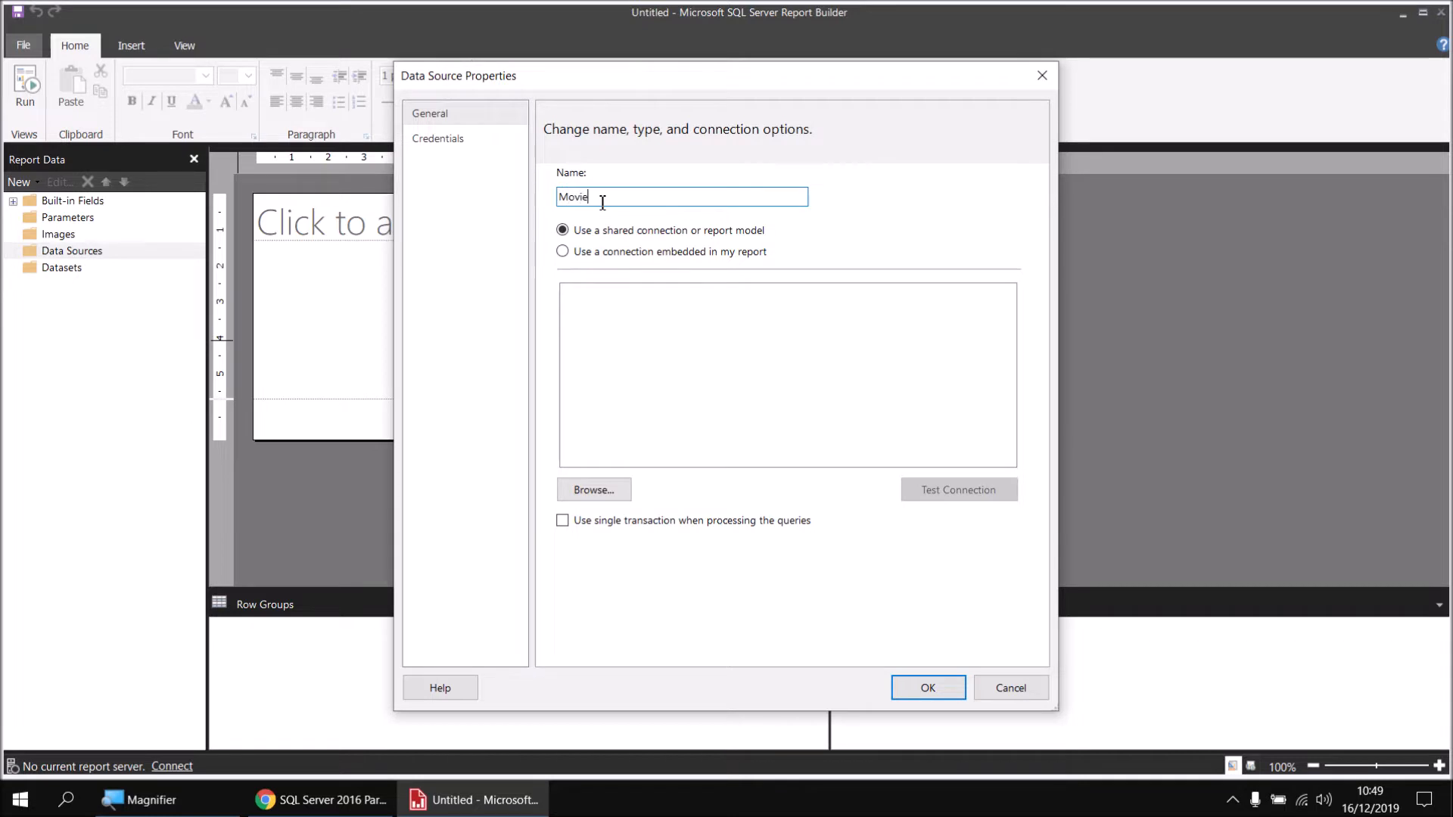
# Create the Movies data source with an embedded SQL Server connection to the Movies database on server .\sql2017.
pyautogui.click(636, 252)
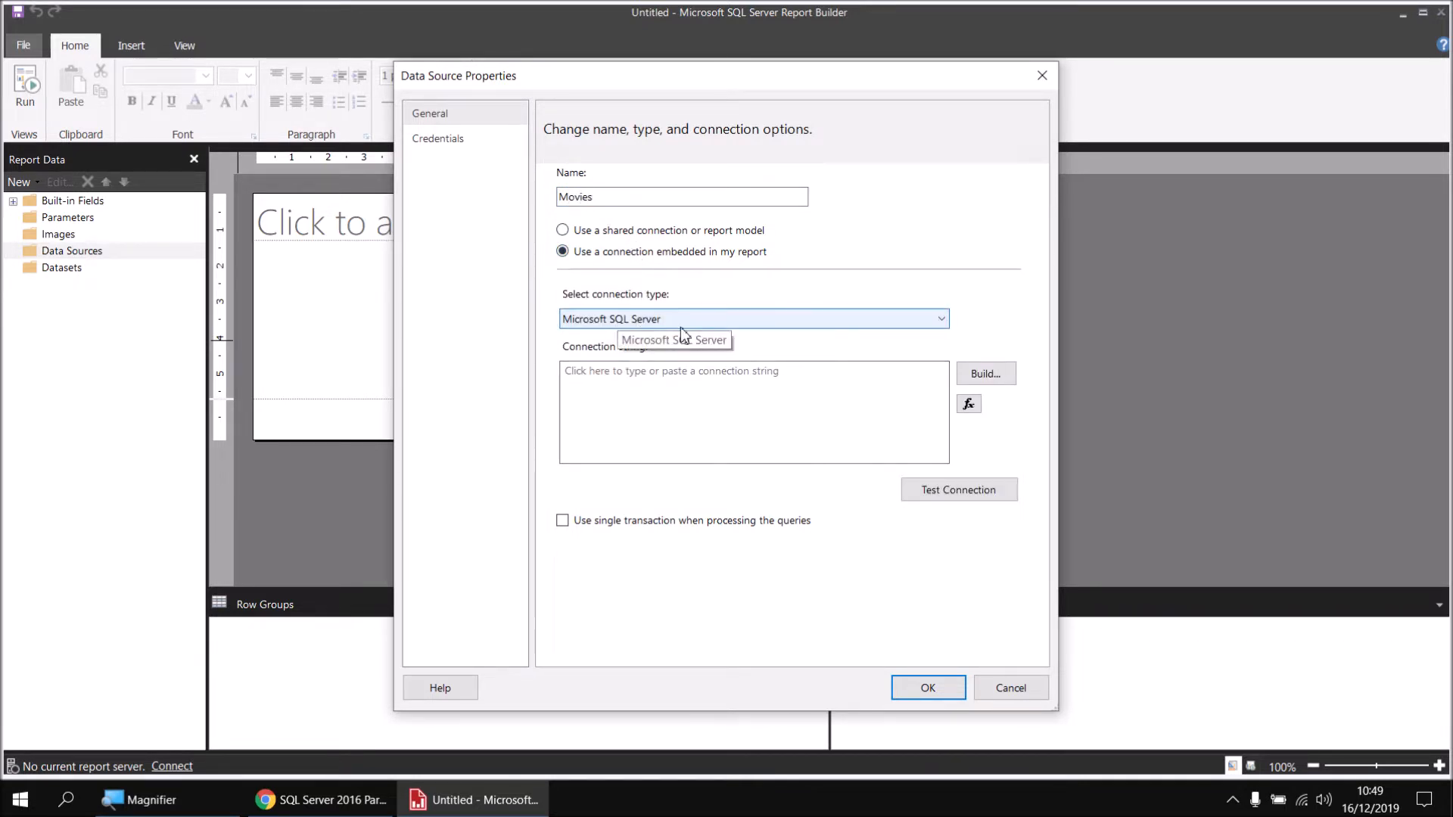
pyautogui.click(987, 375)
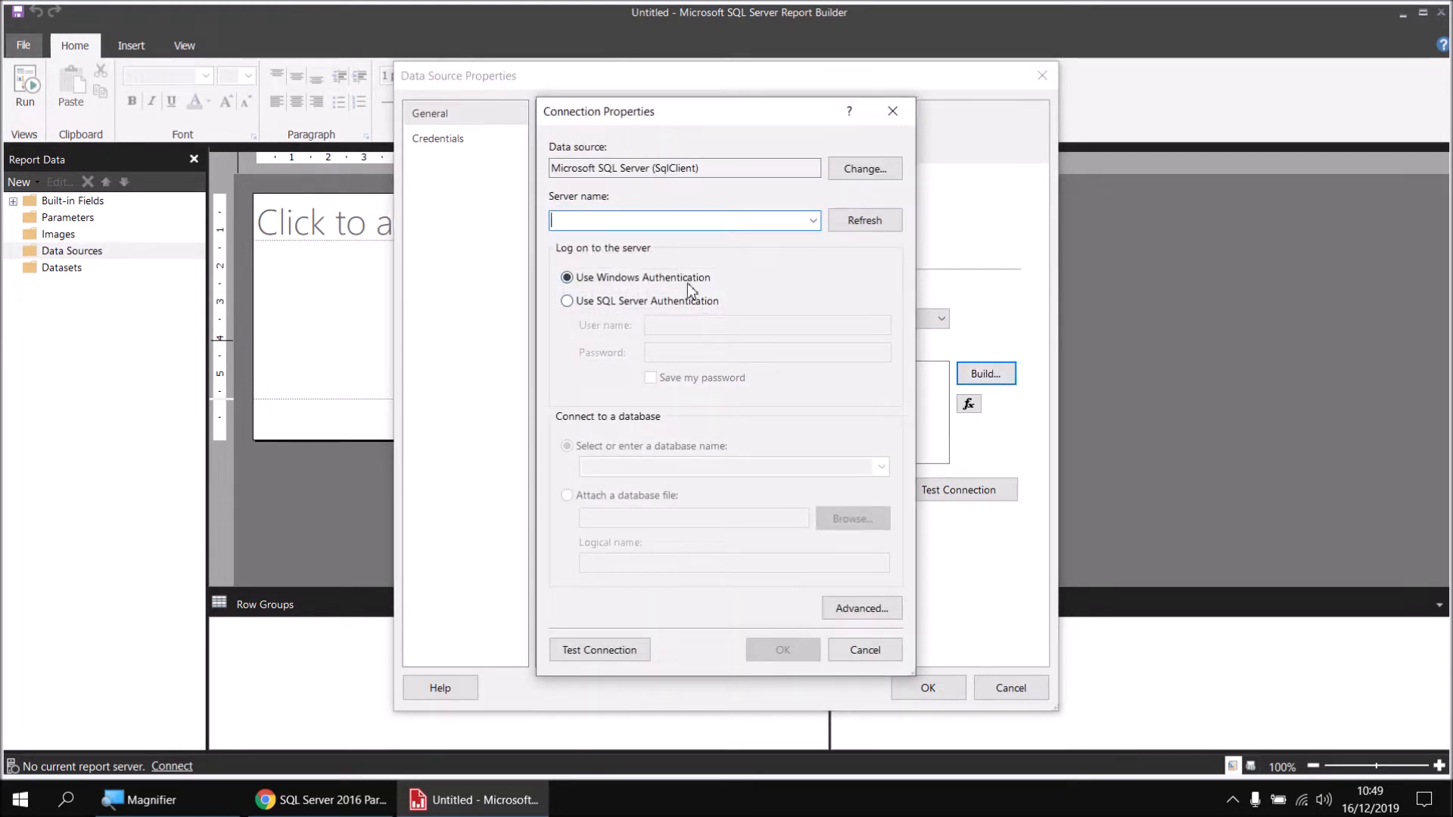
pyautogui.write('.\\sql2017')
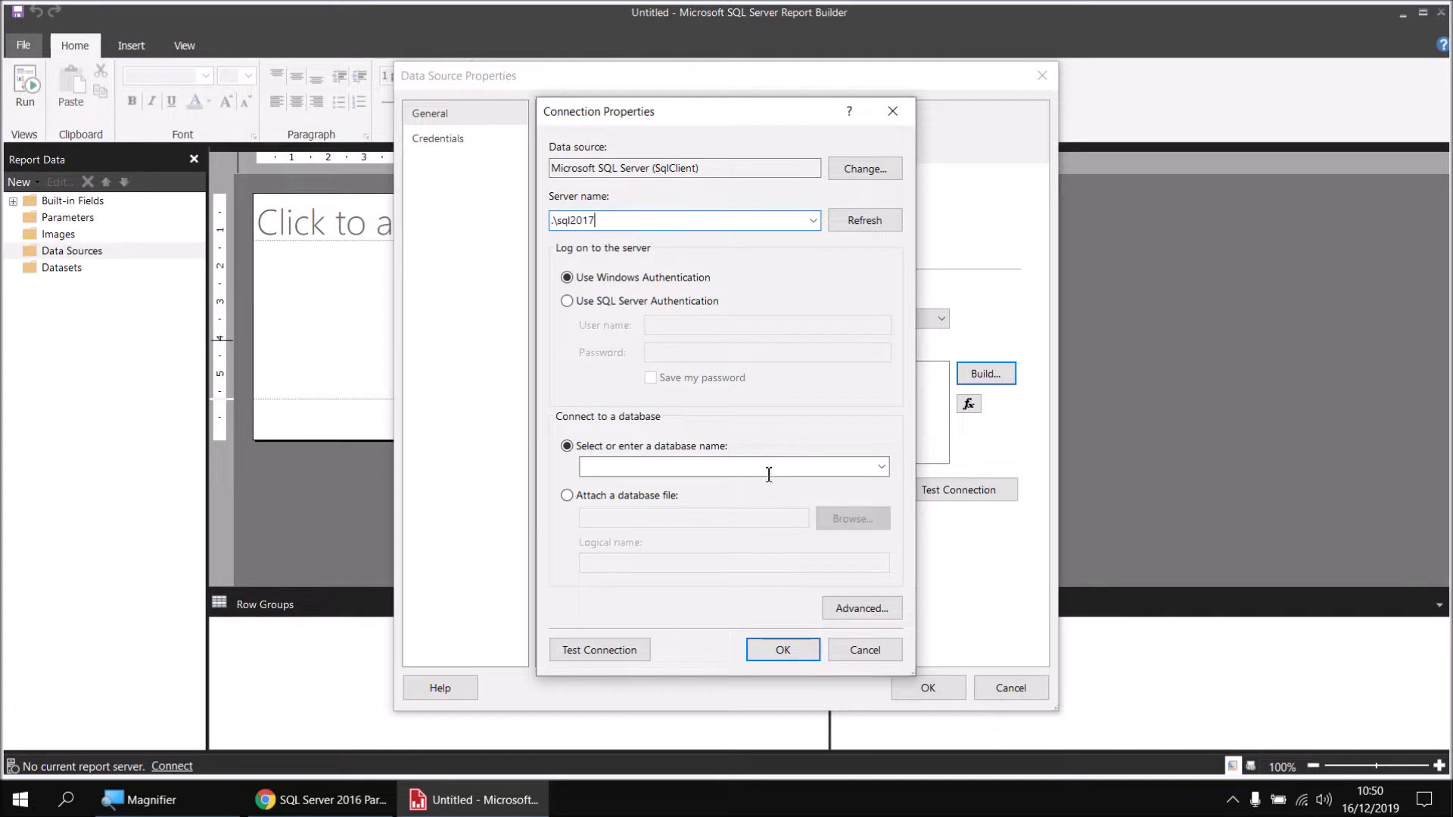
pyautogui.click(882, 470)
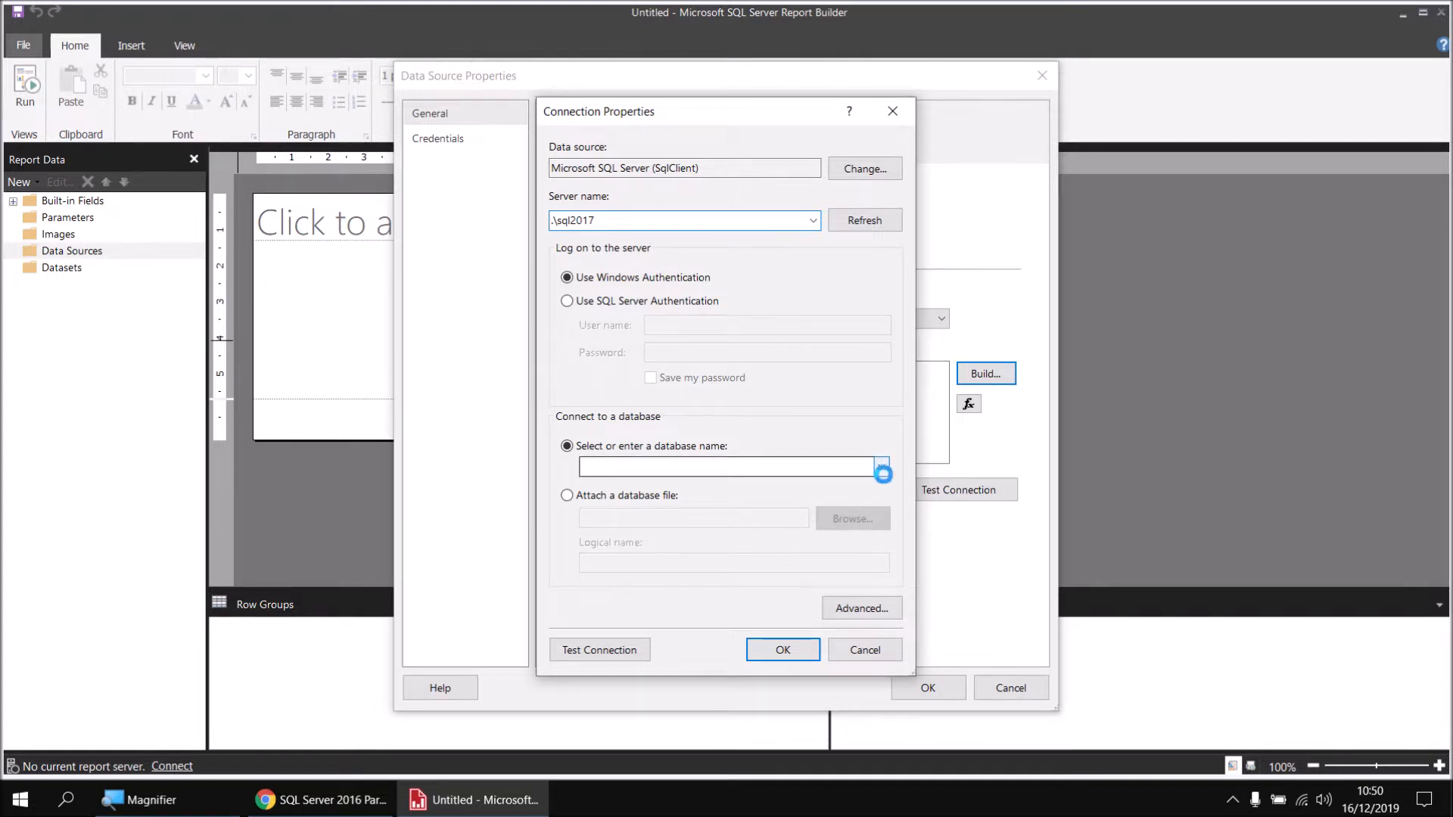
pyautogui.click(611, 516)
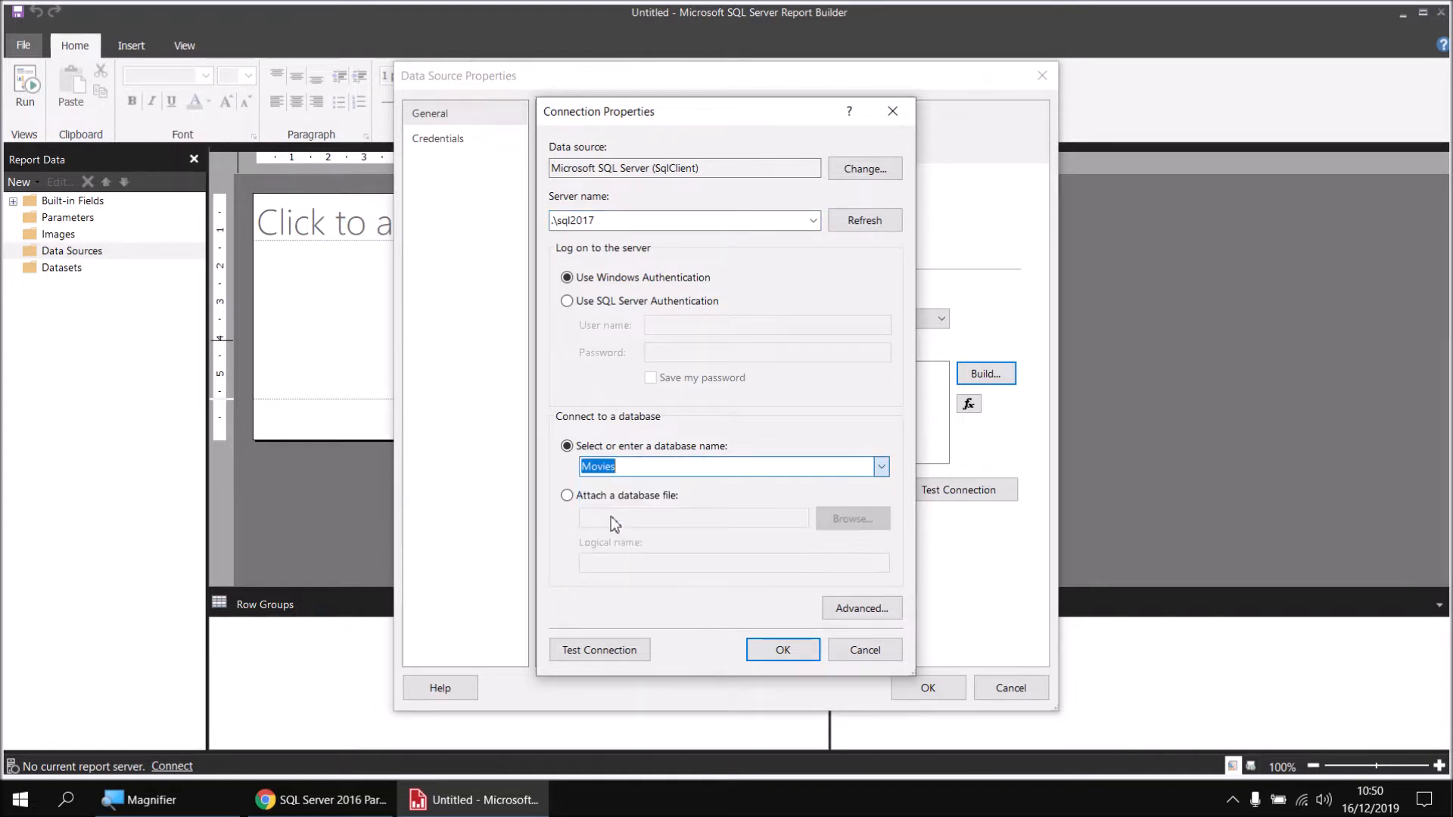
pyautogui.click(782, 649)
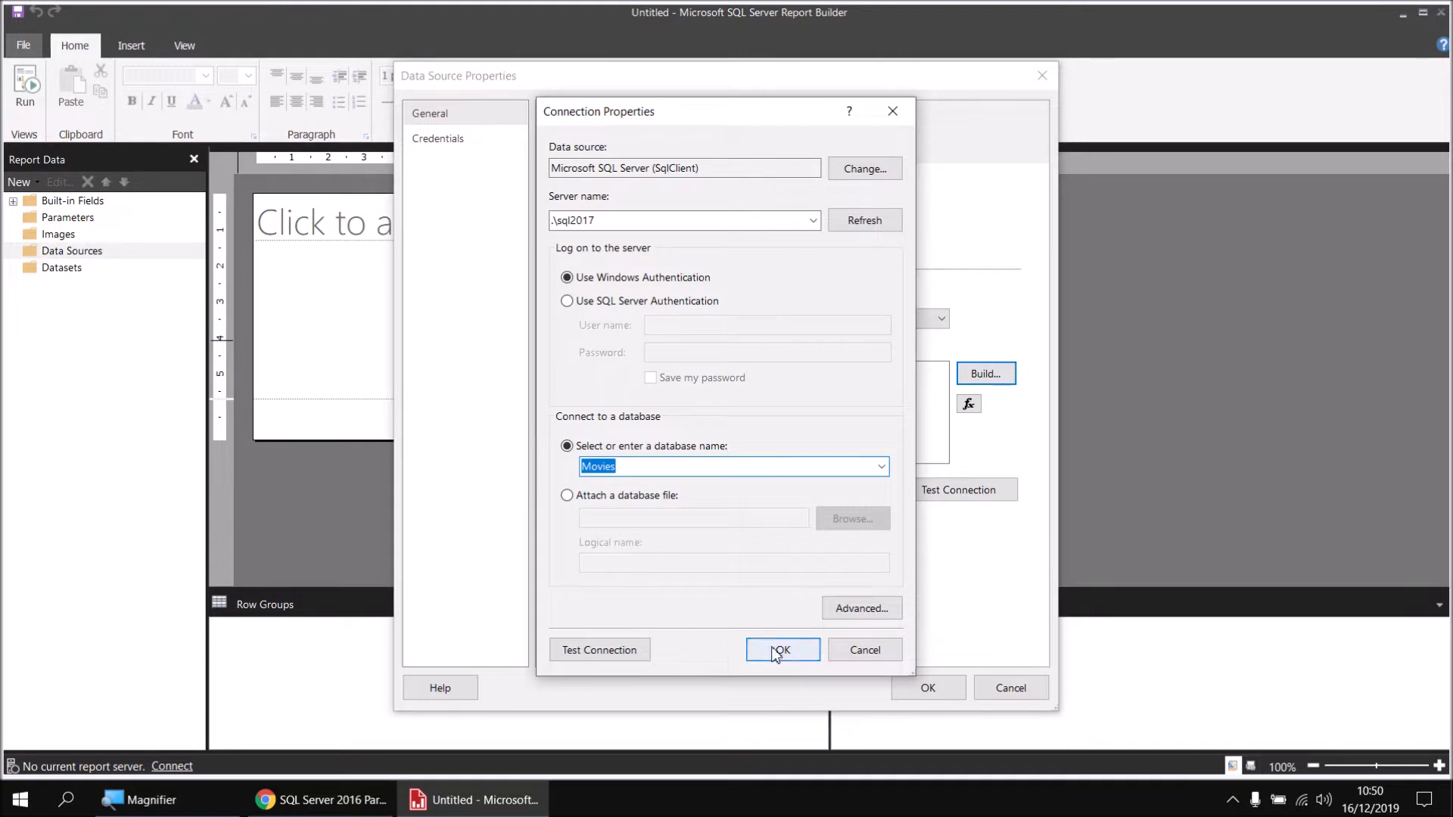
pyautogui.click(911, 685)
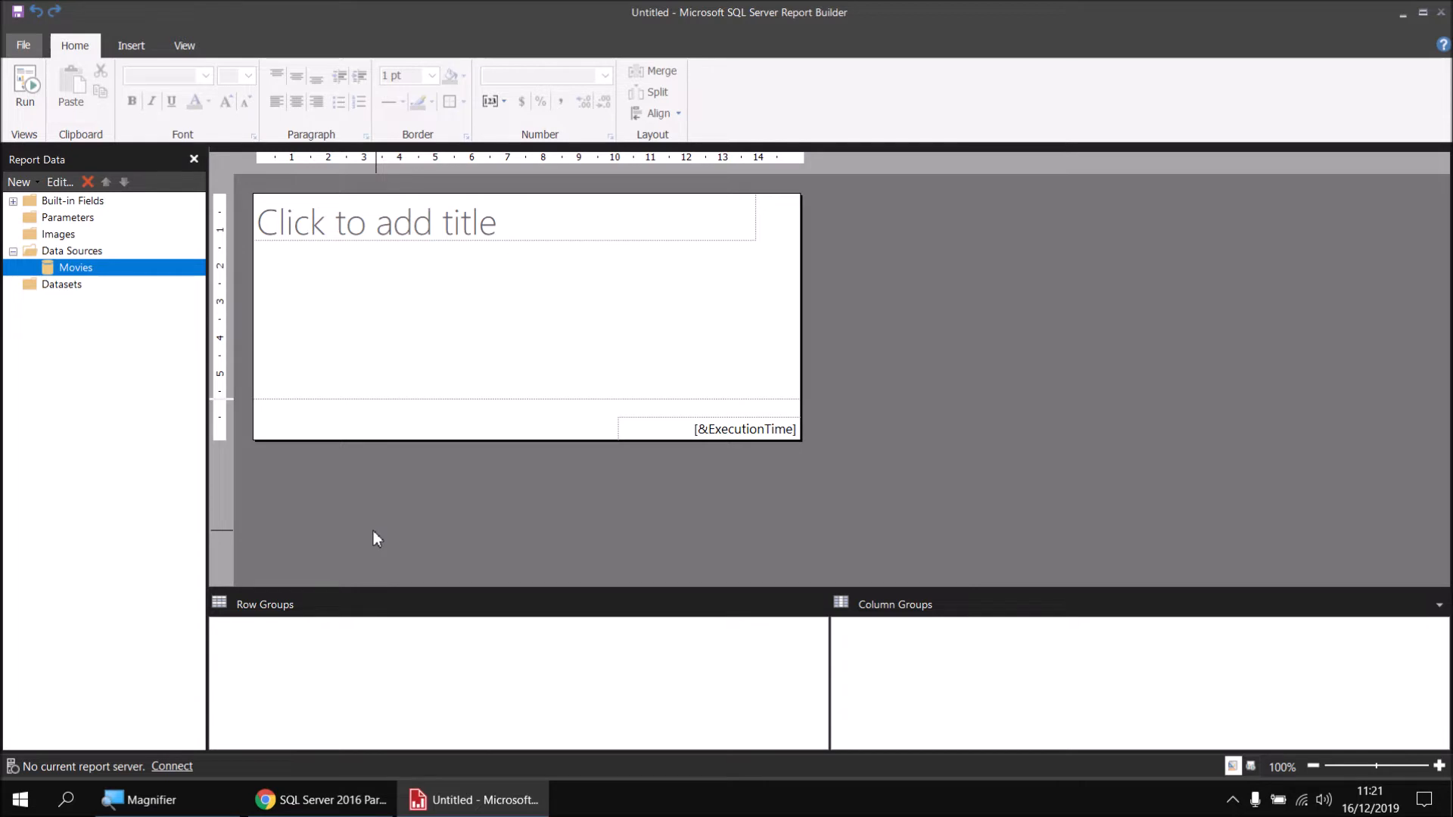
# Add an embedded dataset to the Movies data source and name it Films.
pyautogui.rightClick(93, 276)
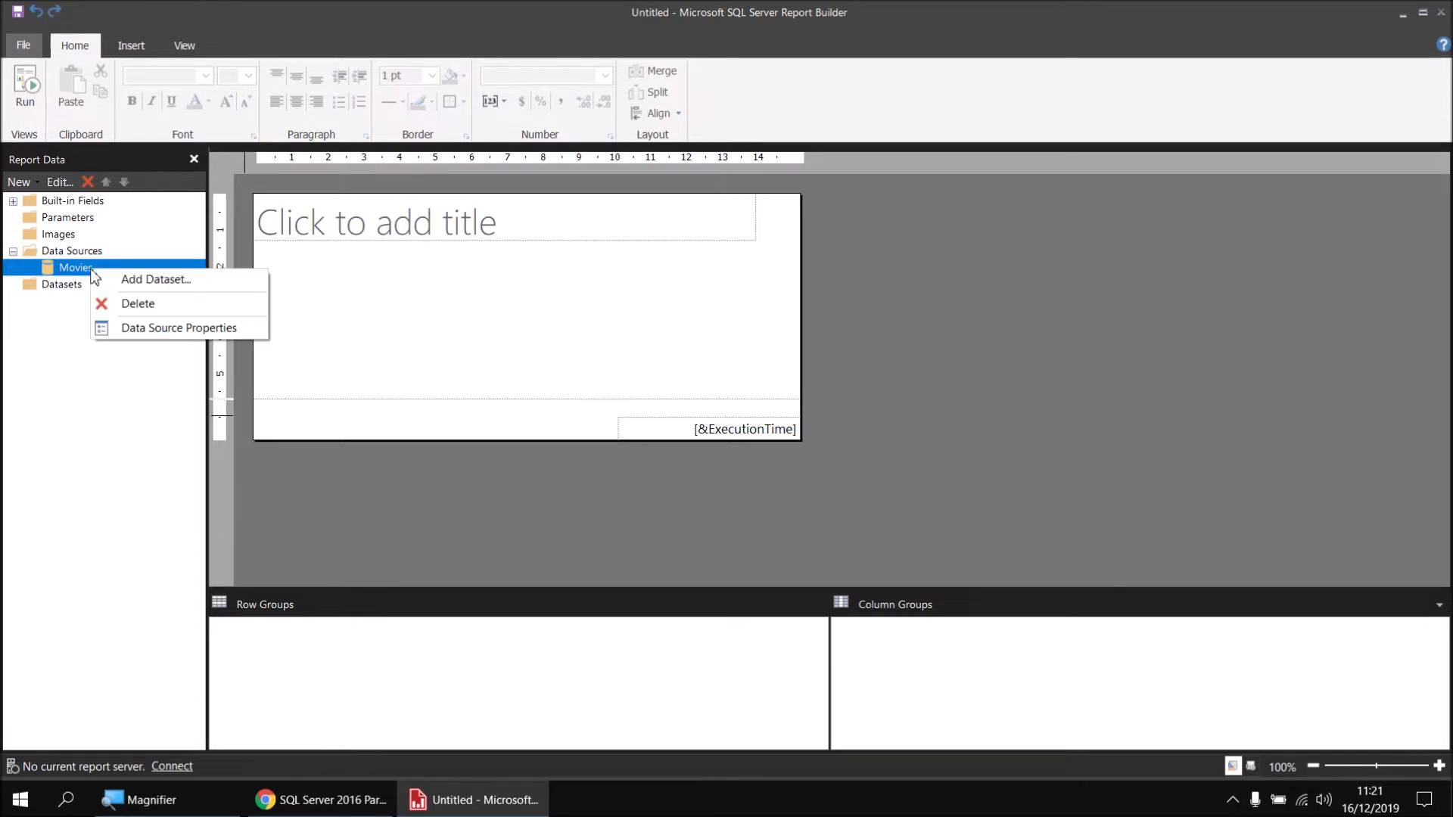
pyautogui.click(163, 279)
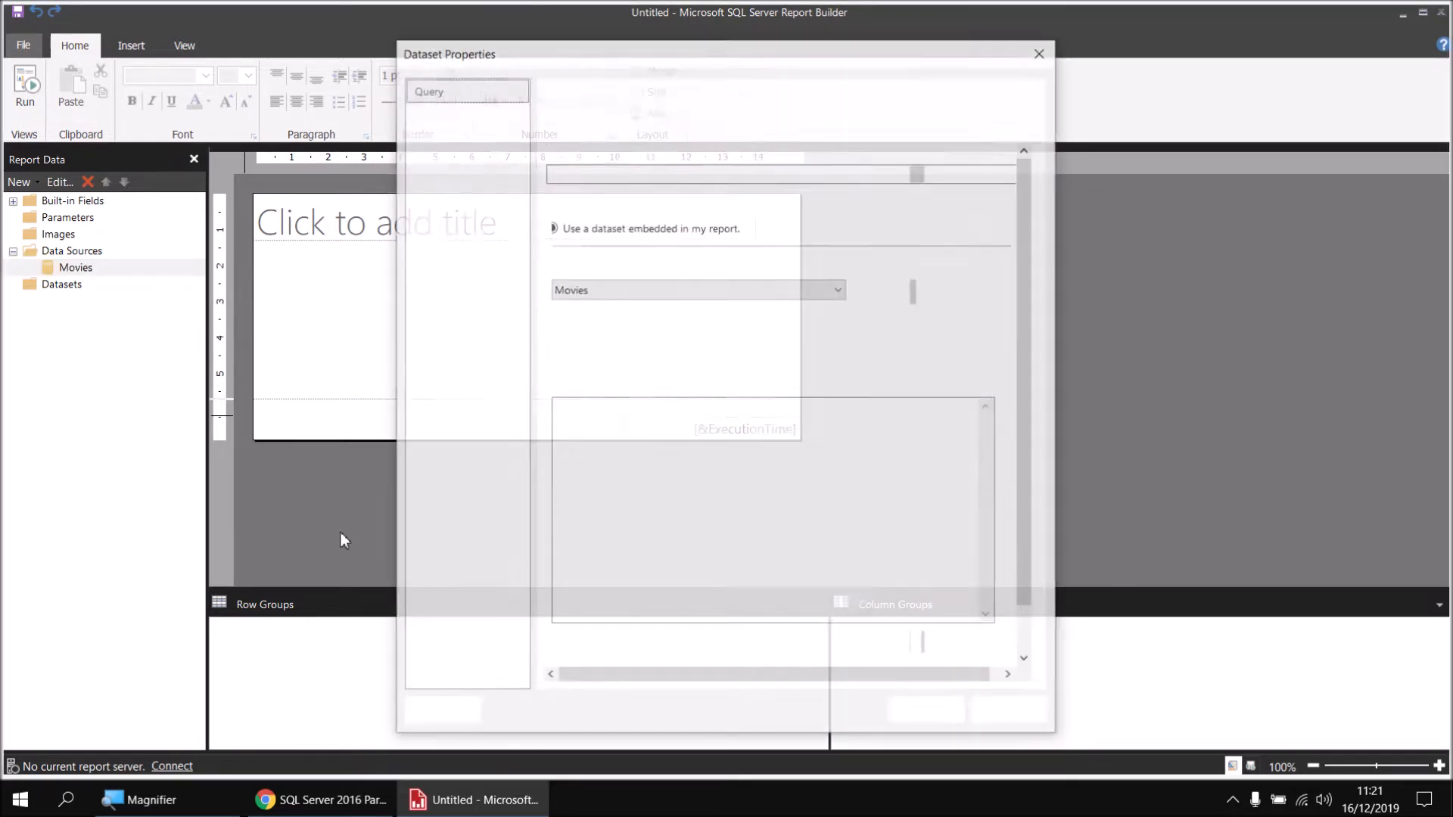
pyautogui.moveTo(562, 173); pyautogui.dragTo(568, 174)
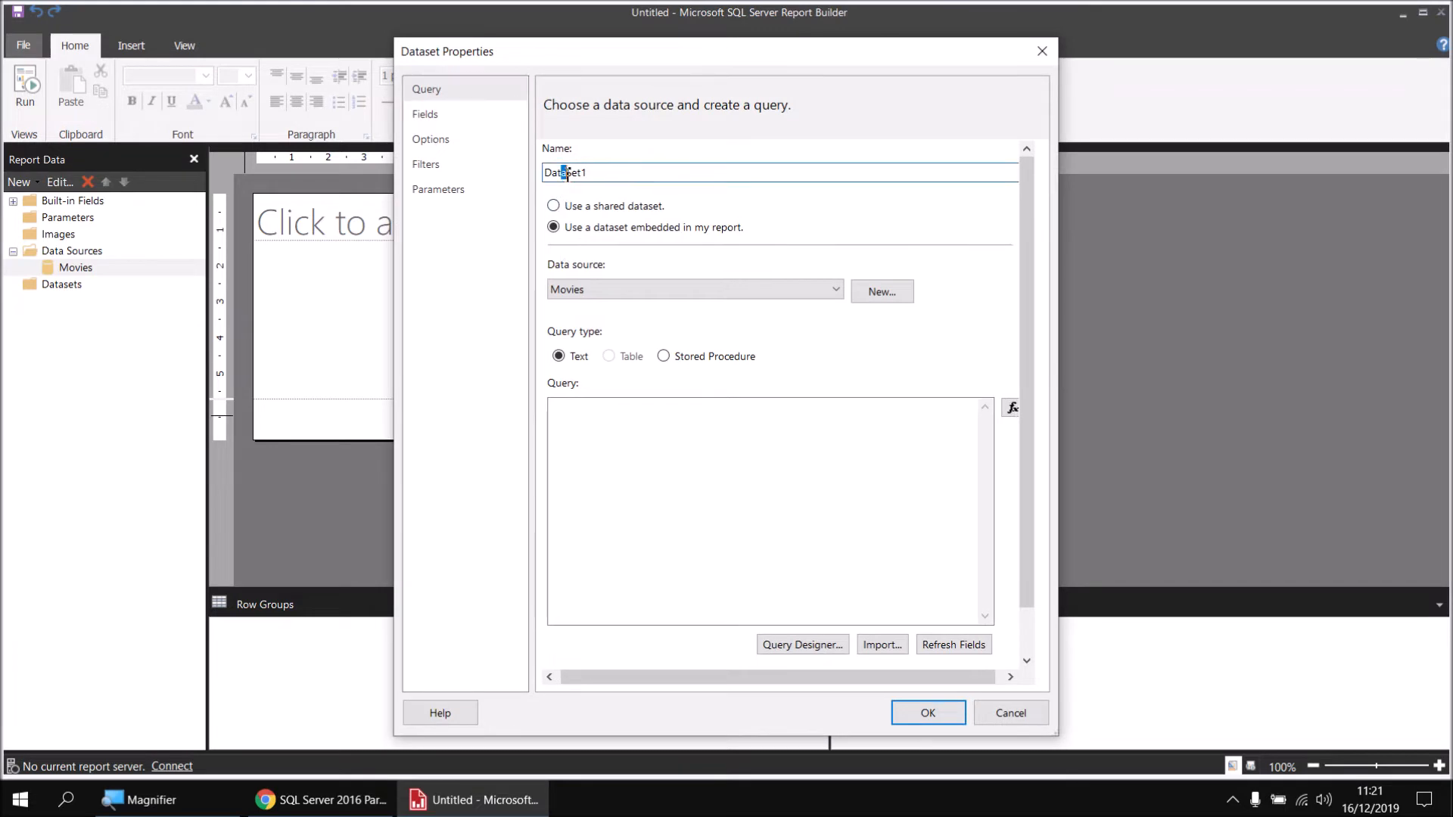
pyautogui.doubleClick(567, 173)
pyautogui.write('Films')
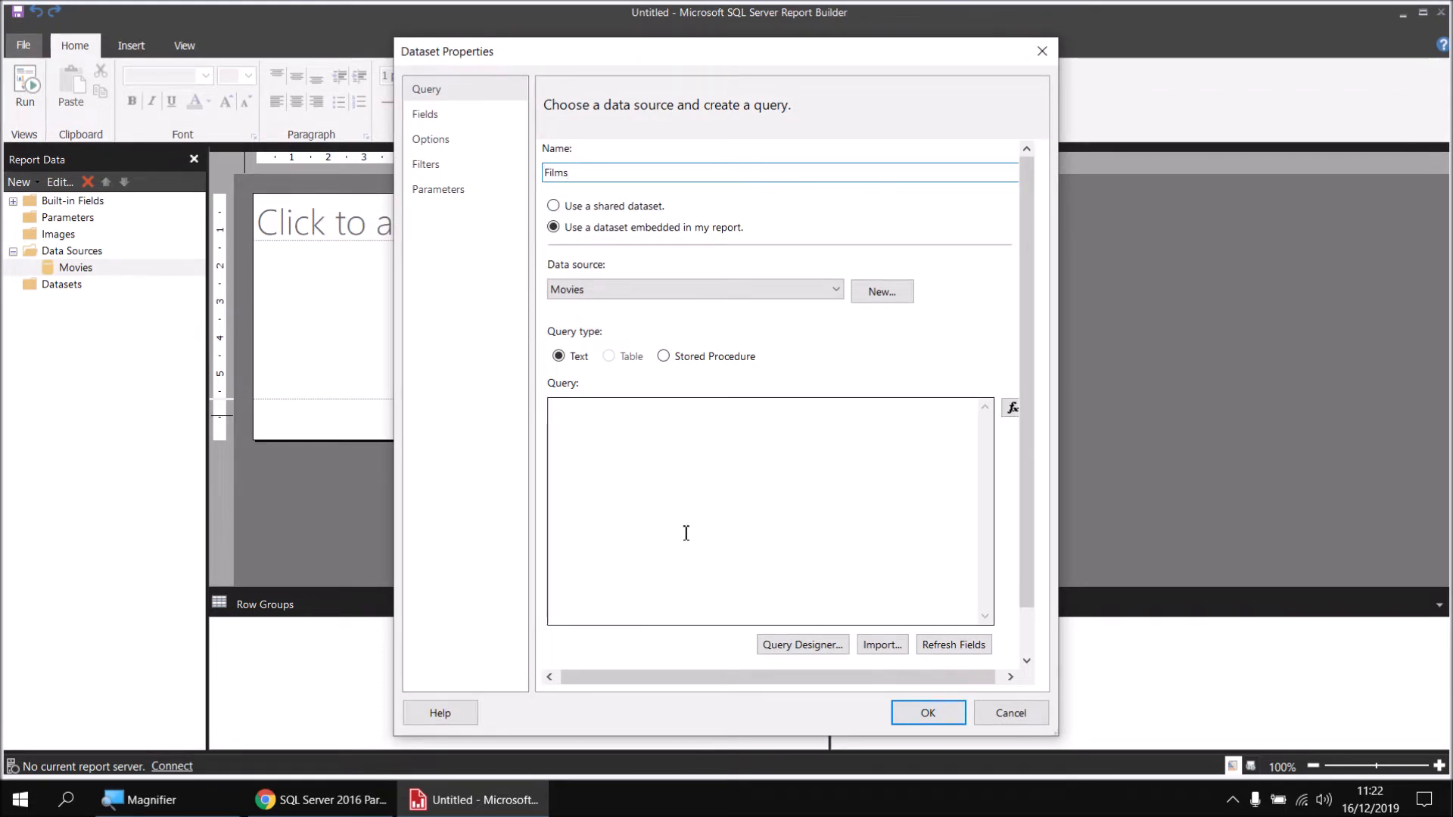
# In the query designer, include Title, RunTimeMinutes, BudgetDollars, BoxOfficeDollars, OscarNominations and OscarWins from the Film table.
pyautogui.click(787, 648)
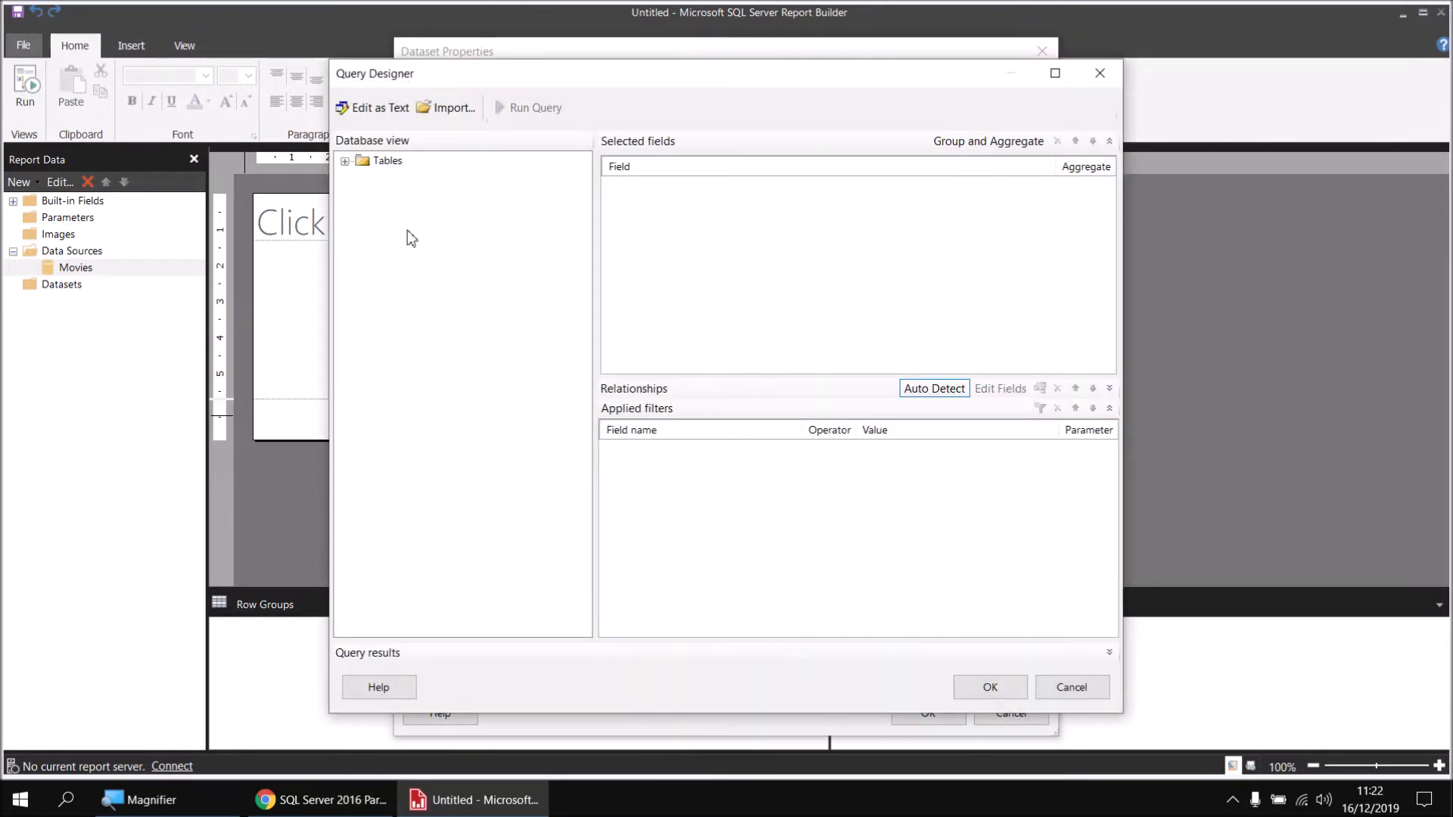
pyautogui.click(345, 161)
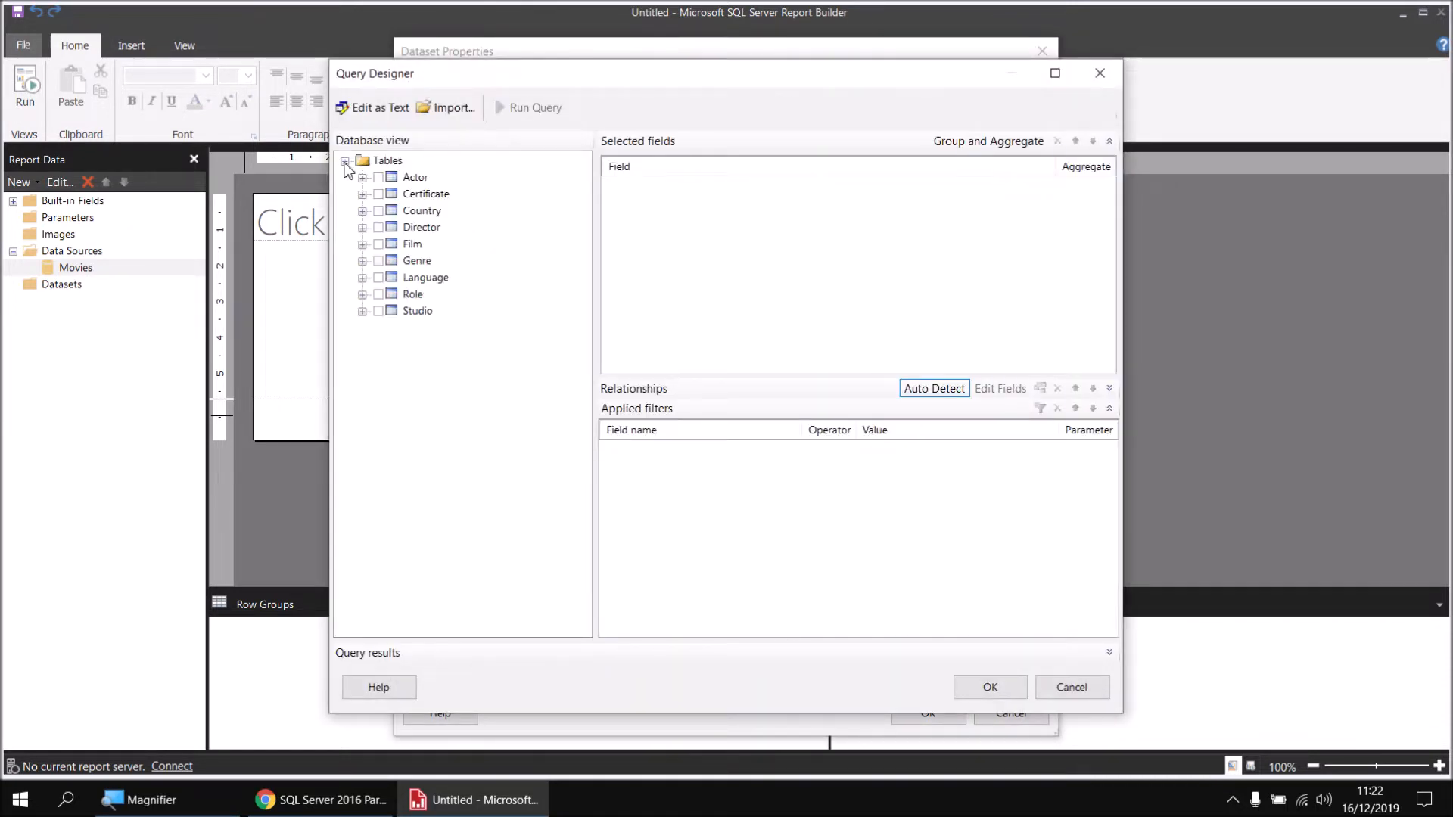
pyautogui.click(362, 243)
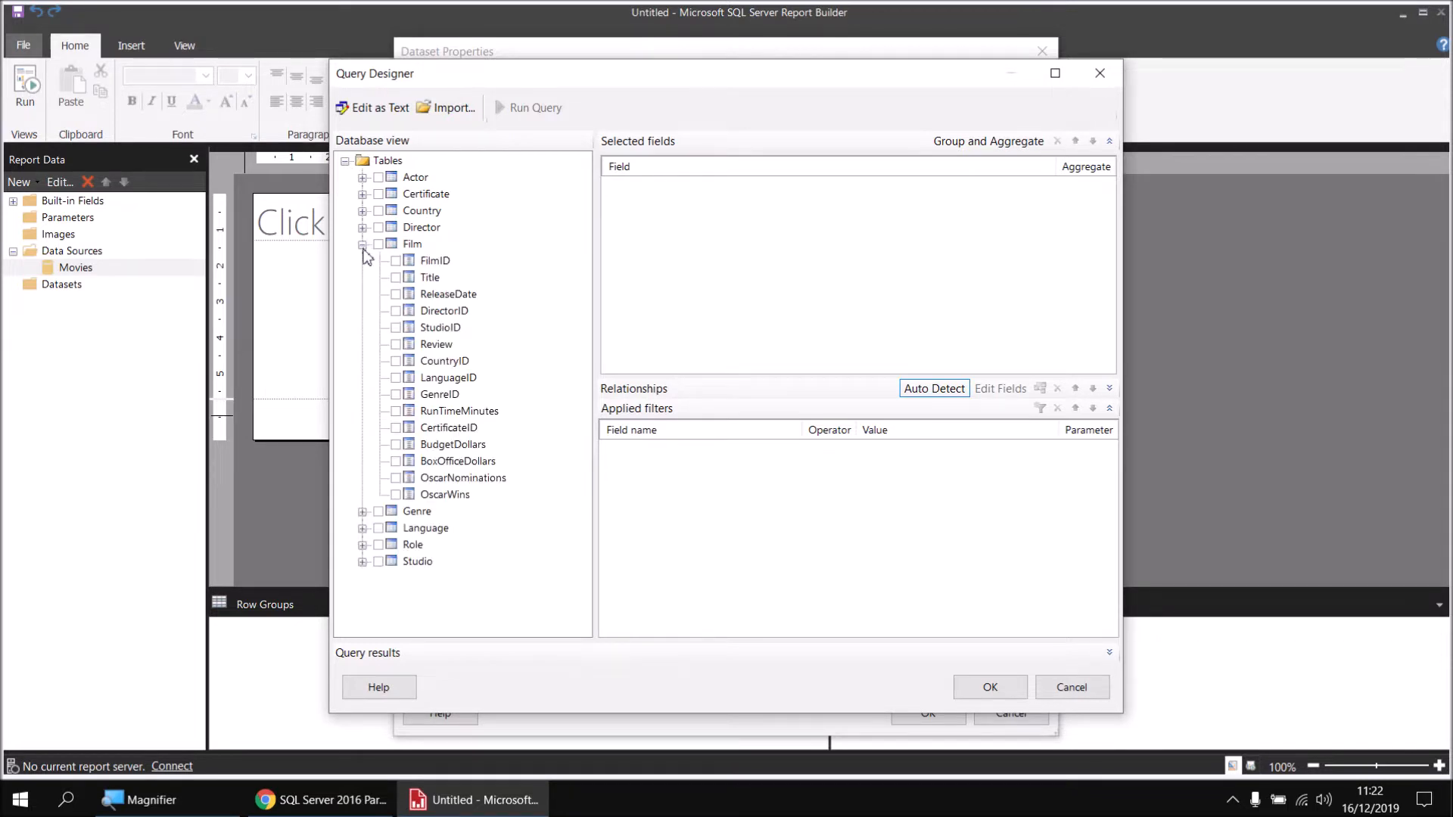
pyautogui.click(394, 277)
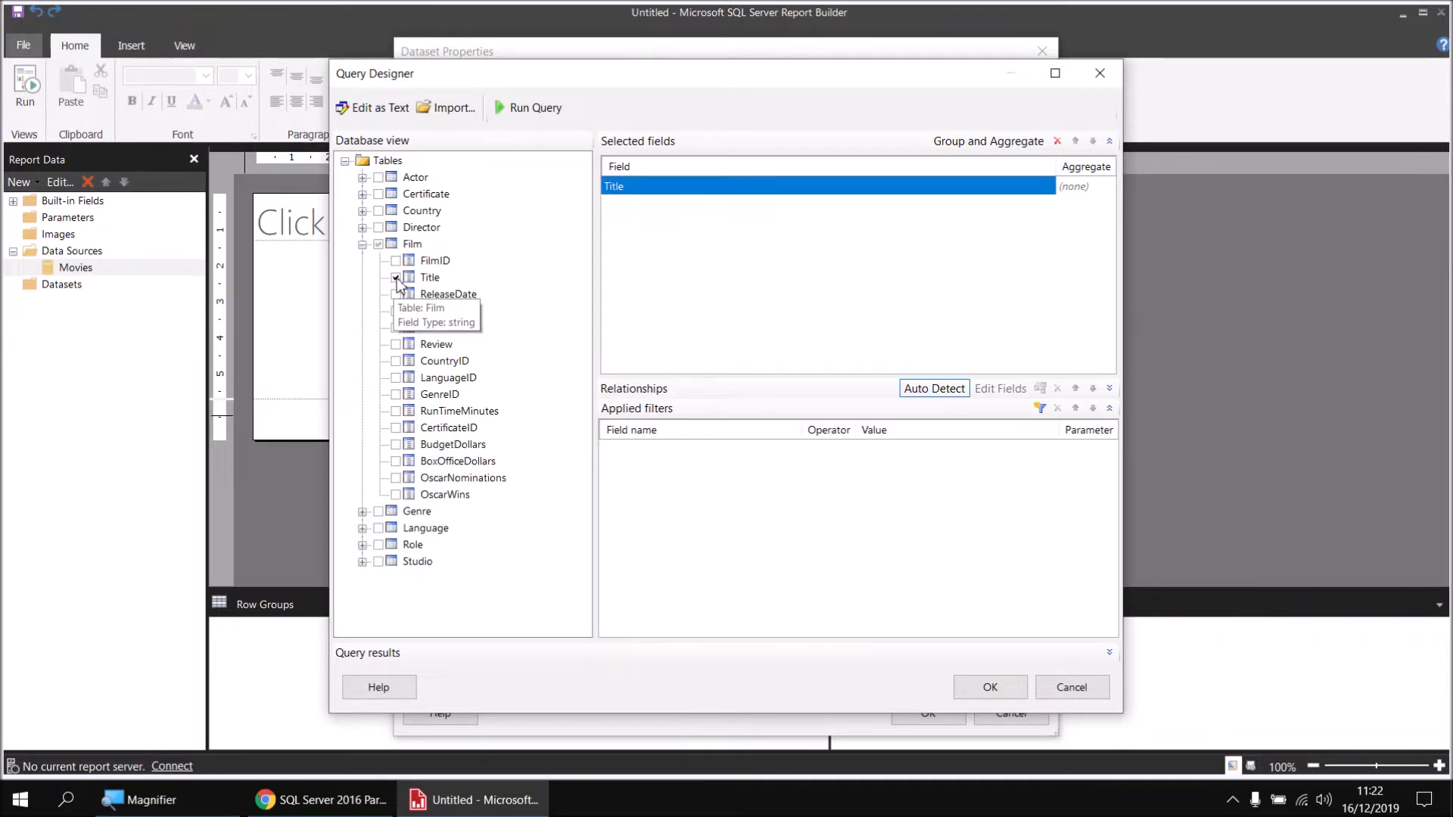
pyautogui.click(395, 412)
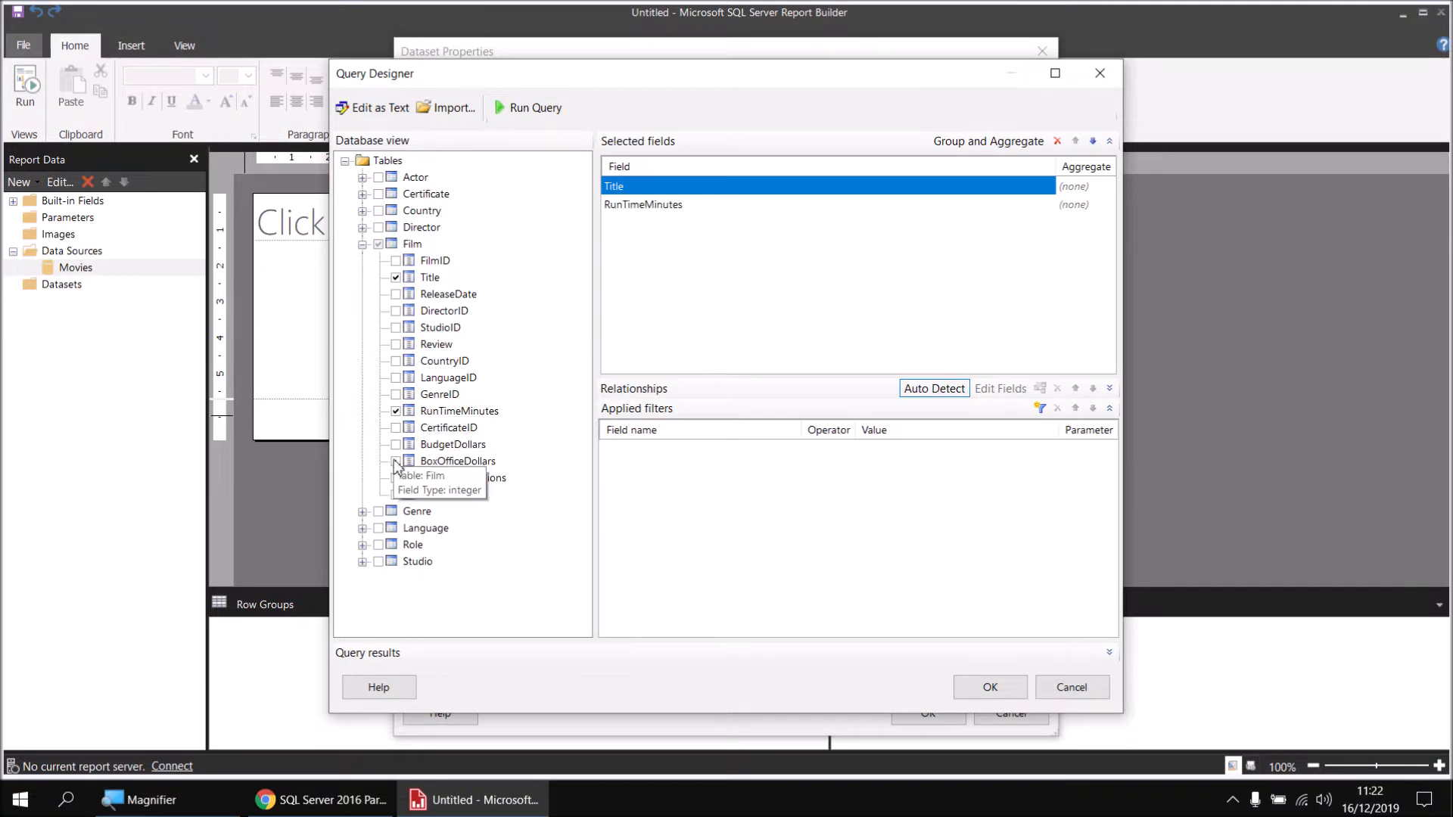
pyautogui.click(395, 445)
pyautogui.click(395, 462)
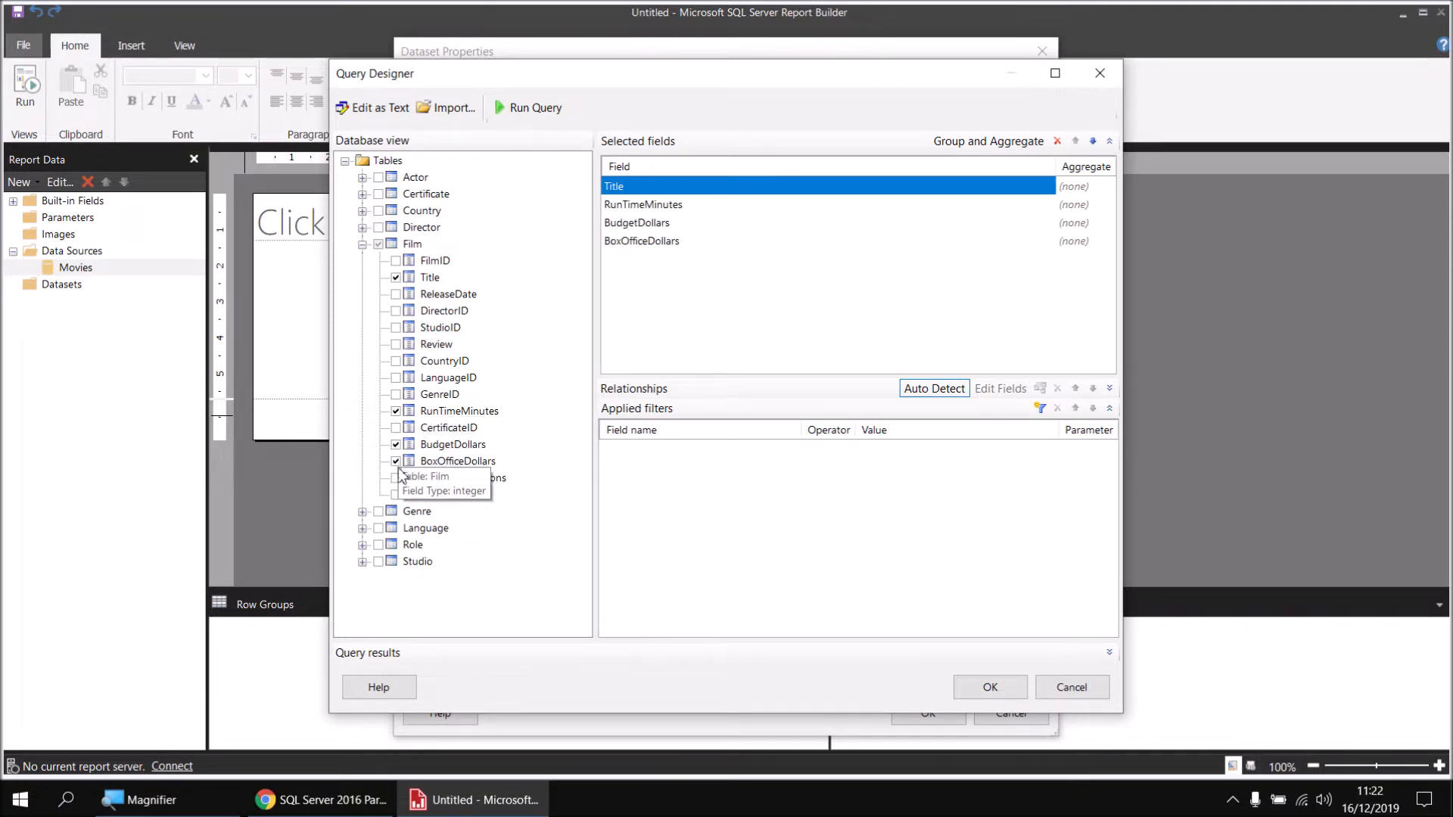
pyautogui.click(395, 478)
pyautogui.click(395, 495)
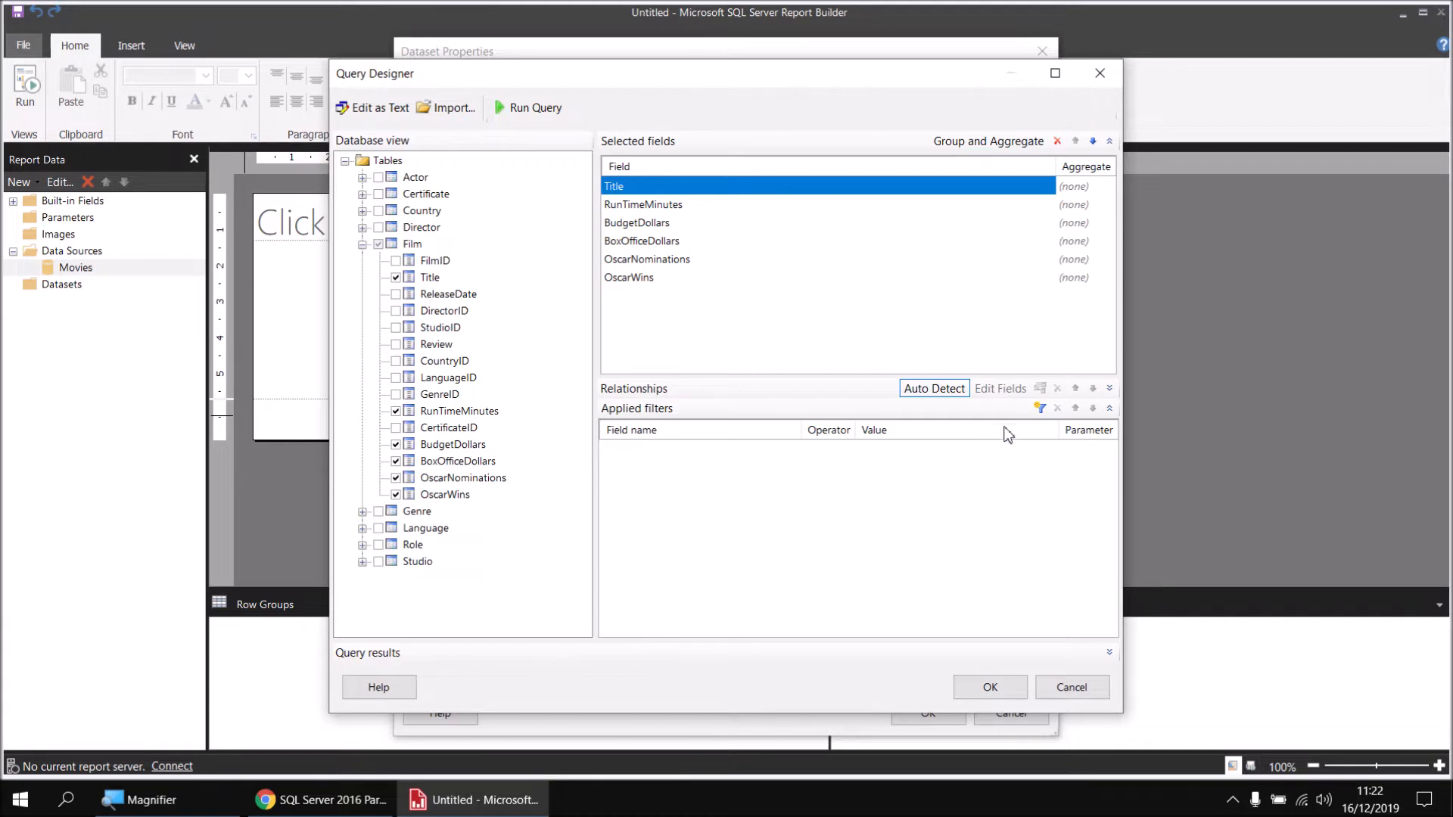
# Add a query filter requiring that BudgetDollars is not (null).
pyautogui.click(1041, 410)
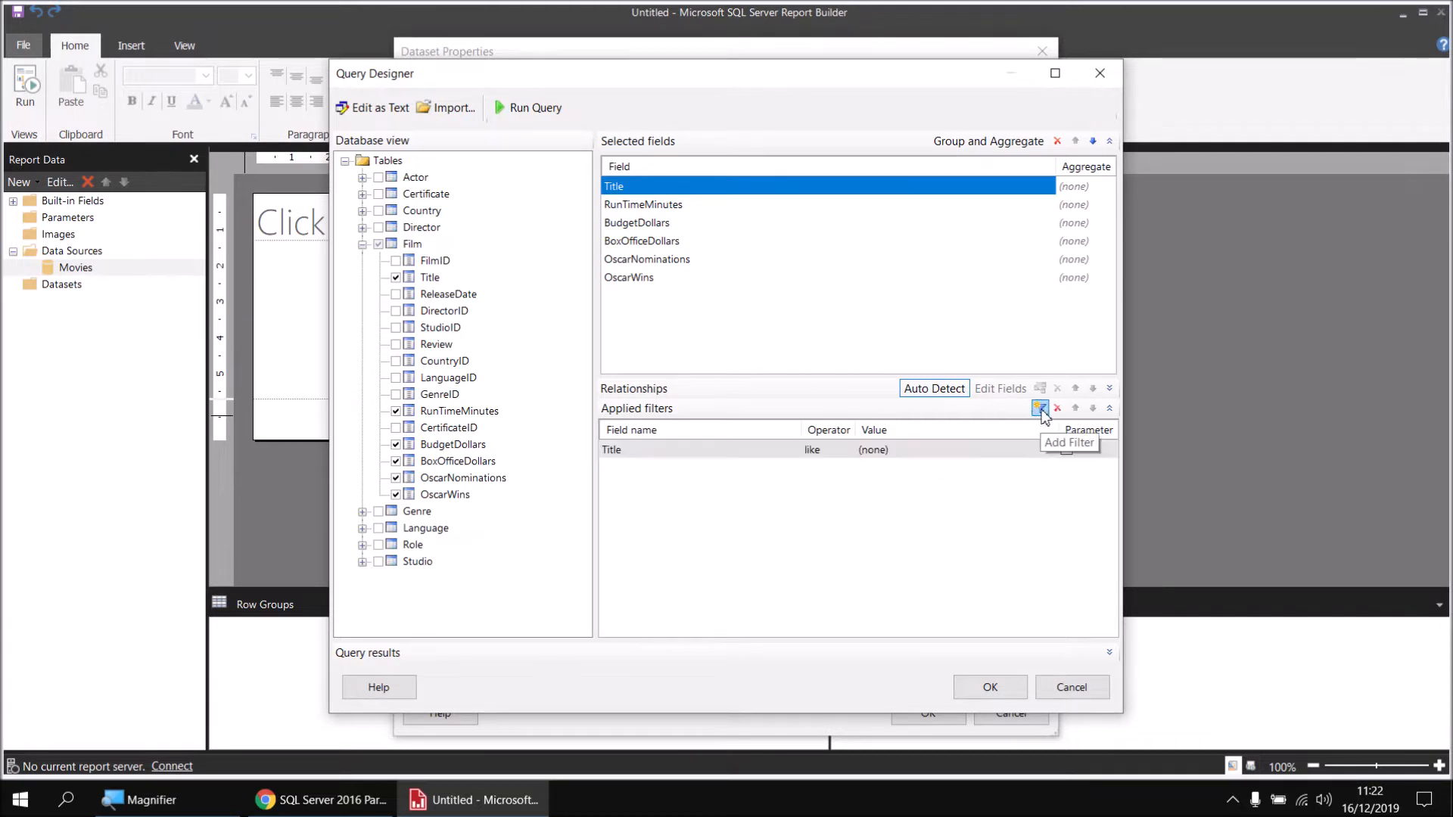
pyautogui.click(787, 456)
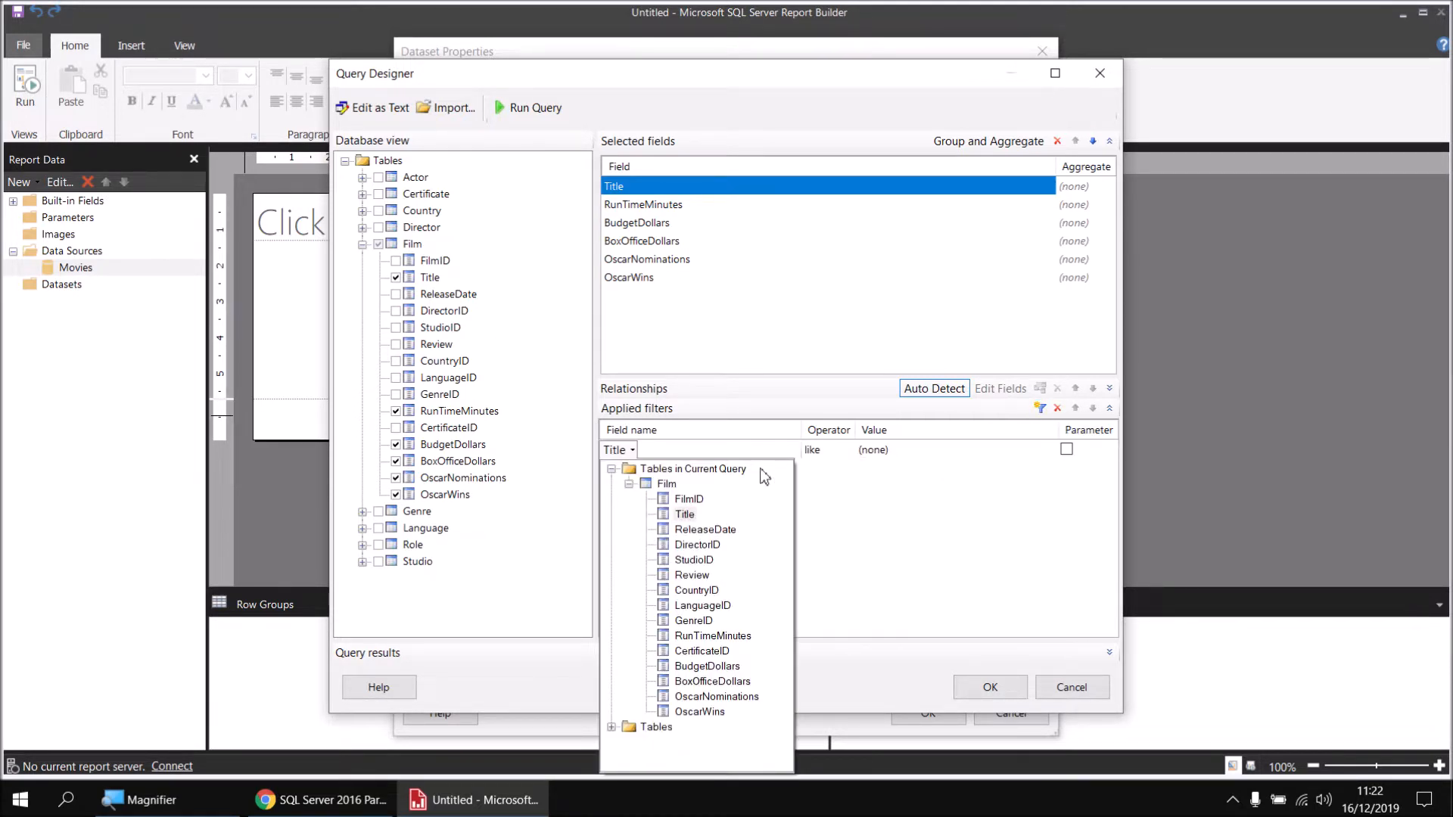
pyautogui.click(722, 667)
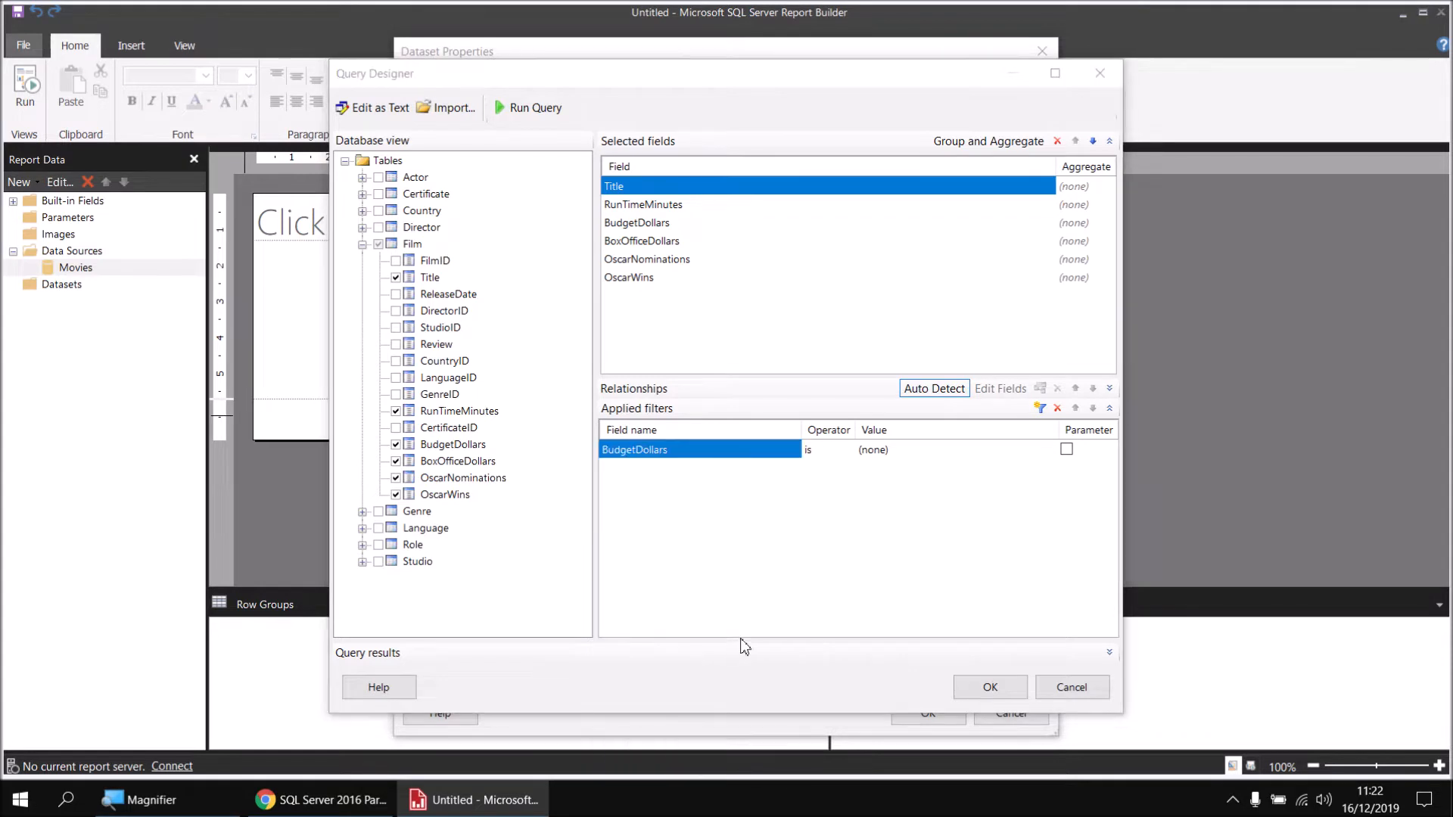
pyautogui.click(835, 452)
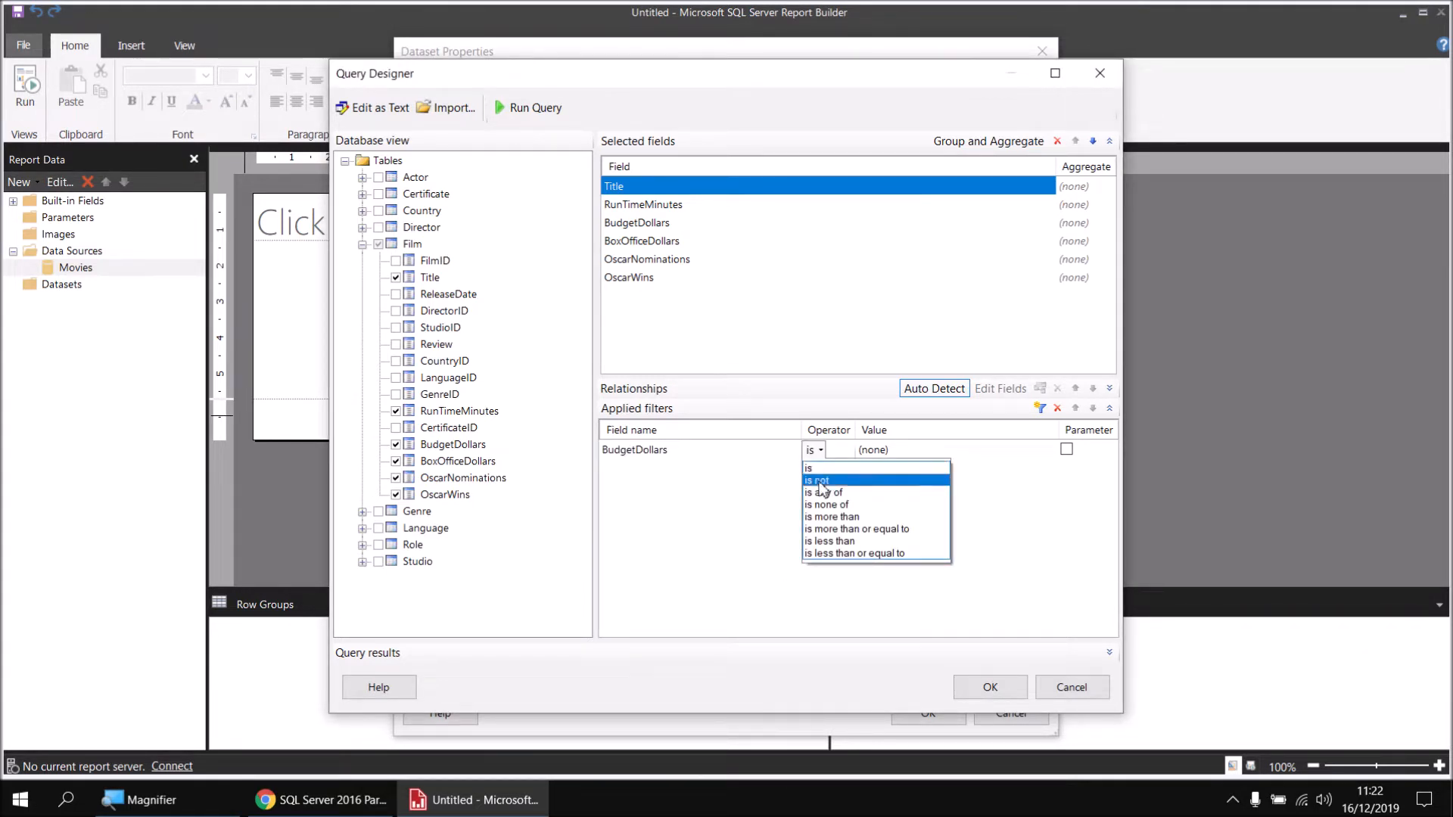
pyautogui.click(823, 480)
pyautogui.click(874, 452)
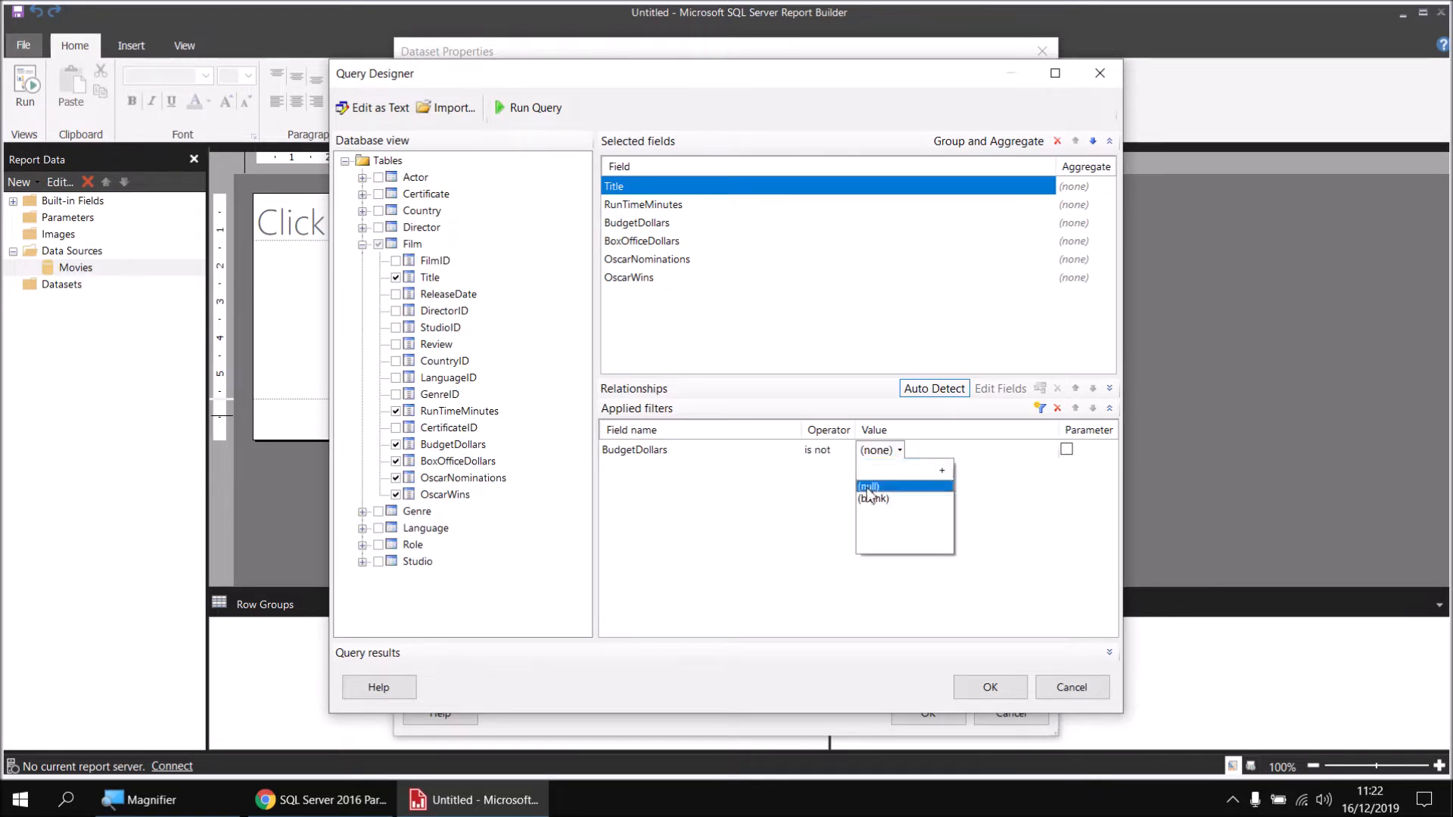
pyautogui.click(870, 491)
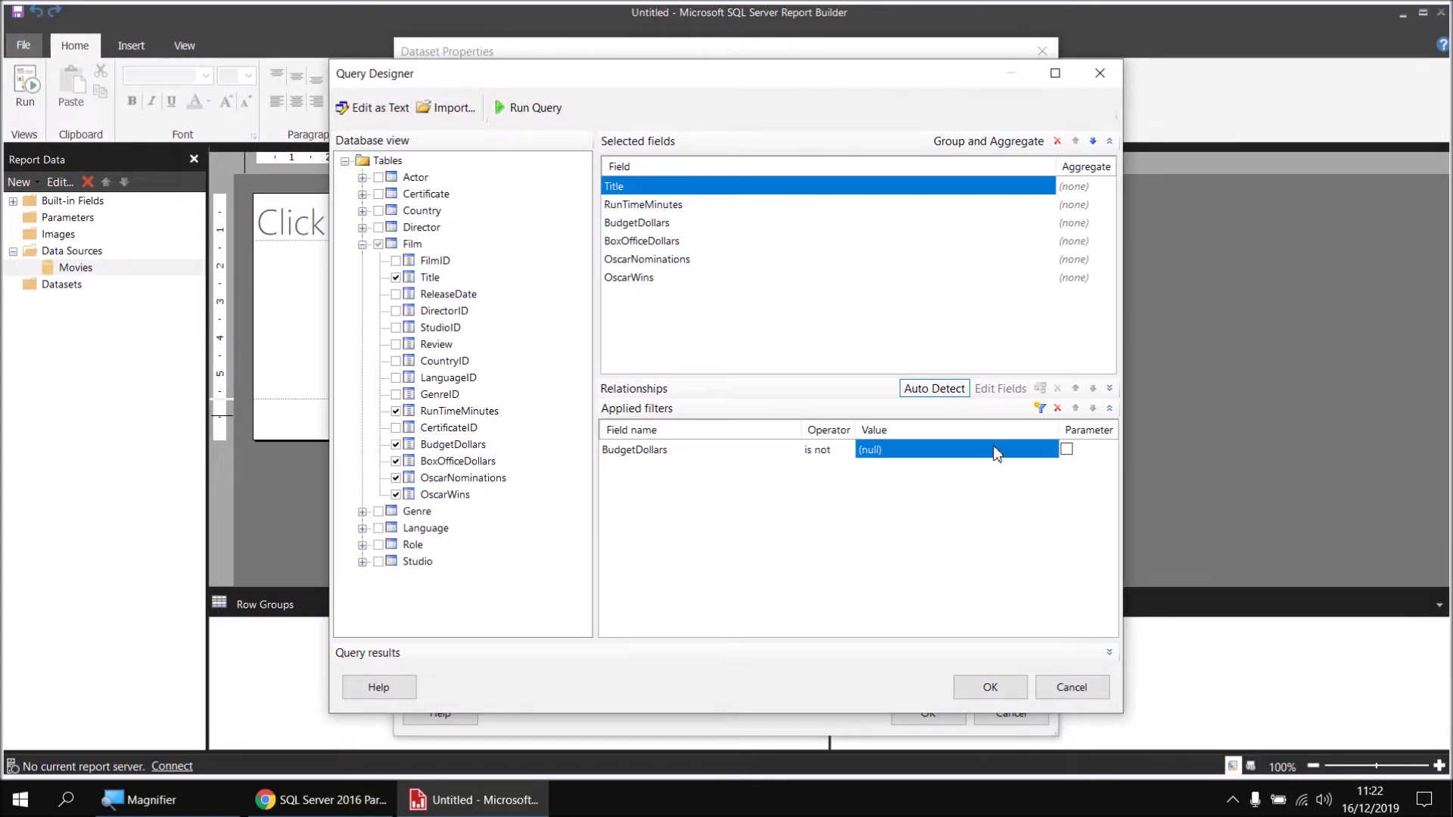
# Add a second query filter requiring that BoxOfficeDollars is not (null).
pyautogui.click(1040, 409)
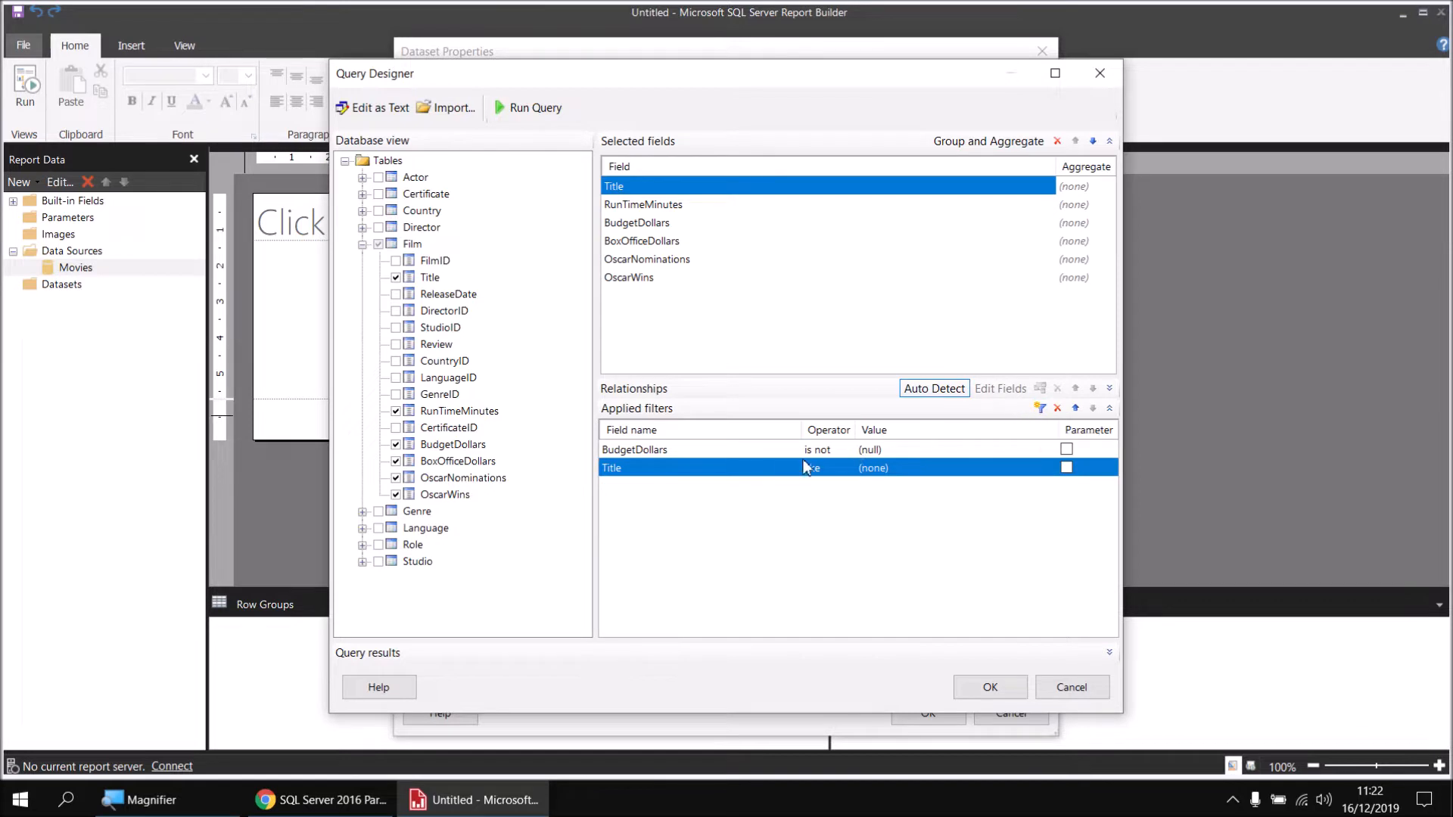
pyautogui.click(769, 475)
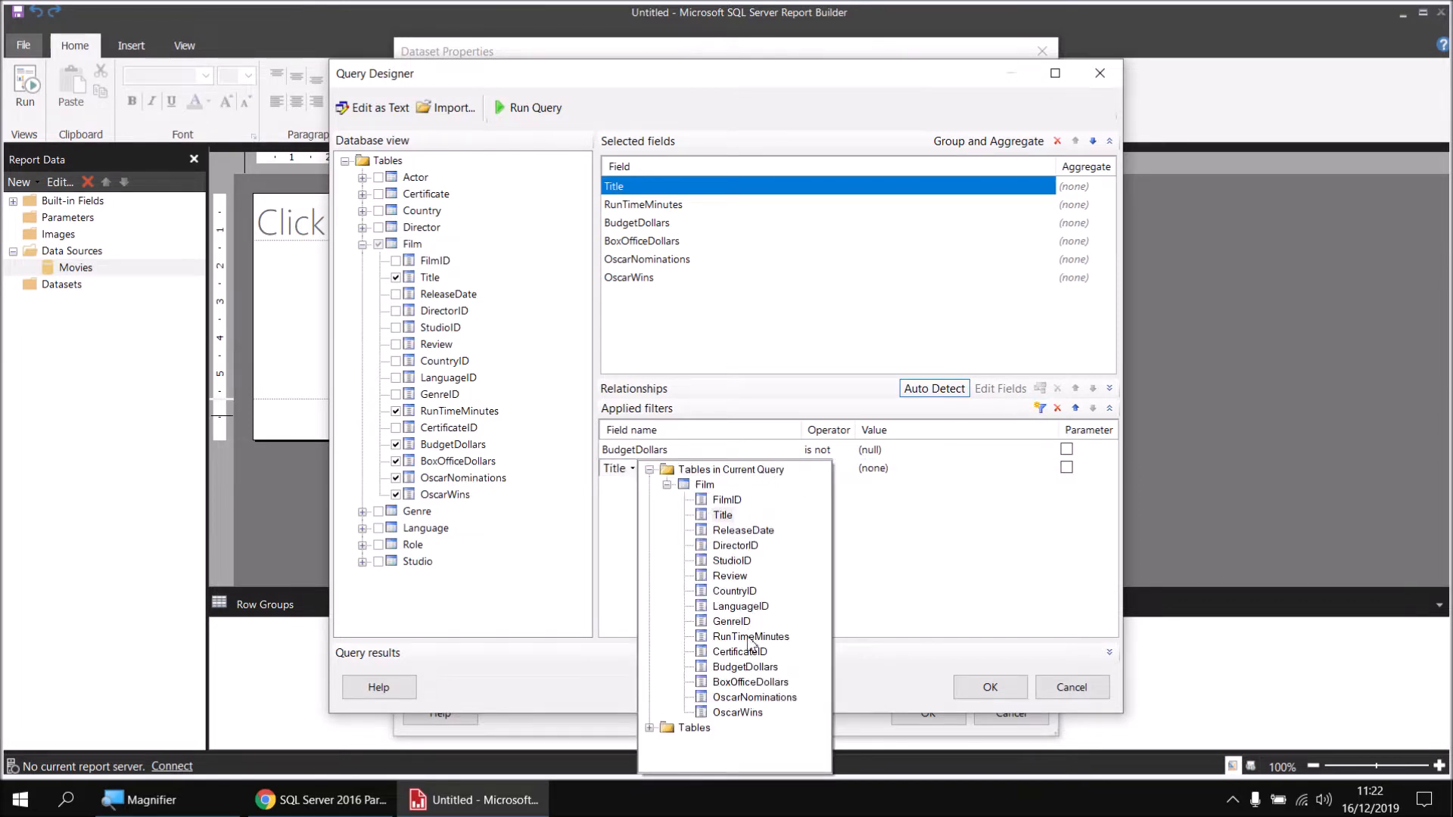
pyautogui.click(746, 681)
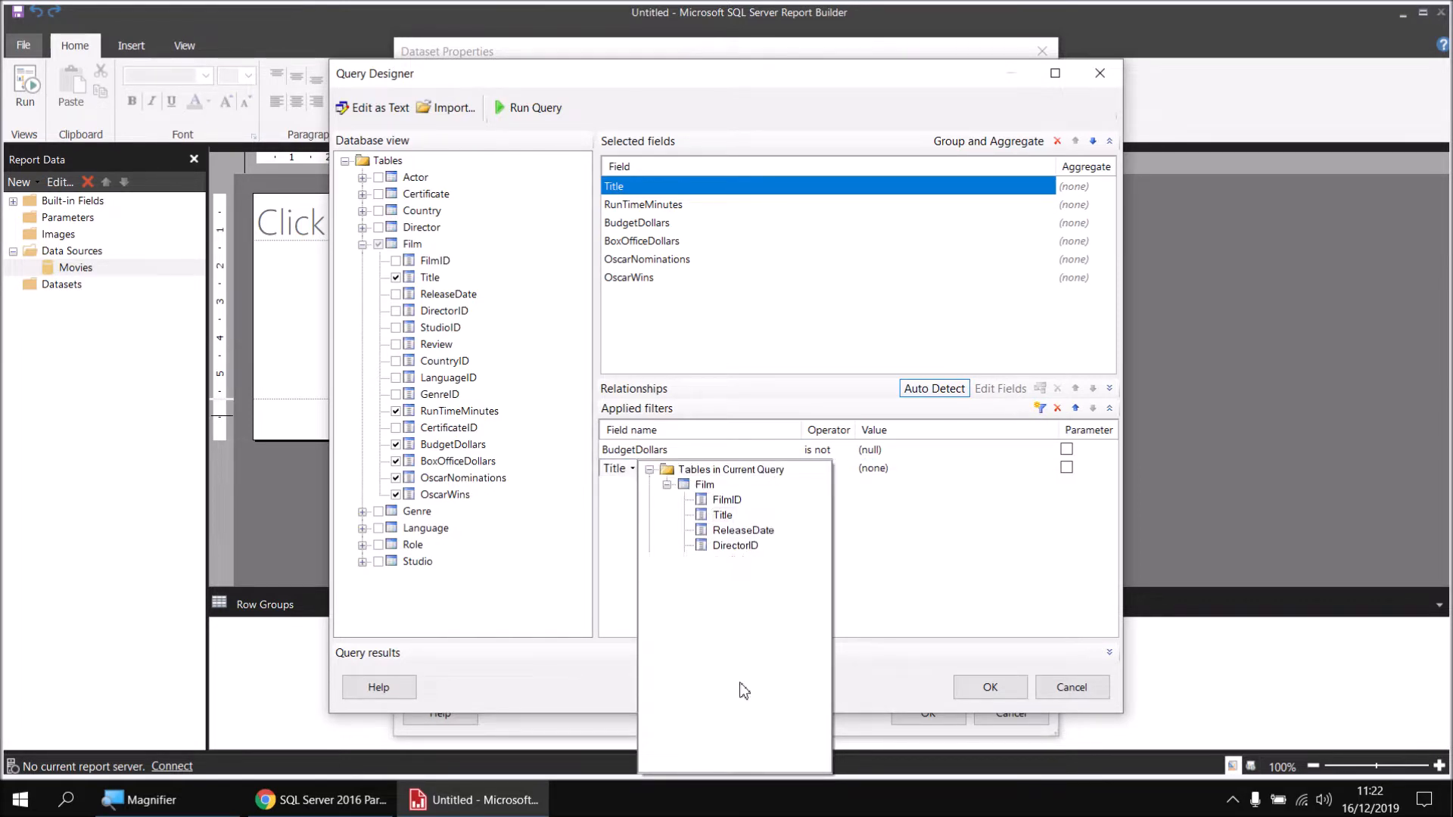
pyautogui.click(844, 474)
pyautogui.click(823, 499)
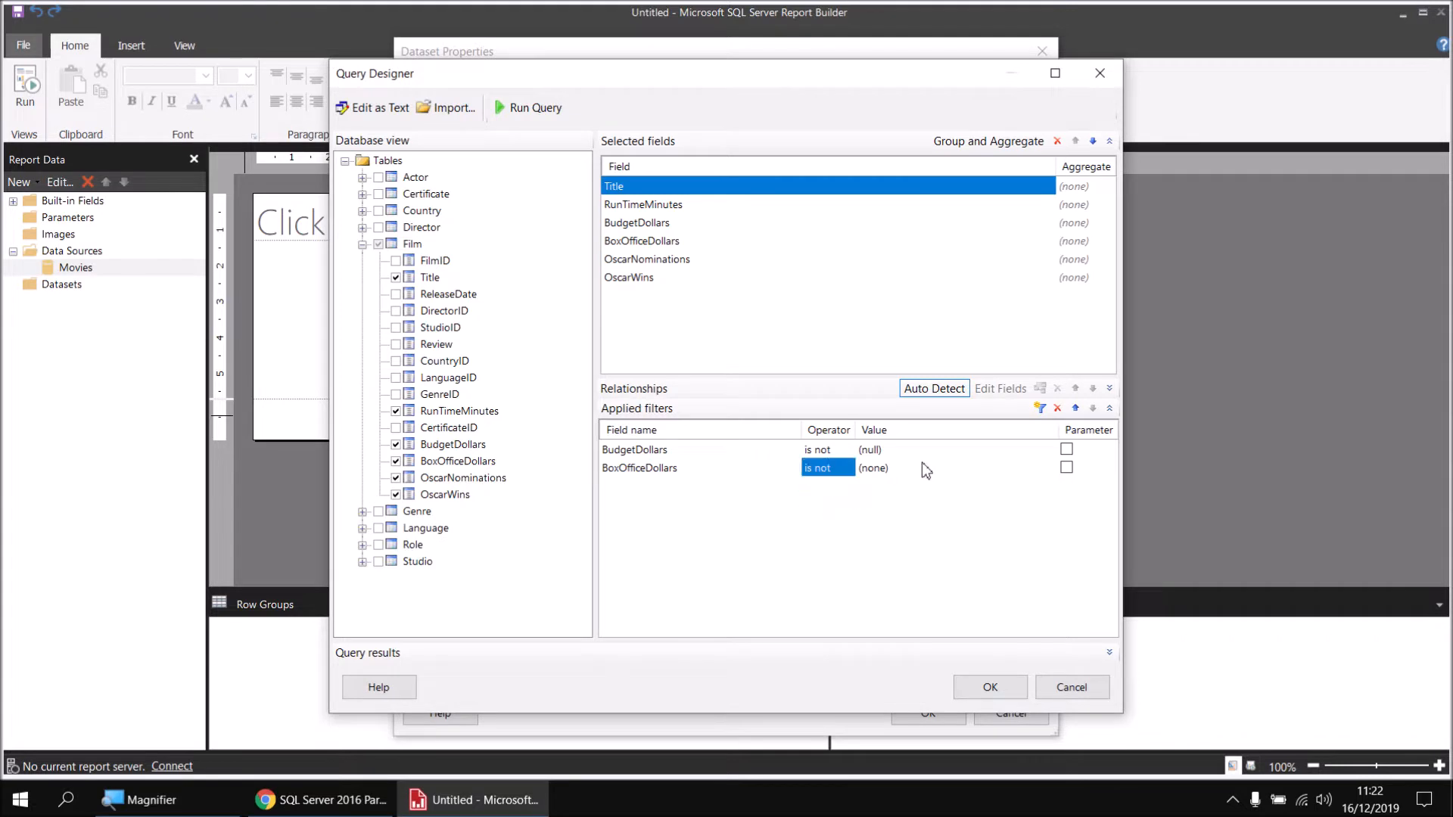
pyautogui.click(927, 469)
pyautogui.click(882, 503)
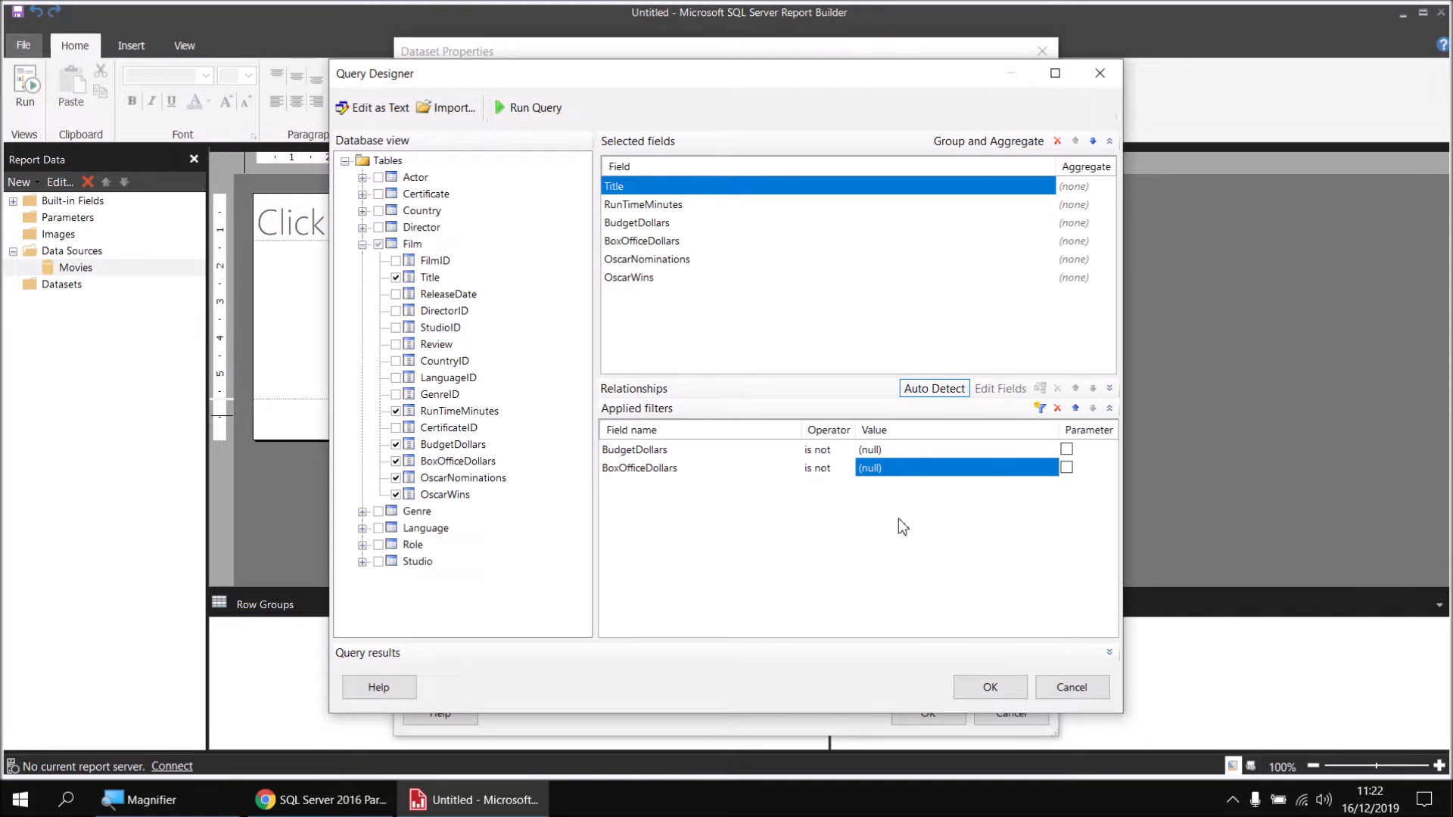
# Add a third filter requiring OscarNominations is more than 0, and save the query and the Films dataset.
pyautogui.click(1039, 408)
pyautogui.click(765, 492)
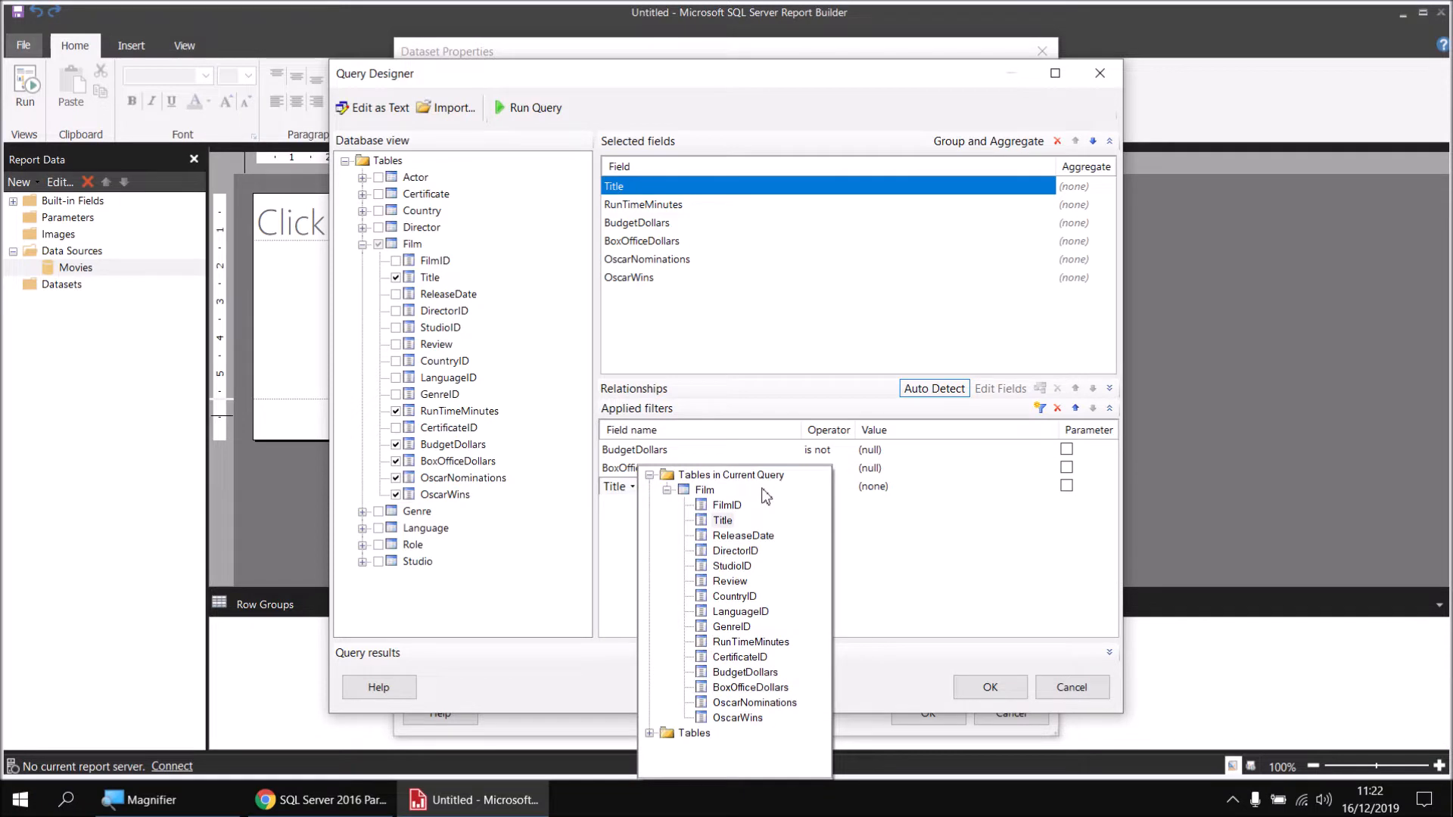
pyautogui.click(738, 705)
pyautogui.click(830, 491)
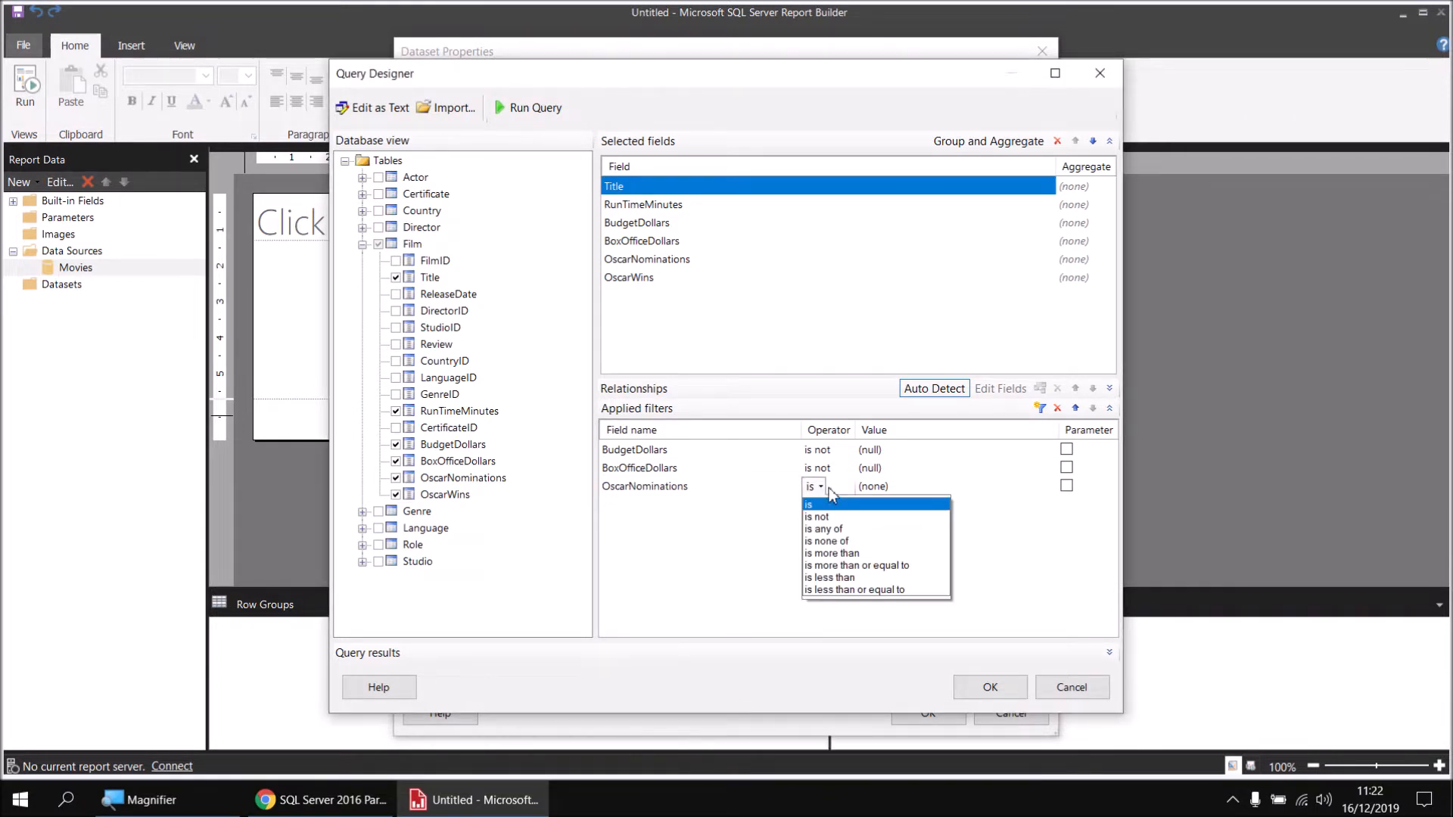
pyautogui.click(839, 553)
pyautogui.click(908, 487)
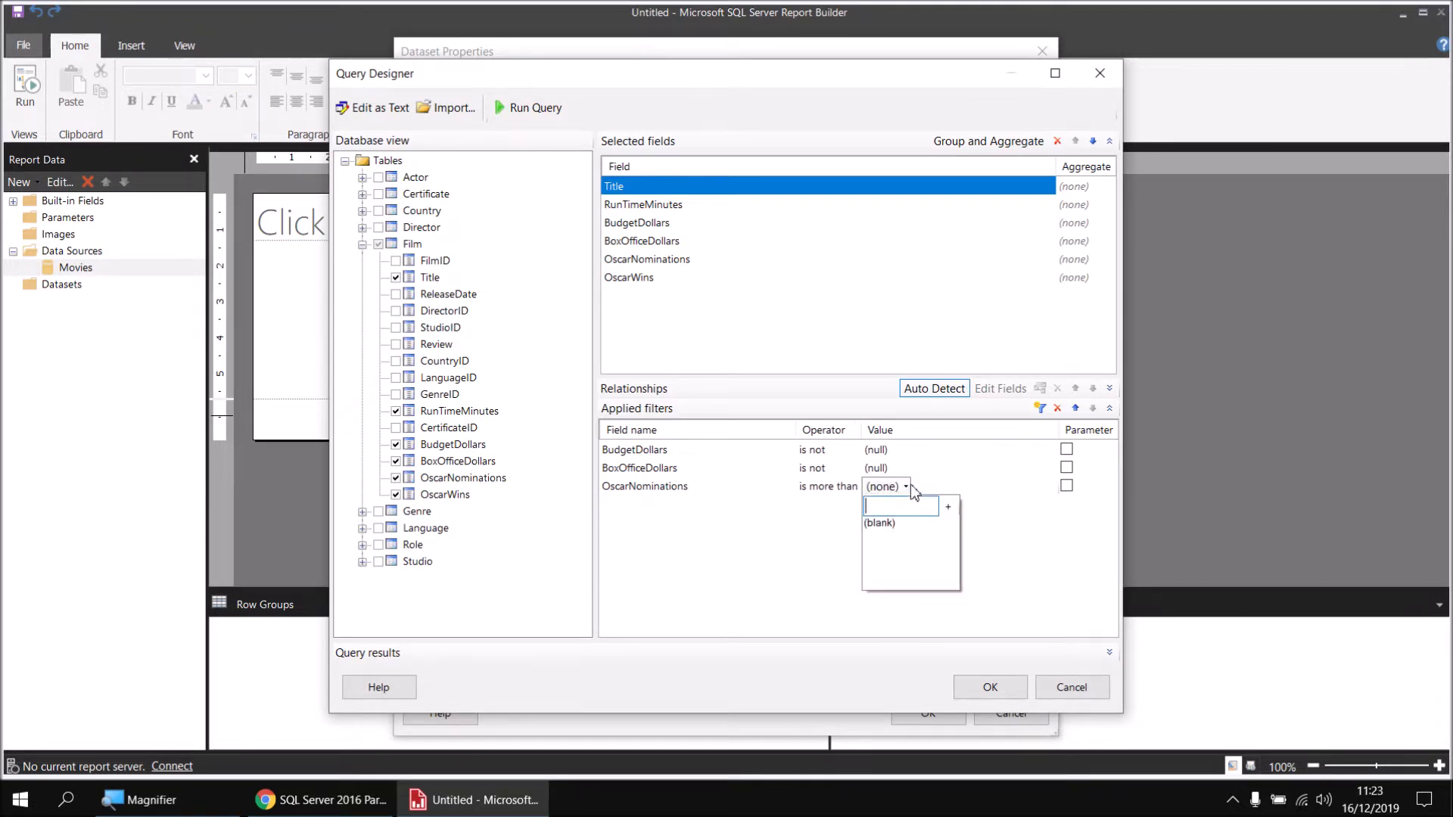
pyautogui.write('0')
pyautogui.click(802, 577)
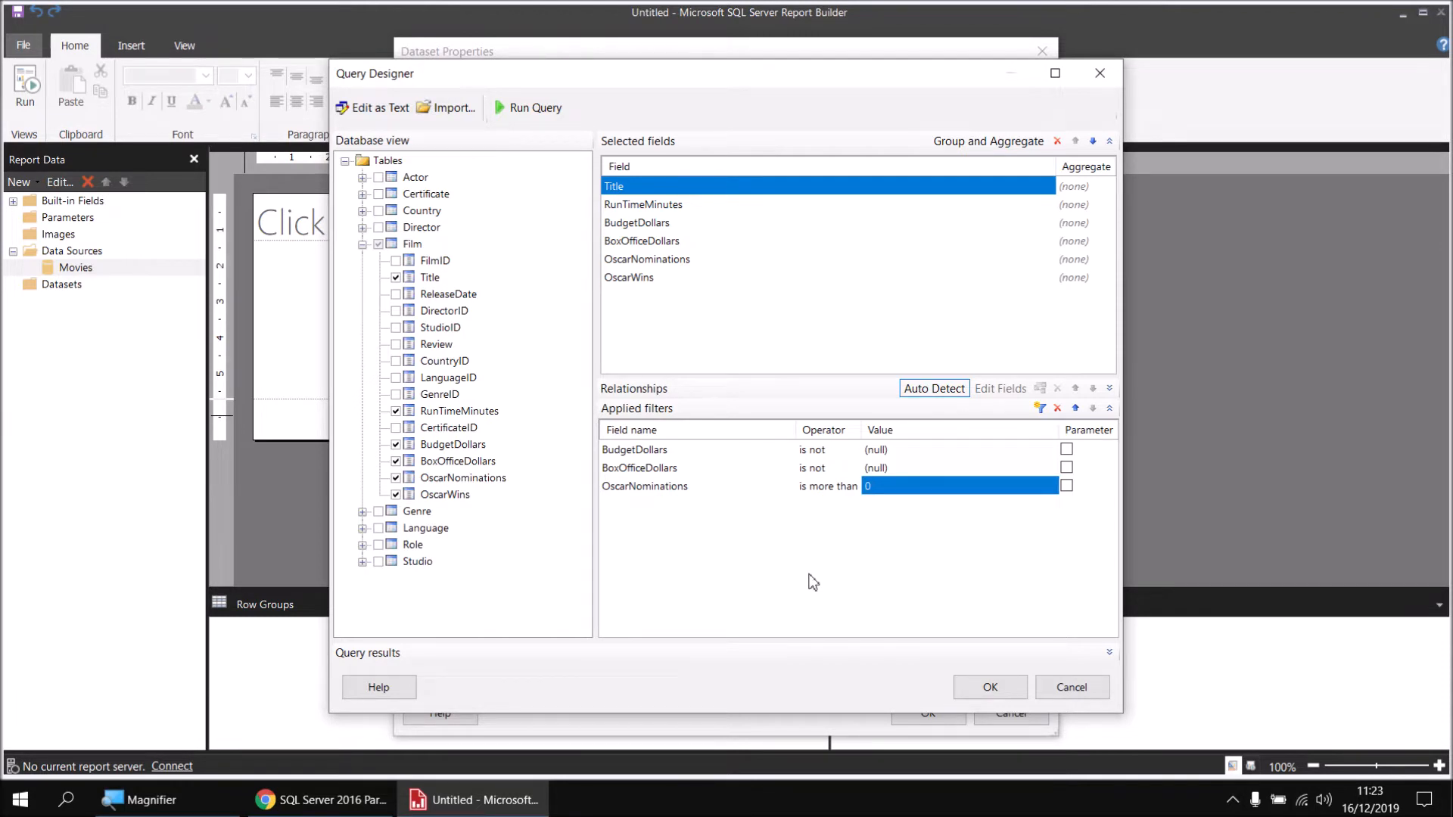
pyautogui.click(986, 687)
pyautogui.click(930, 713)
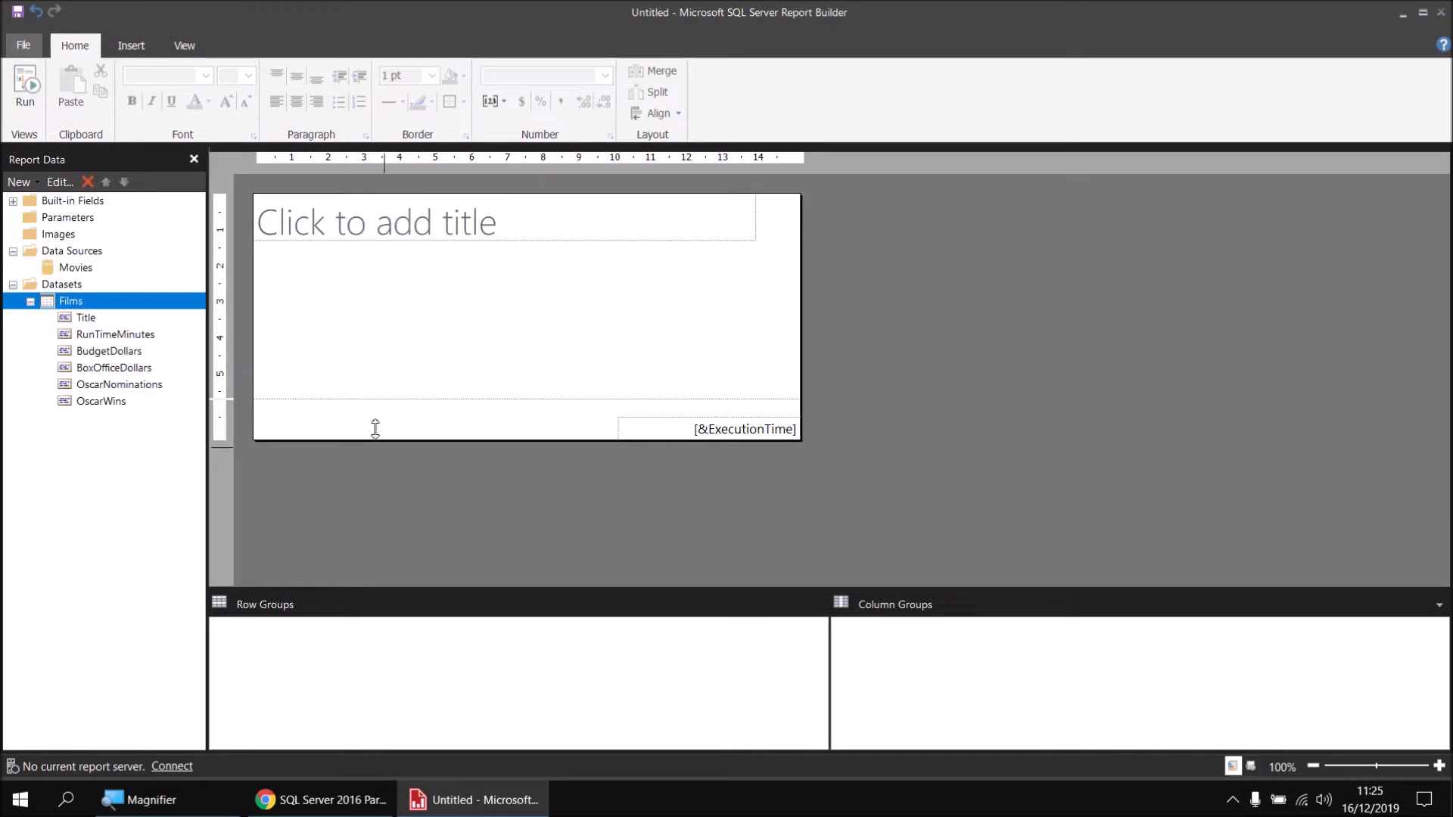
# Delete the title placeholder text box from the report body.
pyautogui.moveTo(457, 298); pyautogui.dragTo(403, 218)
pyautogui.press('Delete')
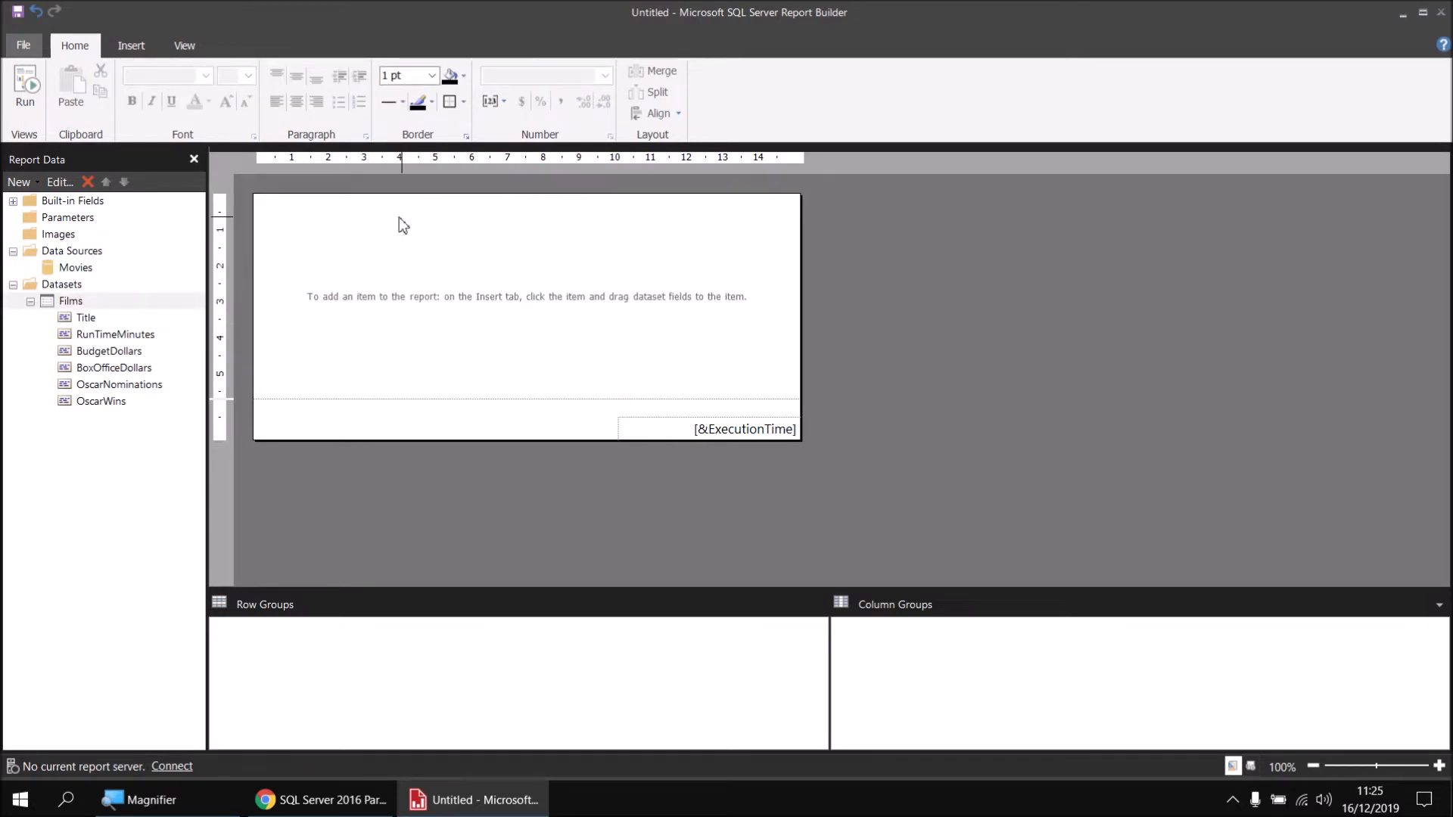
# Remove the page footer and insert a table at the upper-left corner of the report body.
pyautogui.rightClick(388, 419)
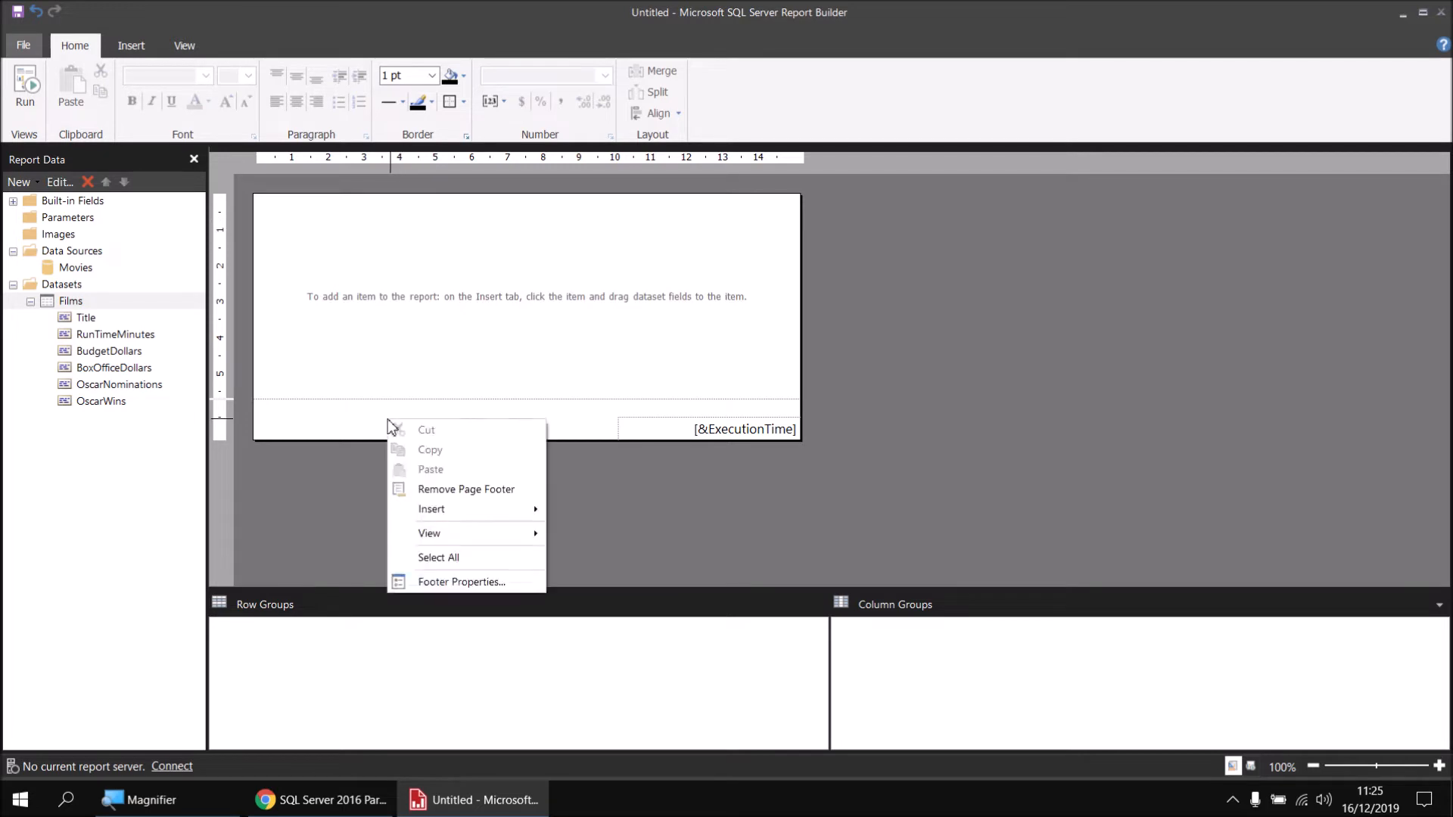
pyautogui.click(482, 492)
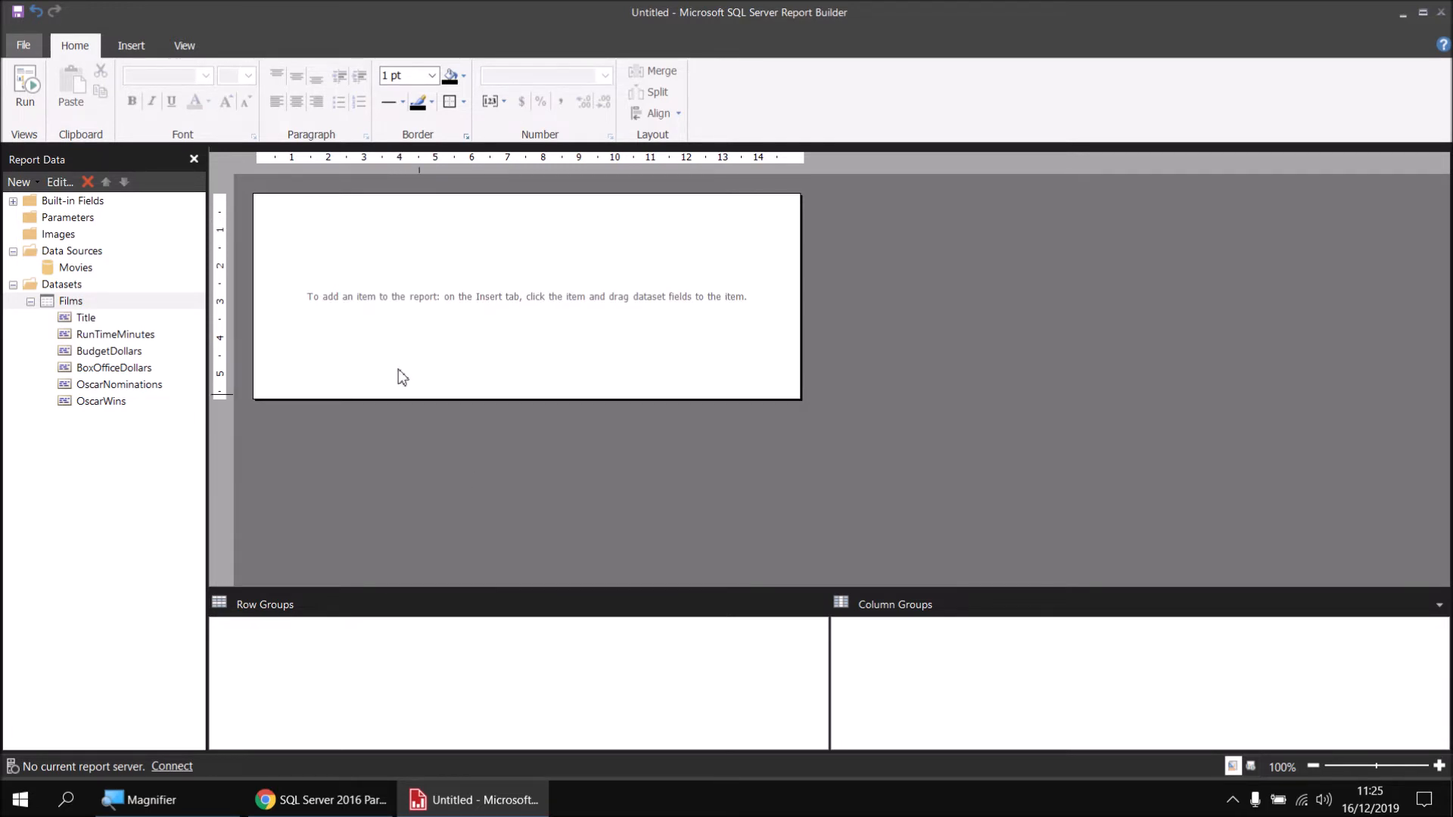
pyautogui.rightClick(261, 206)
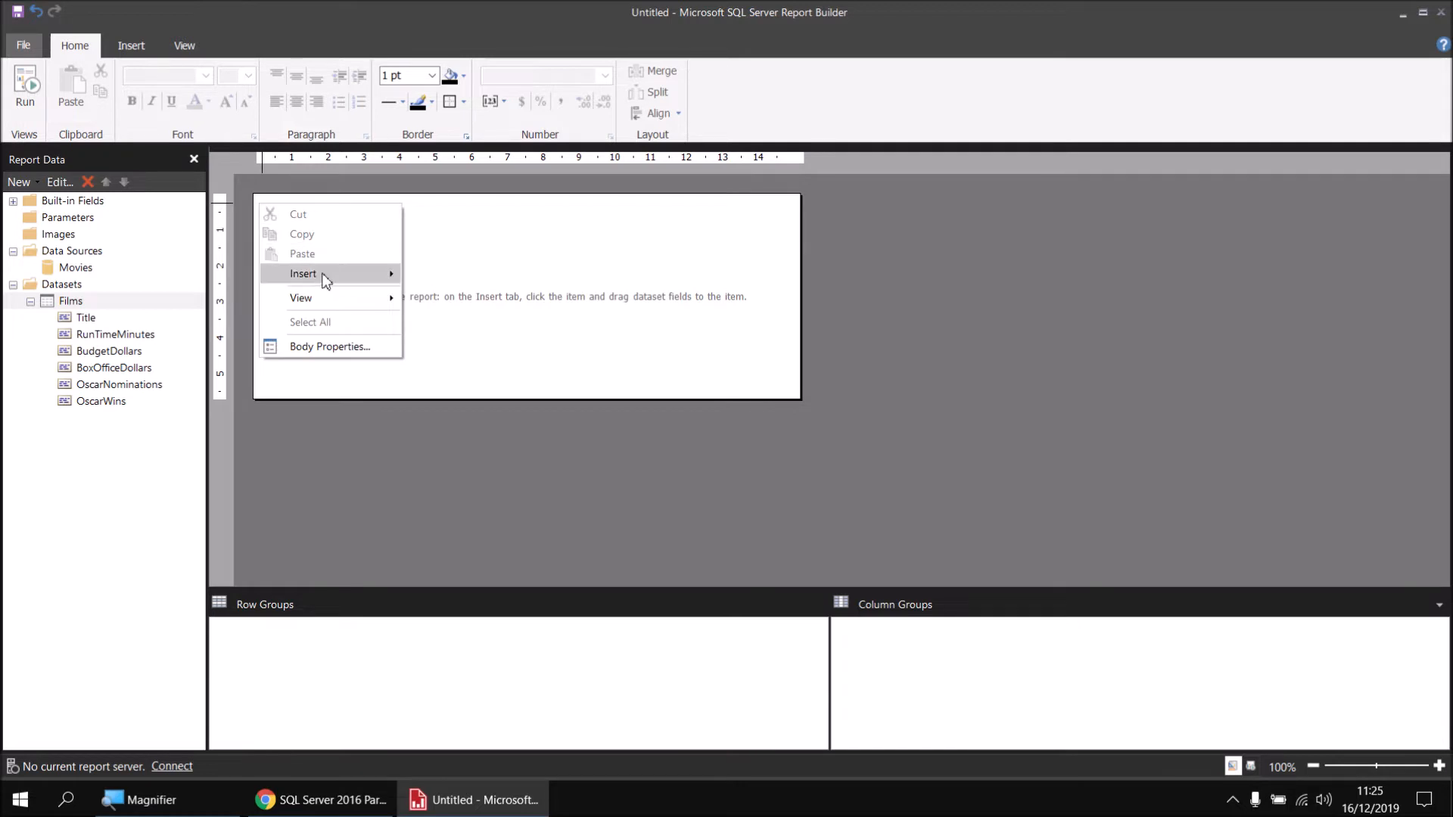
pyautogui.moveTo(327, 276)
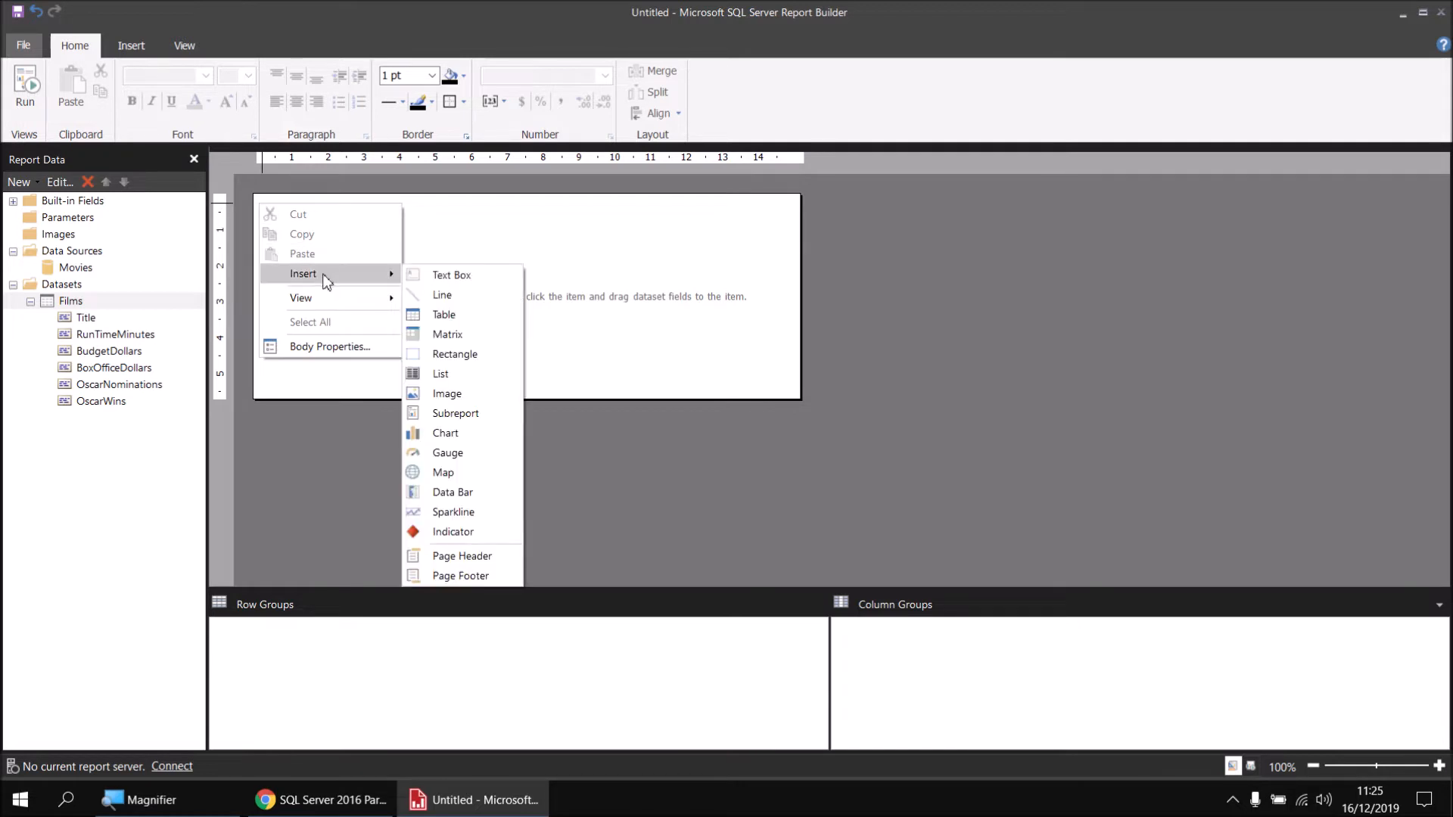
pyautogui.click(453, 315)
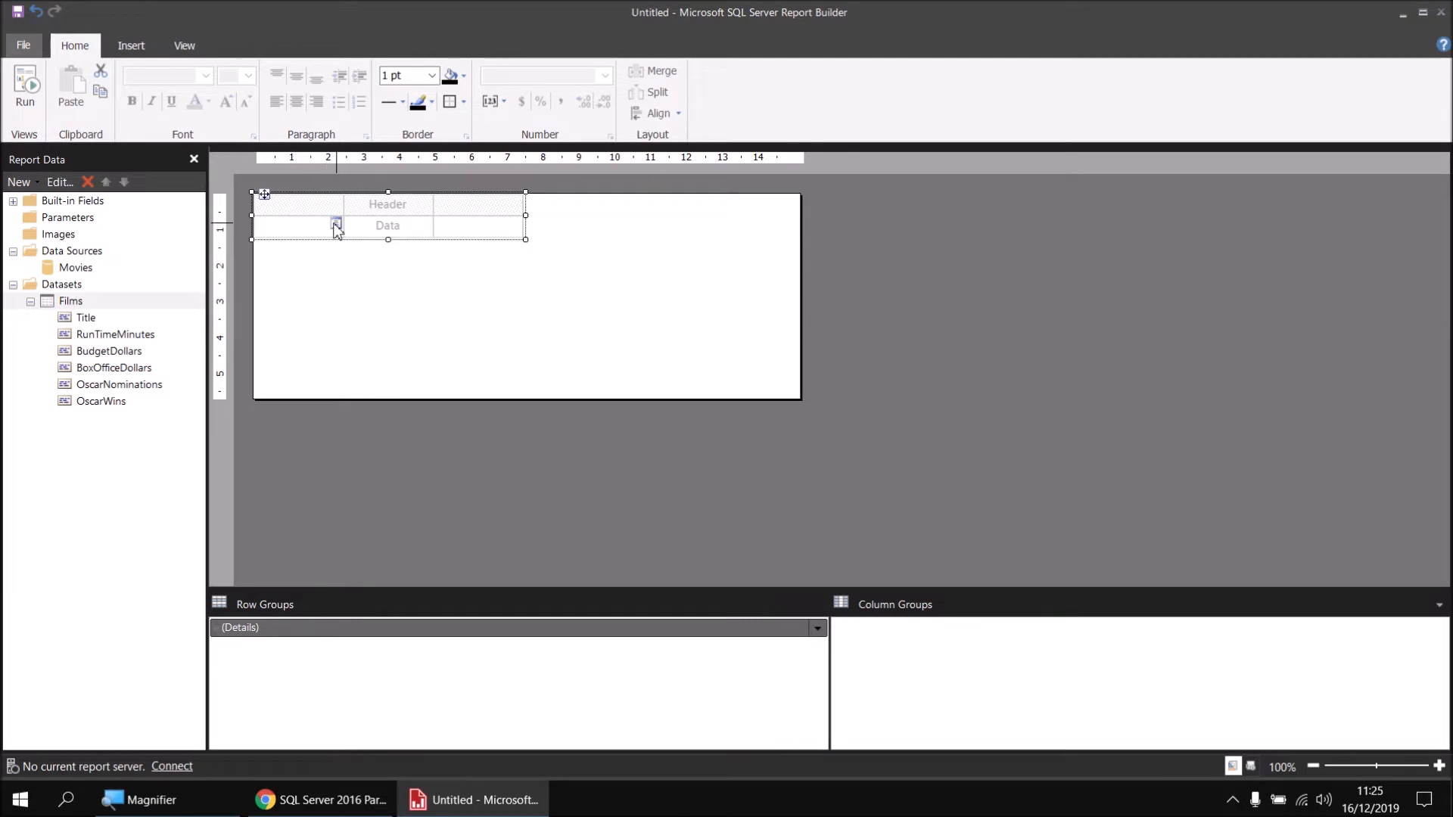
# Fill the table's three columns with the Title, RunTimeMinutes and BudgetDollars fields.
pyautogui.click(336, 224)
pyautogui.click(369, 239)
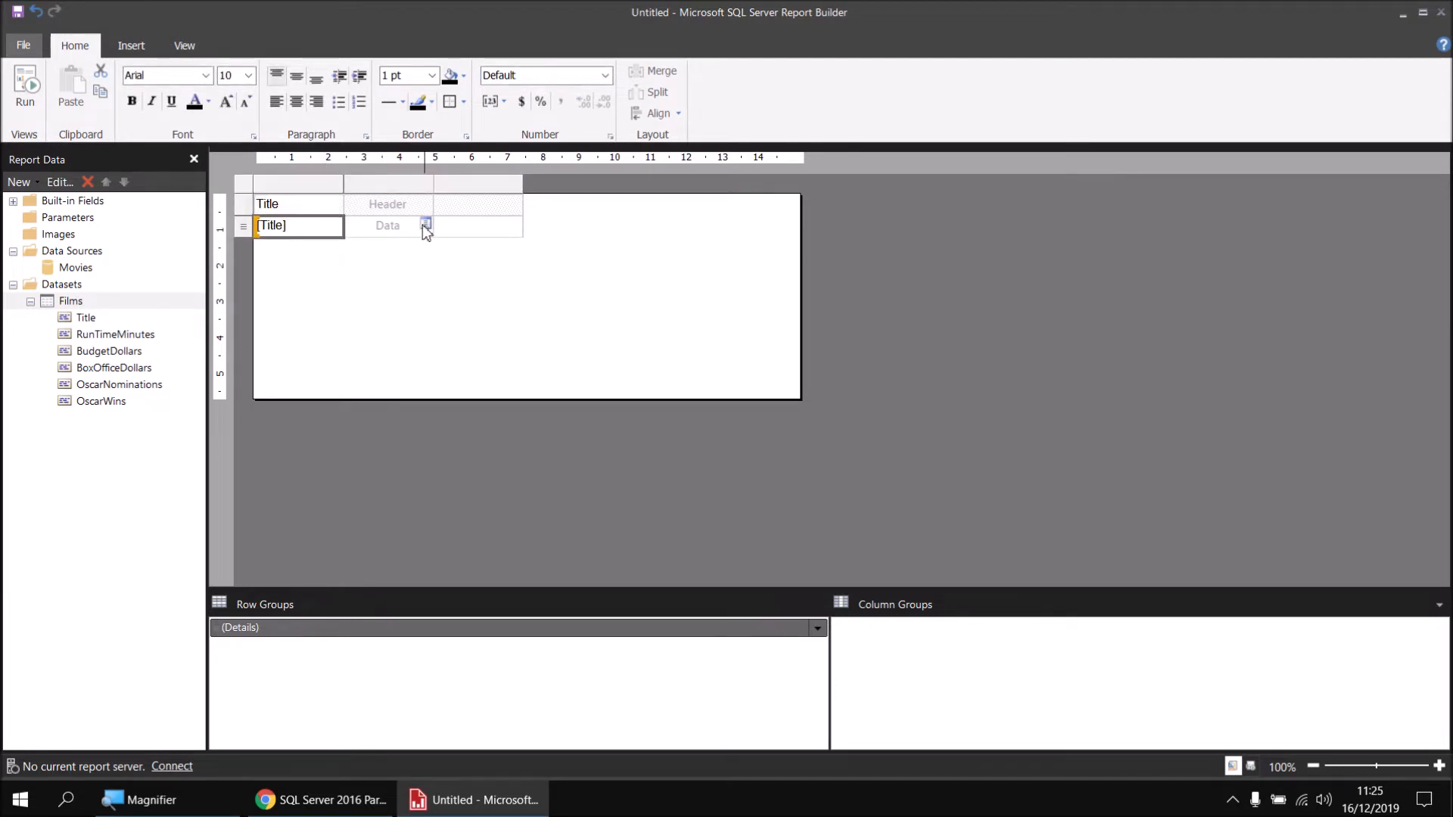
pyautogui.click(418, 225)
pyautogui.click(484, 260)
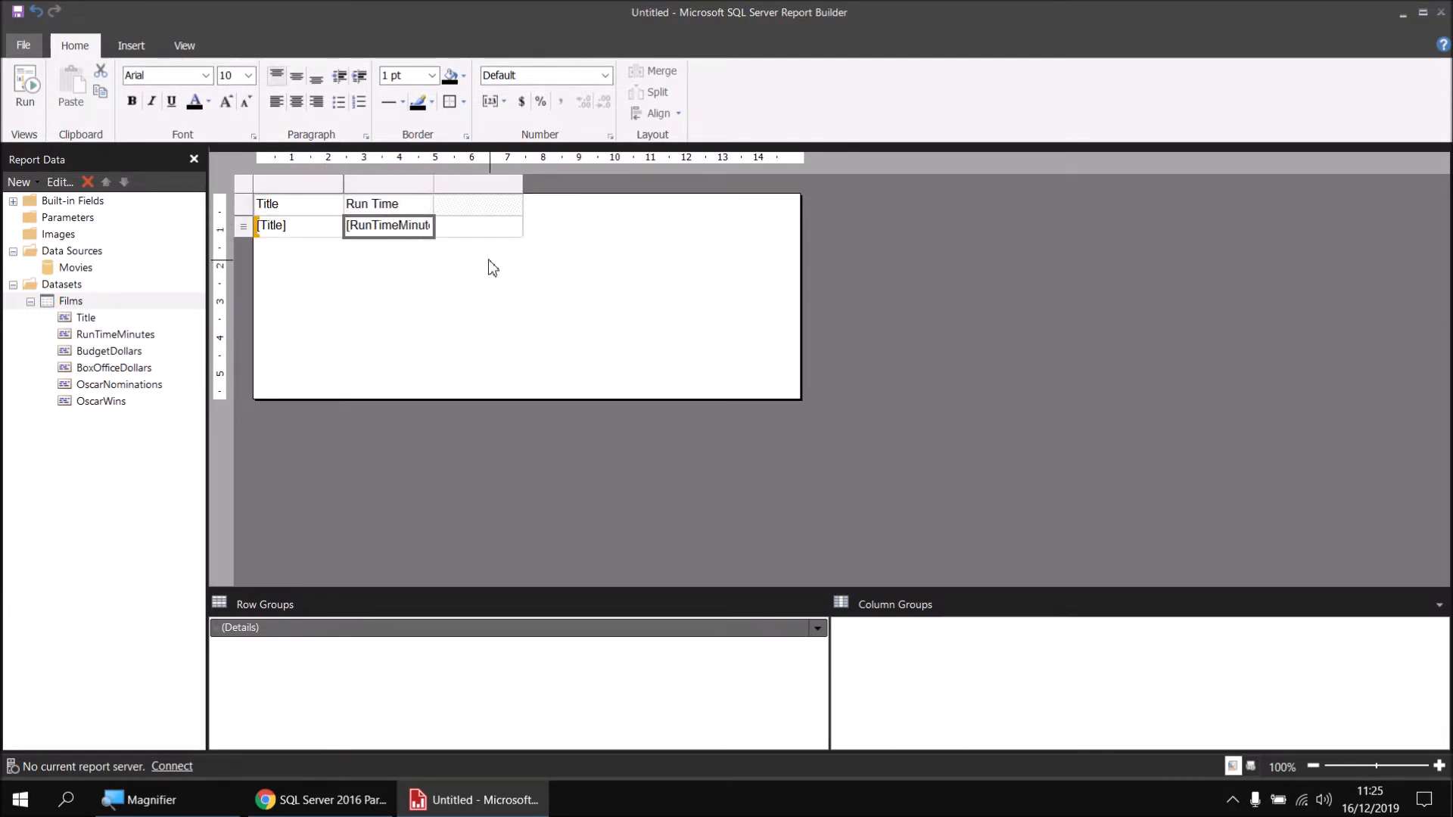
pyautogui.click(514, 225)
pyautogui.click(552, 278)
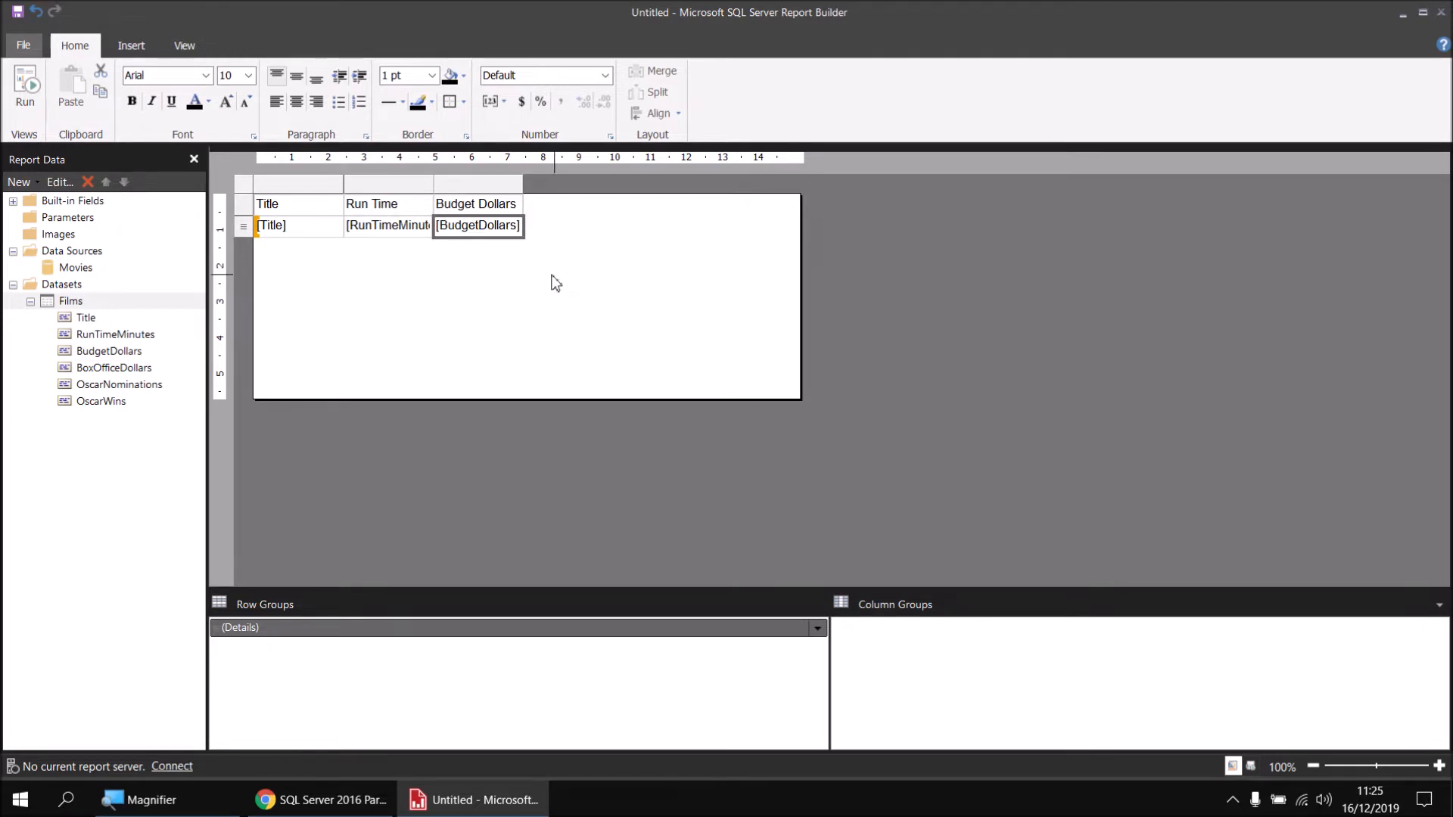
# Add BoxOfficeDollars, OscarNominations and OscarWins as columns after Budget Dollars, and widen the Title column to about twice its width.
pyautogui.rightClick(506, 189)
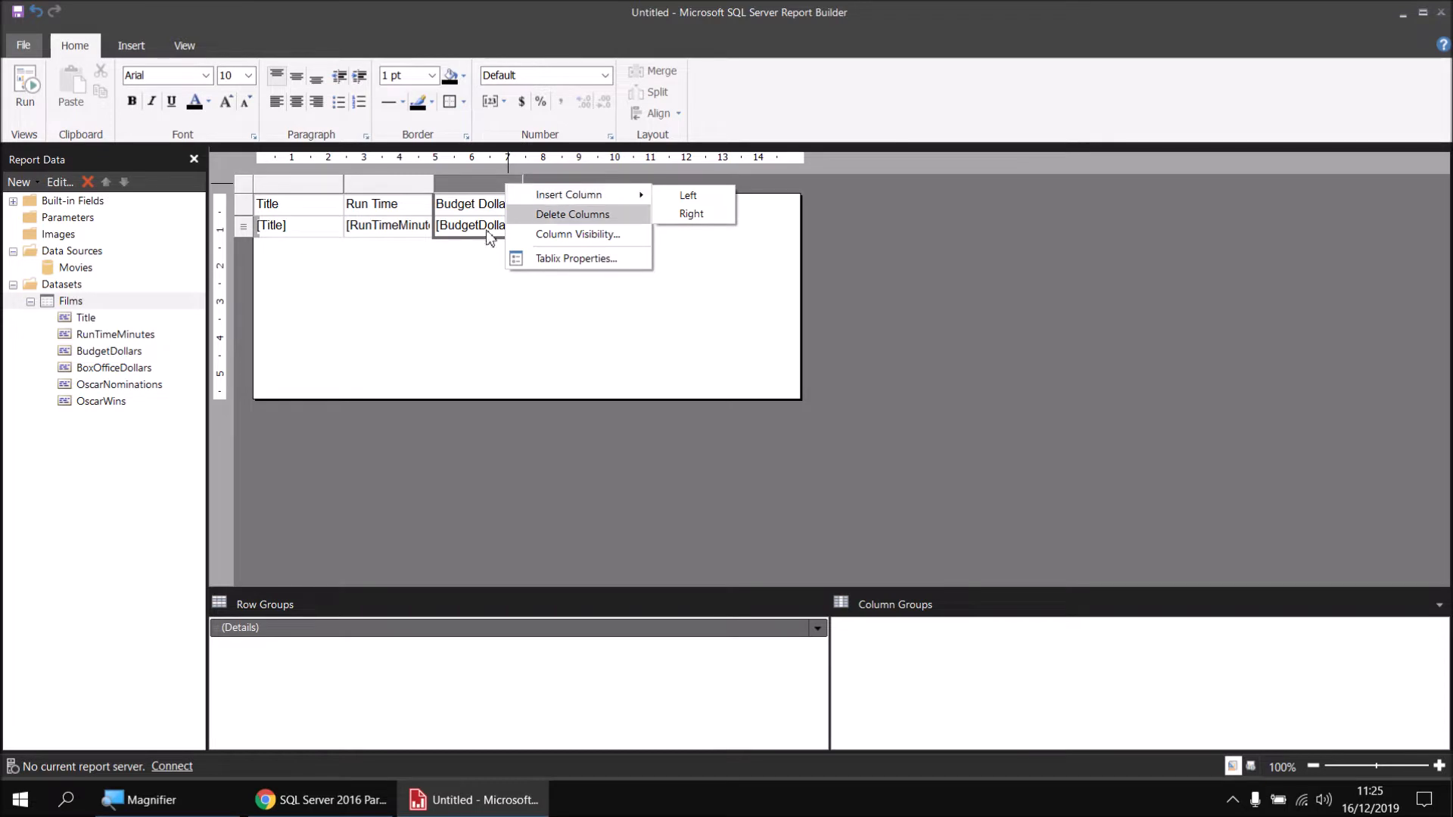
pyautogui.click(123, 370)
pyautogui.moveTo(102, 371); pyautogui.dragTo(504, 219)
pyautogui.moveTo(118, 386); pyautogui.dragTo(594, 228)
pyautogui.moveTo(101, 401); pyautogui.dragTo(707, 219)
pyautogui.moveTo(343, 195); pyautogui.dragTo(441, 195)
# Preview the report before and after resetting the font of all table cells to Arial.
pyautogui.click(26, 89)
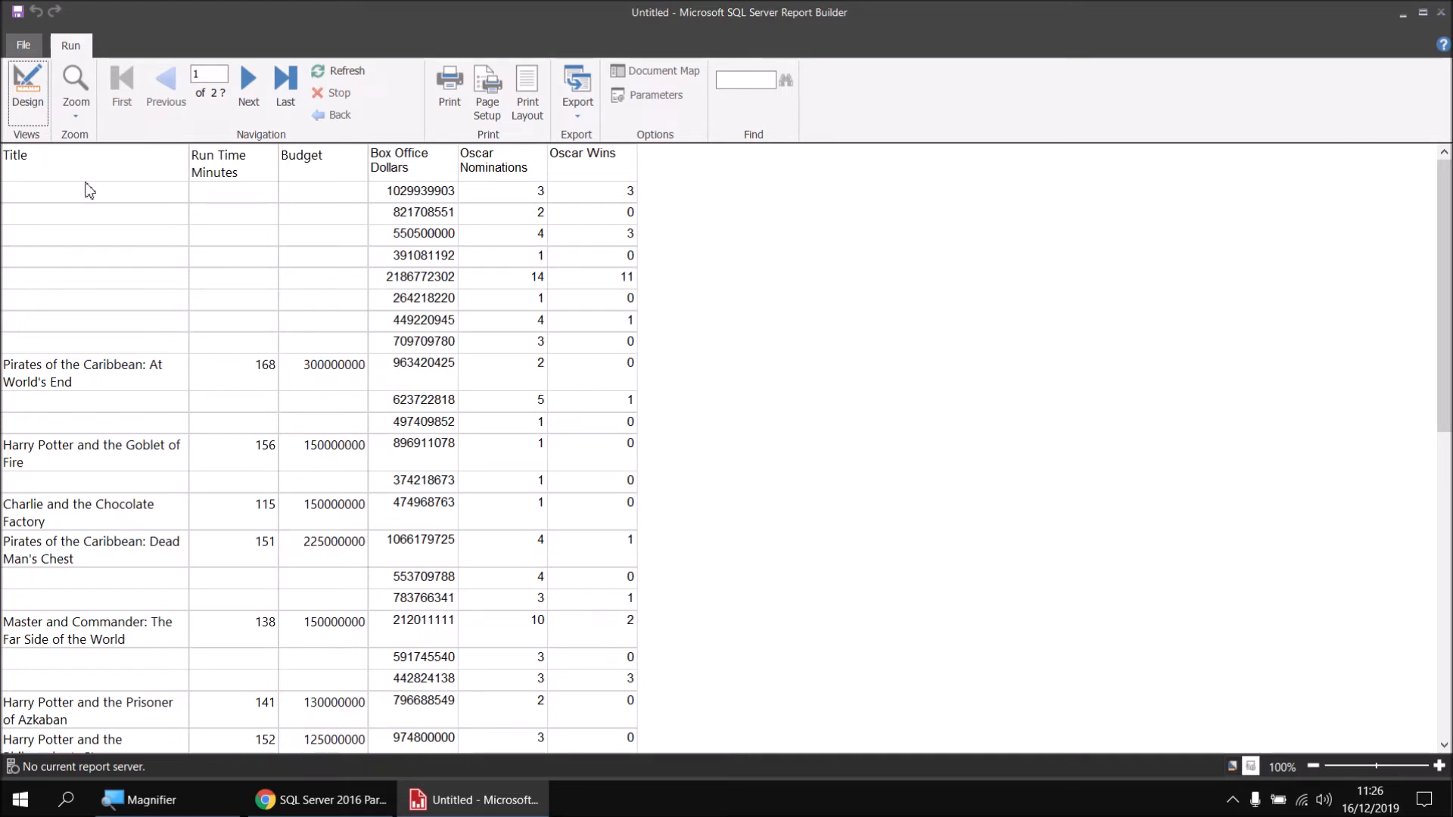
pyautogui.click(29, 94)
pyautogui.moveTo(324, 207); pyautogui.dragTo(837, 231)
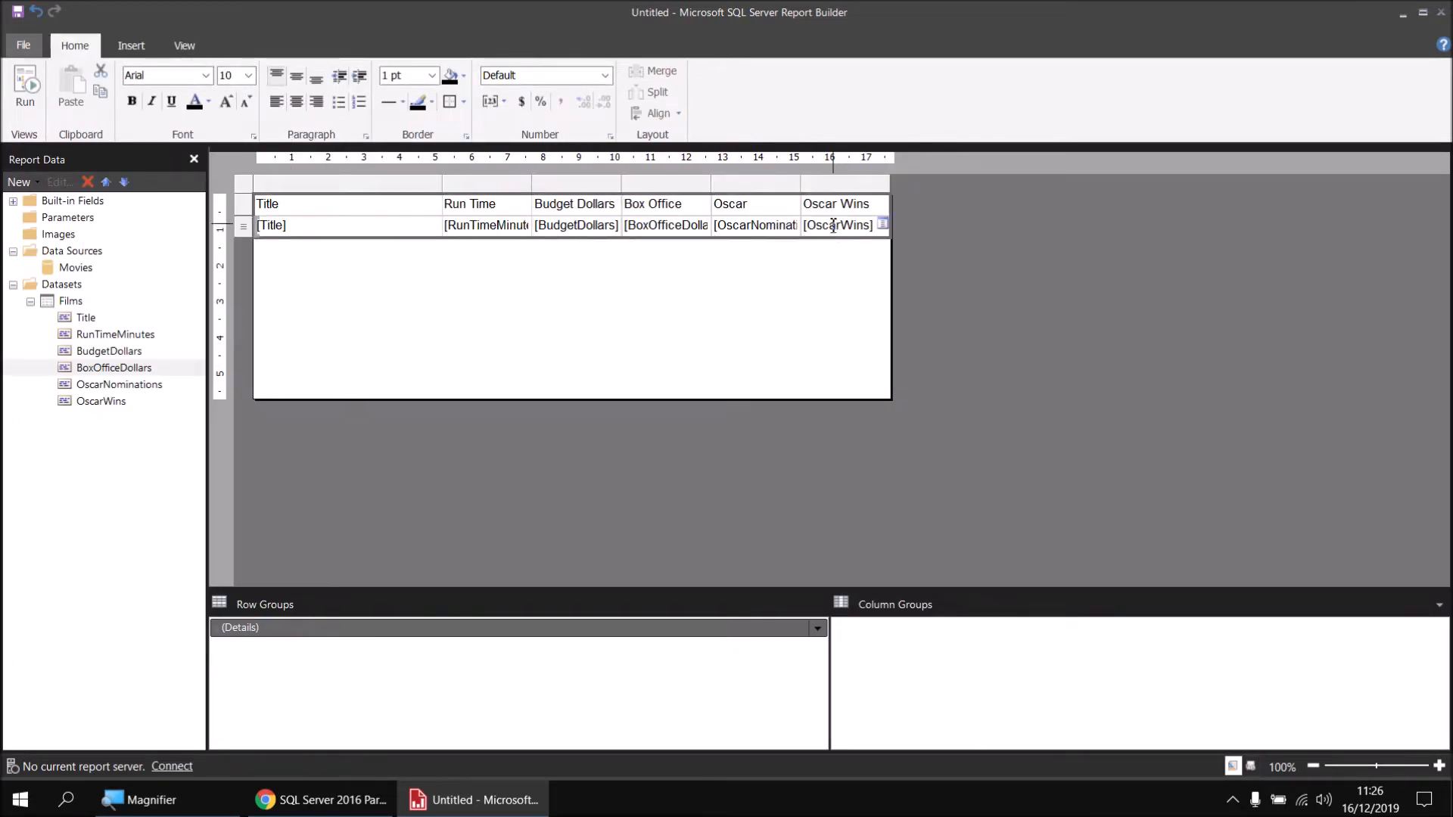
pyautogui.click(204, 76)
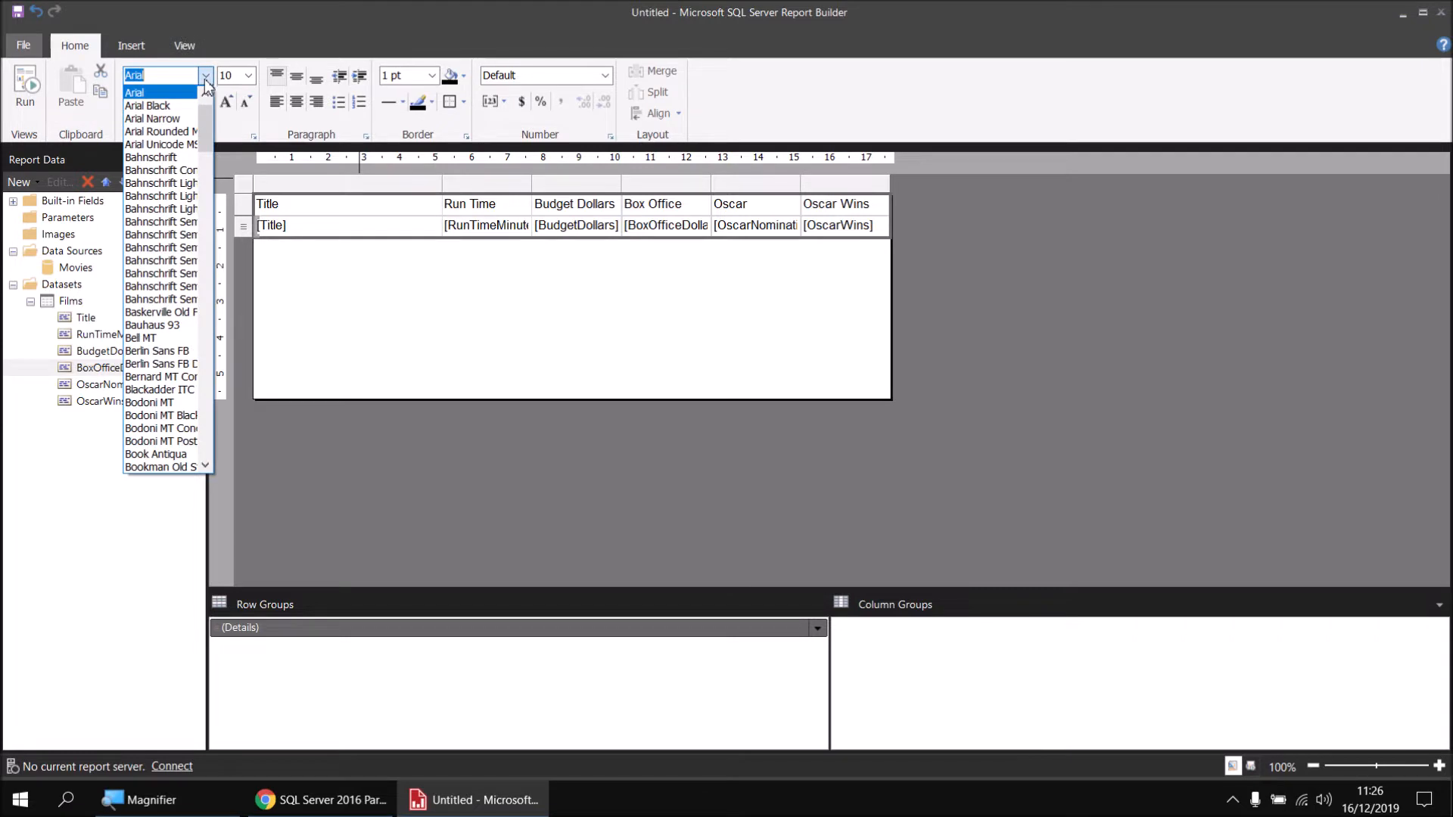
pyautogui.click(165, 107)
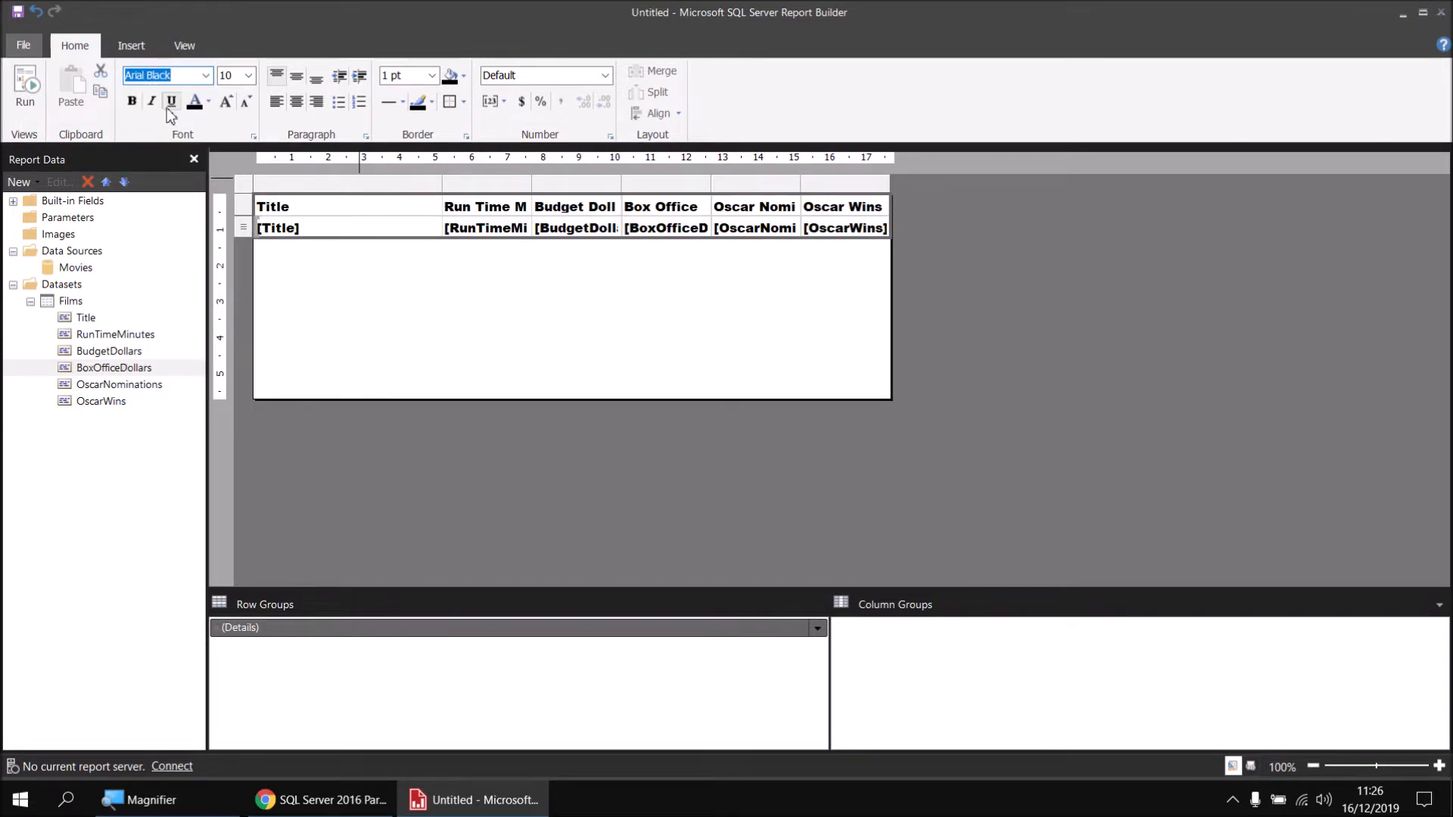
pyautogui.click(205, 75)
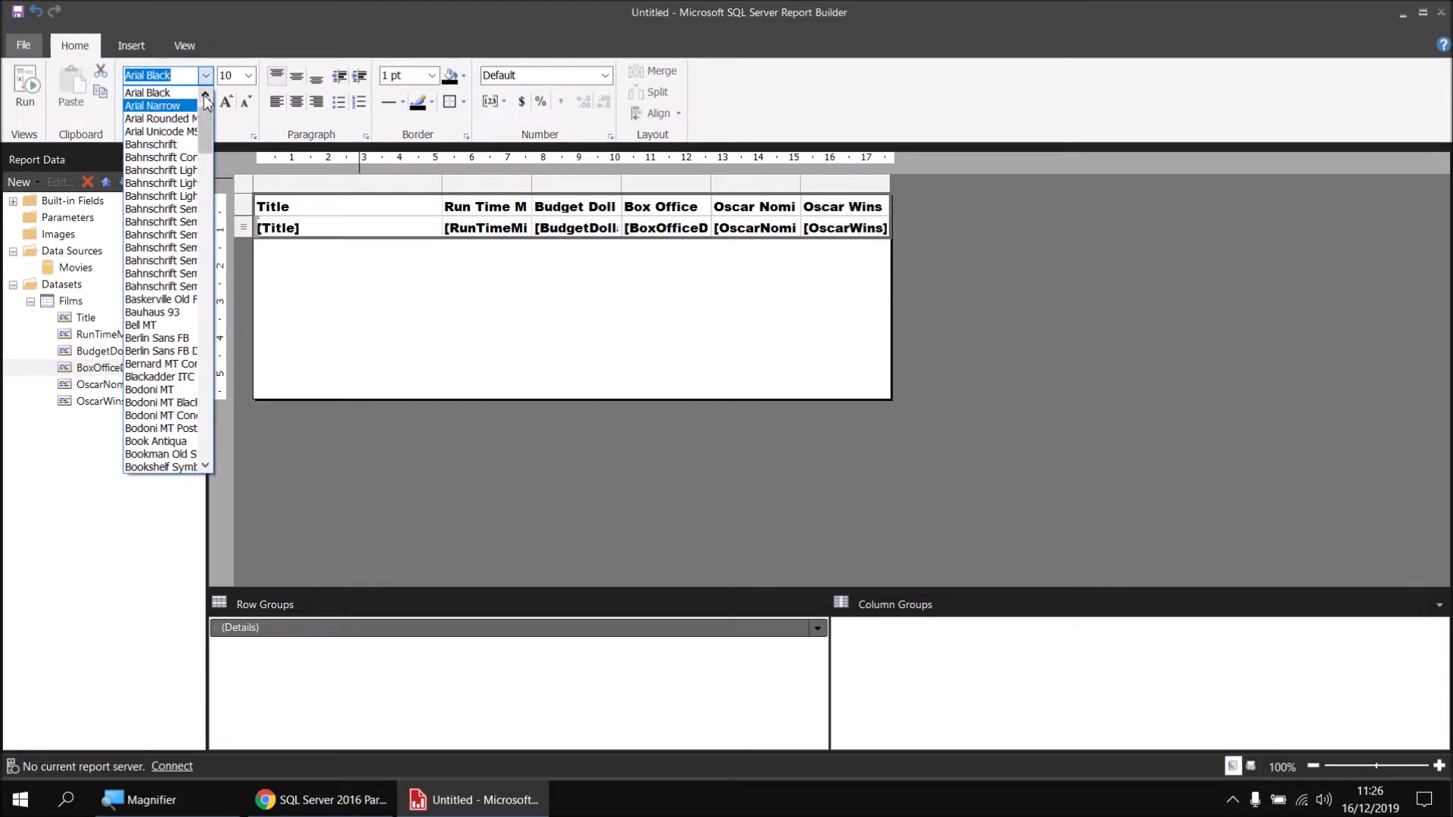
pyautogui.click(165, 93)
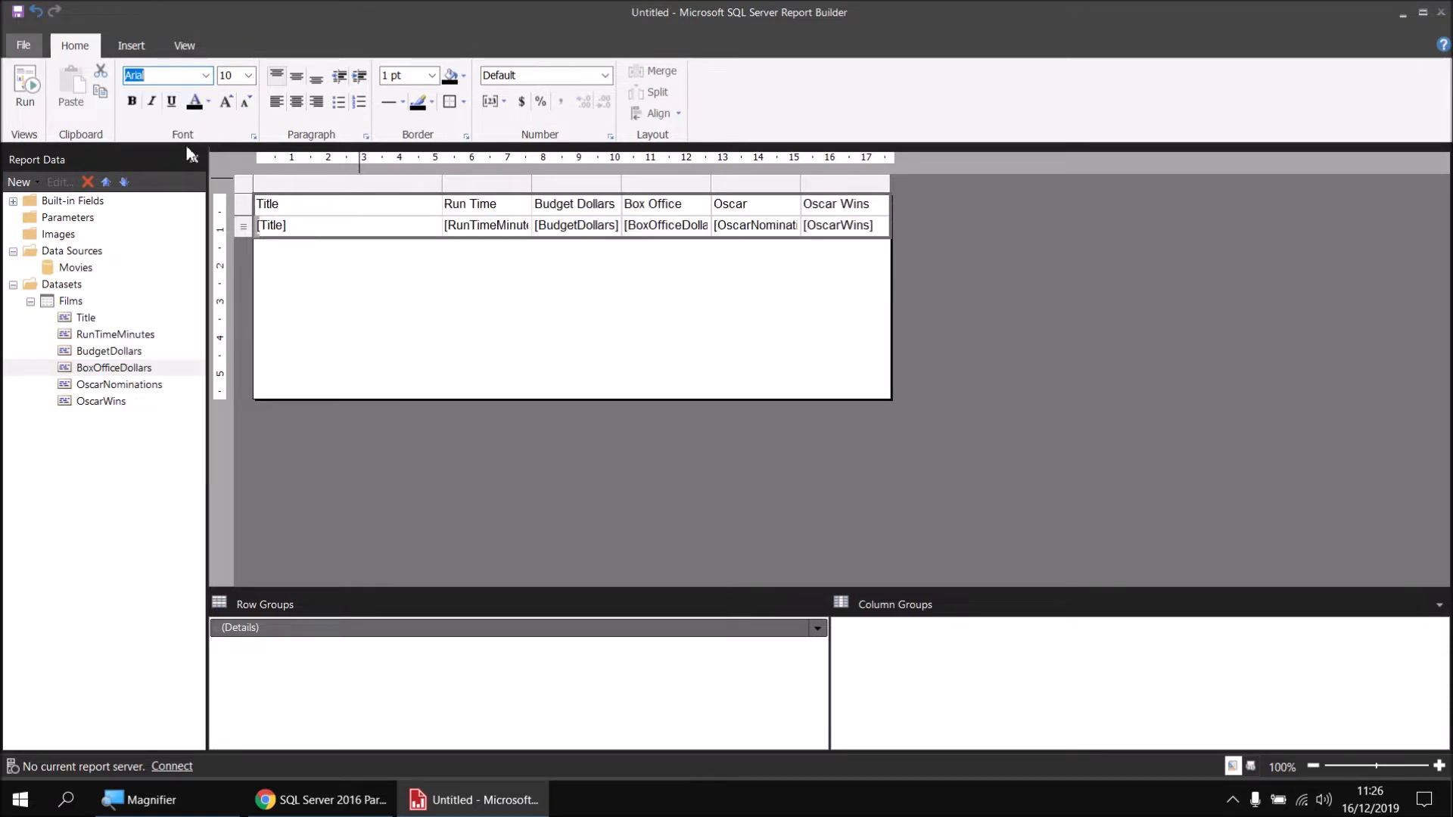
pyautogui.click(26, 92)
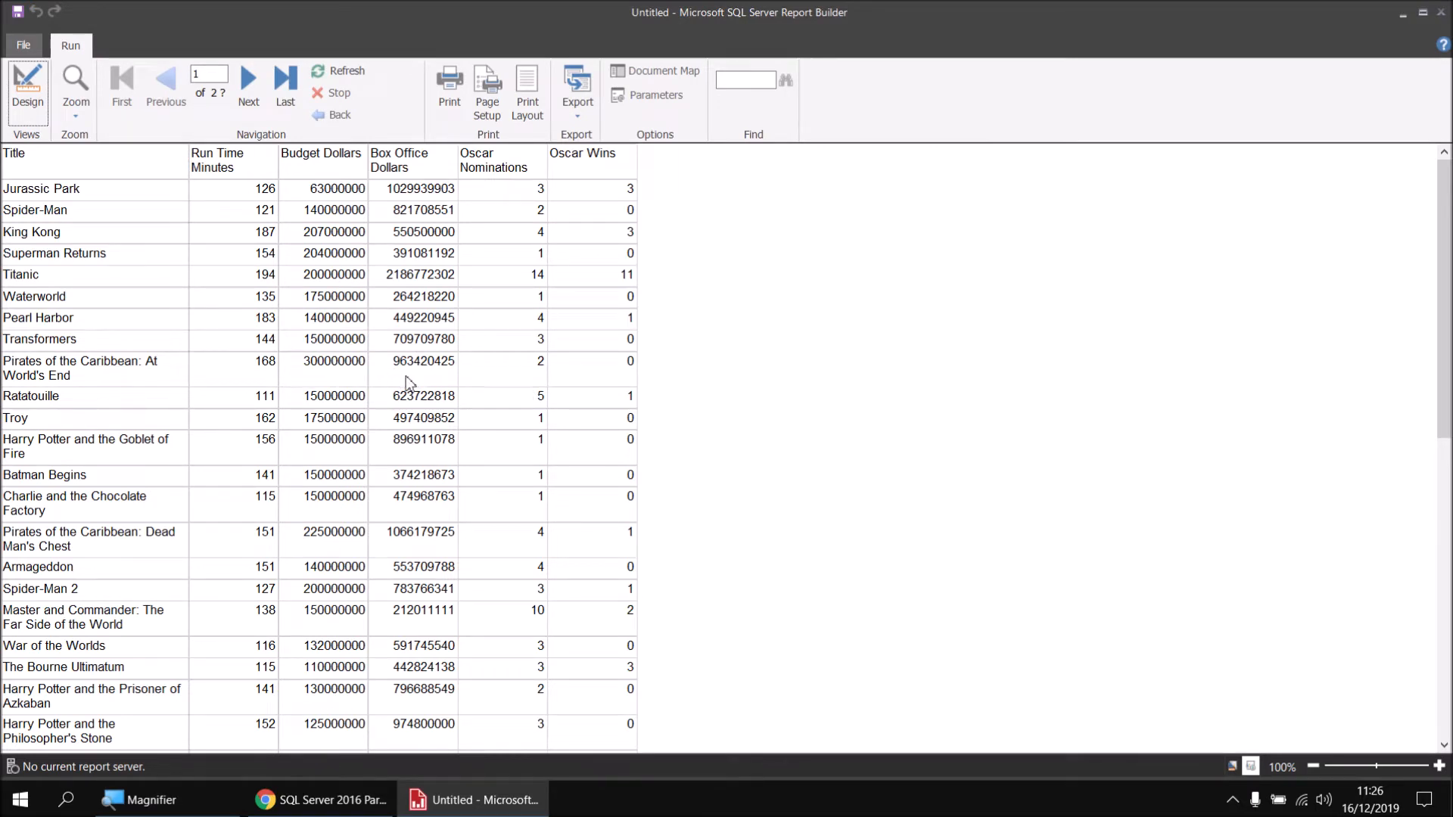
pyautogui.click(27, 95)
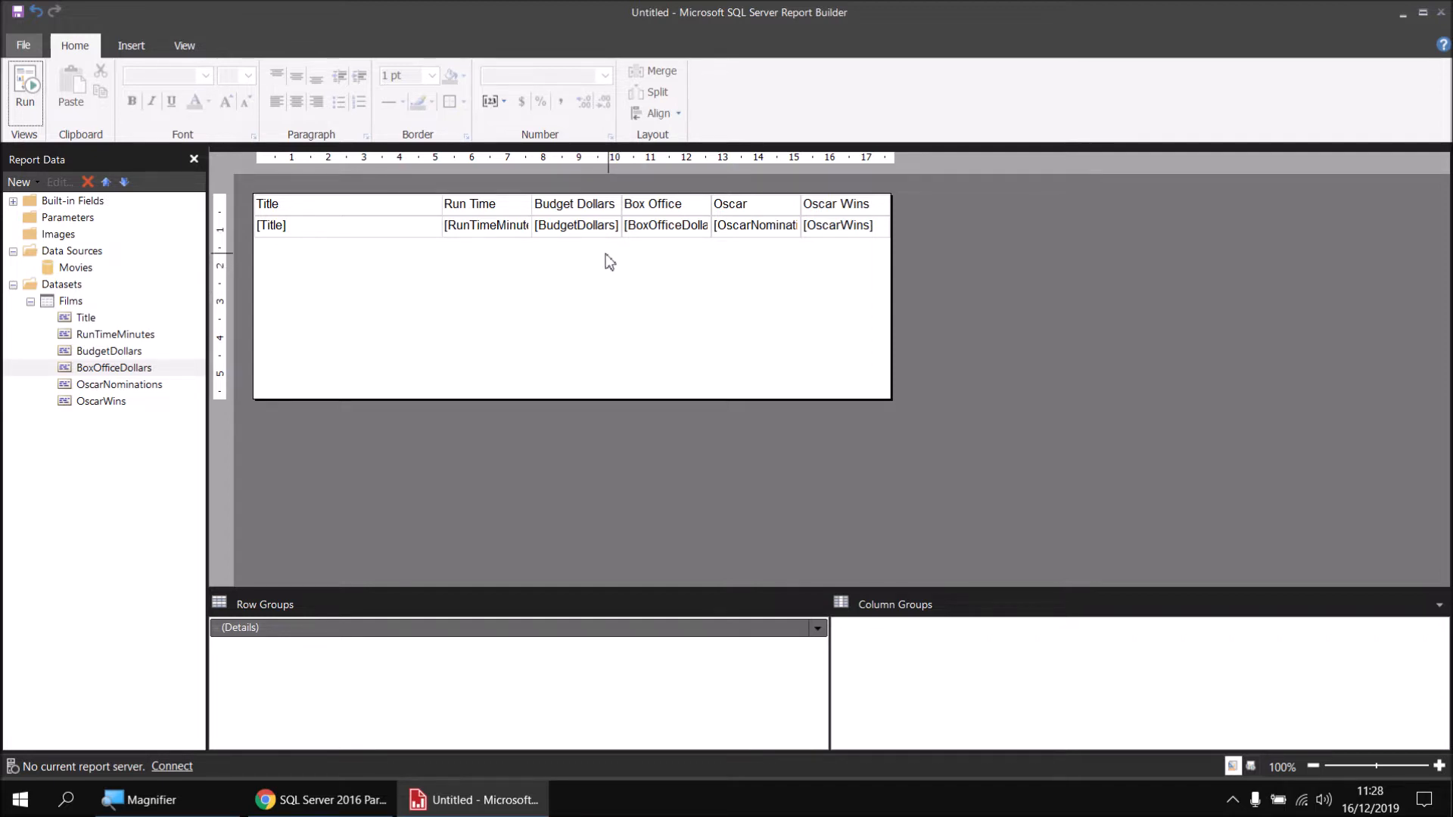
# Insert an empty column between the Box Office Dollars and Oscar Nominations columns.
pyautogui.click(697, 211)
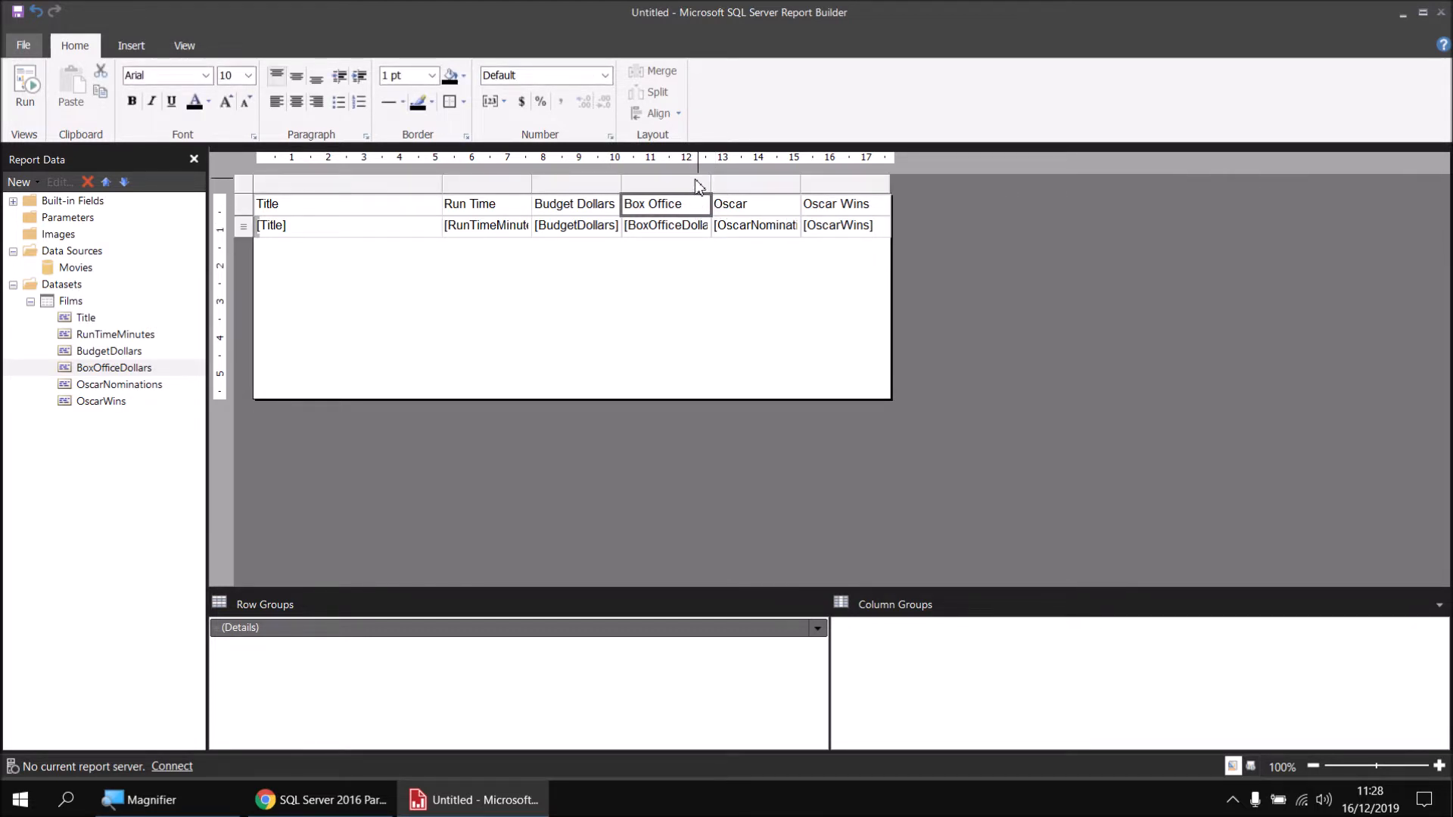
pyautogui.rightClick(697, 187)
pyautogui.moveTo(735, 198)
pyautogui.click(881, 214)
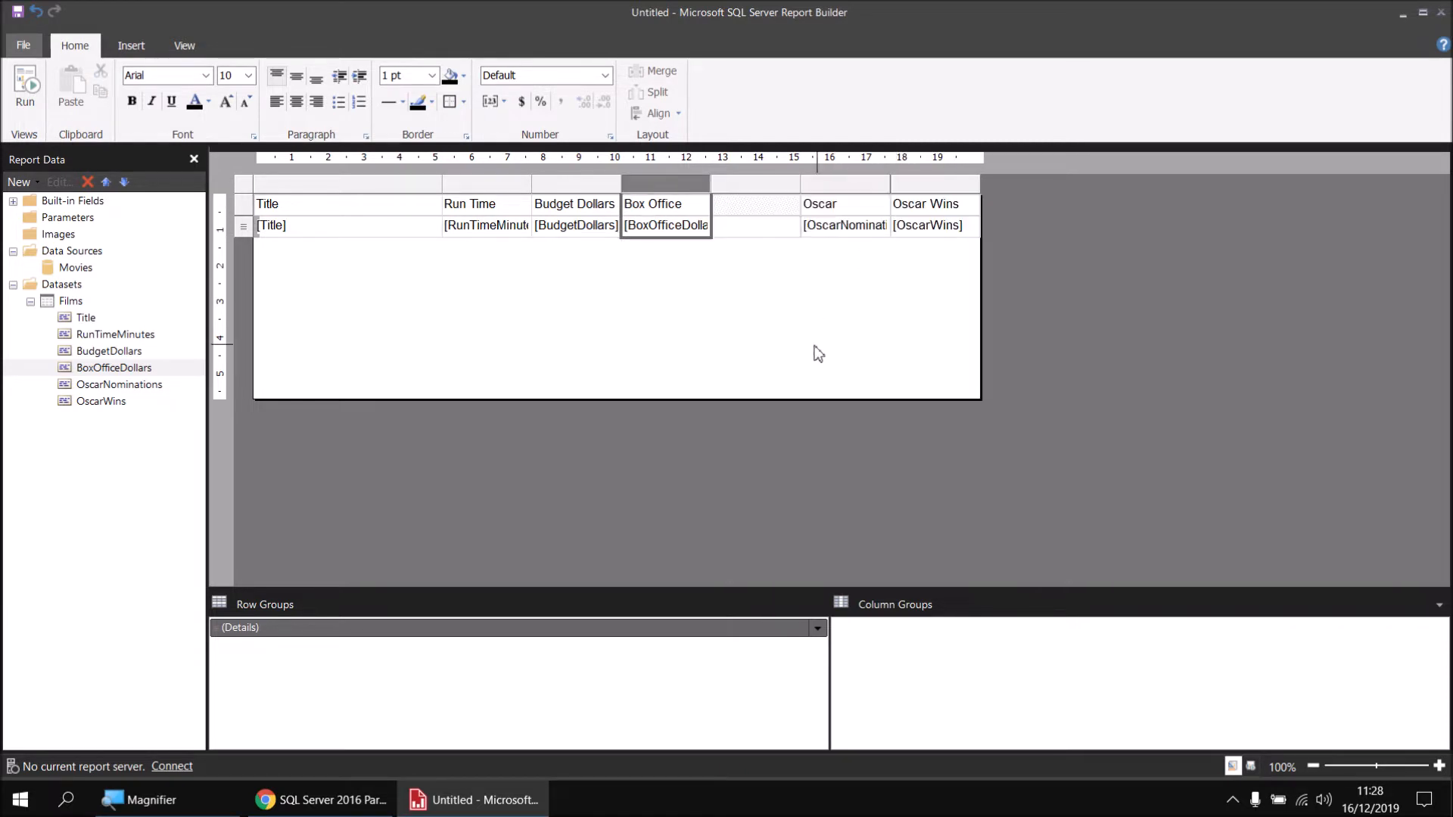
# Start an expression in the empty column's detail cell with the BoxOfficeDollars field from the Films dataset.
pyautogui.click(737, 233)
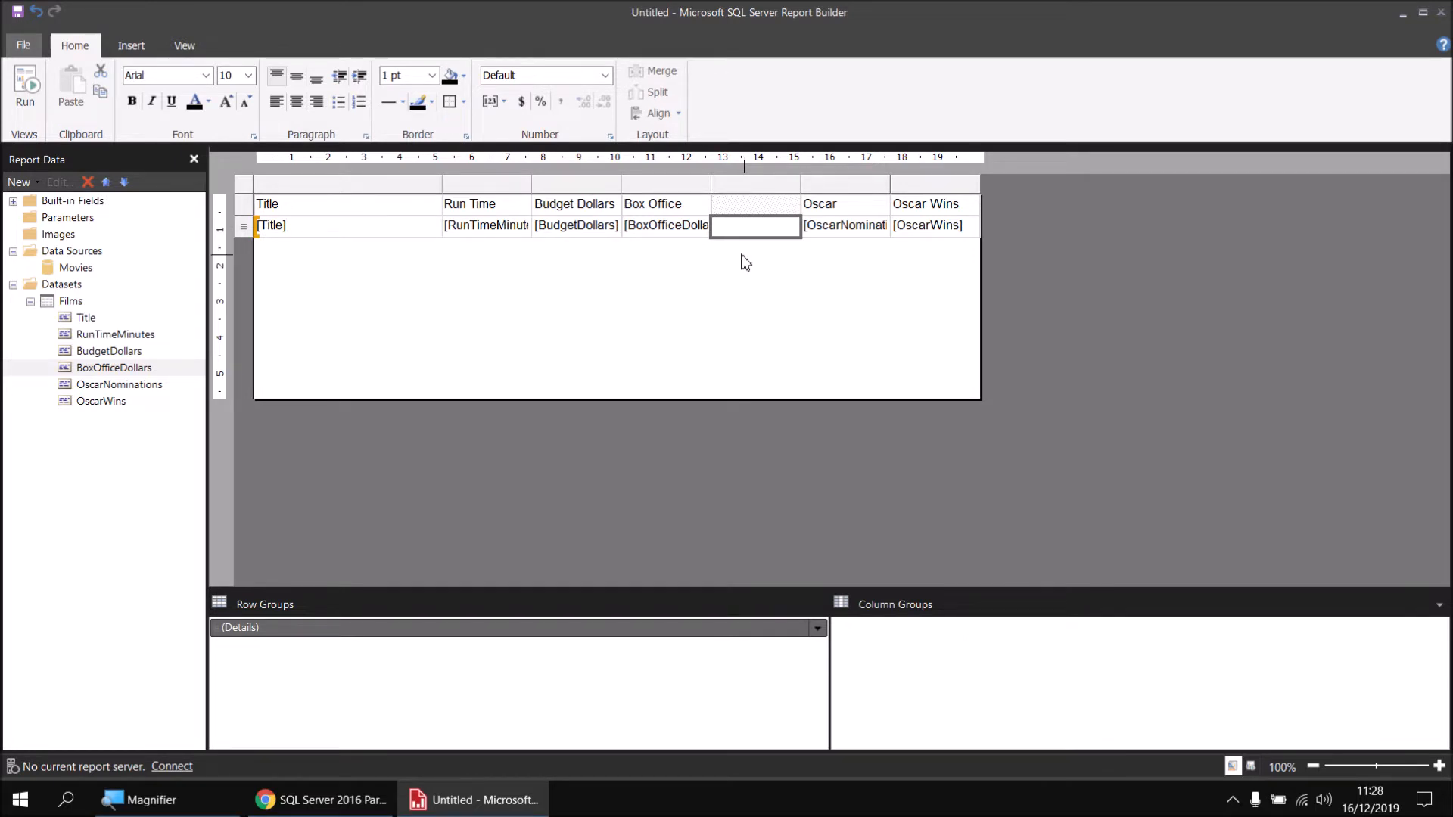
pyautogui.moveTo(745, 233)
pyautogui.rightClick(745, 232)
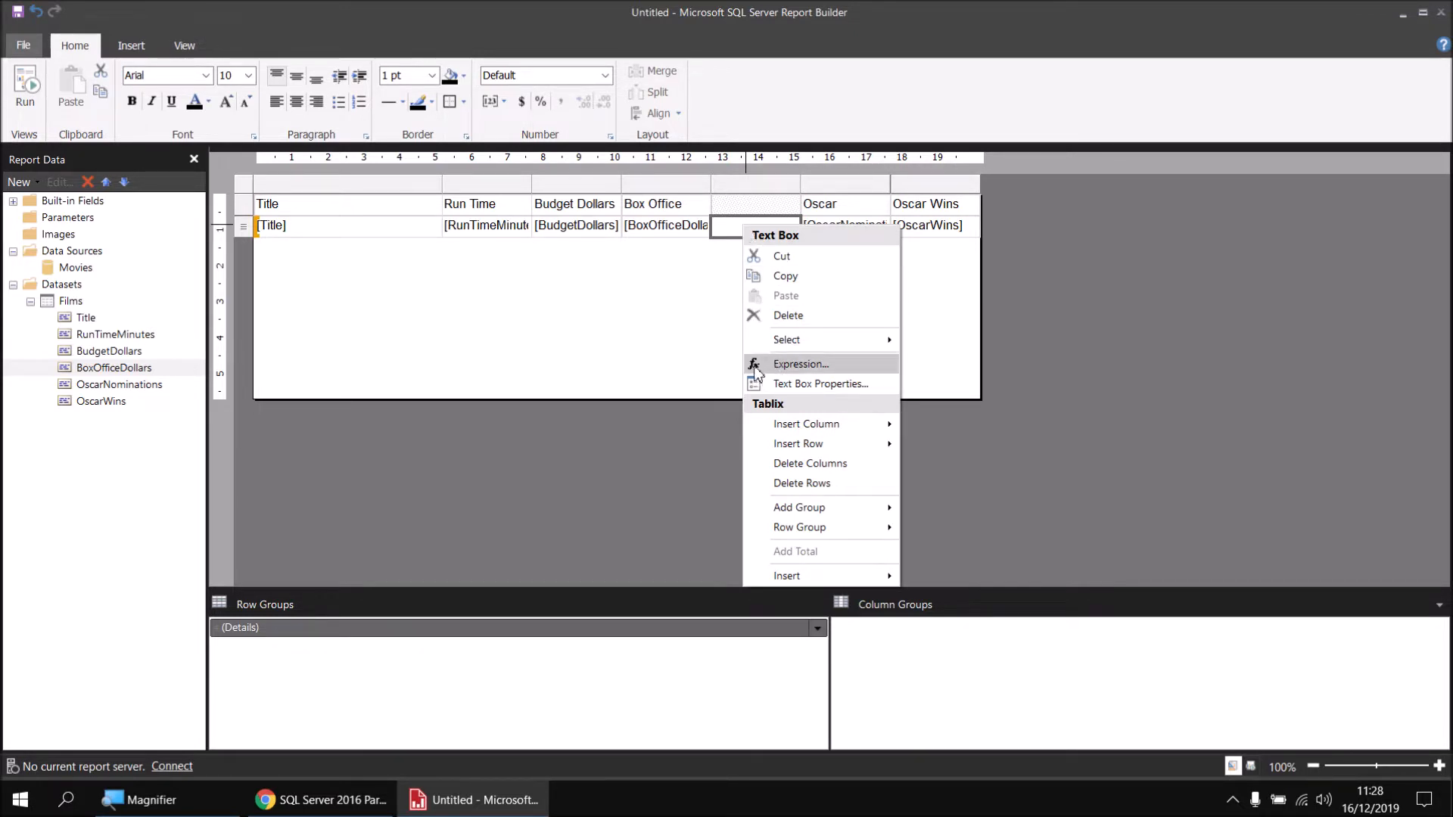
pyautogui.click(842, 369)
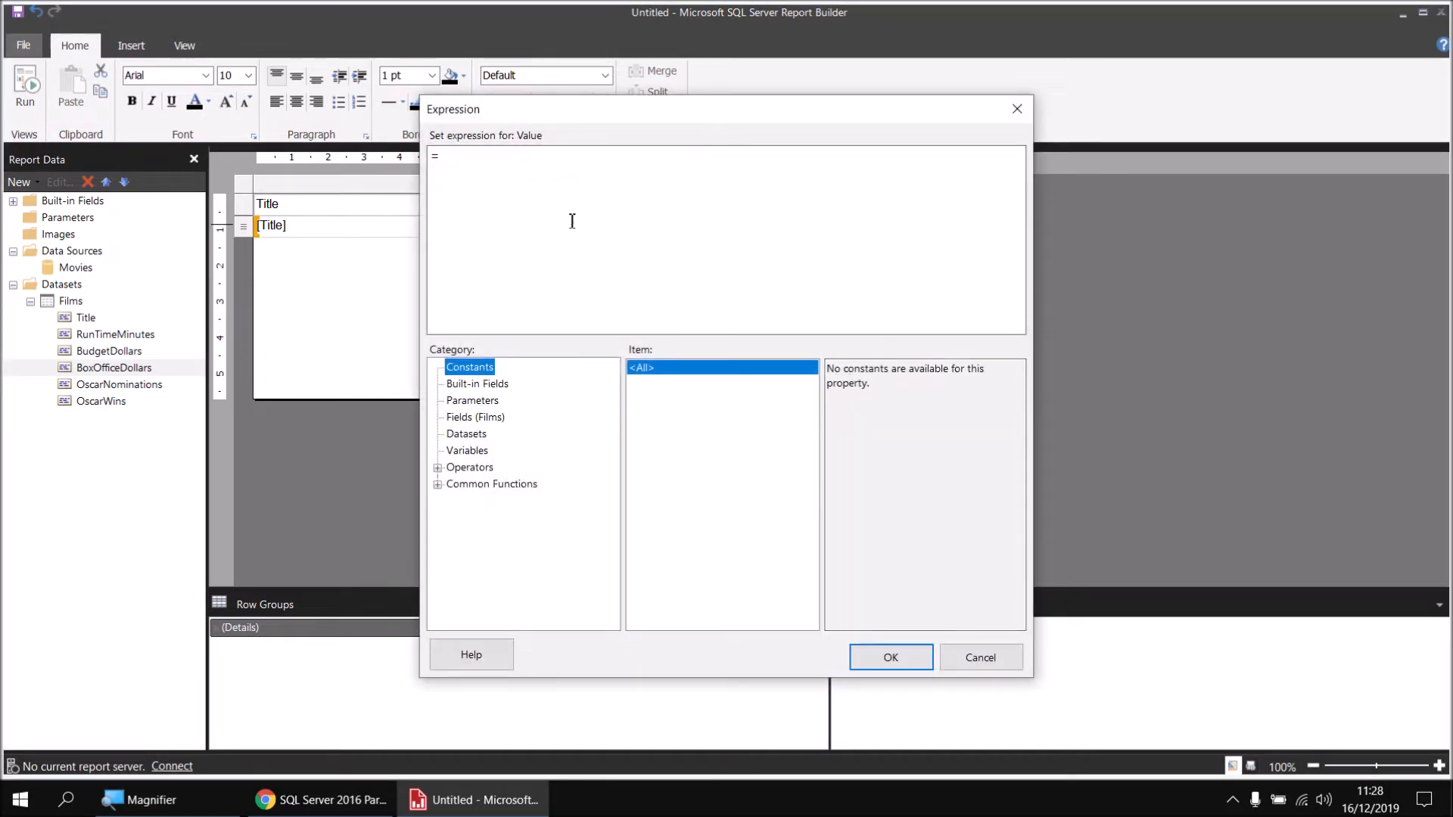
pyautogui.click(465, 159)
pyautogui.click(465, 422)
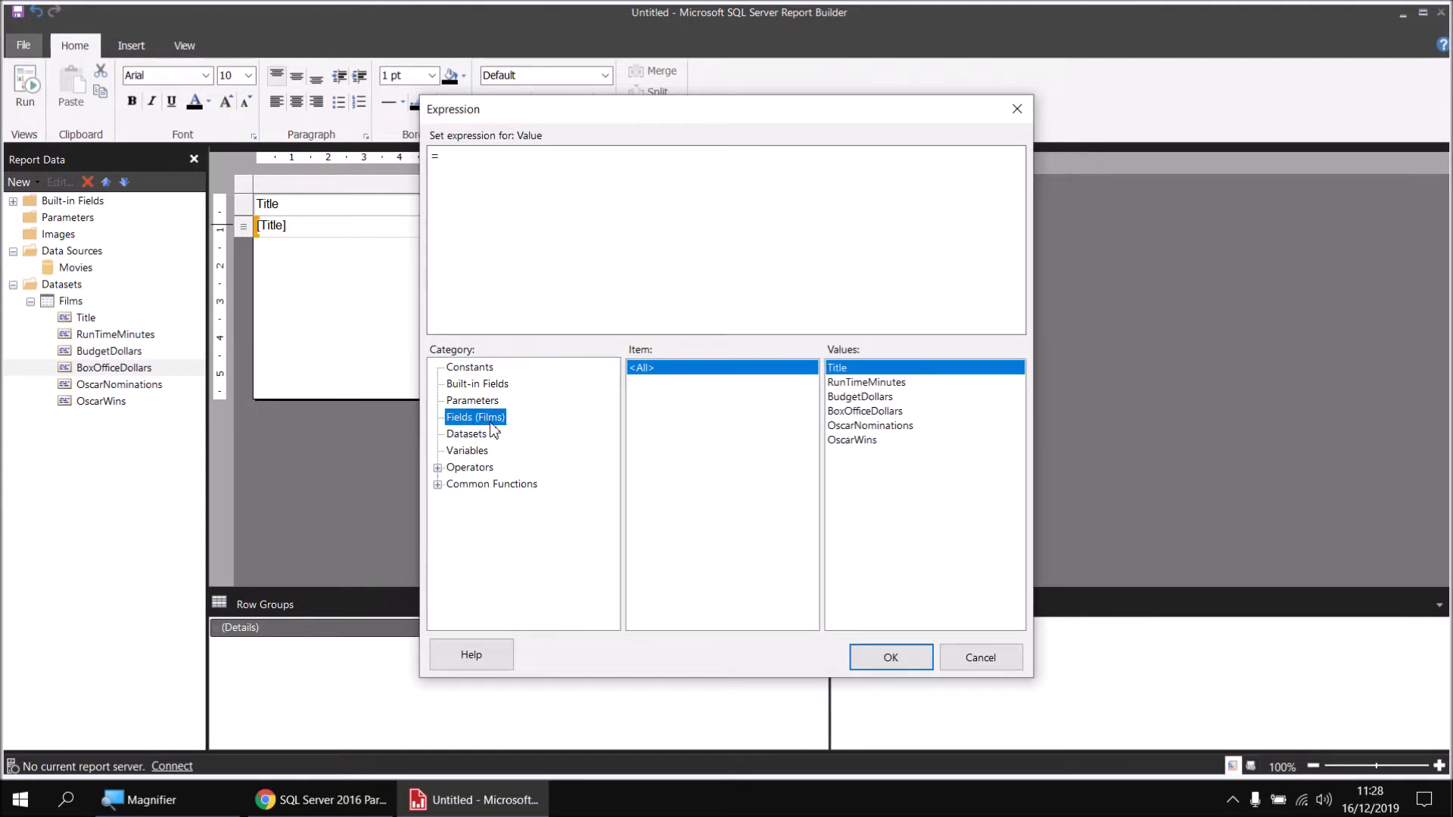
pyautogui.doubleClick(865, 415)
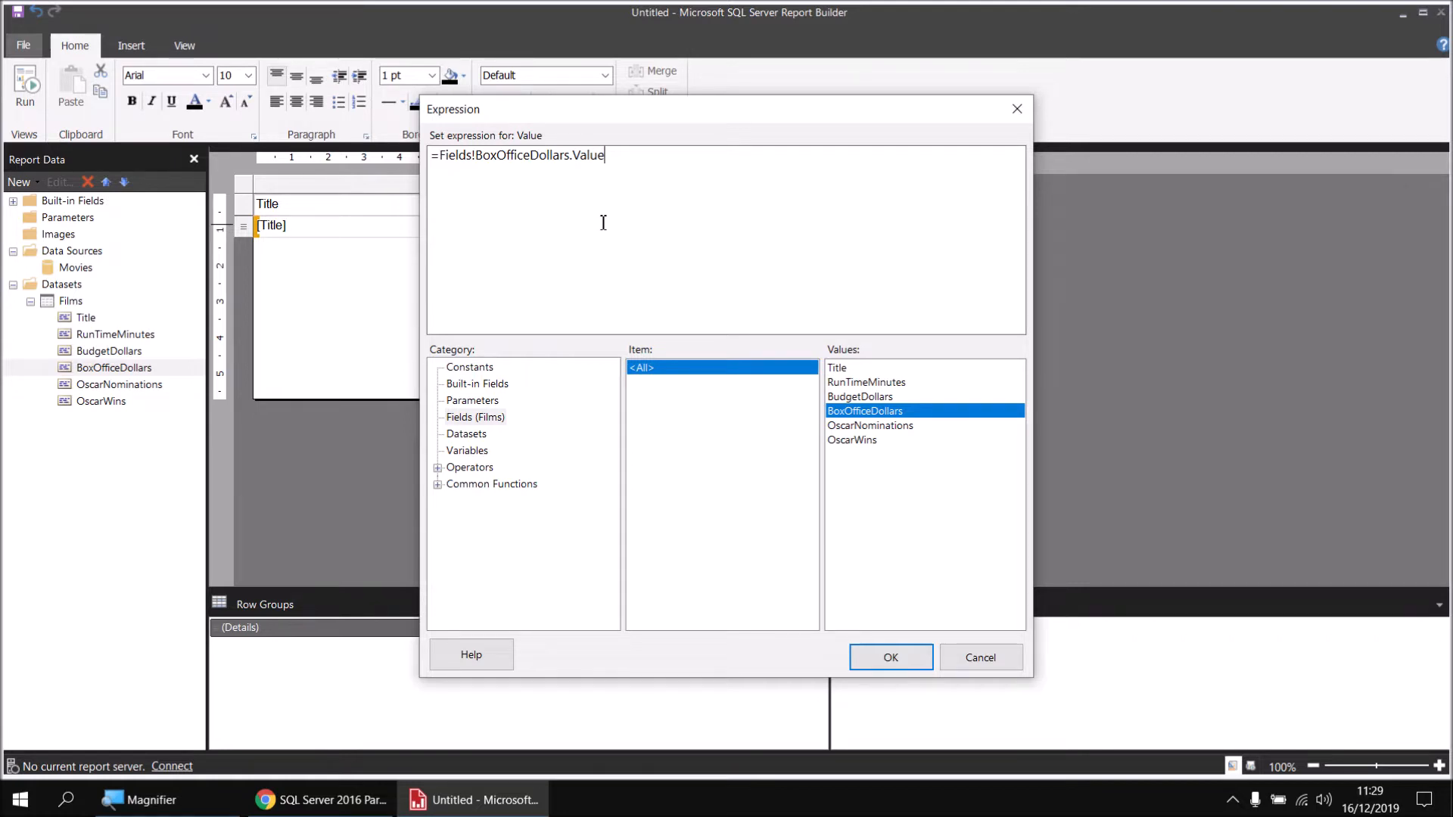
# Append the arithmetic subtraction operator to the expression after the BoxOfficeDollars field.
pyautogui.click(437, 468)
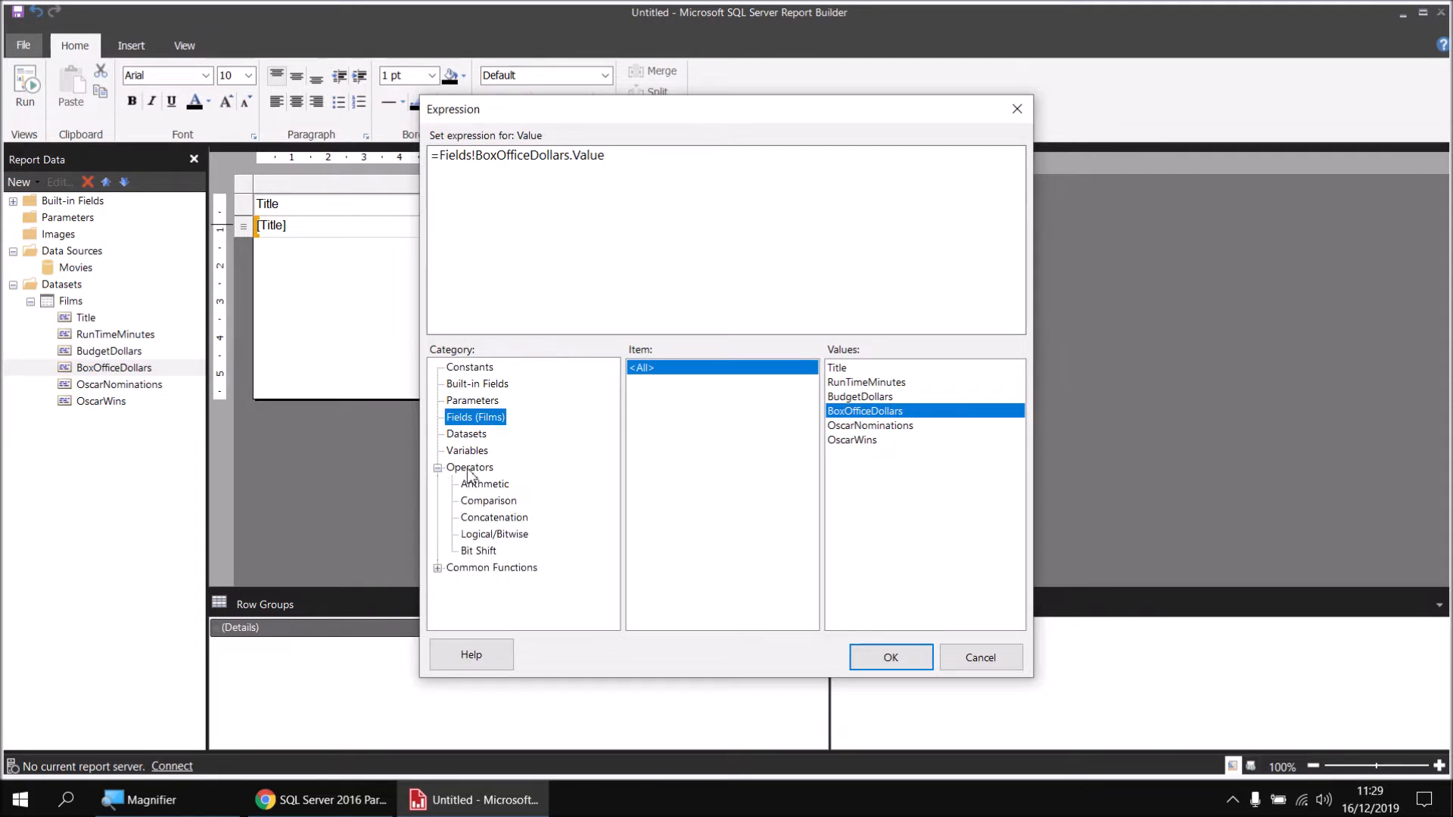
pyautogui.click(469, 469)
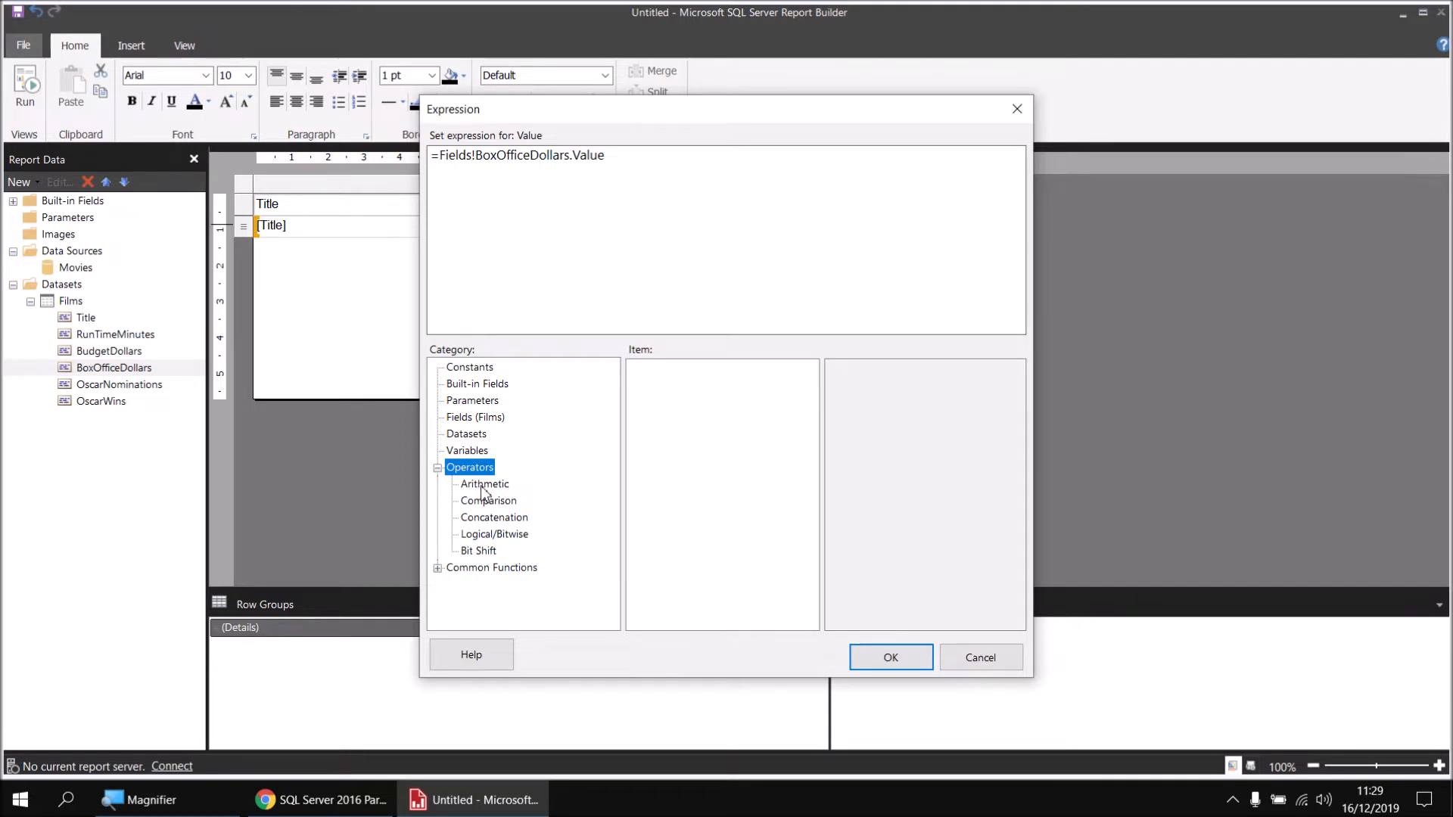
pyautogui.click(484, 486)
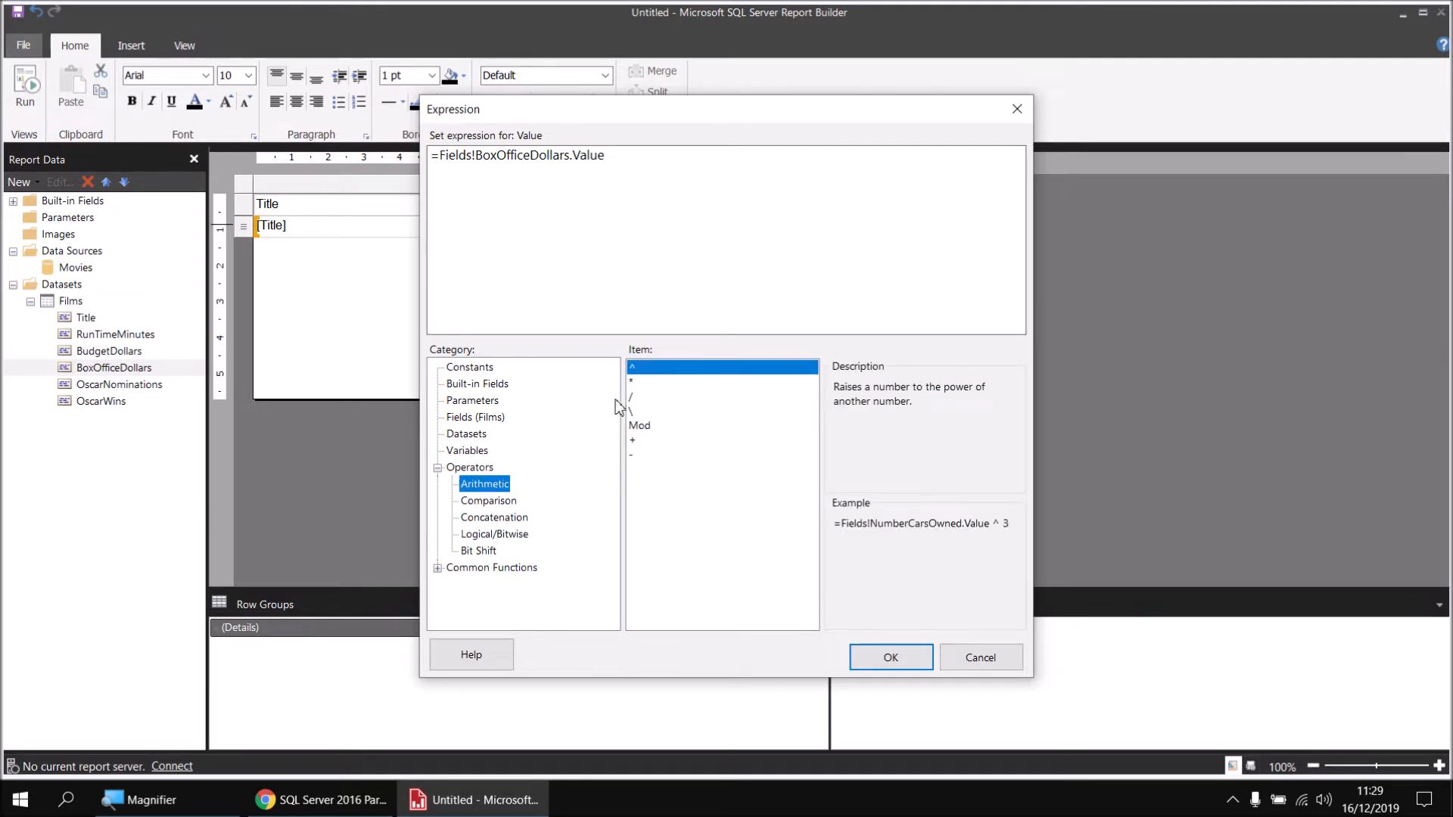
pyautogui.click(635, 454)
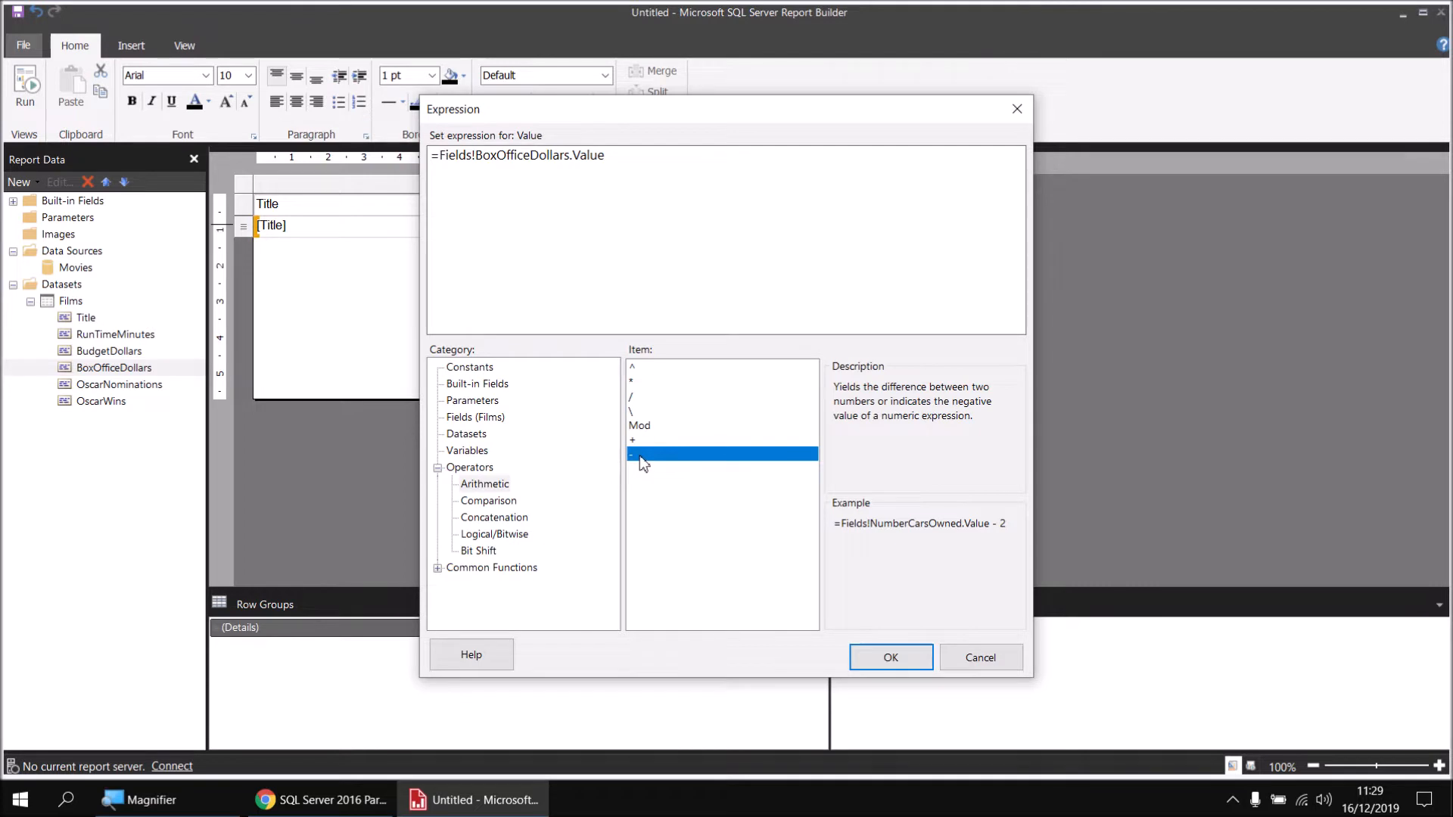
pyautogui.doubleClick(640, 456)
pyautogui.click(479, 502)
pyautogui.click(481, 520)
pyautogui.click(483, 534)
pyautogui.click(478, 551)
pyautogui.click(475, 469)
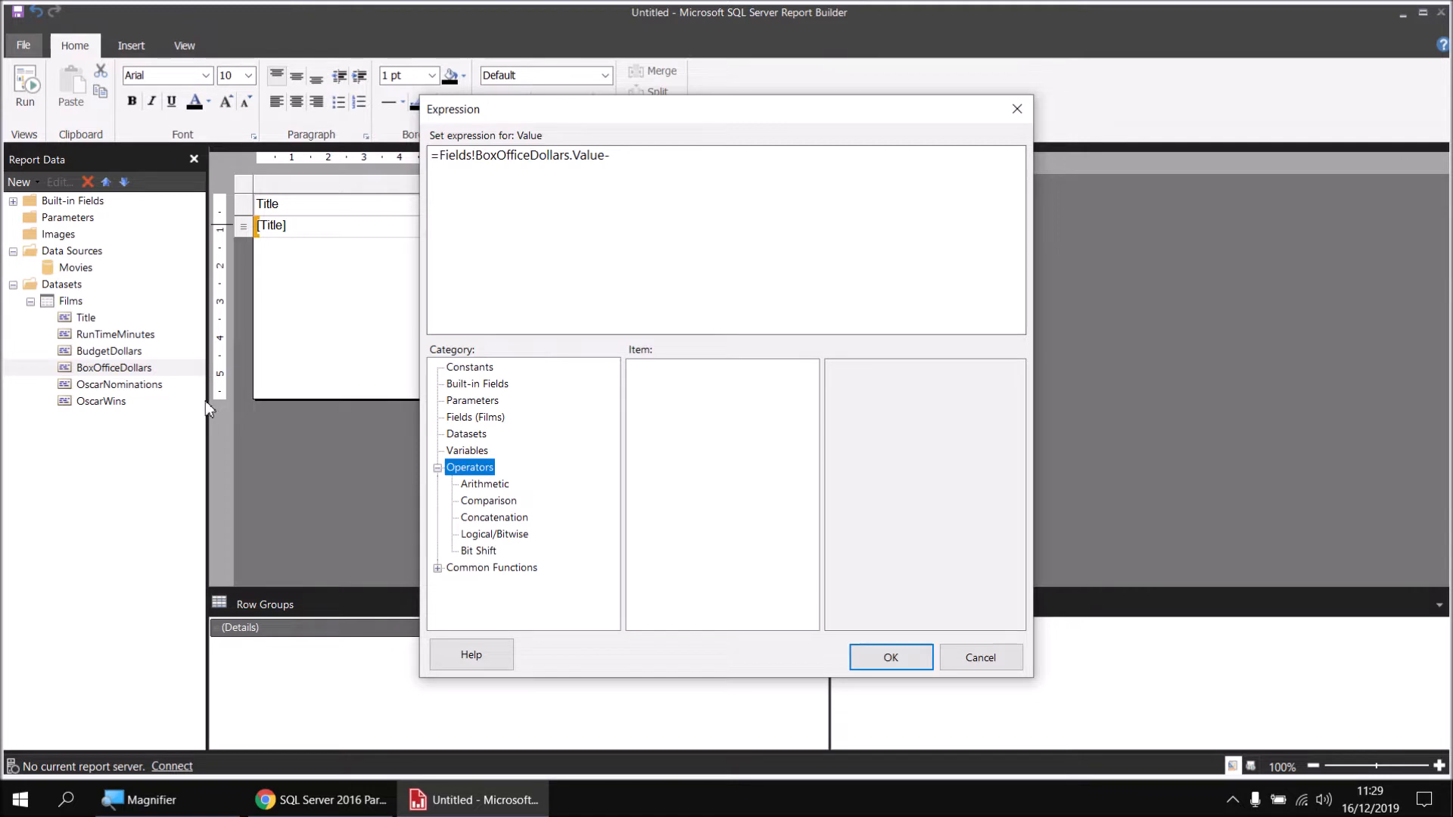
# Complete the expression as =Fields!BoxOfficeDollars.Value-Fields!BudgetDollars.Value and save it.
pyautogui.click(460, 418)
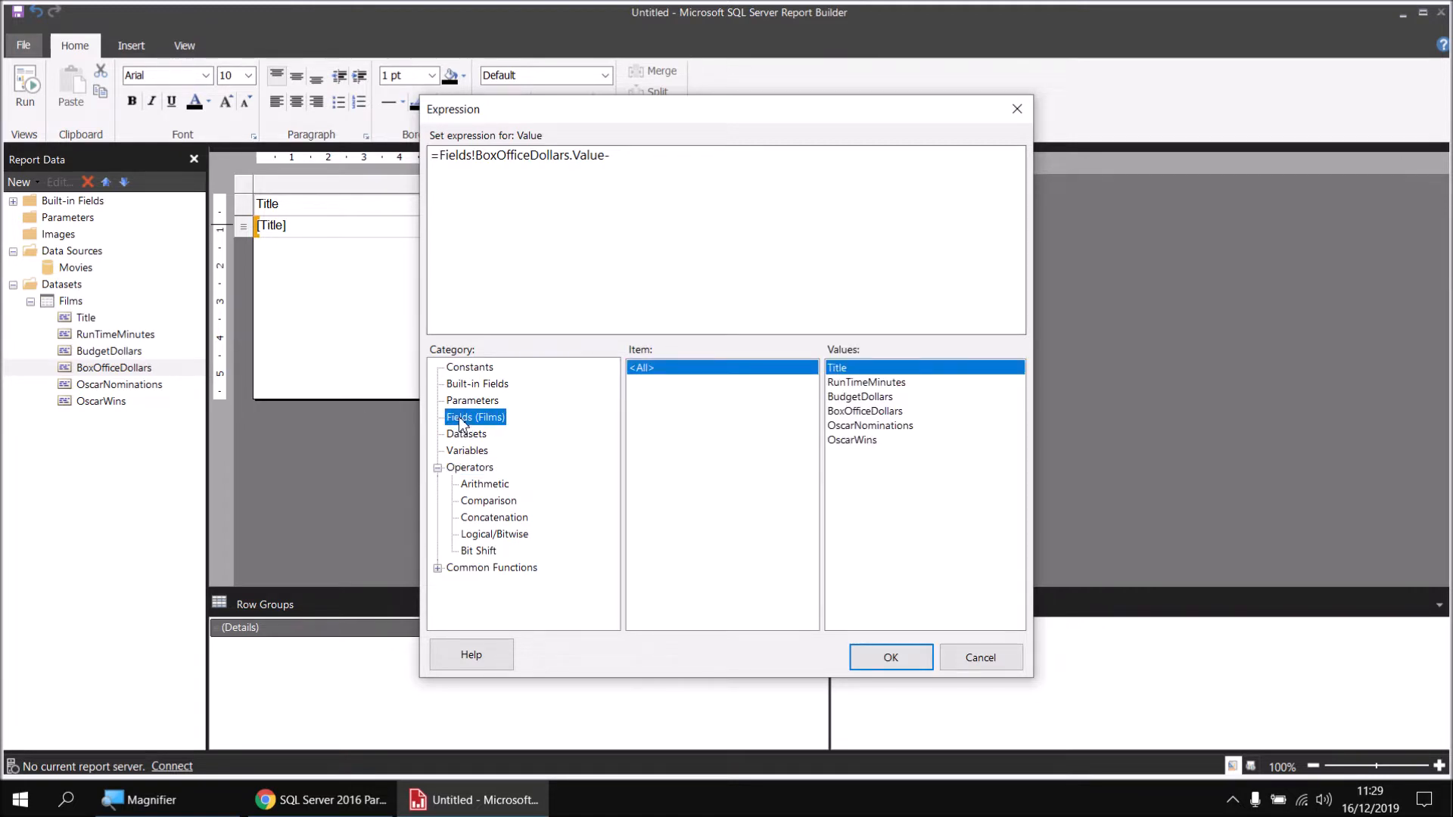
pyautogui.doubleClick(855, 398)
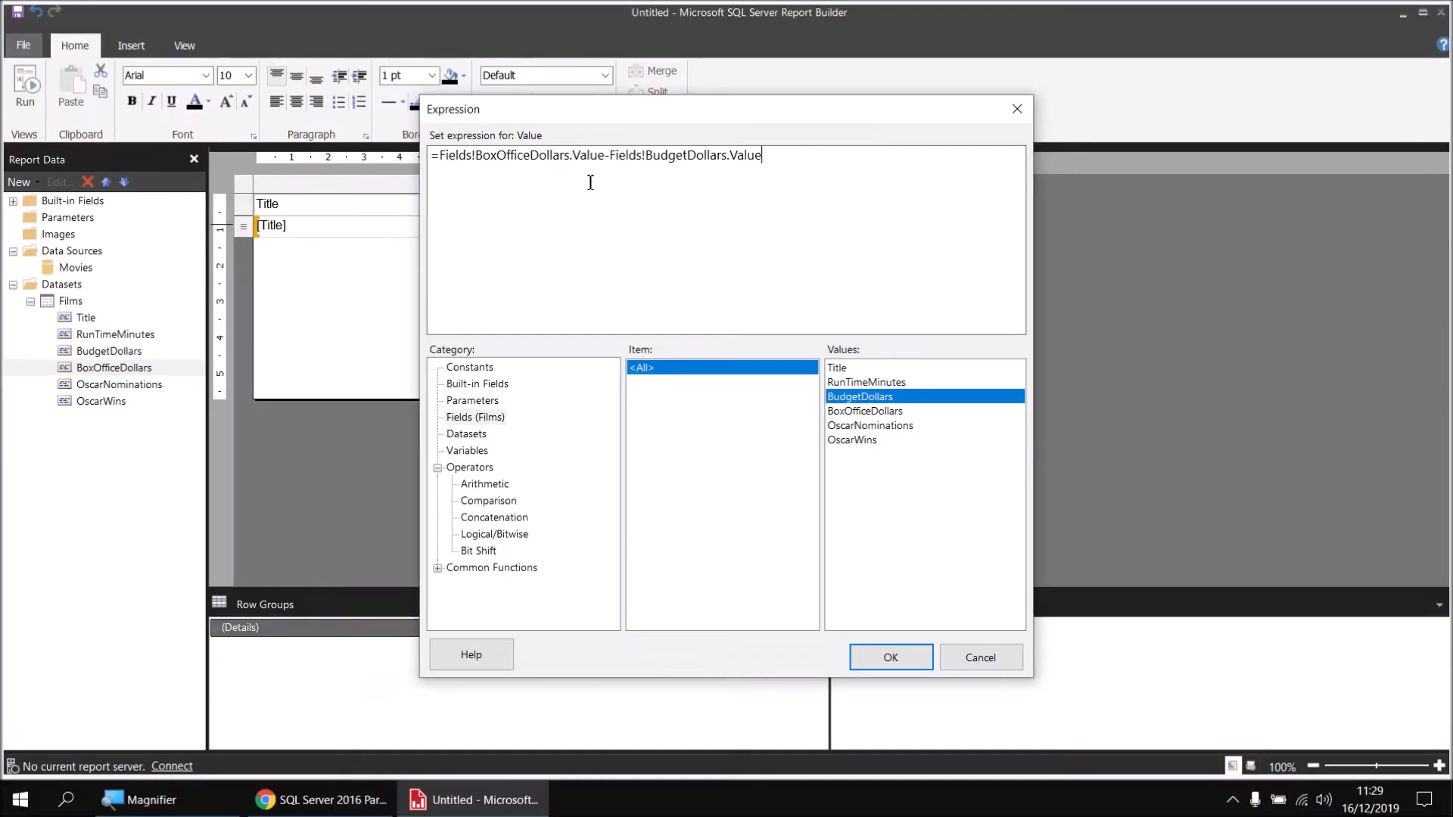
pyautogui.click(879, 660)
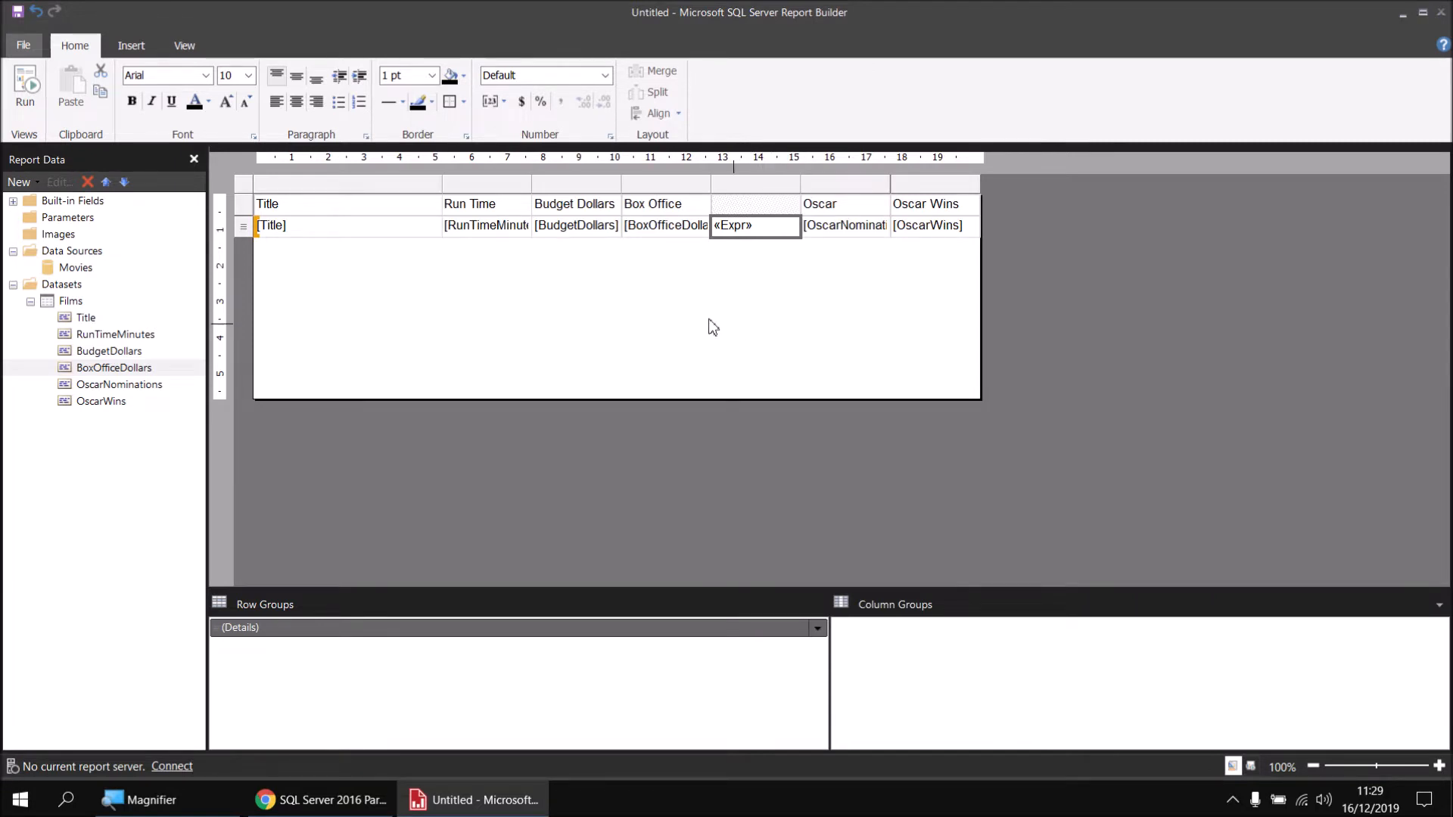
# Preview the report with the calculated column, return to the design and select the expression cell.
pyautogui.click(25, 87)
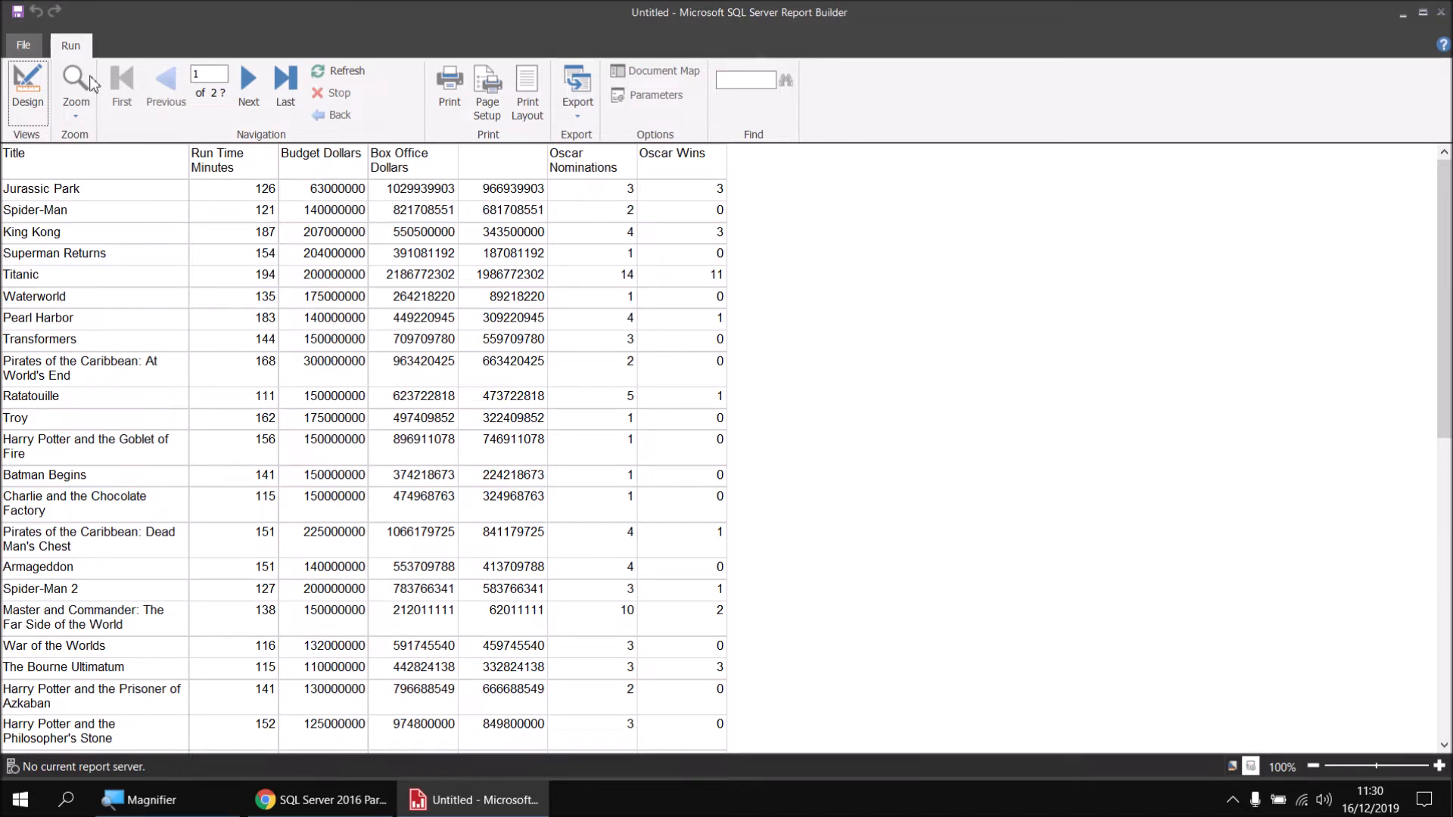
pyautogui.click(27, 89)
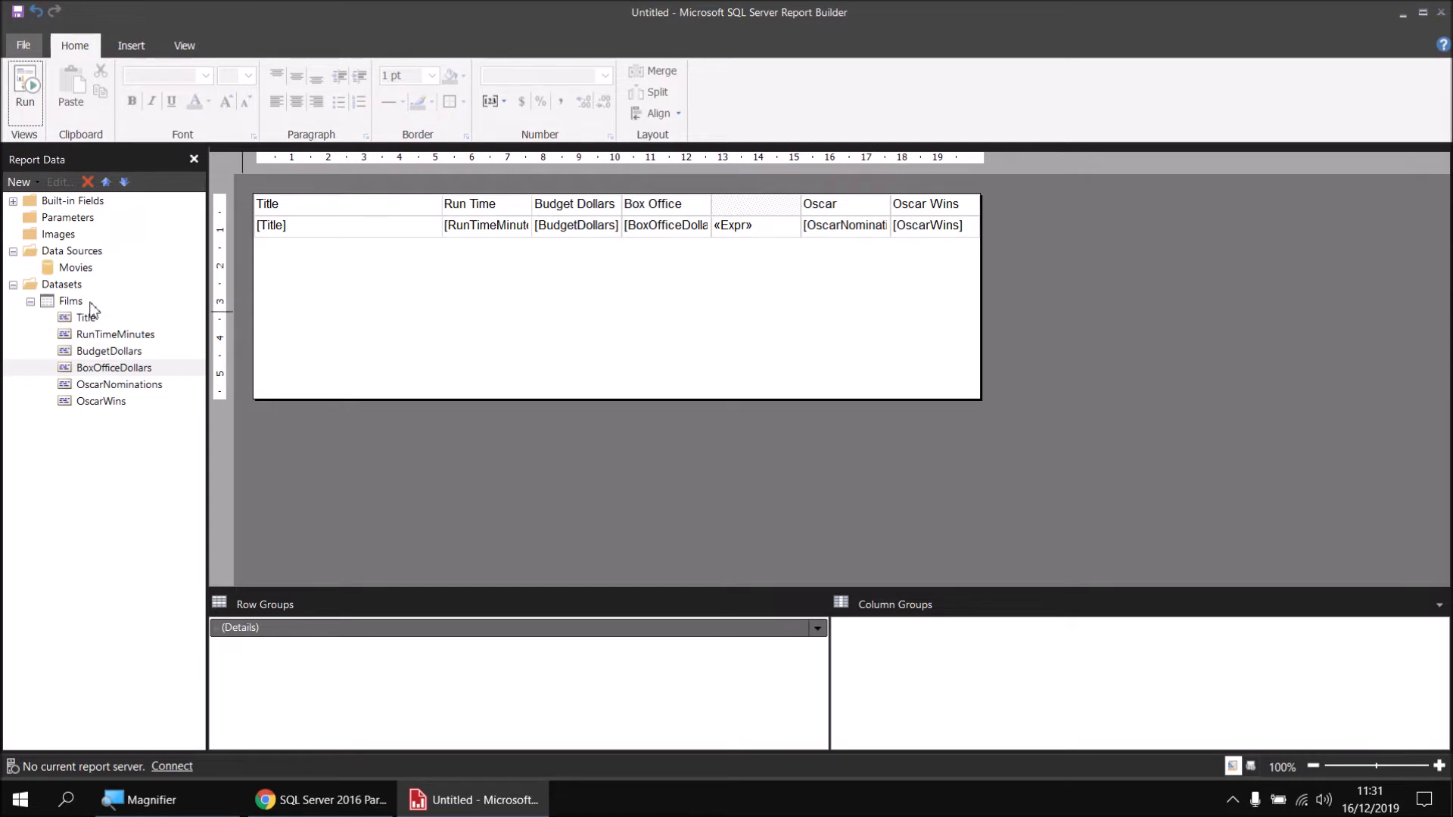
pyautogui.click(770, 229)
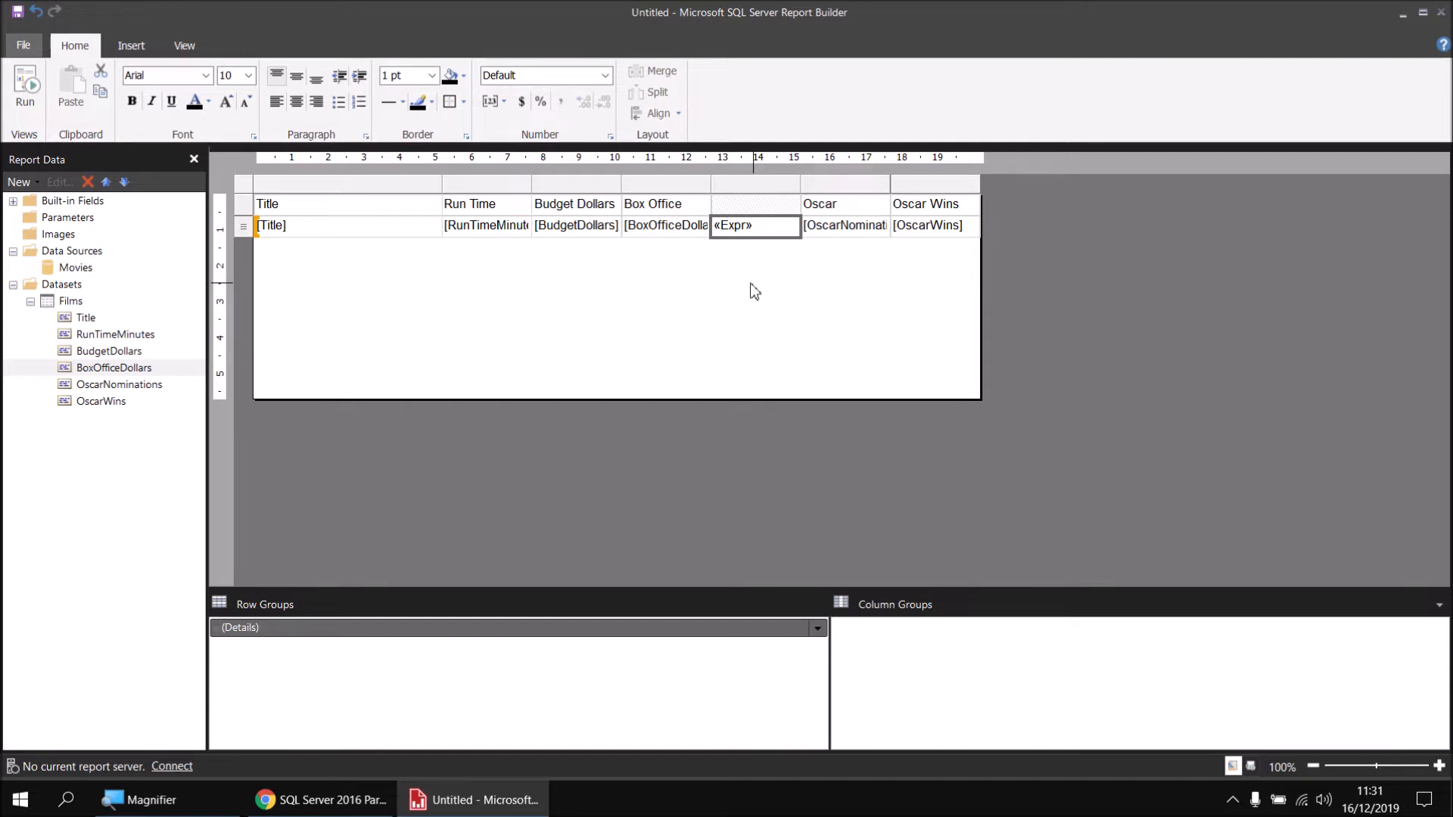
# Clear the expression from the blank-headed column's detail cell and add a calculated field named ProfitDollars to the Films dataset.
pyautogui.press('Delete')
pyautogui.rightClick(78, 303)
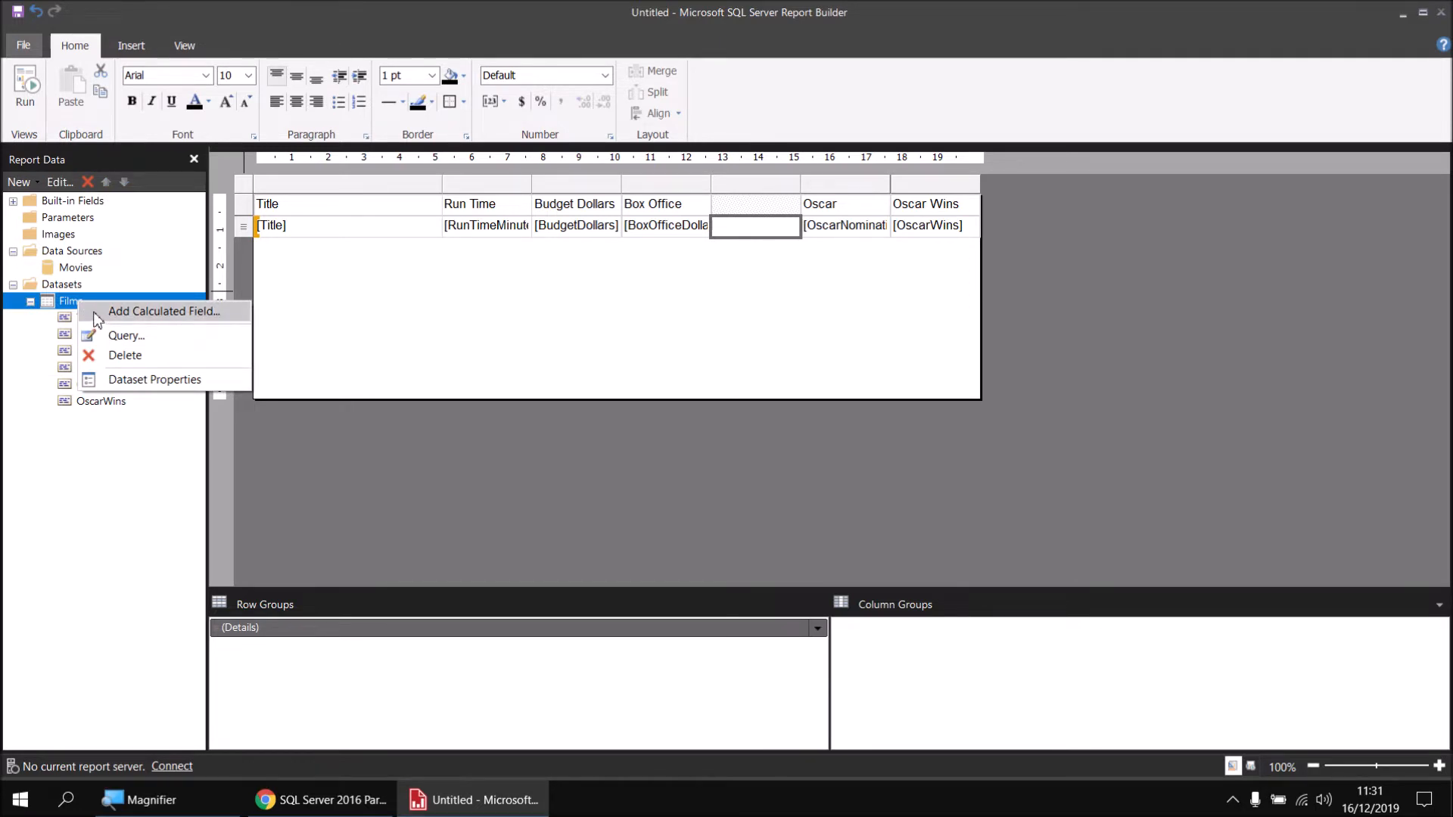
pyautogui.click(95, 314)
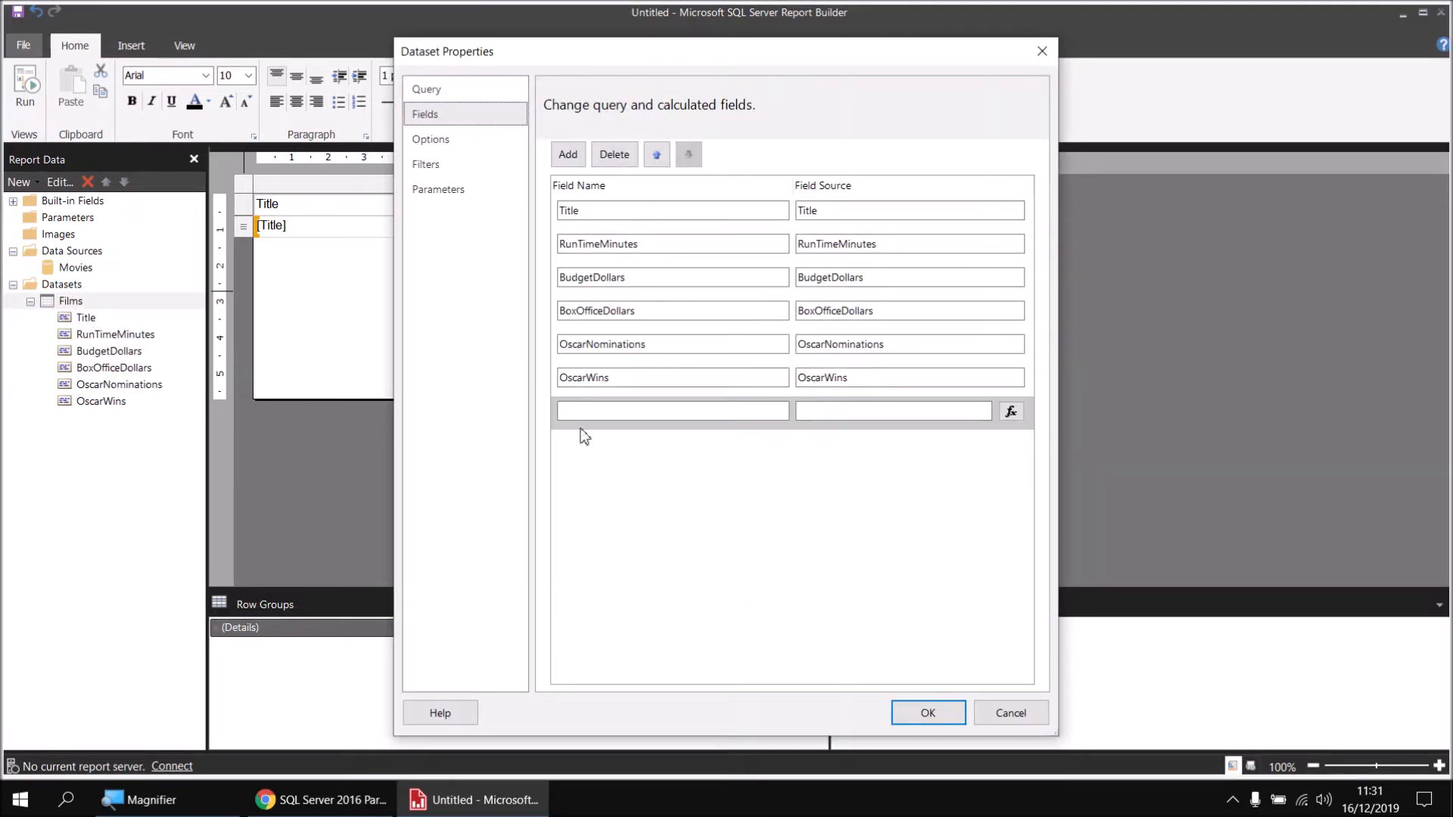
pyautogui.click(588, 414)
pyautogui.click(588, 414)
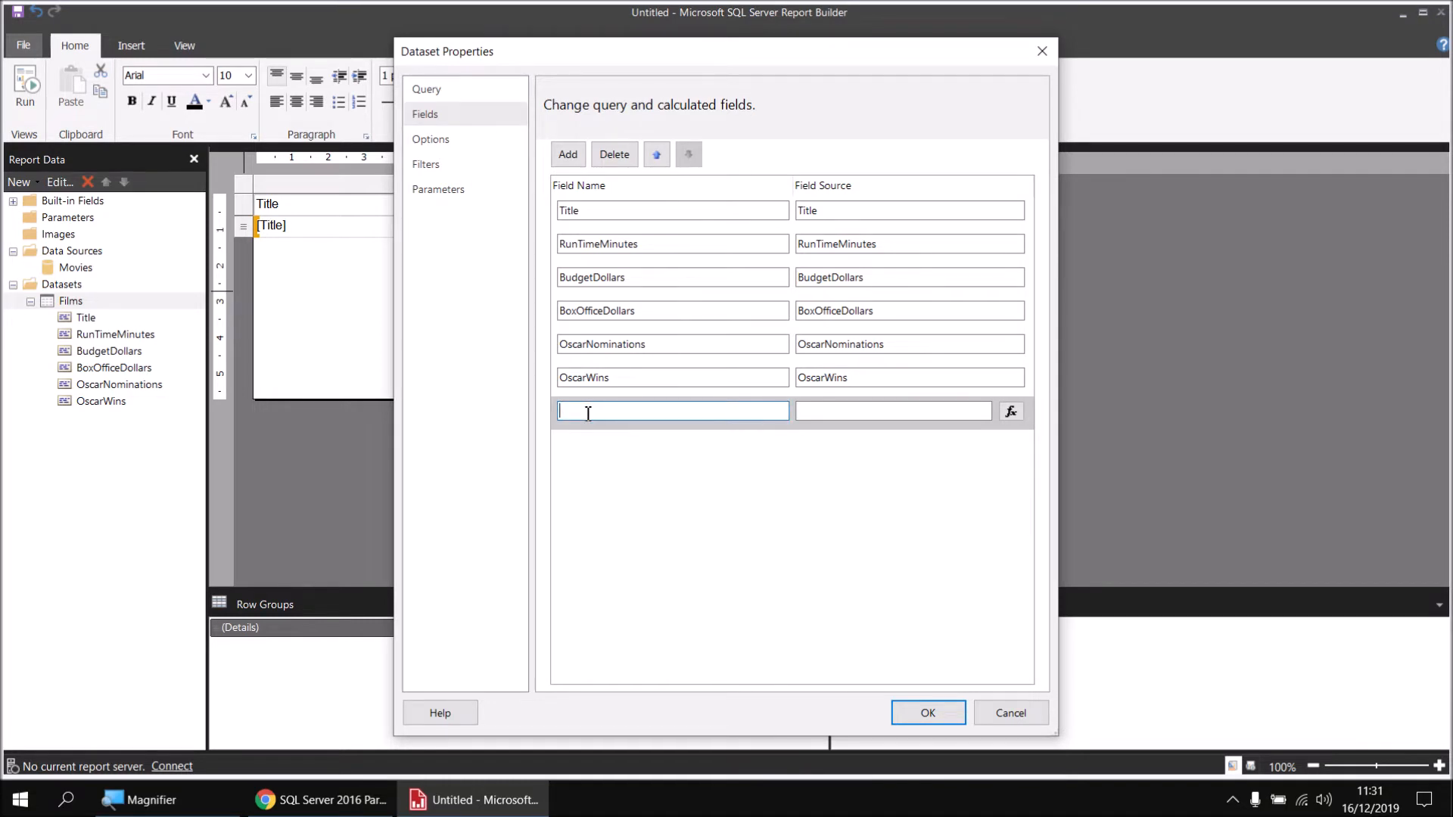
pyautogui.write('ProfitDollars')
# Define the ProfitDollars field source as =Fields!BoxOfficeDollars.Value-Fields!BudgetDollars.Value and save the dataset changes.
pyautogui.click(1011, 413)
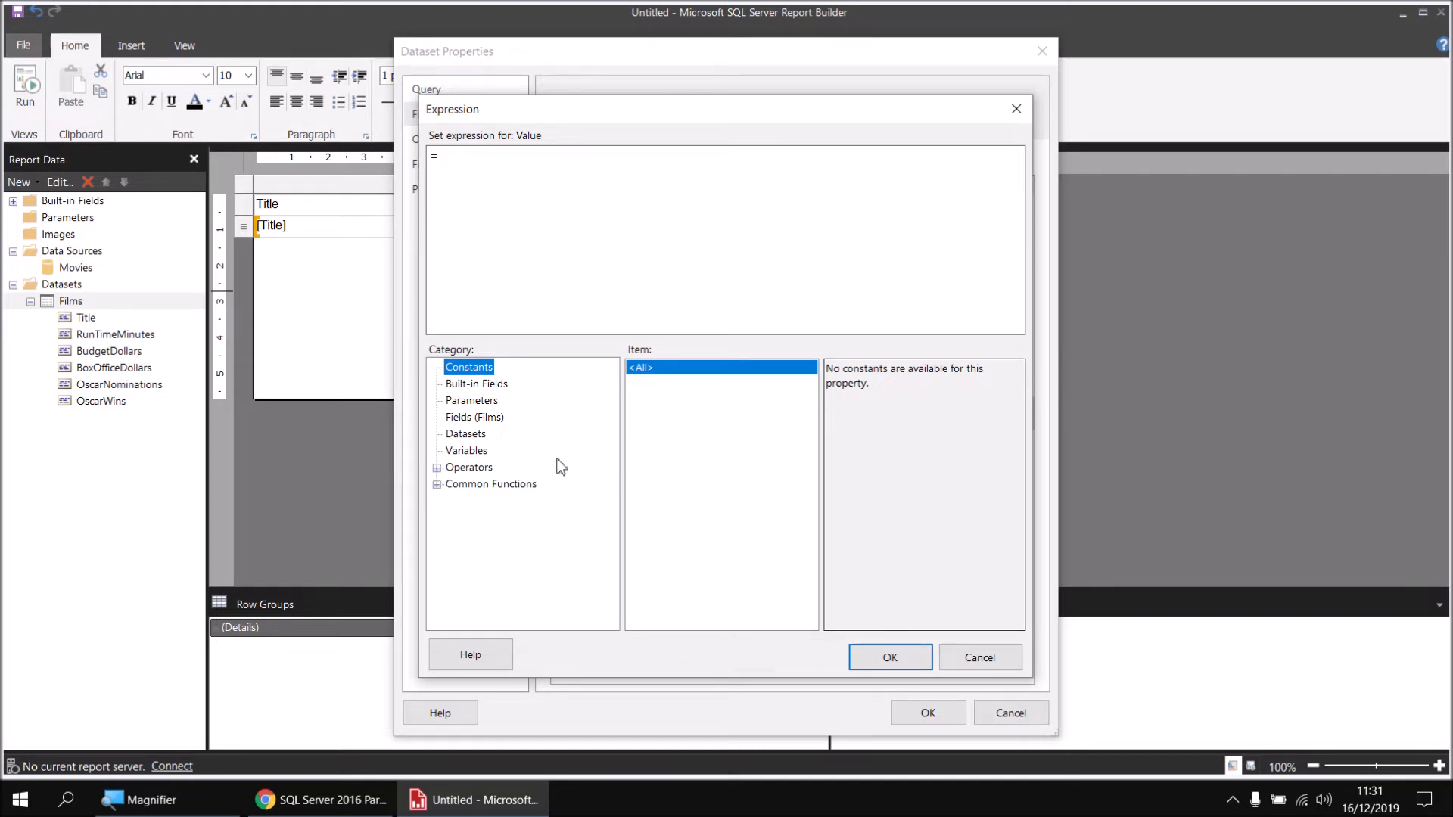
pyautogui.click(463, 421)
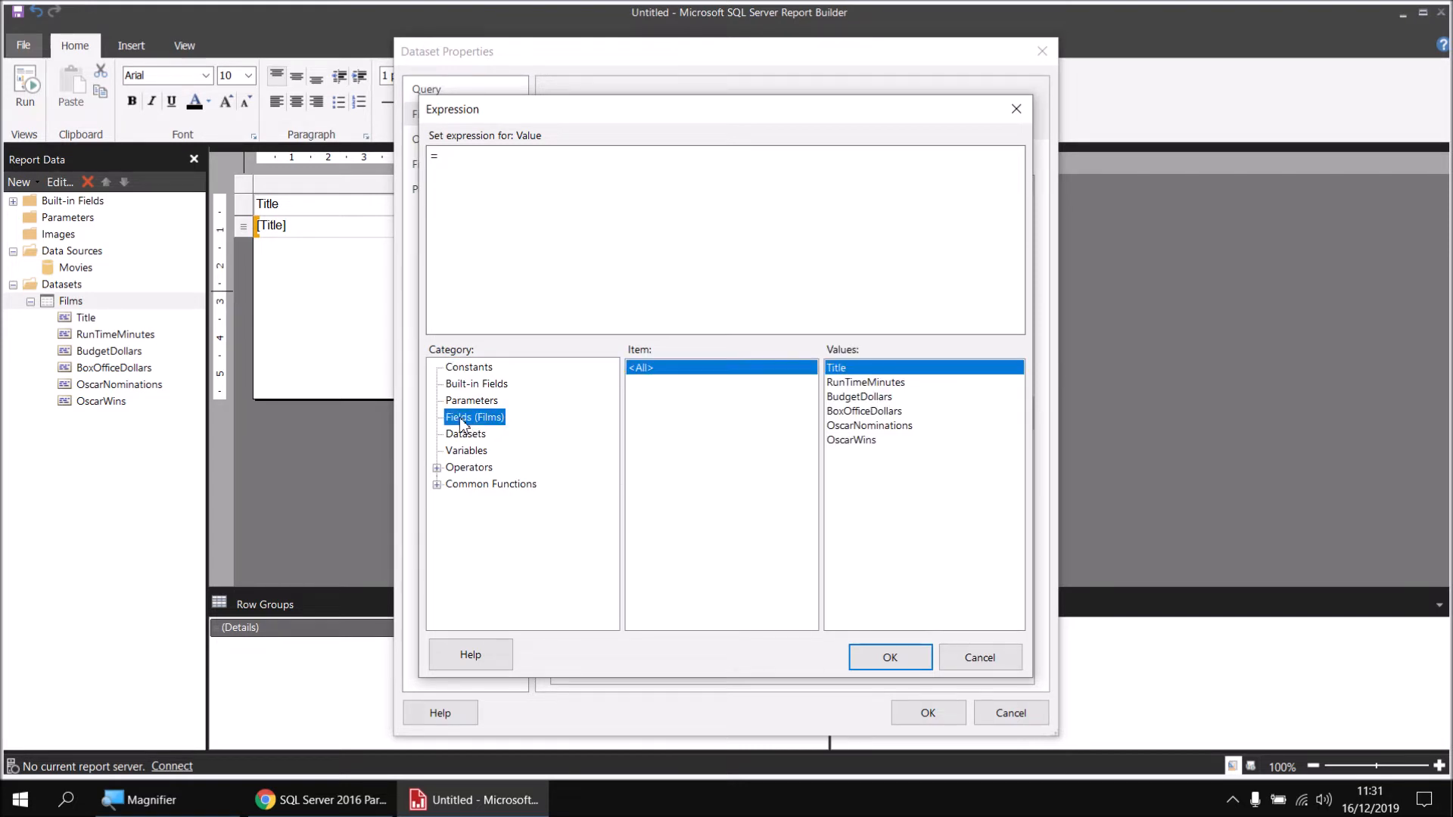
pyautogui.doubleClick(858, 412)
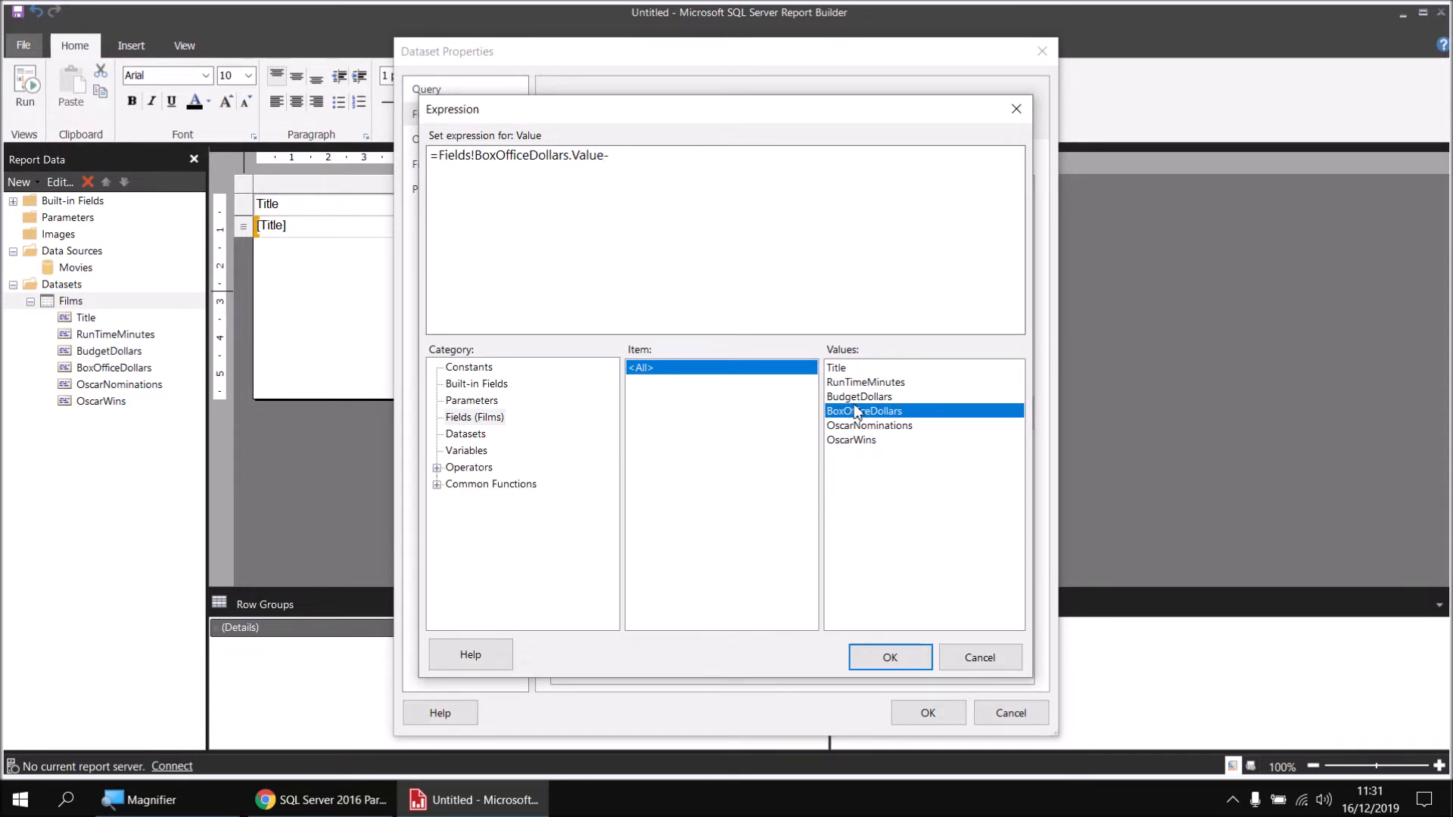
pyautogui.doubleClick(858, 398)
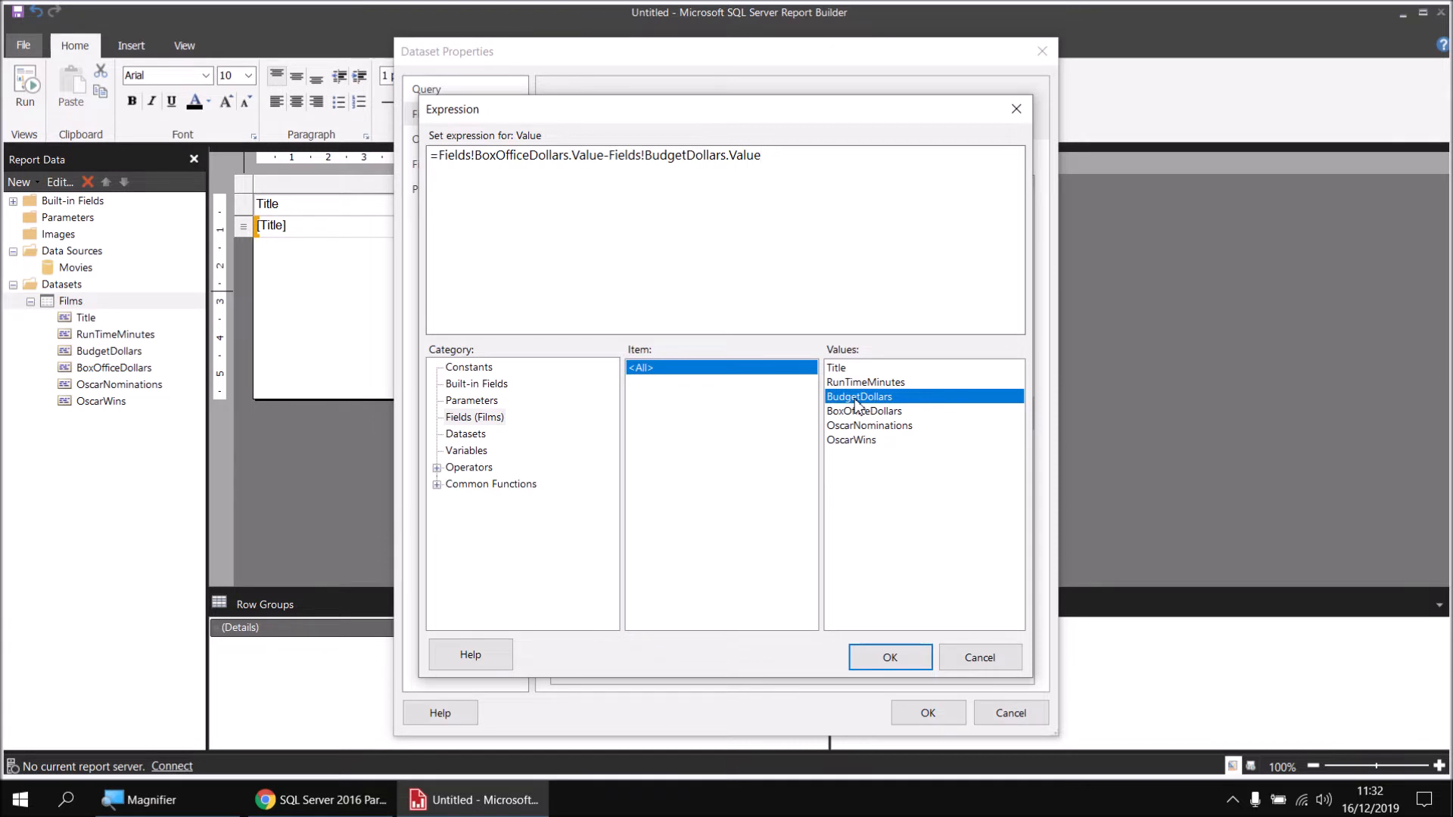
pyautogui.click(915, 658)
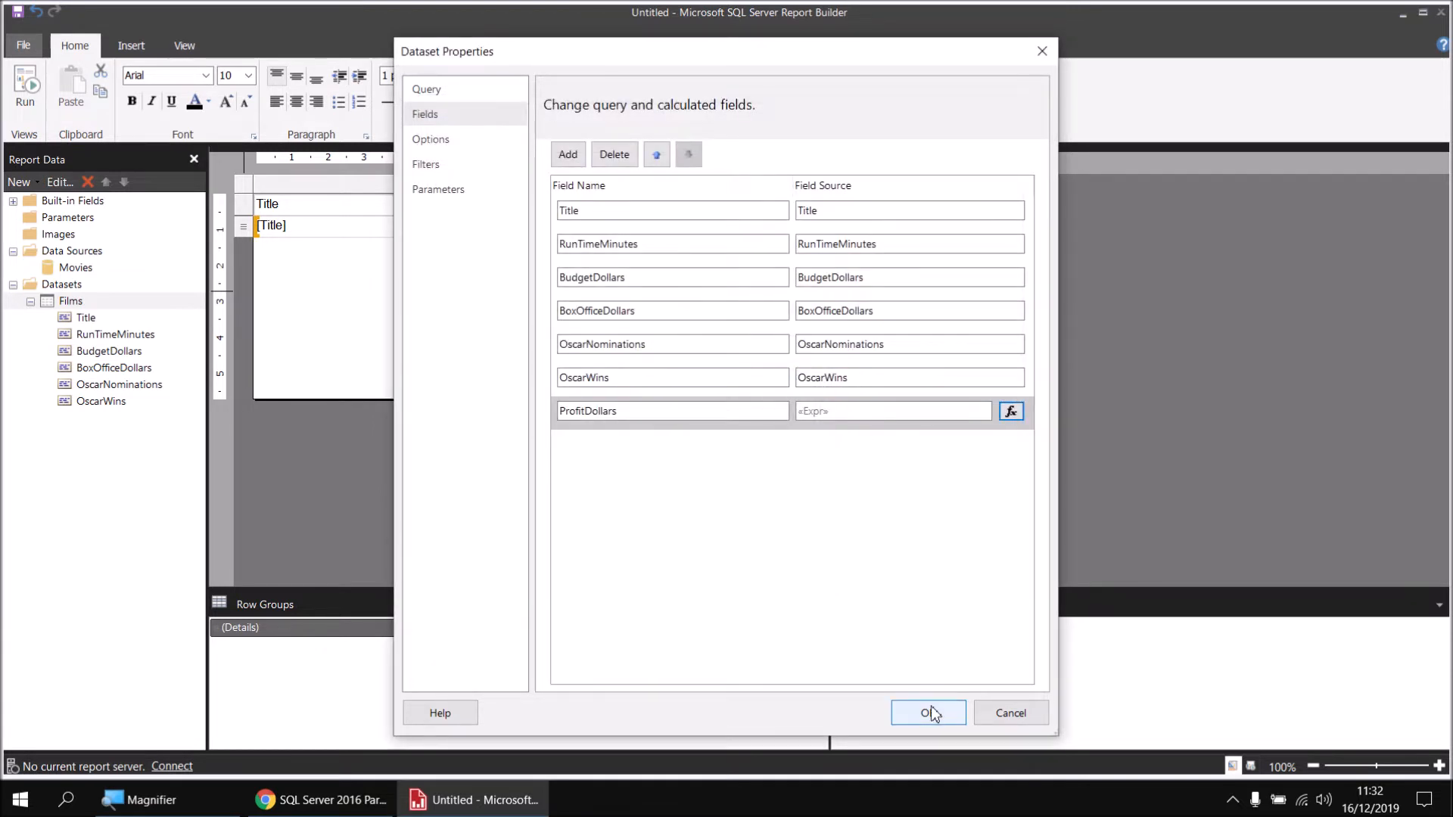
pyautogui.click(930, 712)
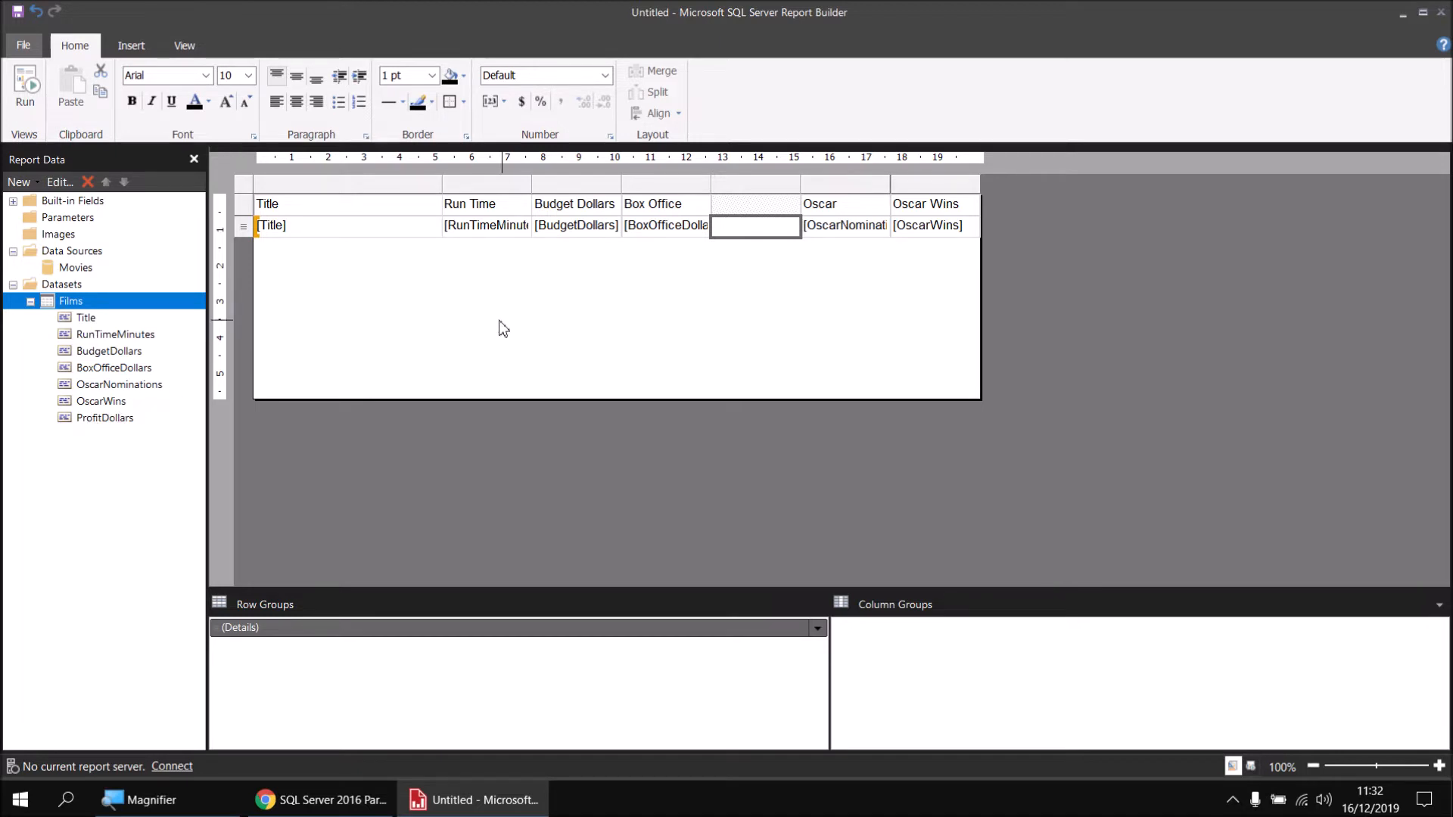
# Place the ProfitDollars field in the empty column's detail cell, preview the report and return to the design.
pyautogui.moveTo(772, 229)
pyautogui.click(792, 225)
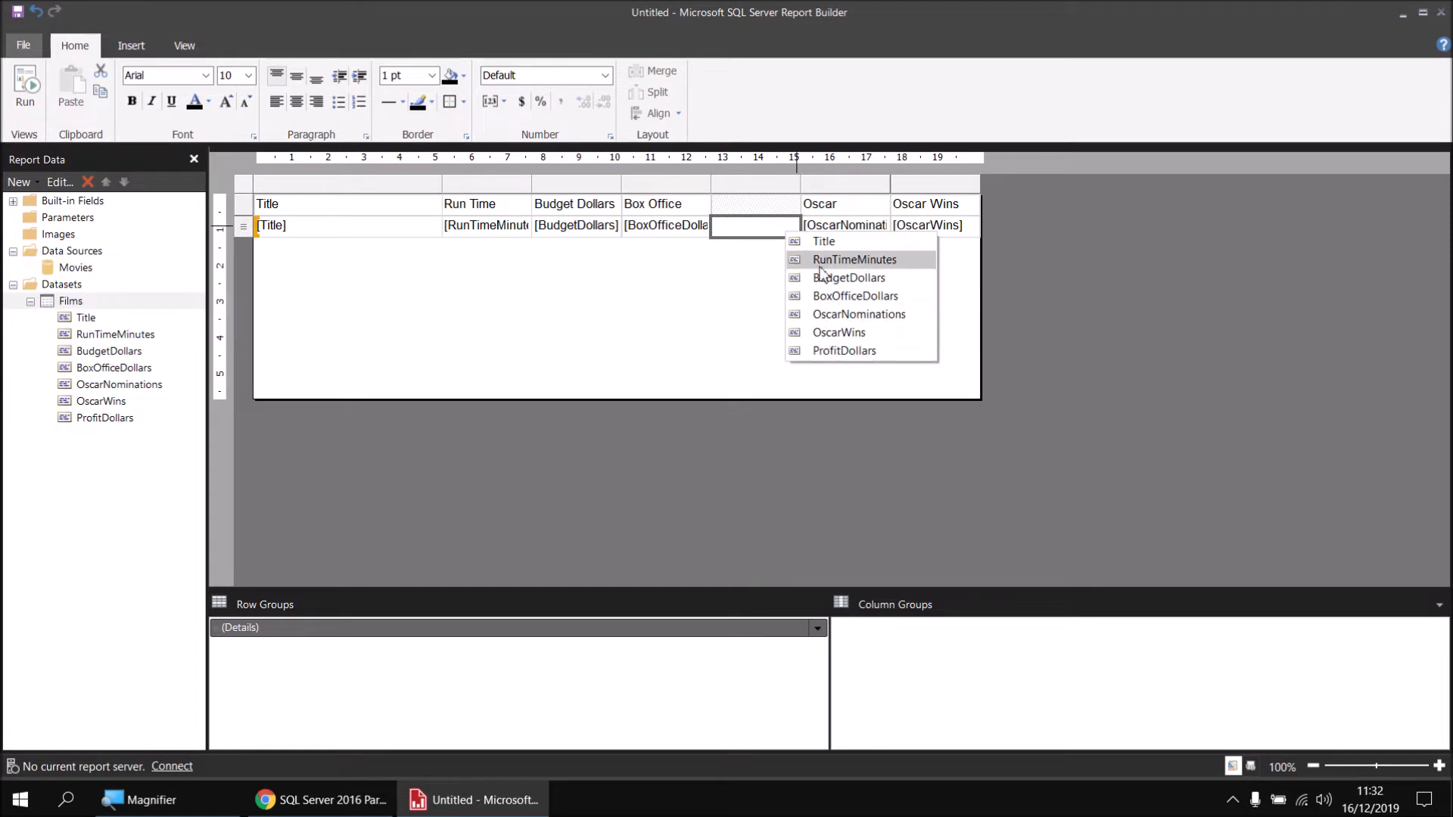
pyautogui.click(828, 350)
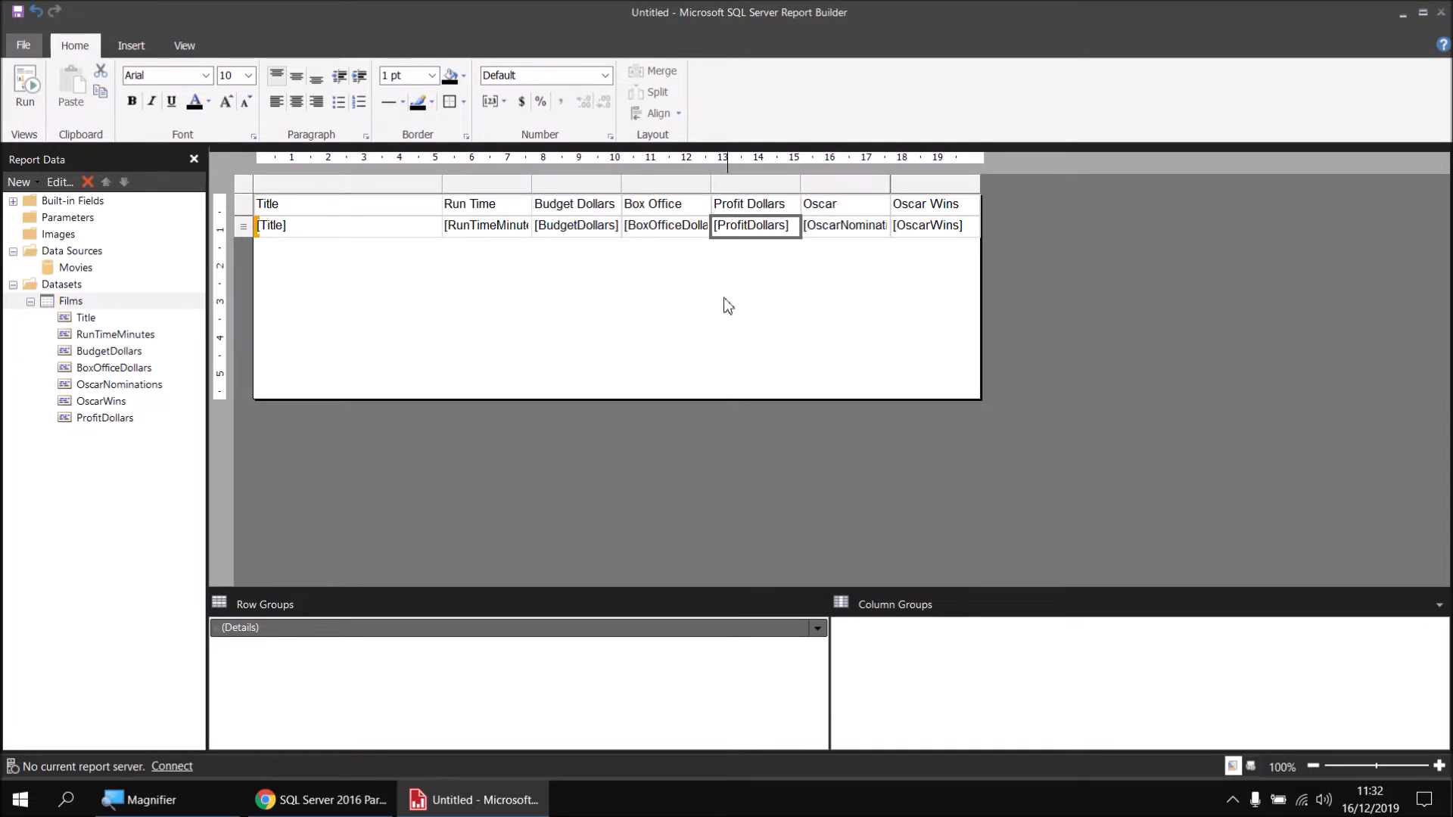
pyautogui.press('F5')
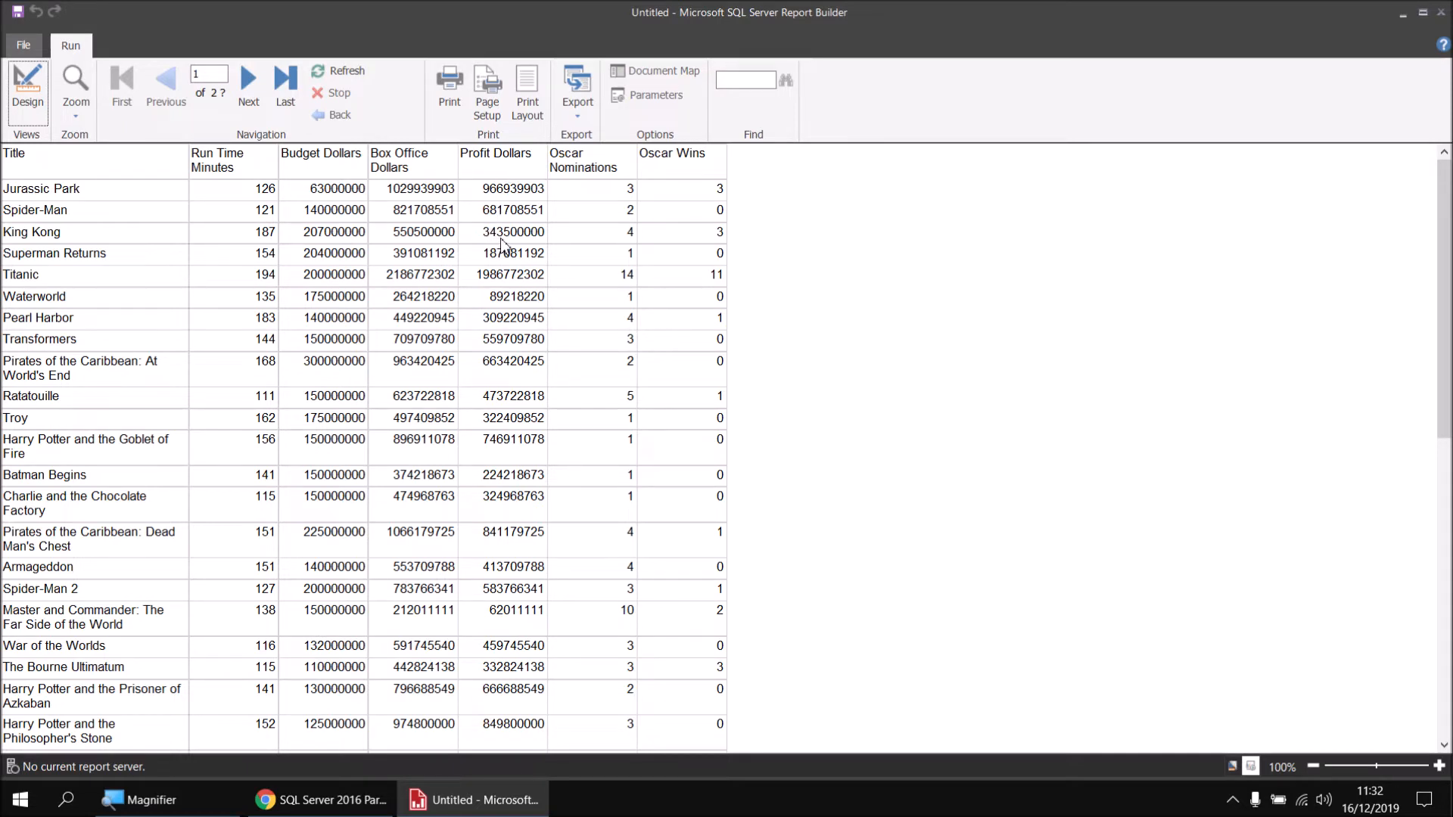
pyautogui.click(27, 89)
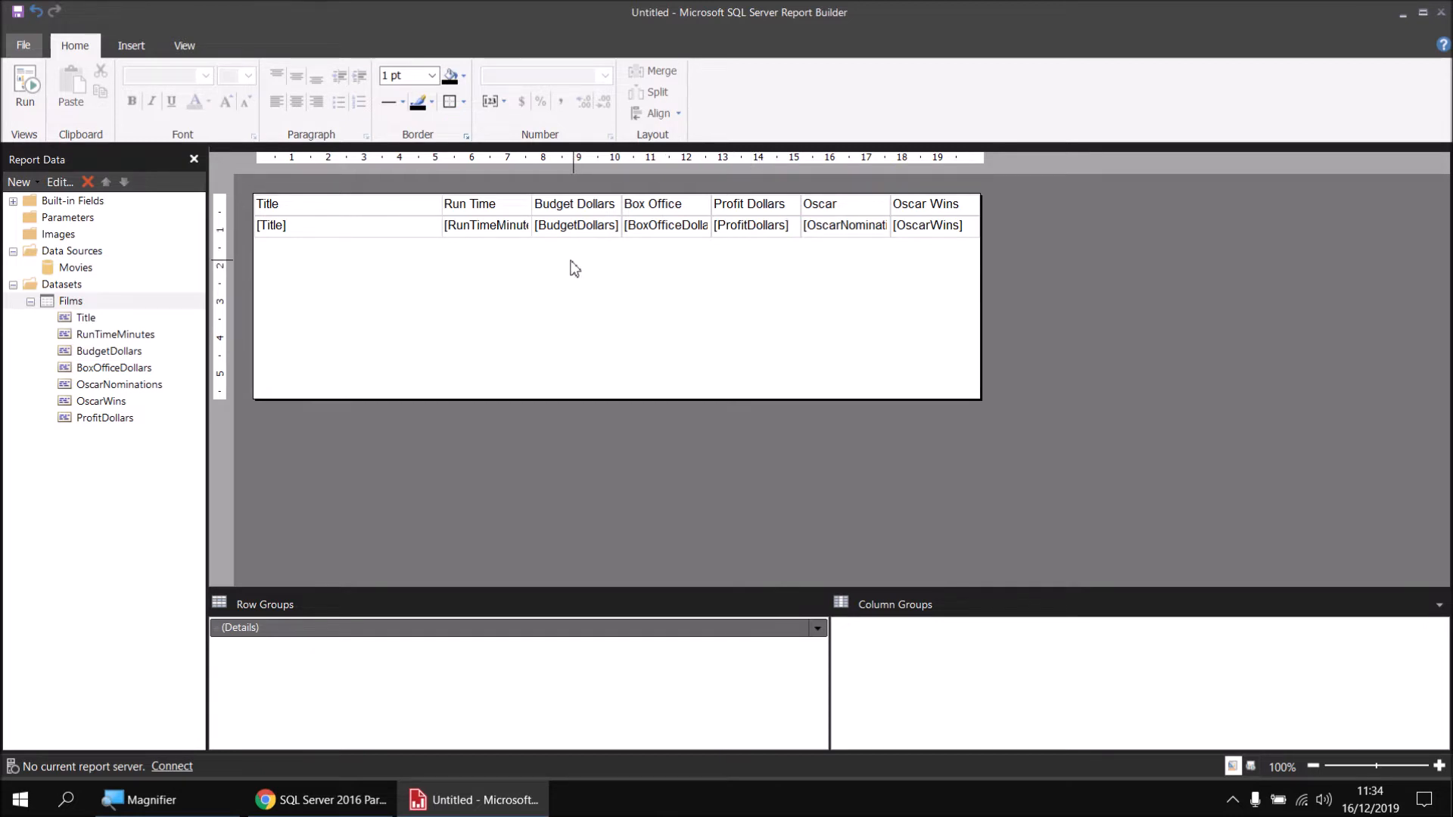
pyautogui.moveTo(580, 234); pyautogui.dragTo(747, 239)
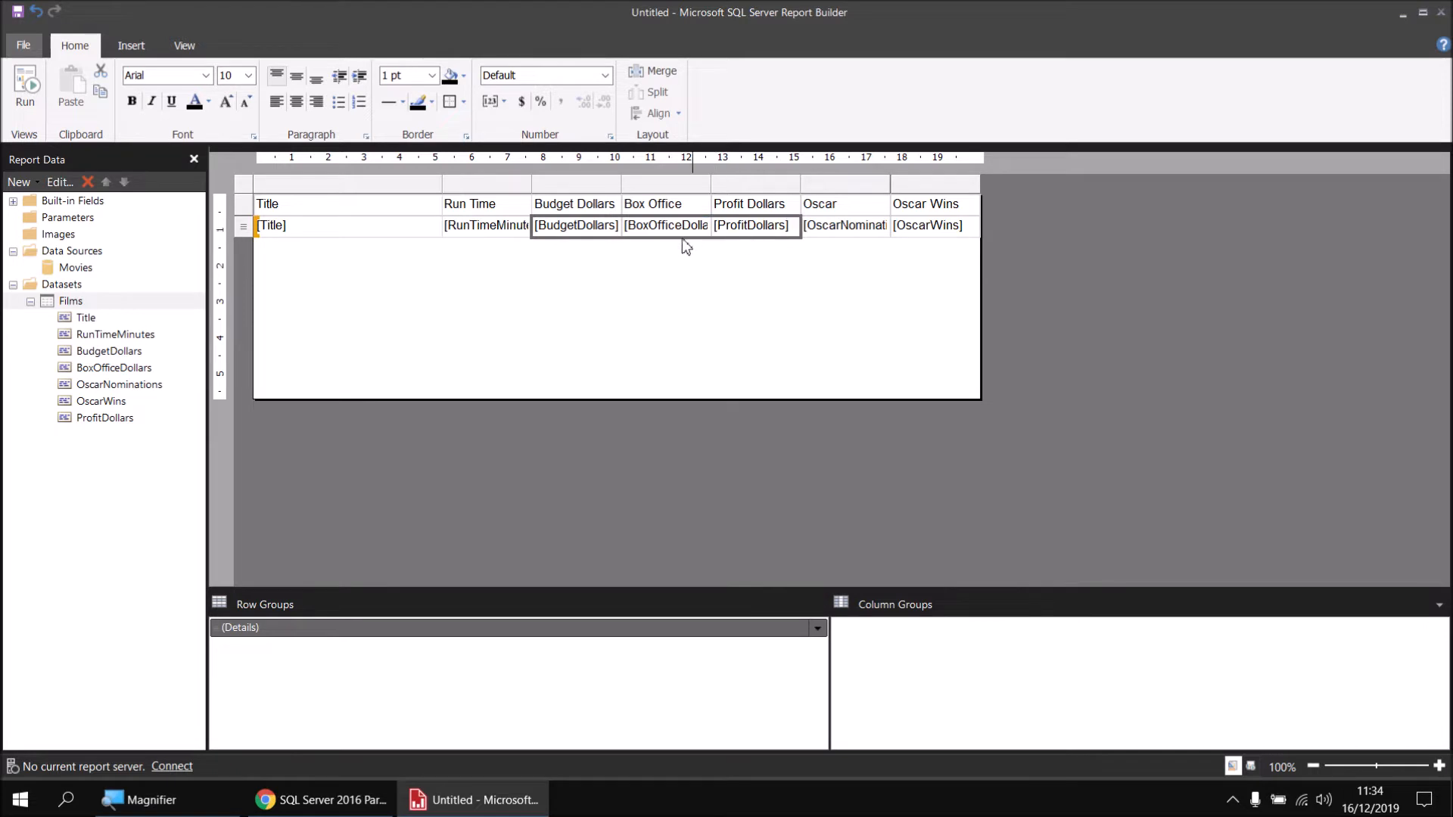
pyautogui.rightClick(593, 239)
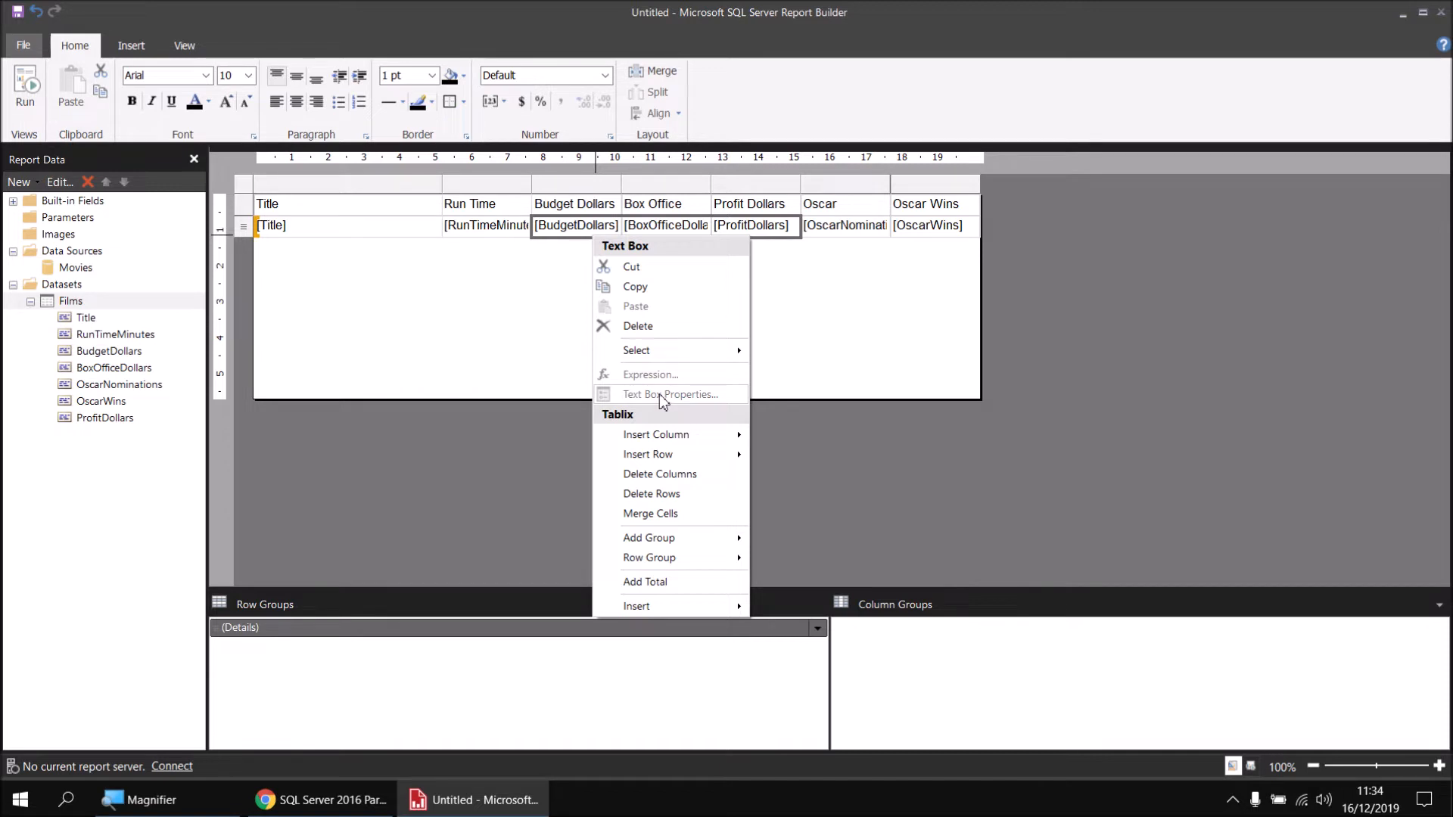
pyautogui.click(492, 333)
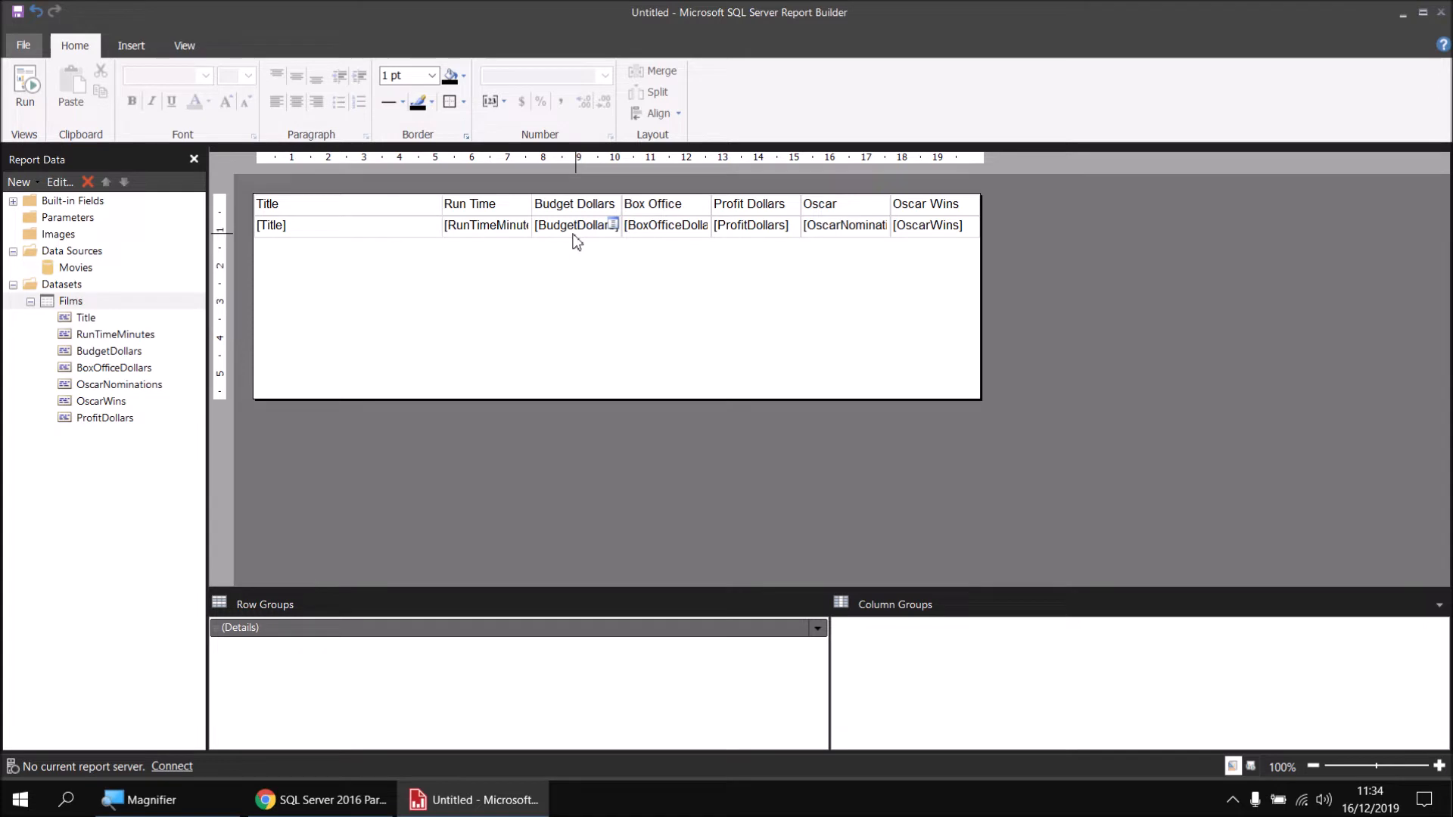
# Format the BudgetDollars detail cell as Currency with 0 decimal places and the 1000 separator.
pyautogui.rightClick(577, 241)
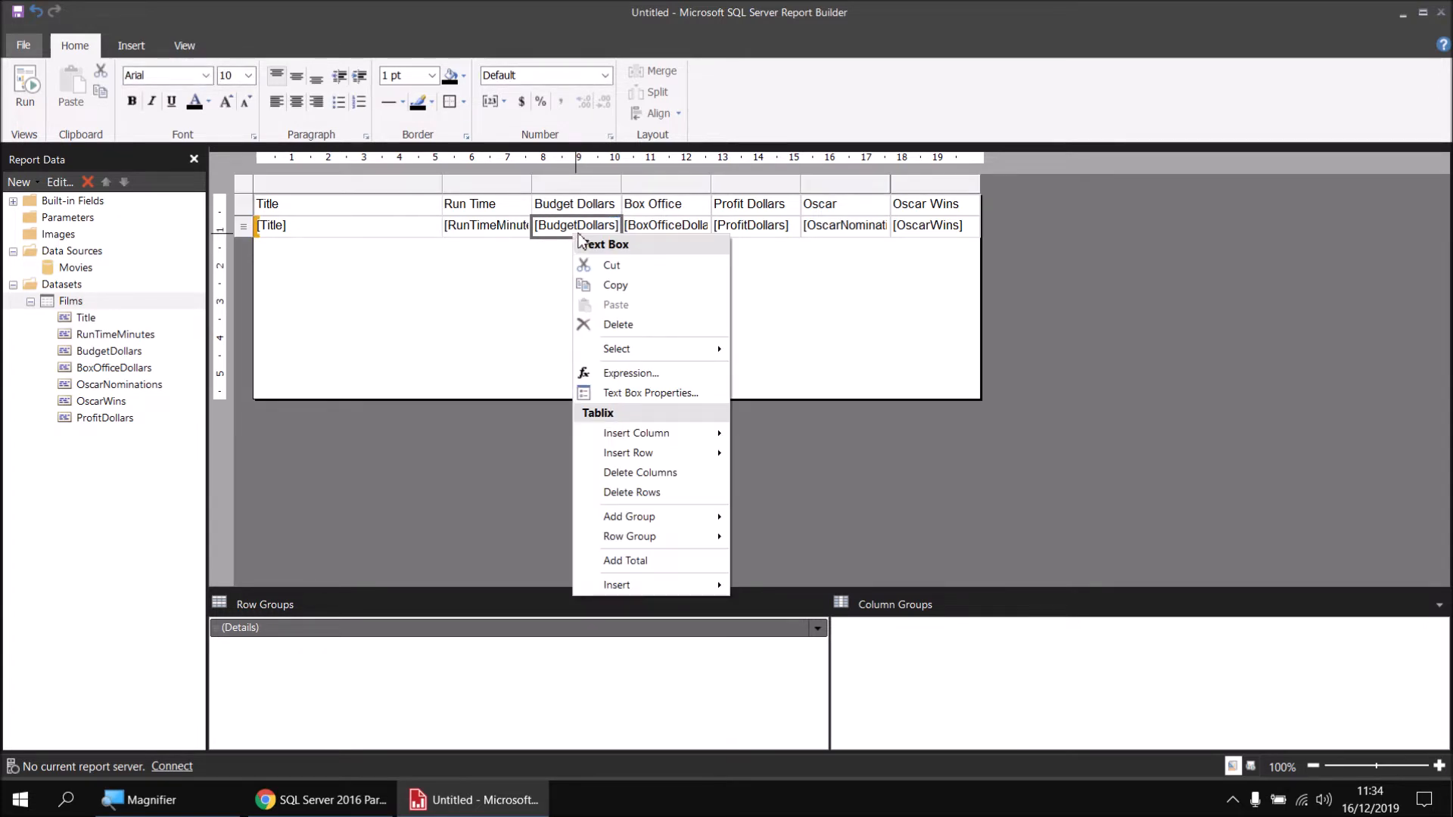
pyautogui.click(614, 397)
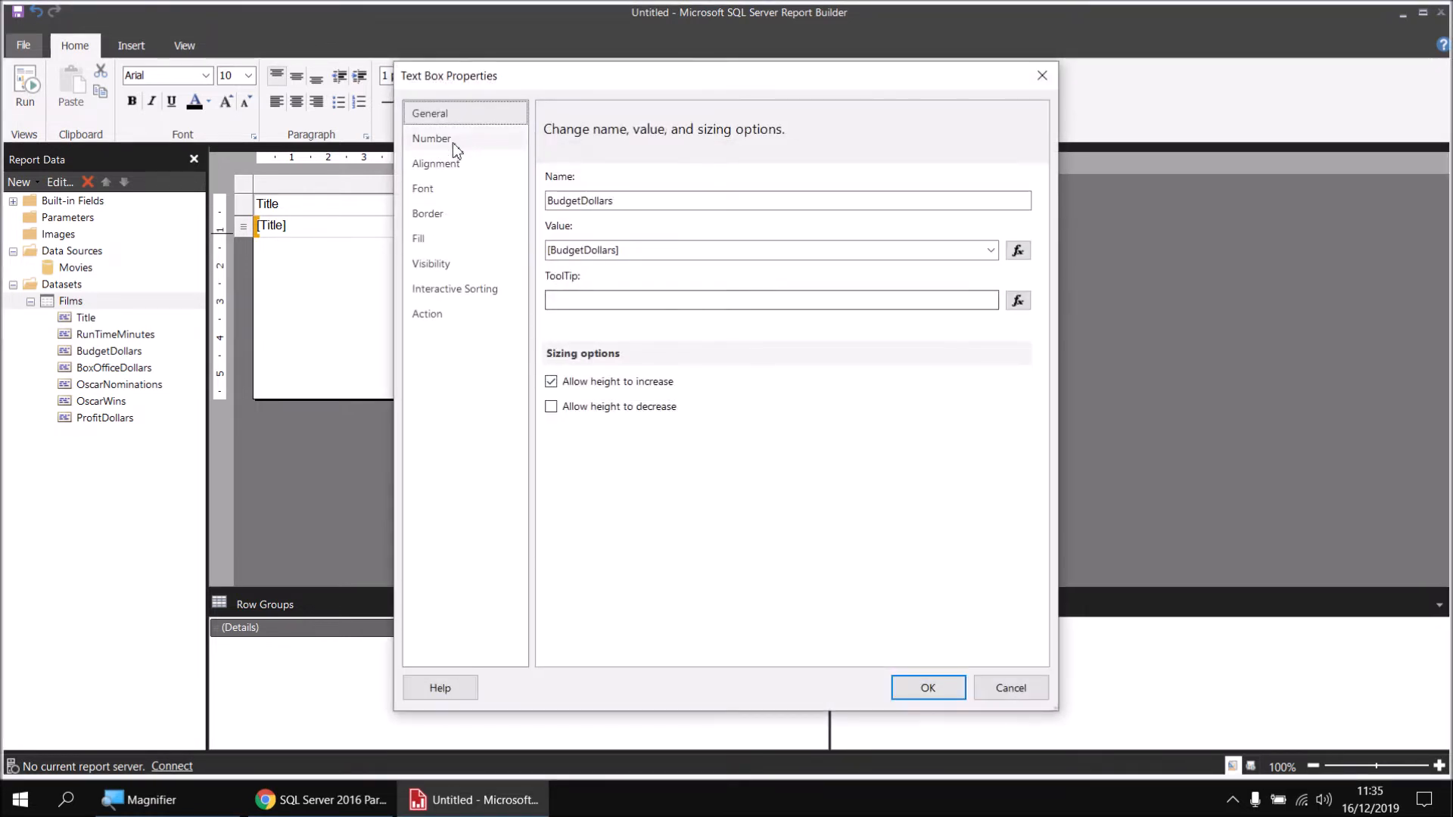
pyautogui.click(449, 140)
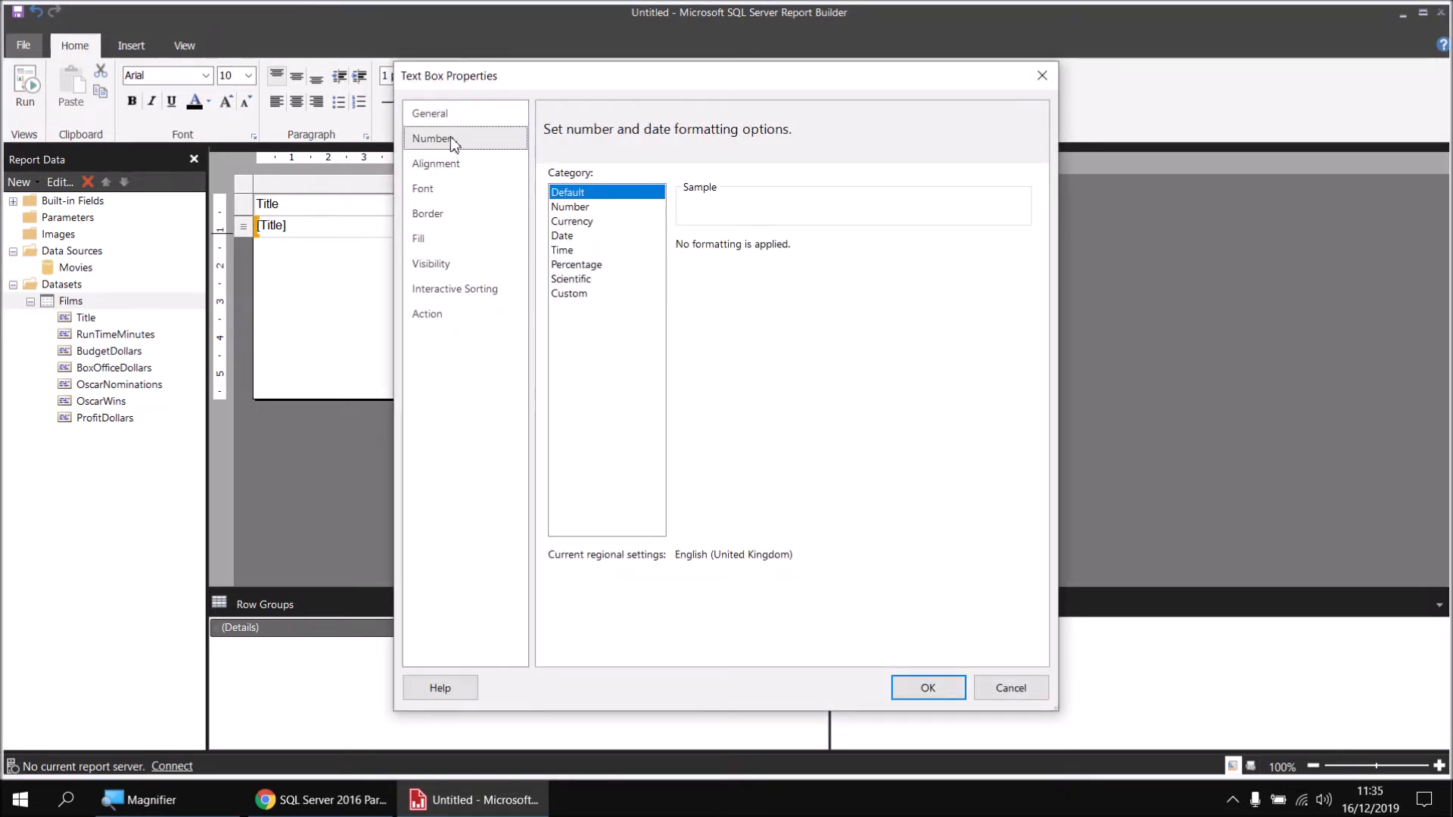
pyautogui.click(590, 224)
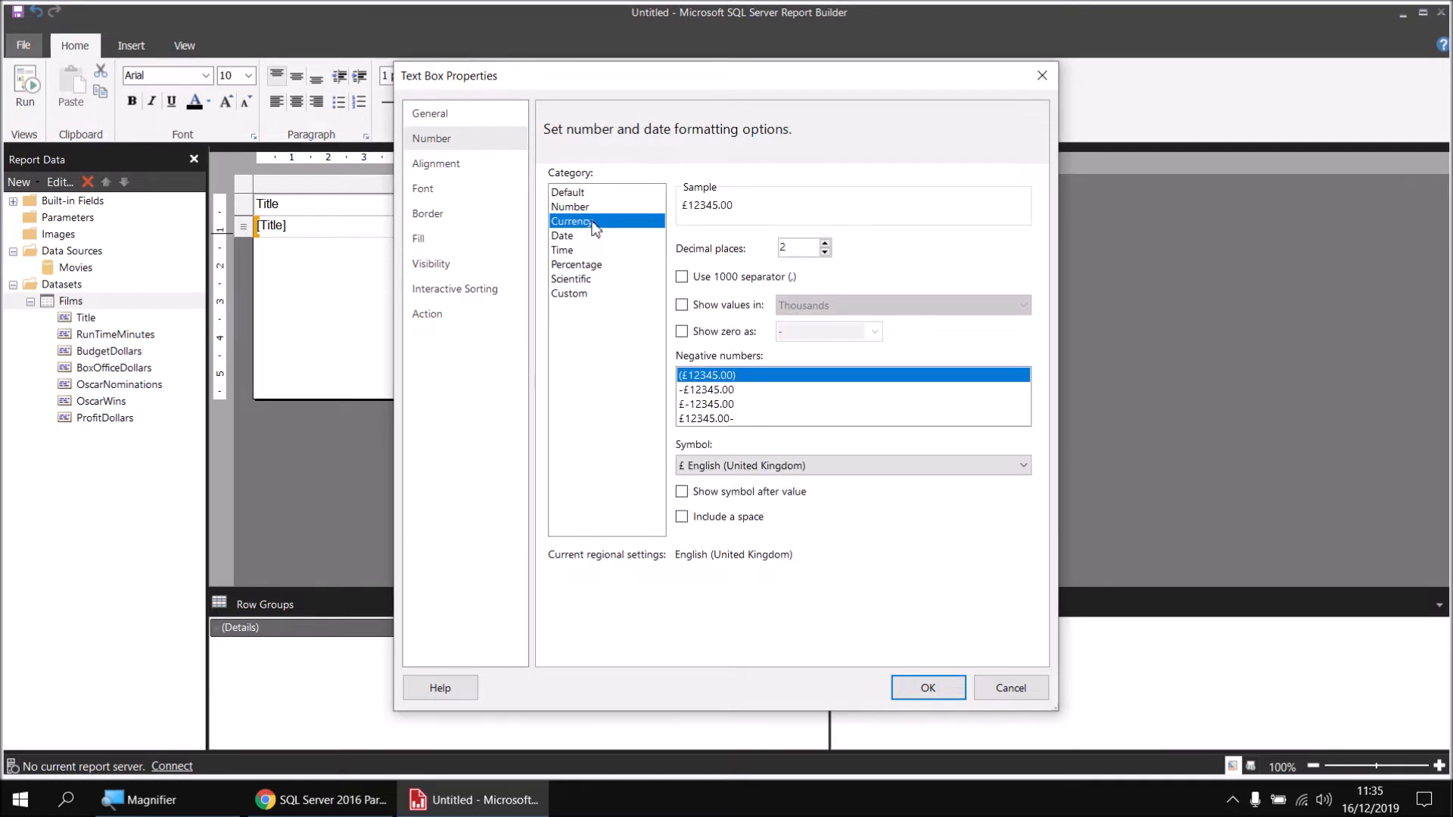
pyautogui.click(825, 252)
pyautogui.click(825, 252)
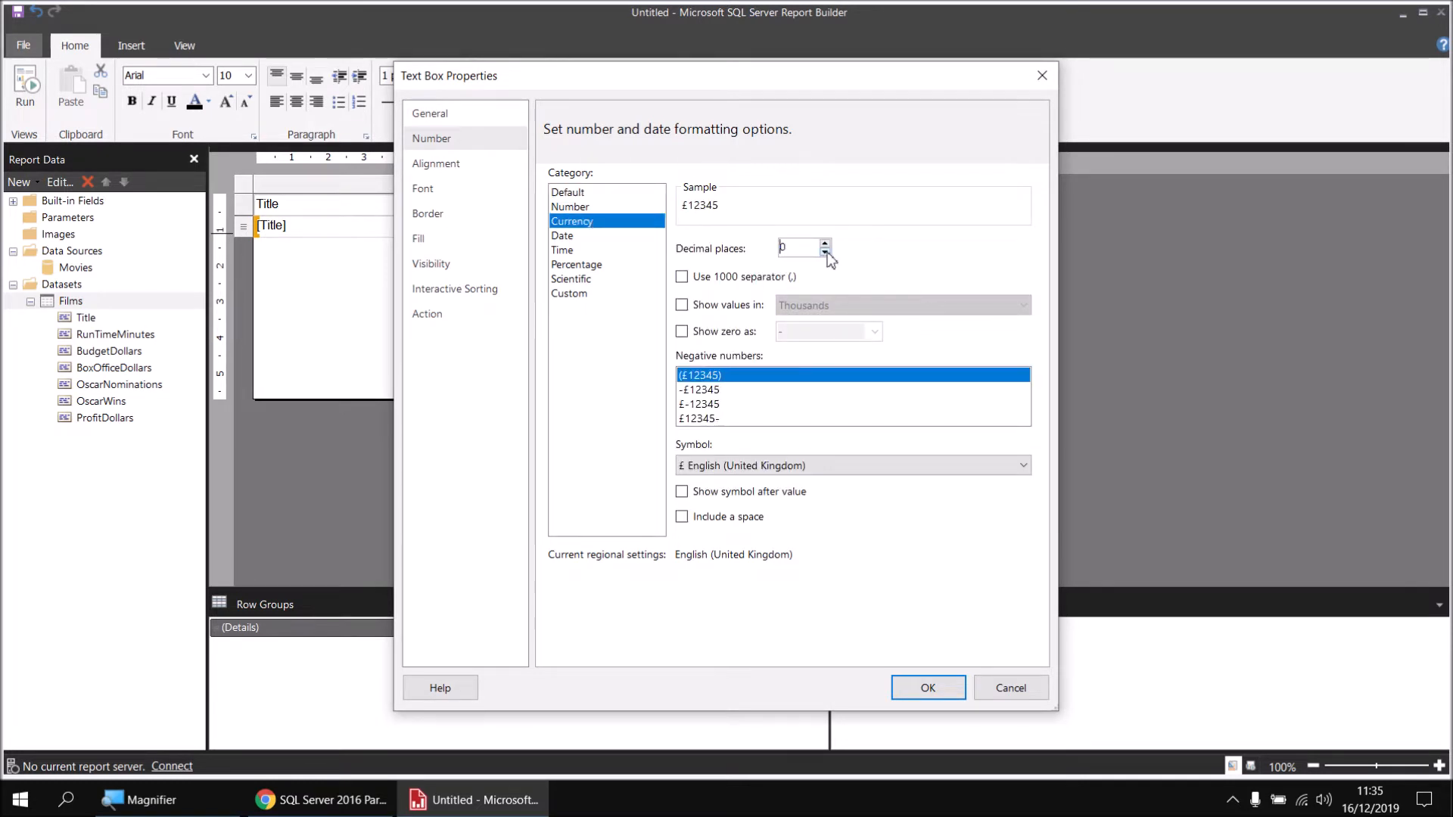
pyautogui.click(682, 278)
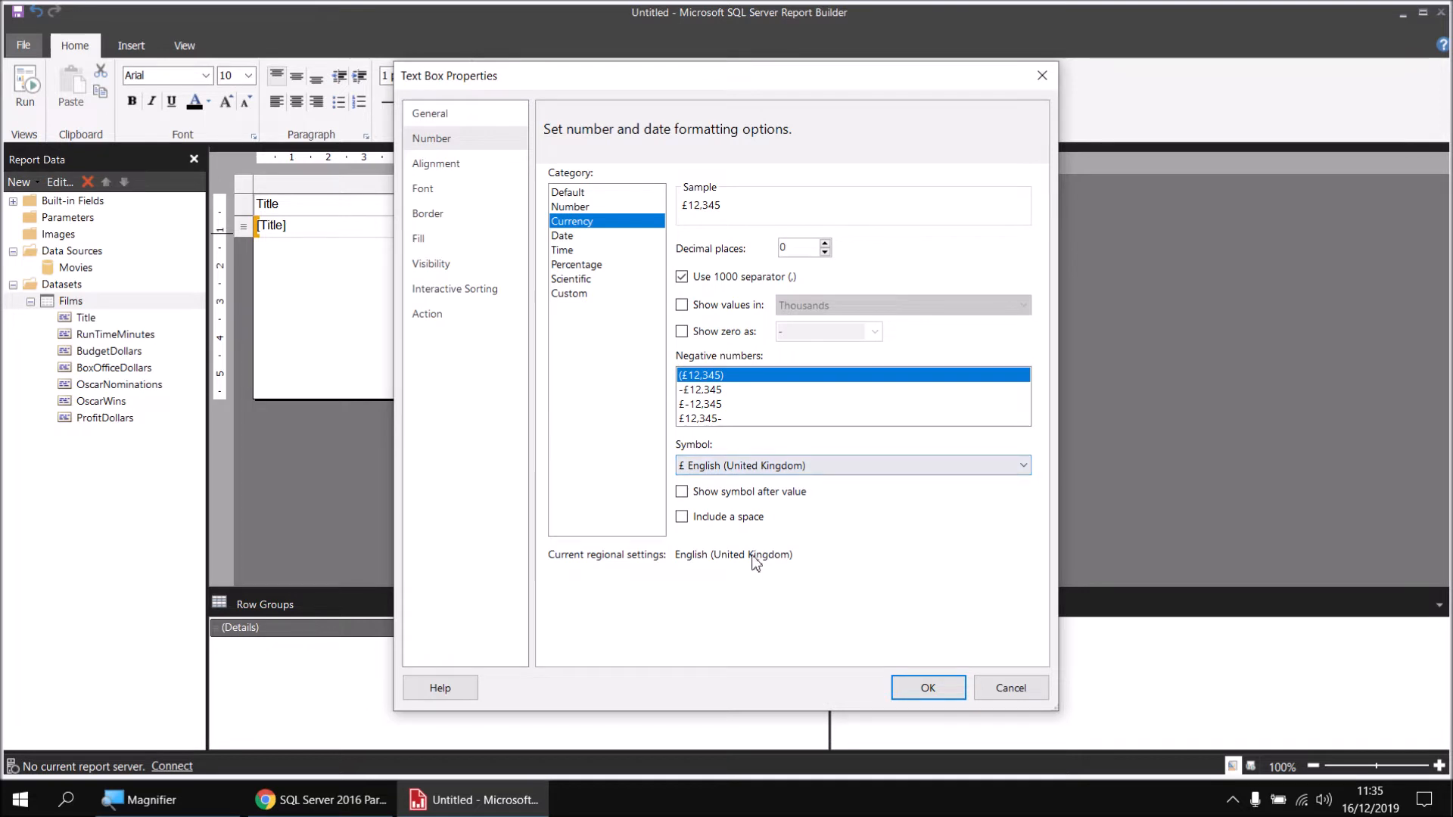
# Set the currency symbol to $ English (United States) for the BudgetDollars cell and apply the formatting.
pyautogui.click(823, 467)
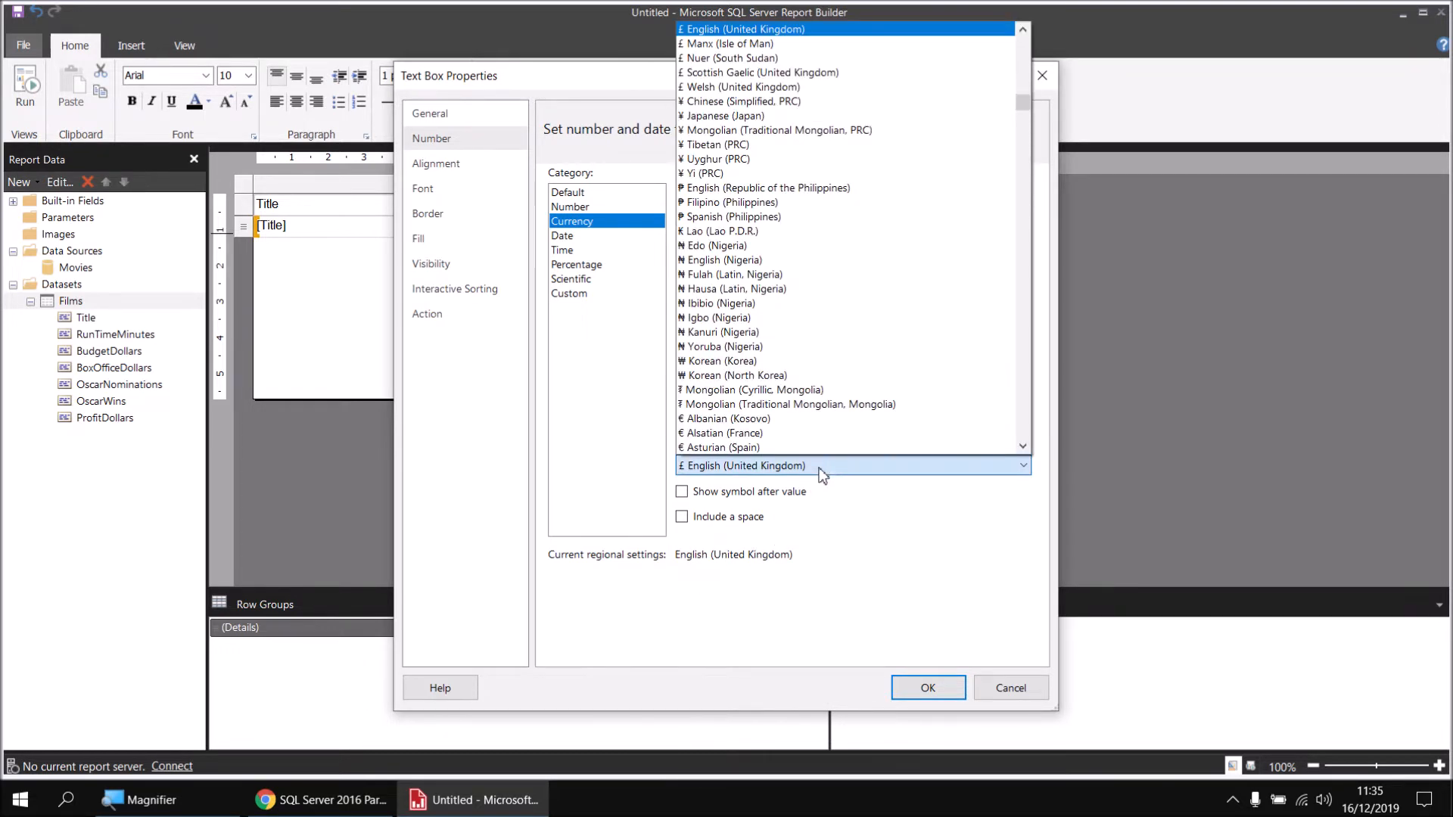
pyautogui.moveTo(1027, 110); pyautogui.dragTo(1029, 78)
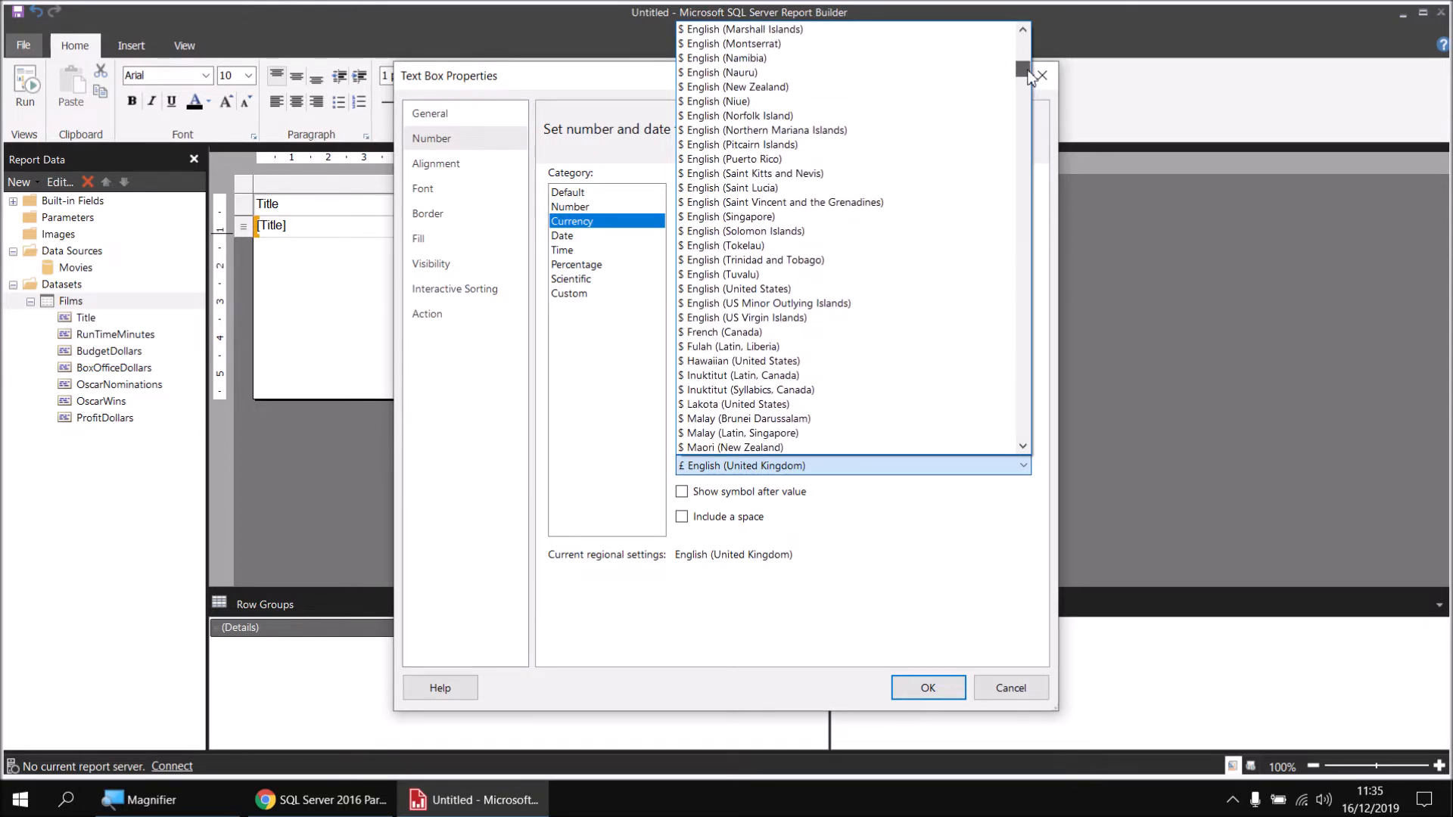
pyautogui.click(770, 288)
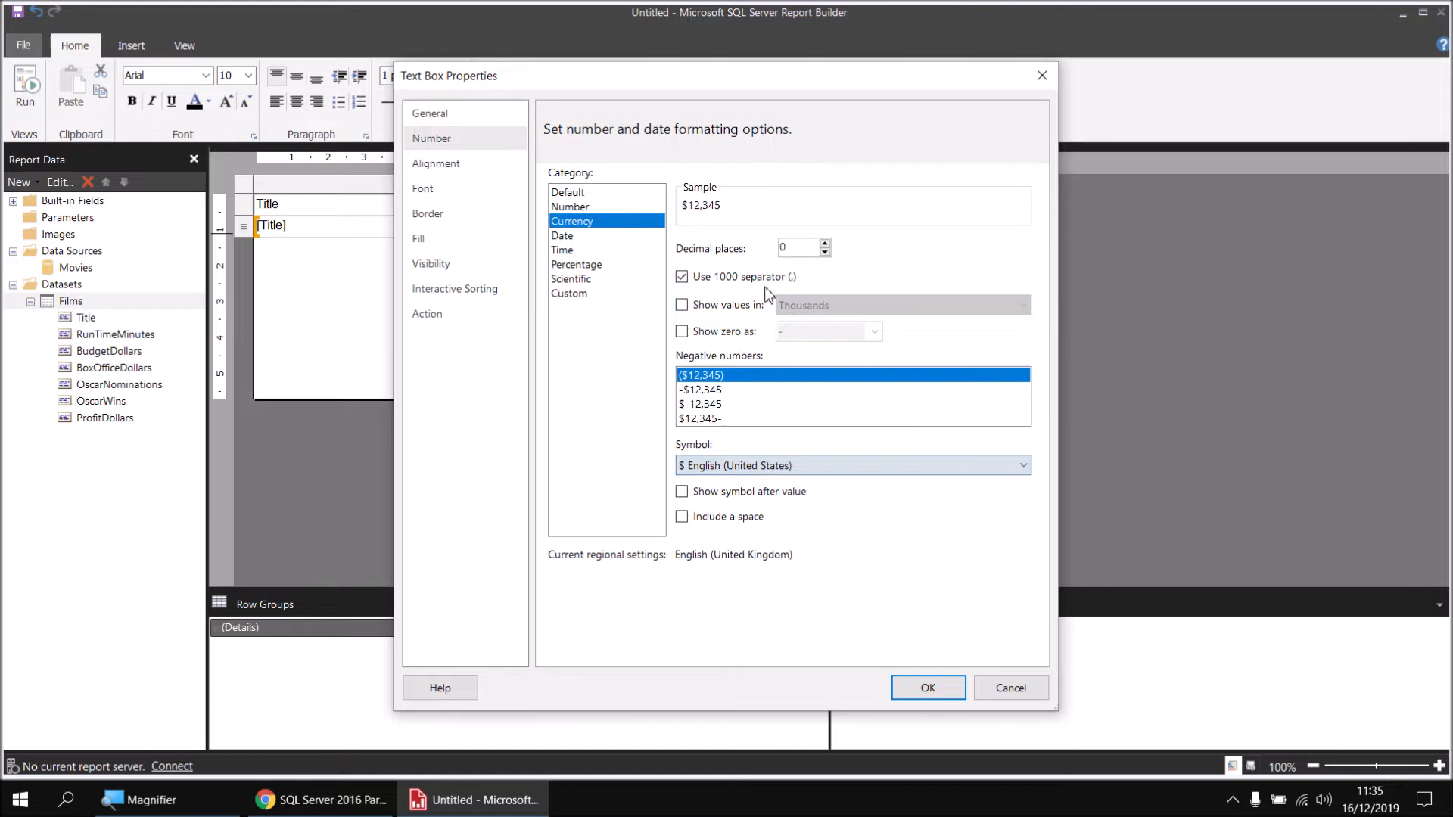
pyautogui.click(926, 688)
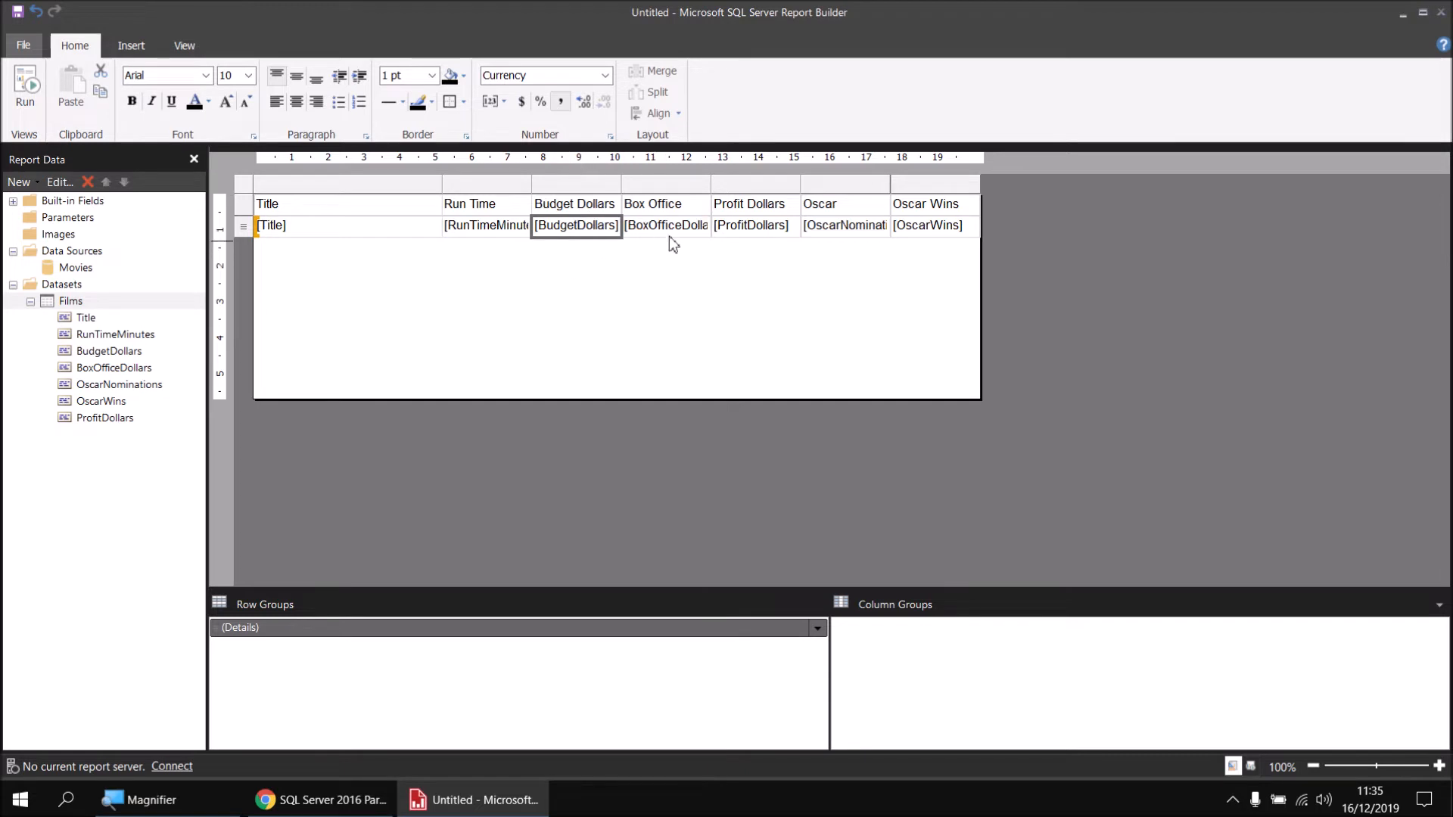
# Show the Properties window and copy the BudgetDollars cell's number Format string.
pyautogui.click(189, 50)
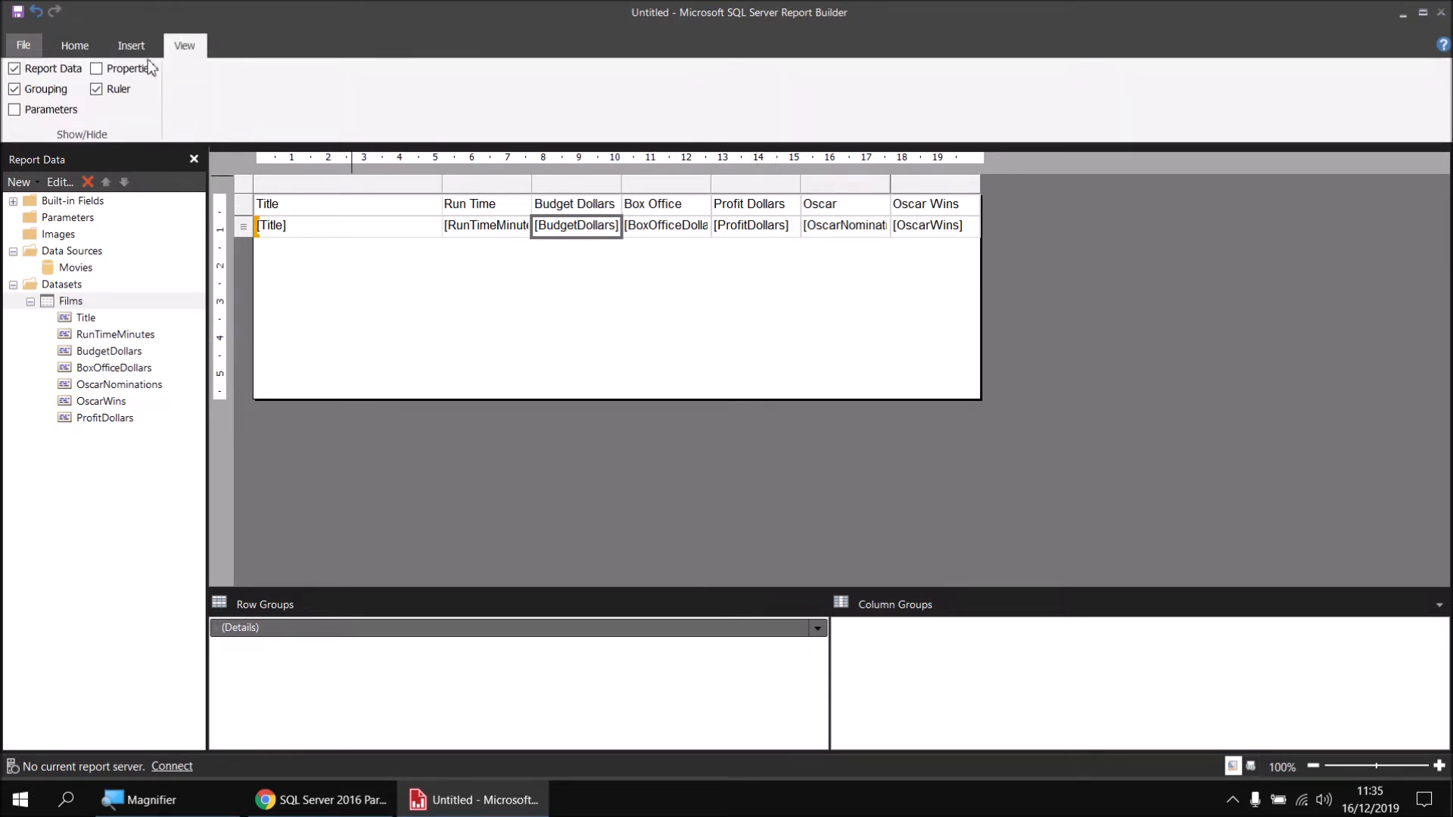
pyautogui.click(96, 70)
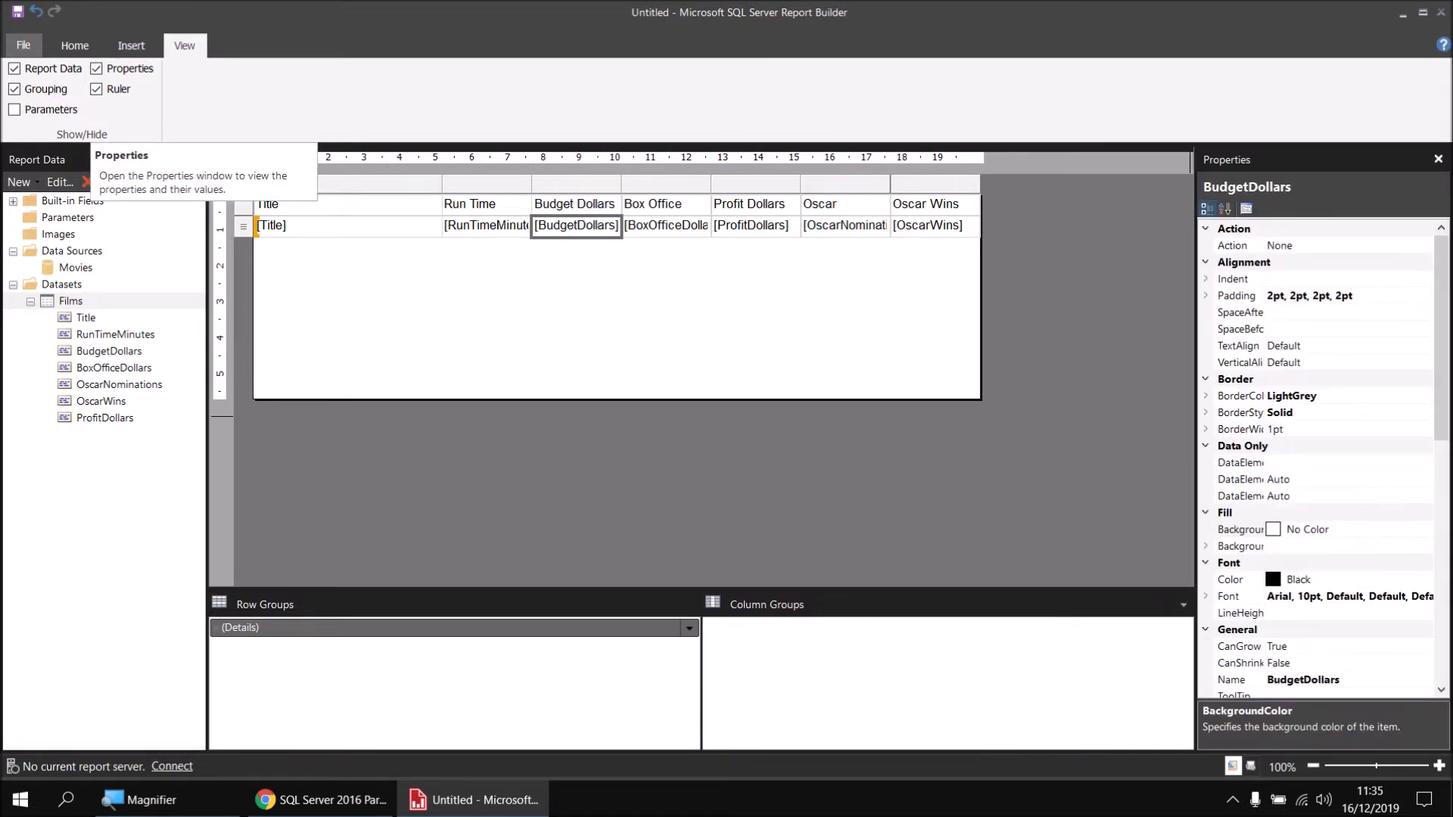
pyautogui.moveTo(1441, 305); pyautogui.dragTo(1441, 535)
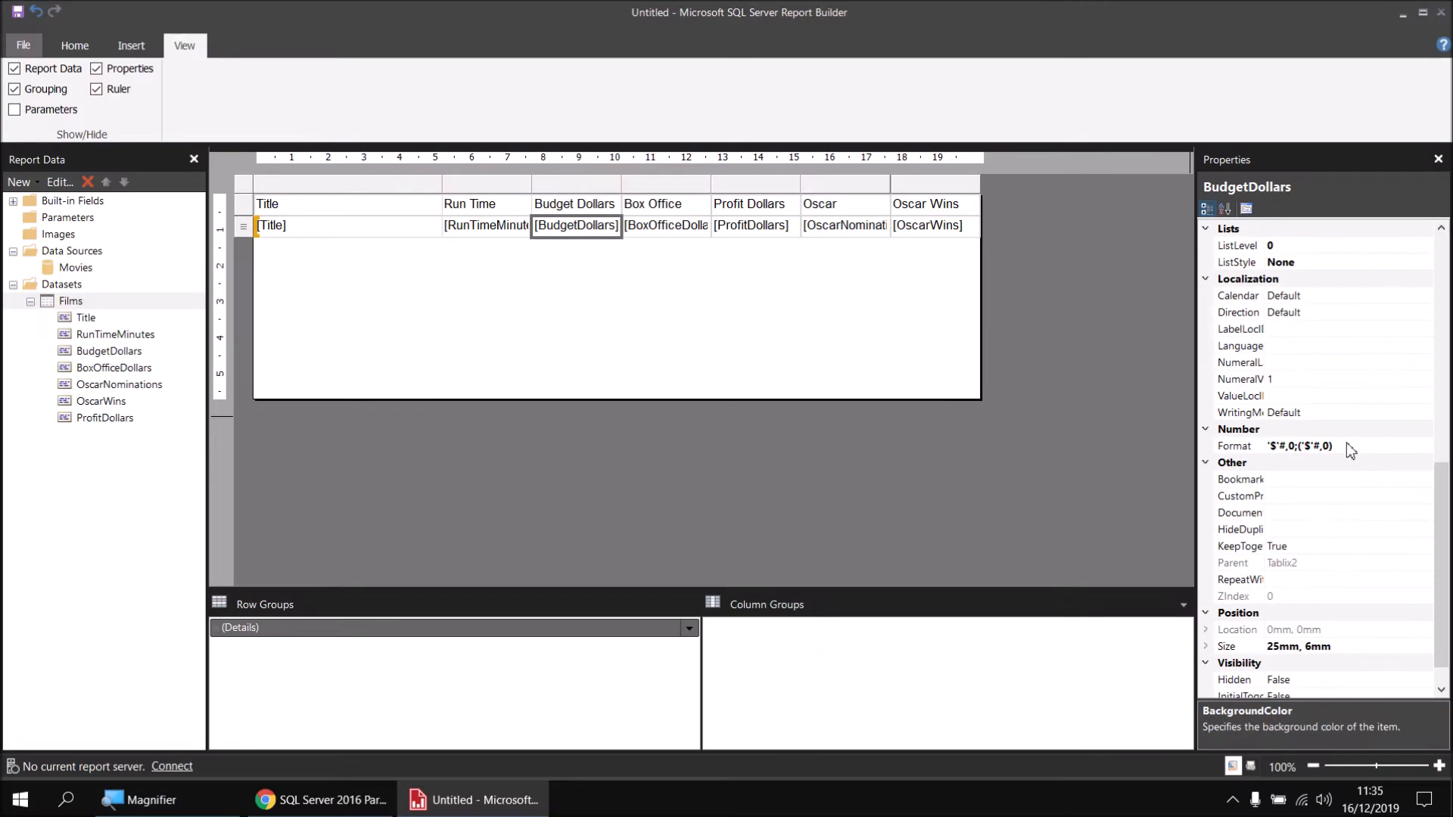
pyautogui.click(1351, 449)
pyautogui.moveTo(1350, 449); pyautogui.dragTo(1264, 451)
pyautogui.hotkey('ctrl', 'c')
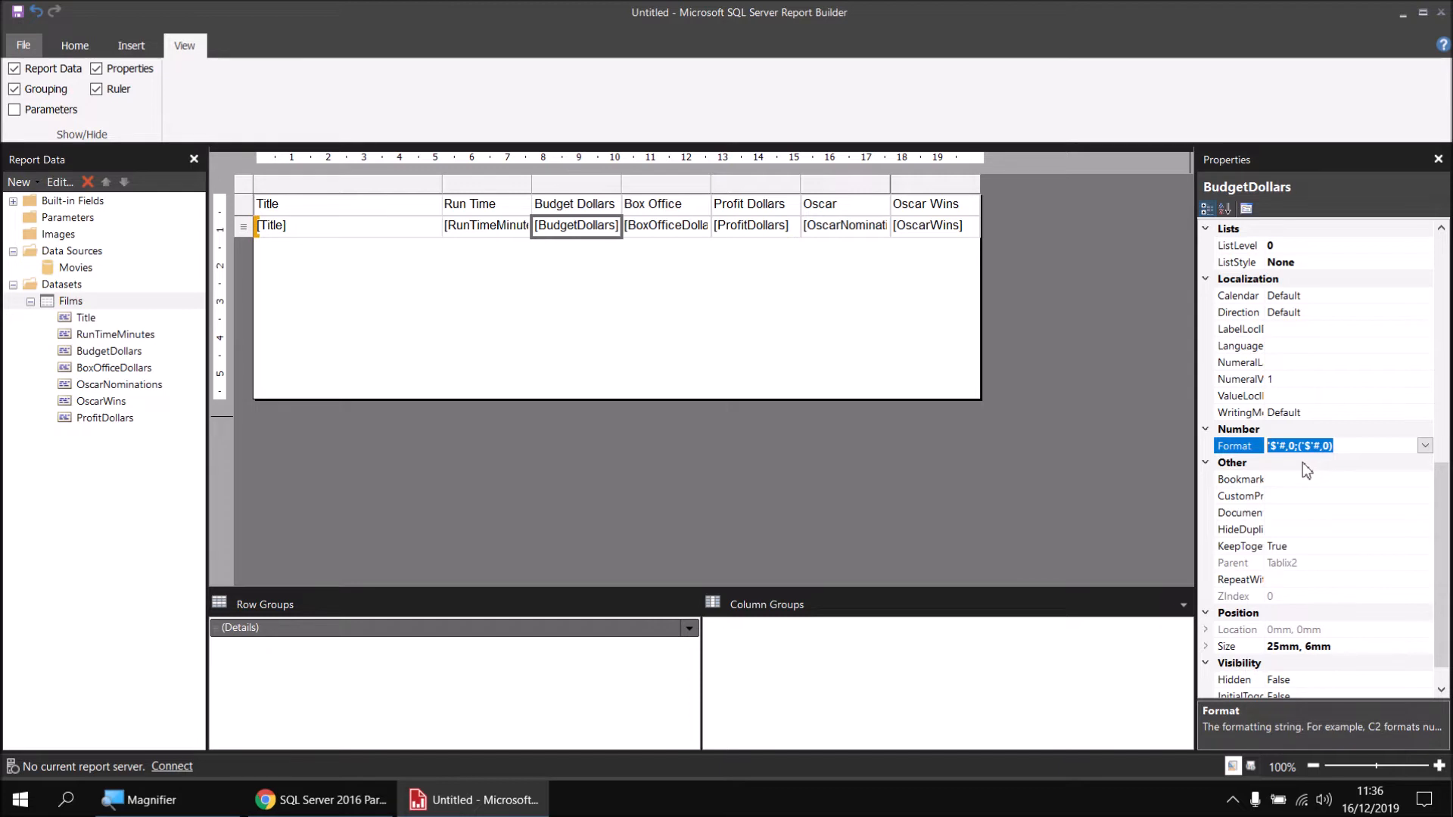
# Apply the copied format '$'#,0;('$'#,0) to both the BoxOfficeDollars and ProfitDollars detail cells, and preview the report.
pyautogui.click(666, 242)
pyautogui.keyDown('shift'); pyautogui.click(746, 236); pyautogui.keyUp('shift')
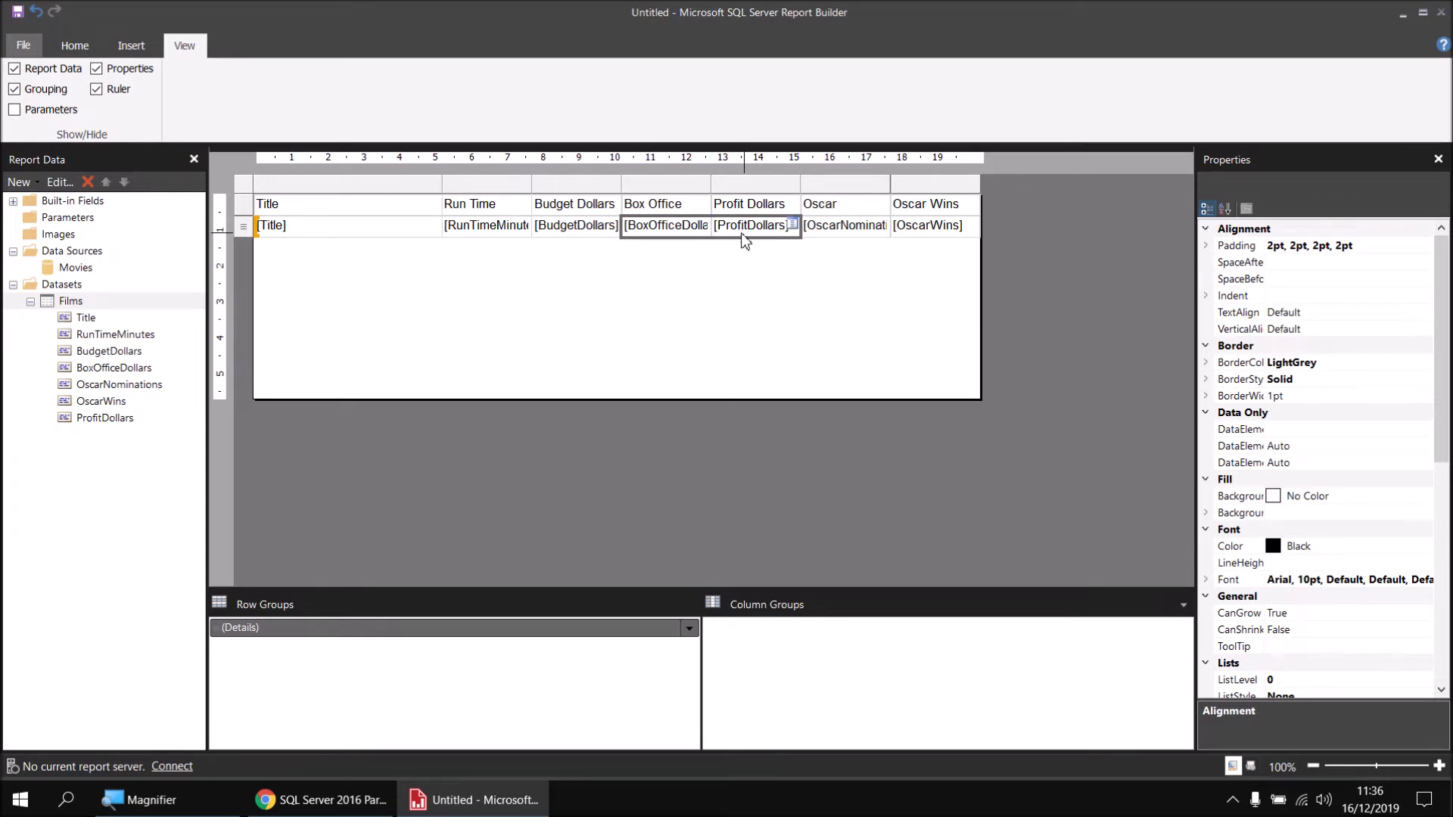
pyautogui.moveTo(1441, 279); pyautogui.dragTo(1440, 490)
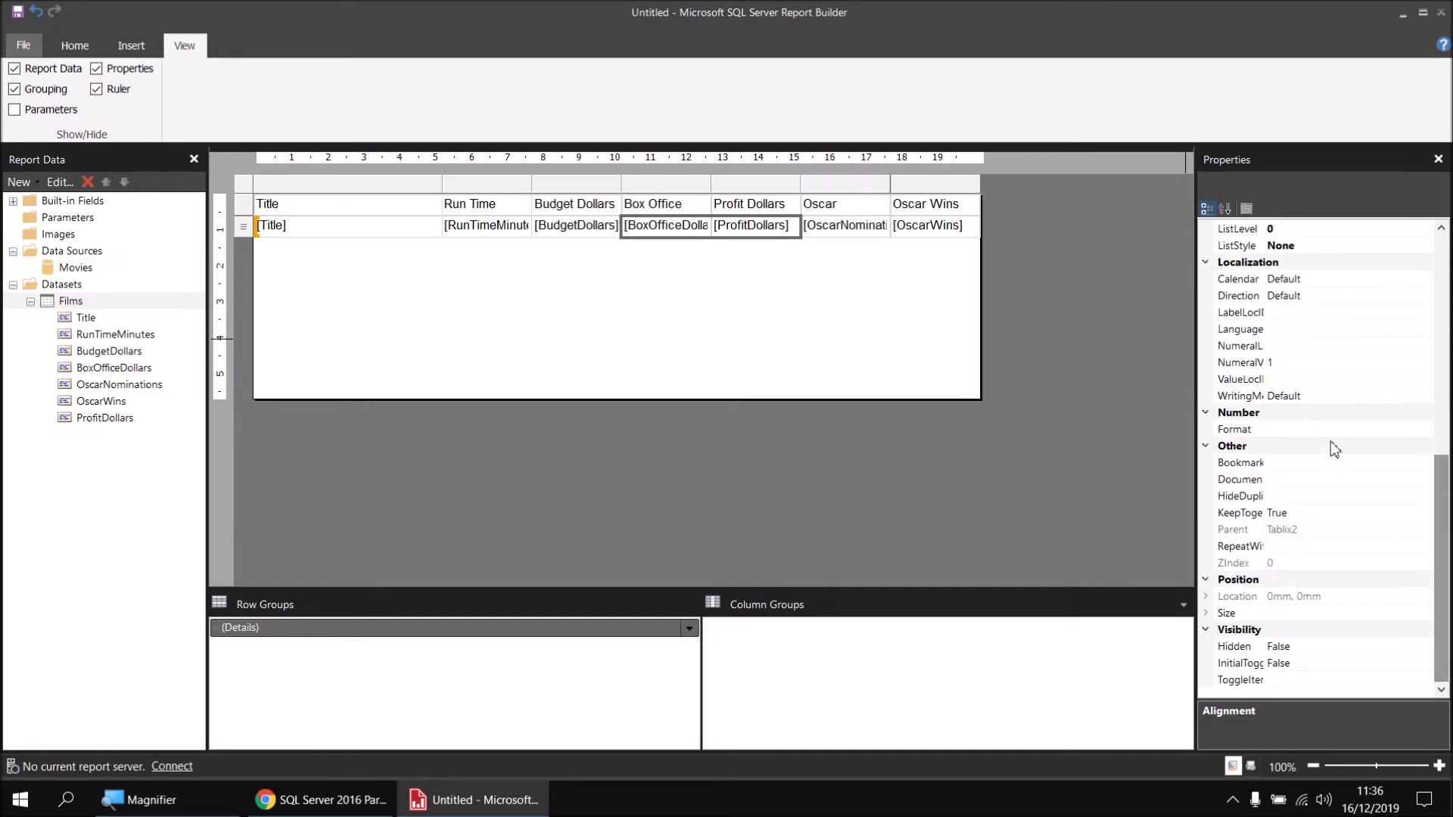
pyautogui.click(1308, 430)
pyautogui.hotkey('ctrl', 'v')
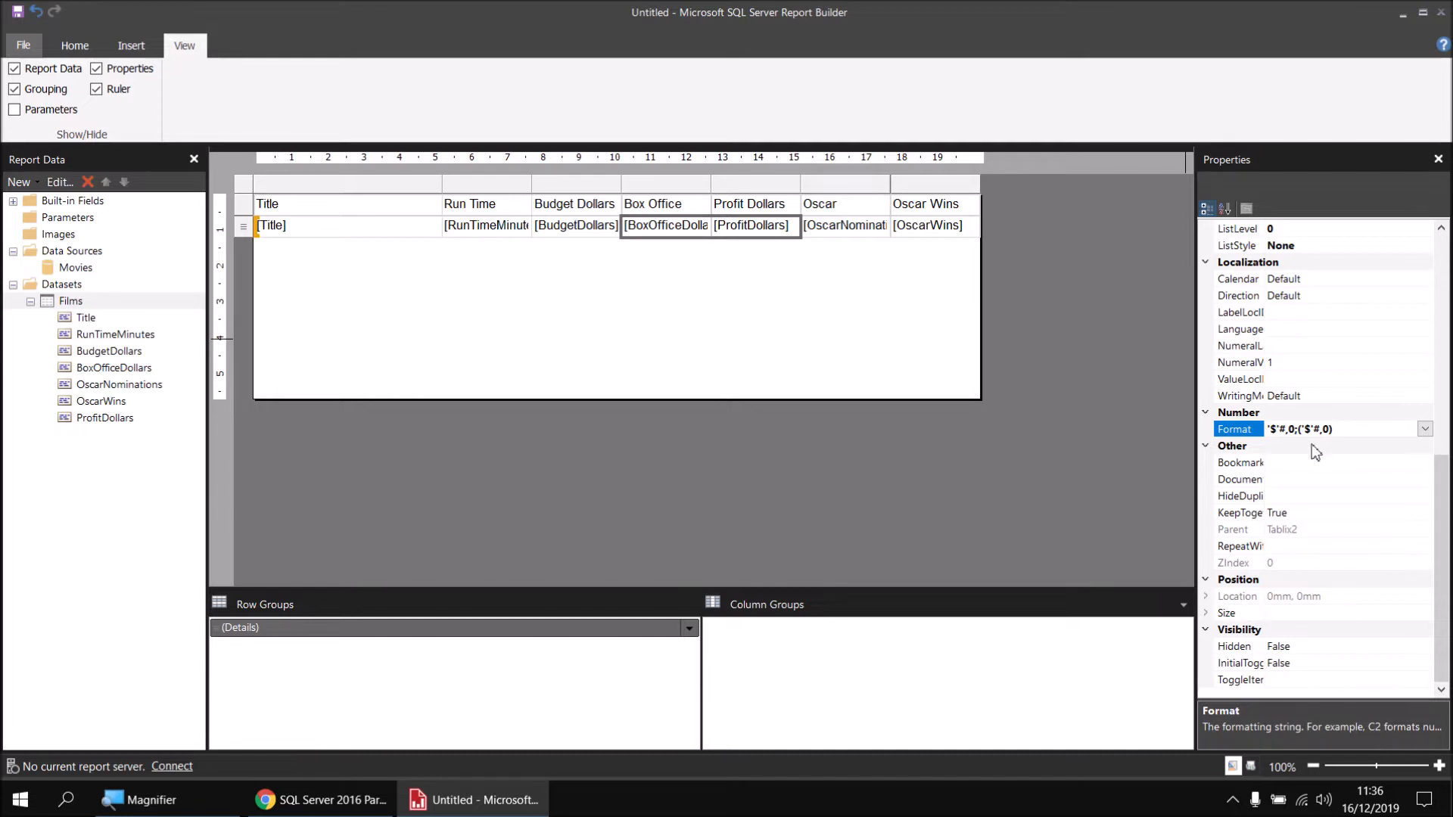
pyautogui.click(69, 46)
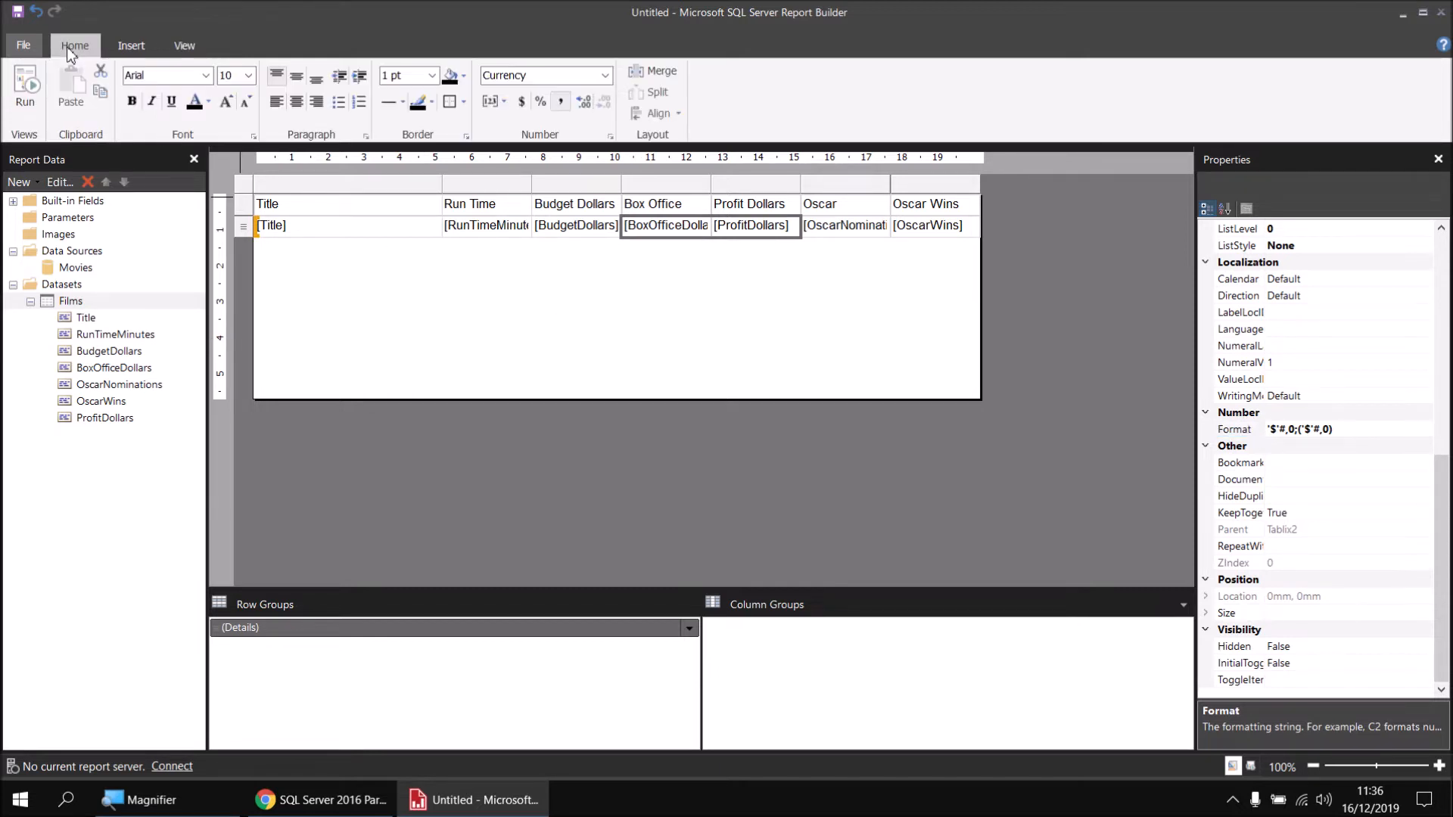
pyautogui.click(30, 88)
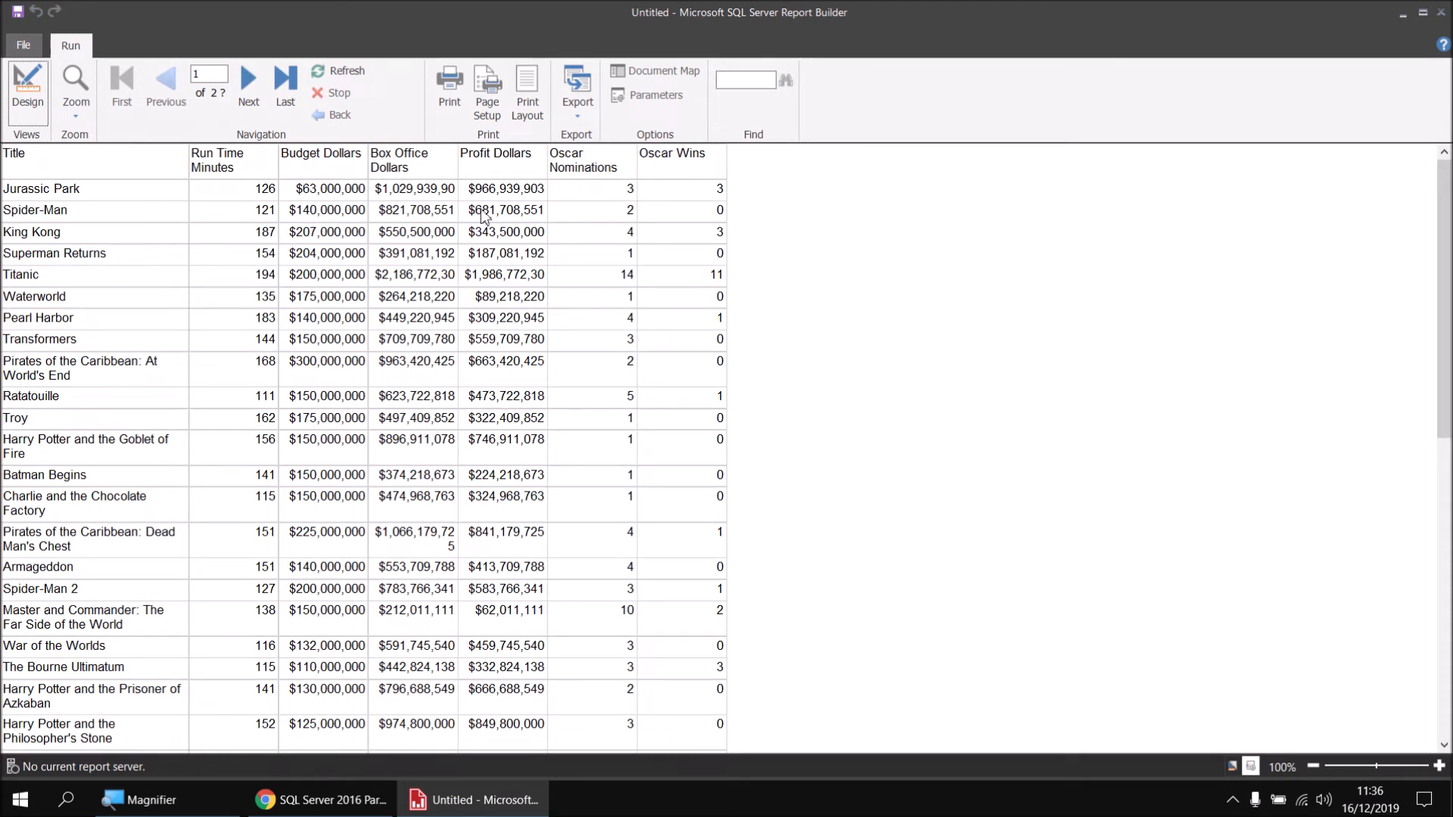
# Add a calculated field named SuccessRate to the Films dataset with the expression =Fields!OscarWins.Value/Fields!OscarNominations.Value.
pyautogui.click(28, 91)
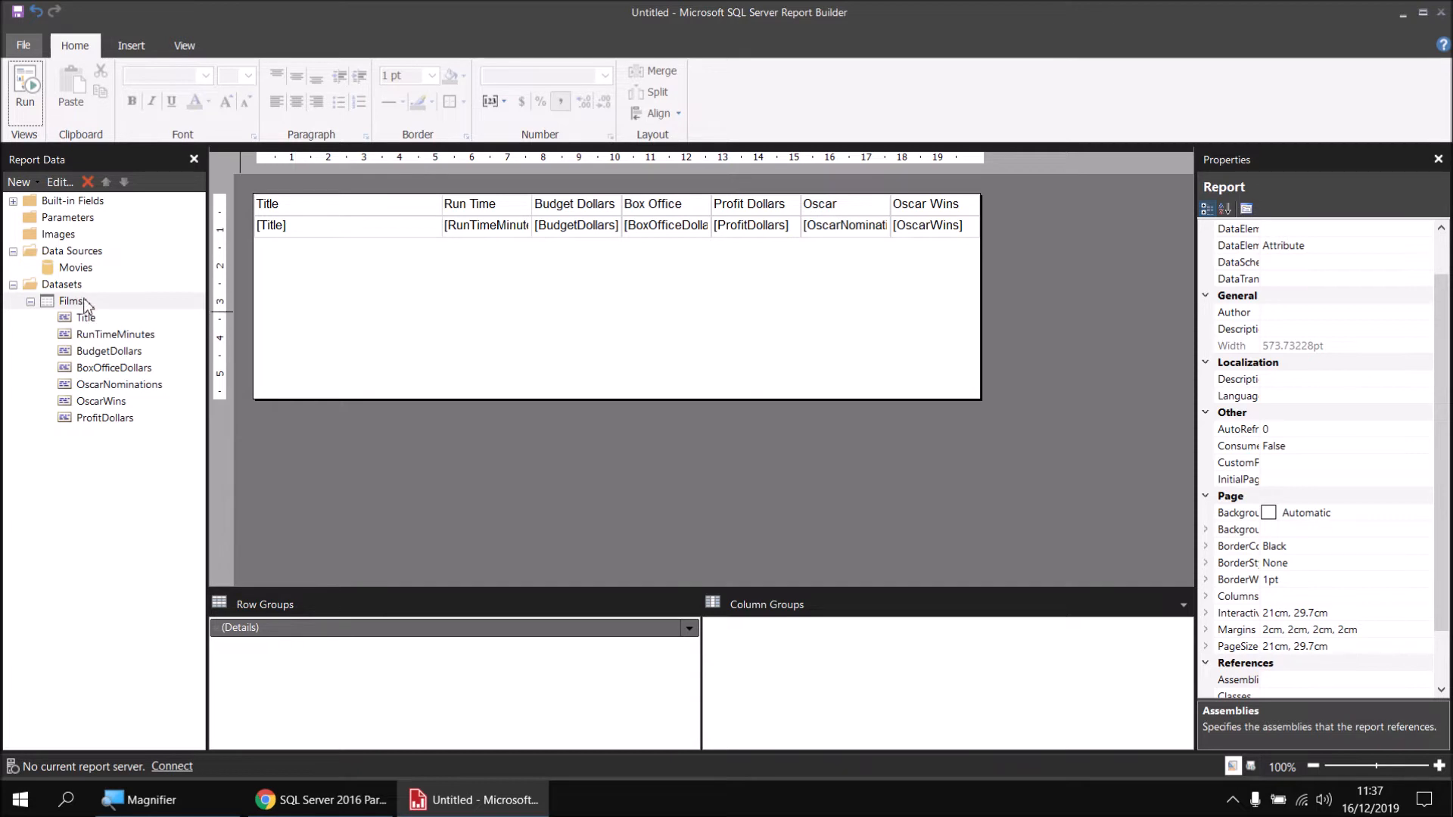
pyautogui.rightClick(85, 306)
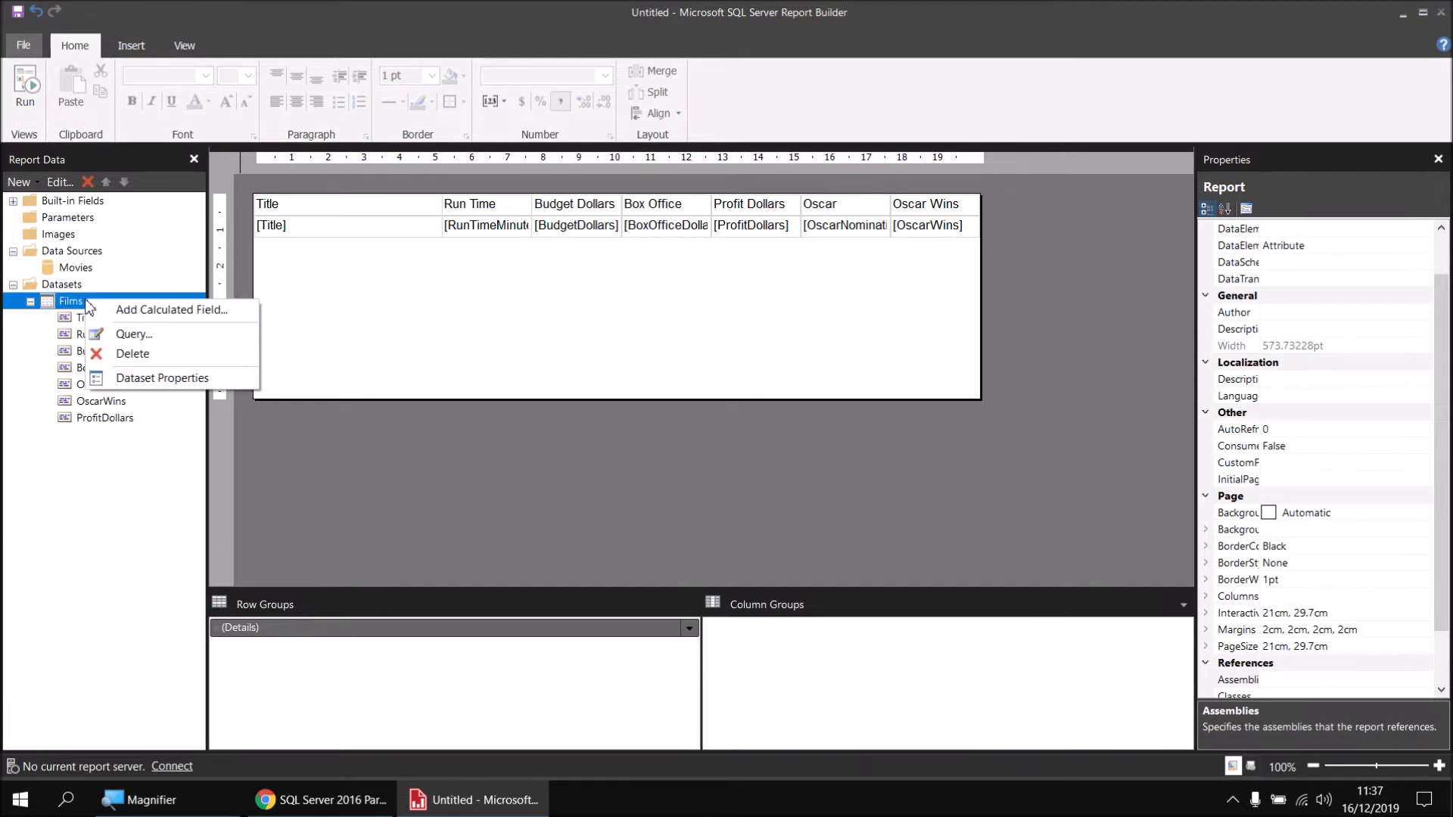
pyautogui.click(171, 309)
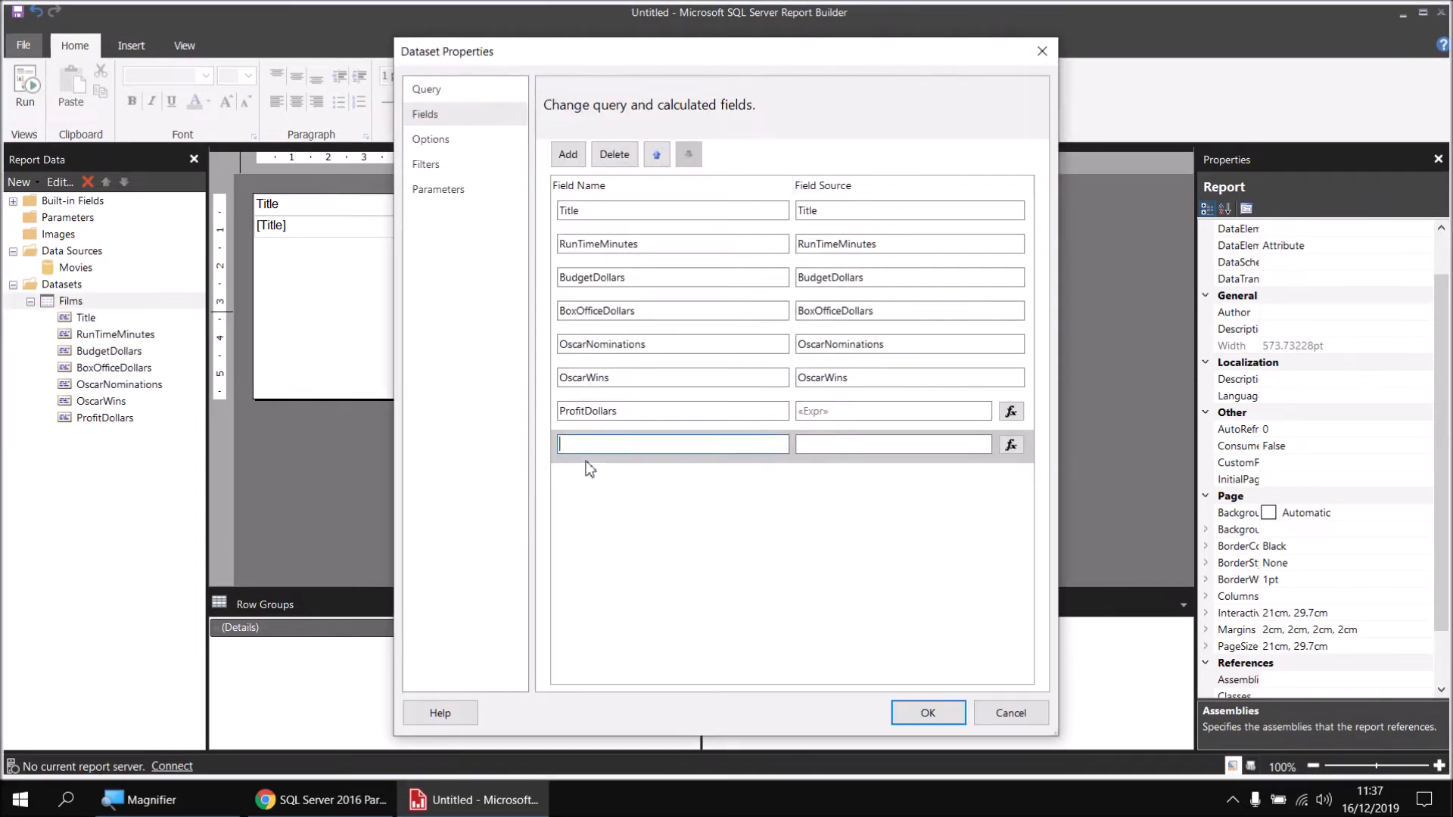
pyautogui.write('SuccessRate')
pyautogui.click(1012, 447)
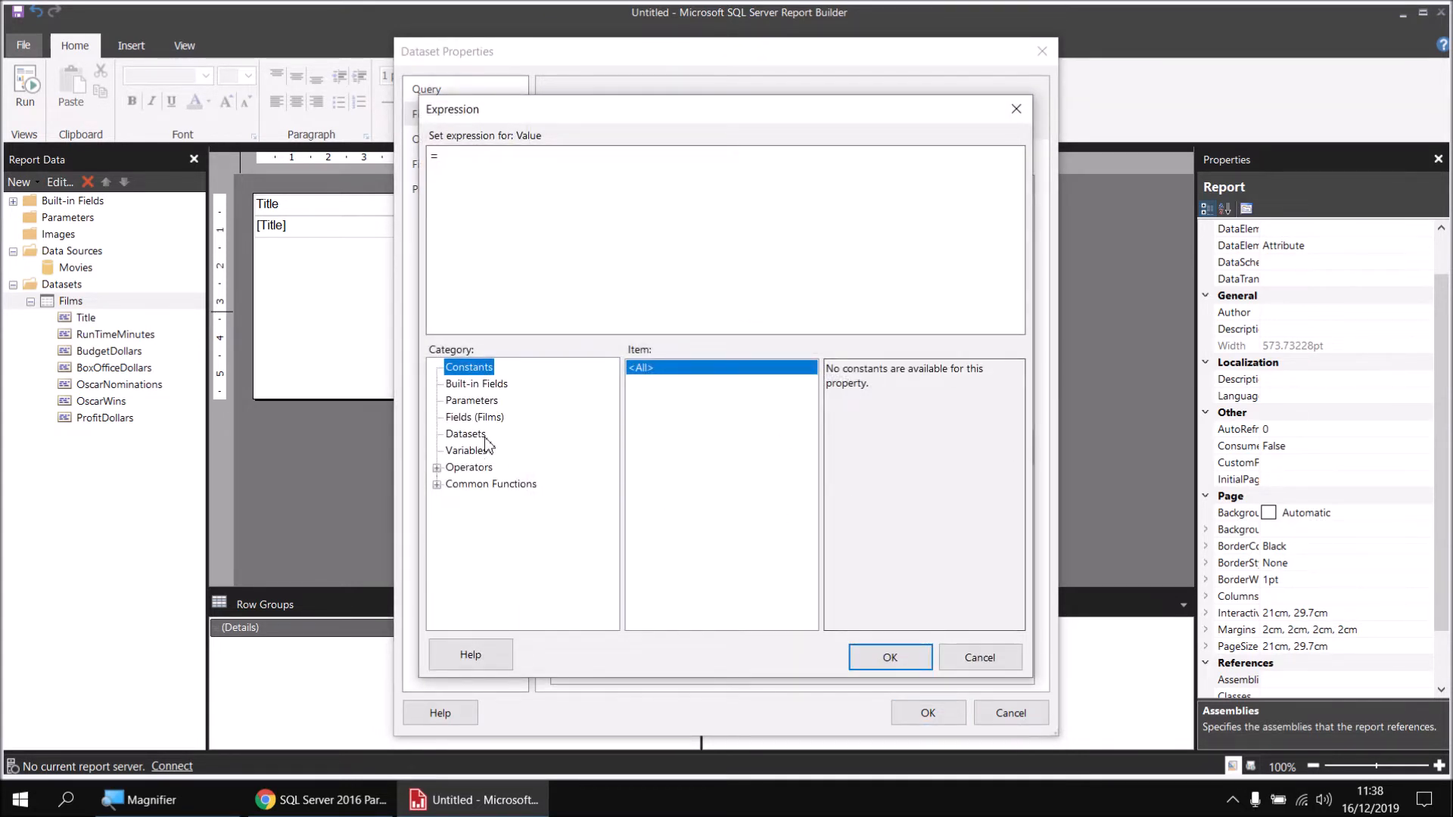
pyautogui.click(457, 419)
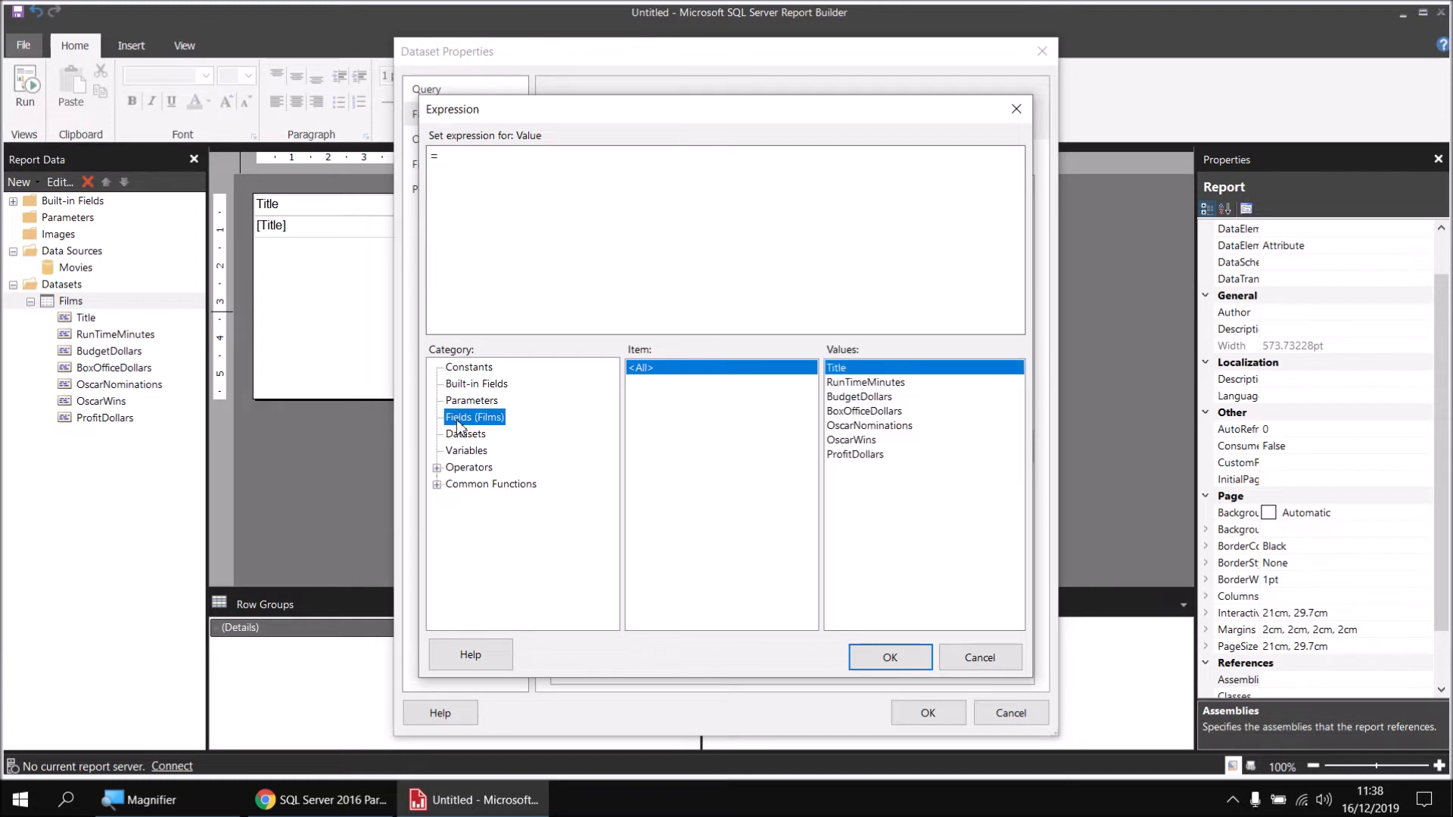
pyautogui.click(855, 441)
pyautogui.doubleClick(856, 444)
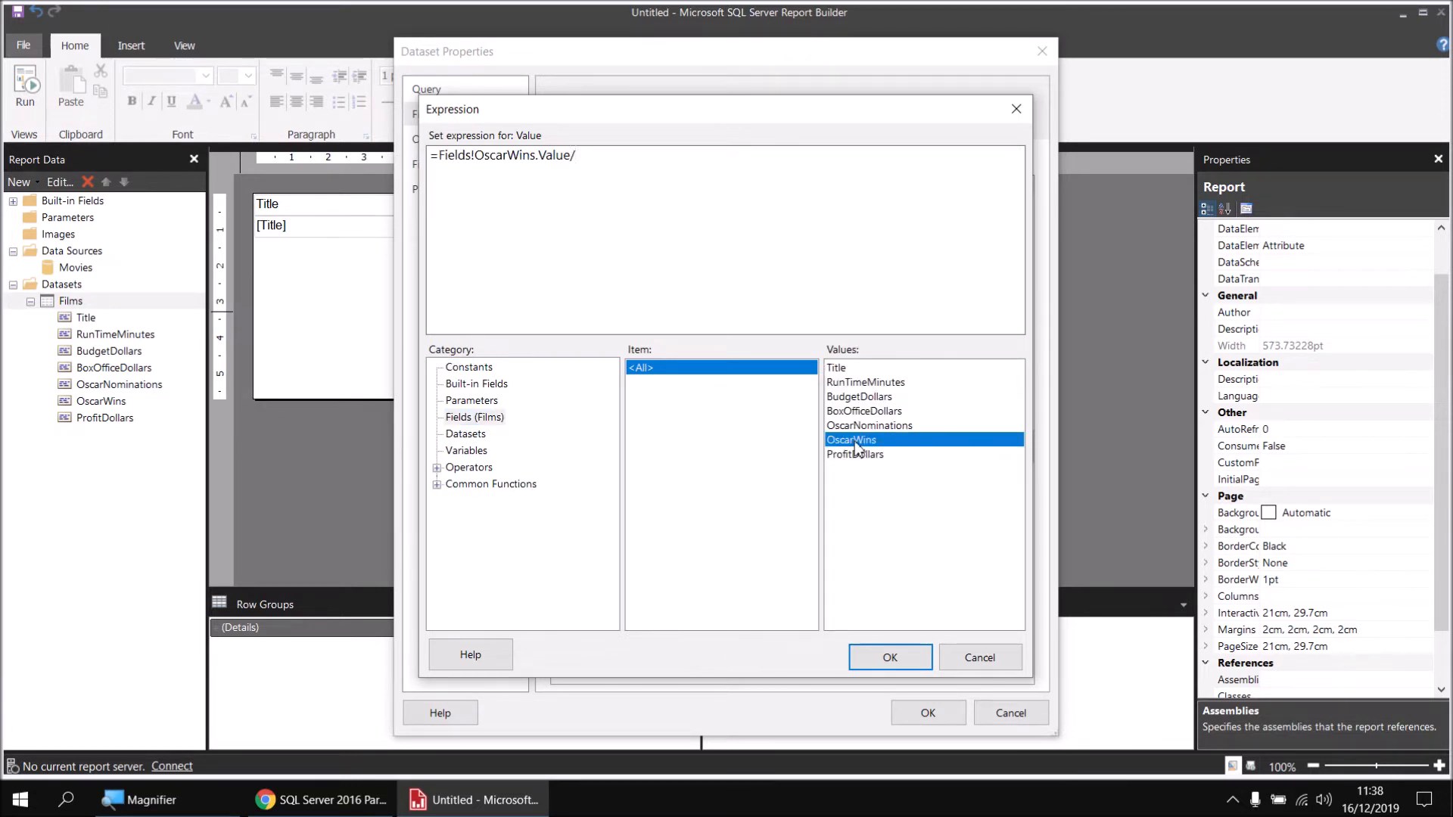
pyautogui.doubleClick(859, 425)
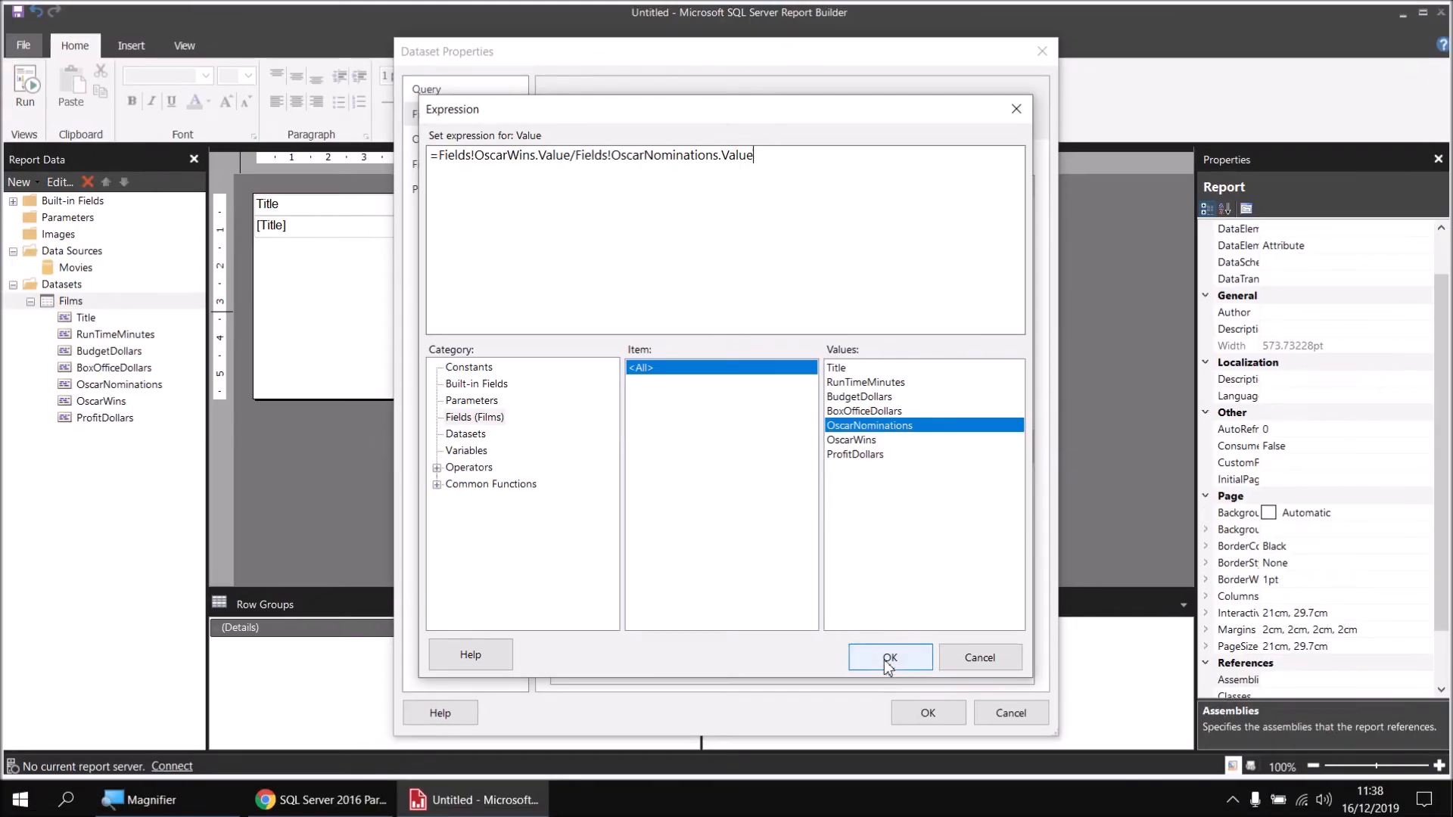
pyautogui.click(889, 659)
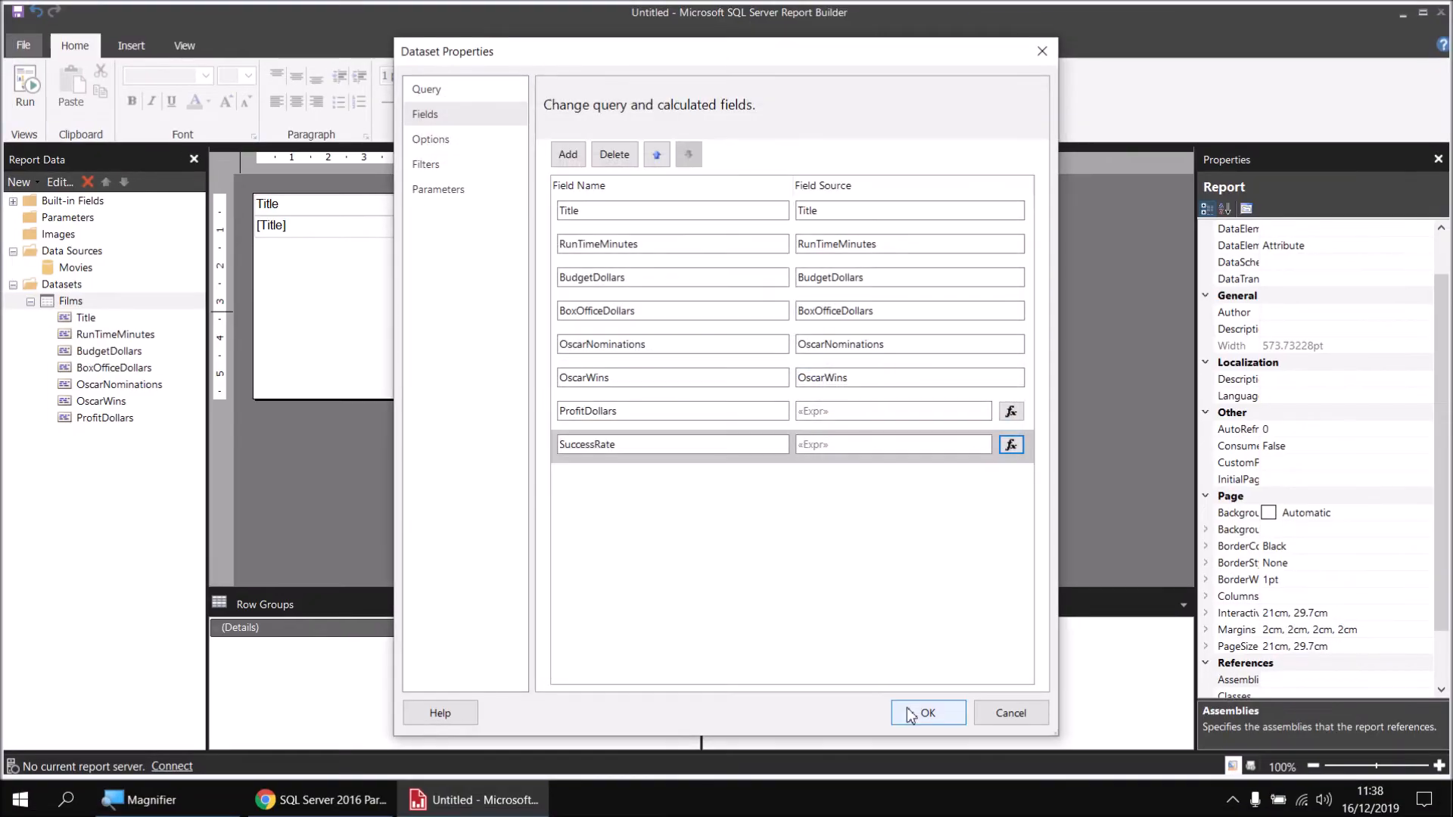
pyautogui.click(928, 713)
# Add the SuccessRate field as a new last column of the table and preview the report.
pyautogui.moveTo(99, 435); pyautogui.dragTo(980, 226)
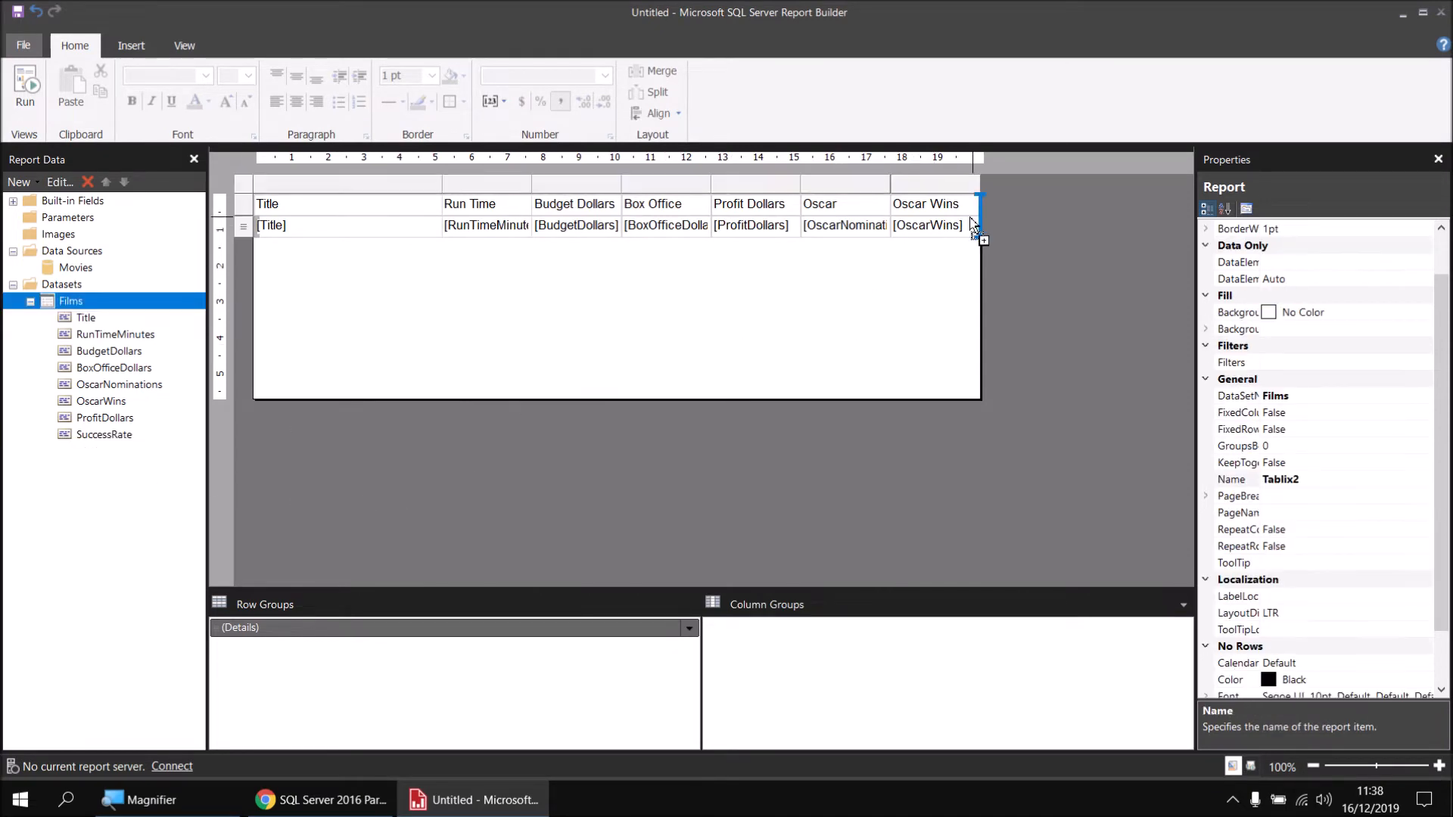
pyautogui.click(25, 83)
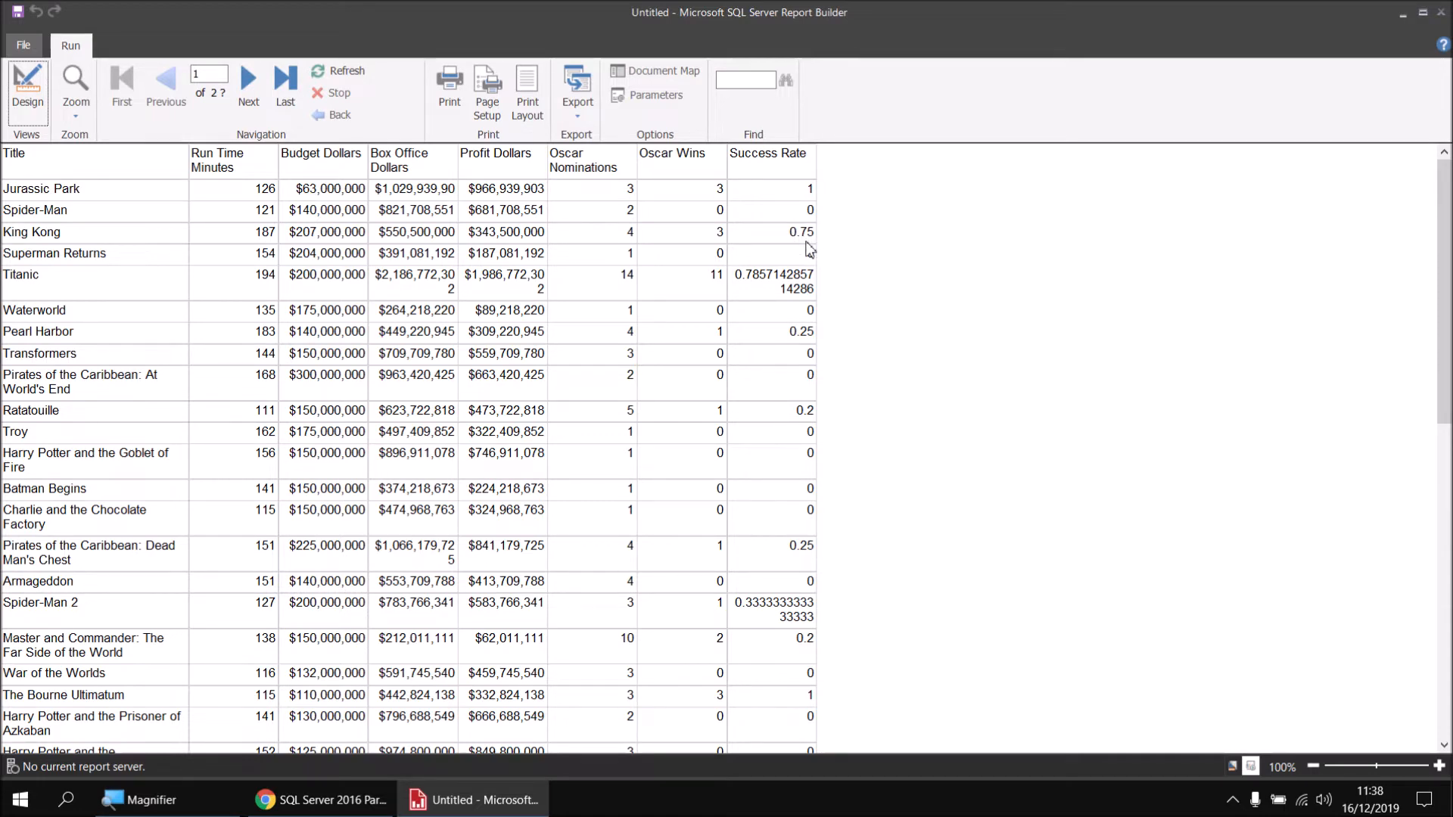
pyautogui.click(28, 99)
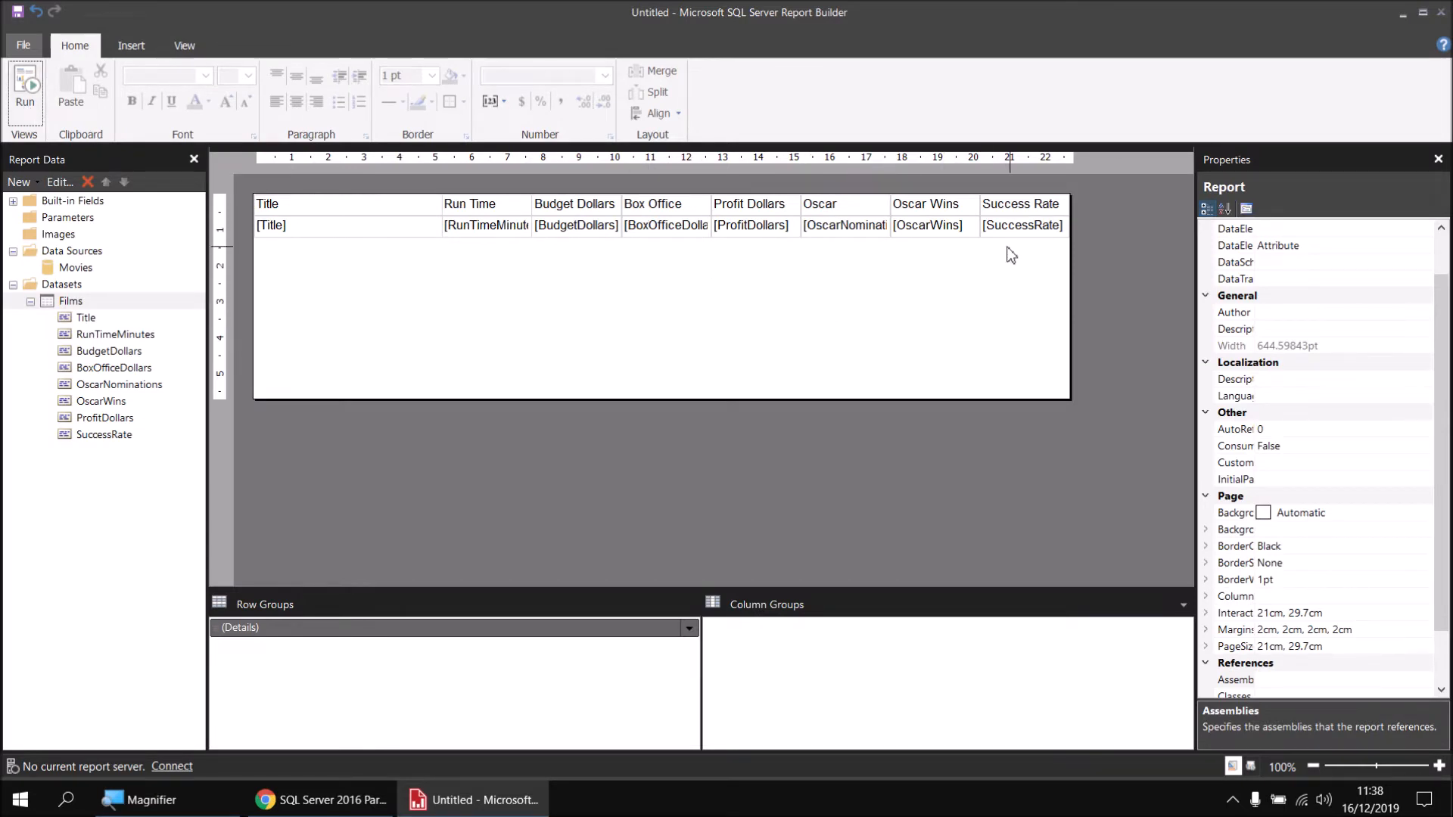
# Format the SuccessRate detail cell as Percentage with 2 decimal places and preview the report.
pyautogui.moveTo(1007, 237)
pyautogui.rightClick(1007, 237)
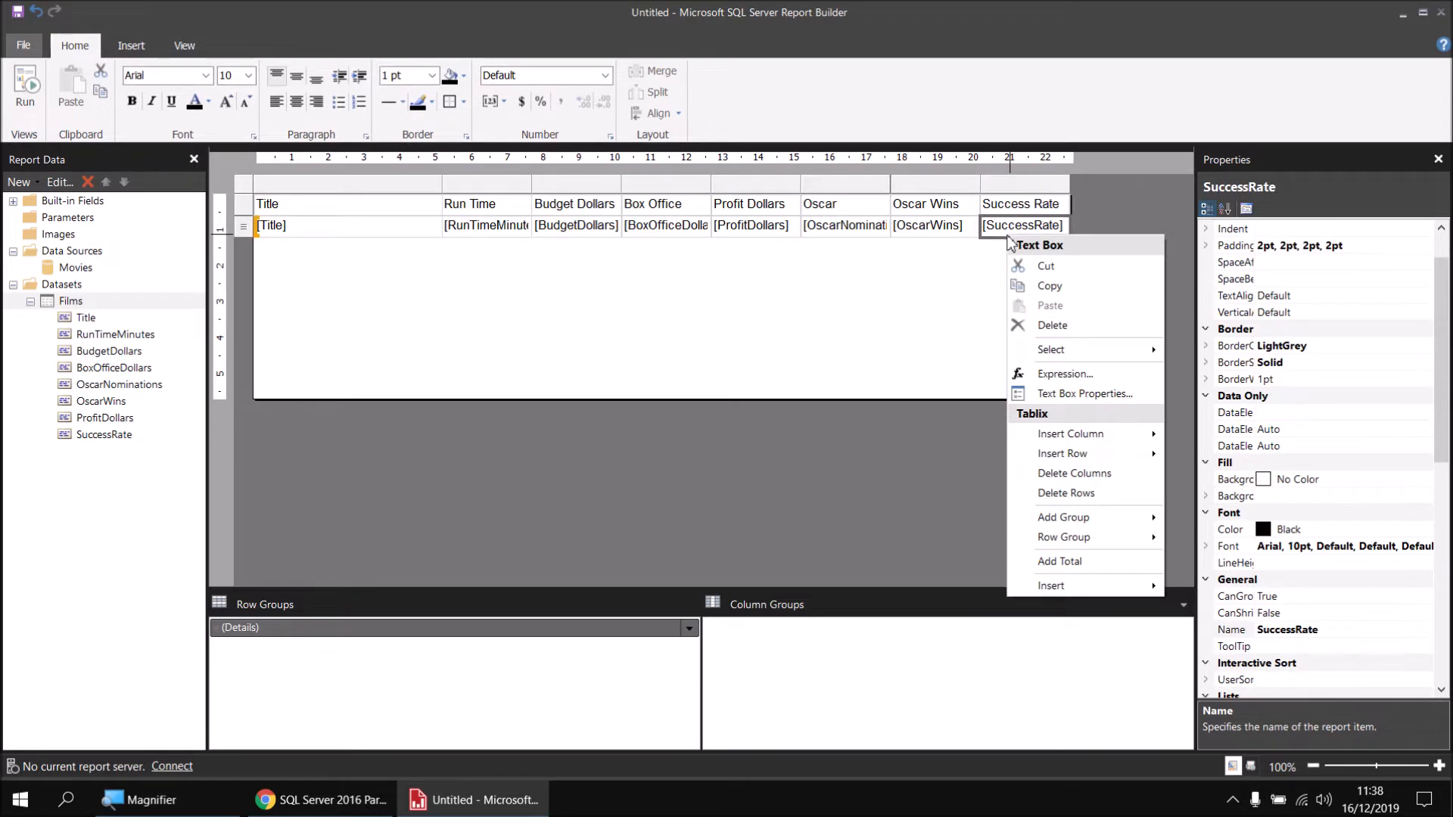
pyautogui.click(1046, 394)
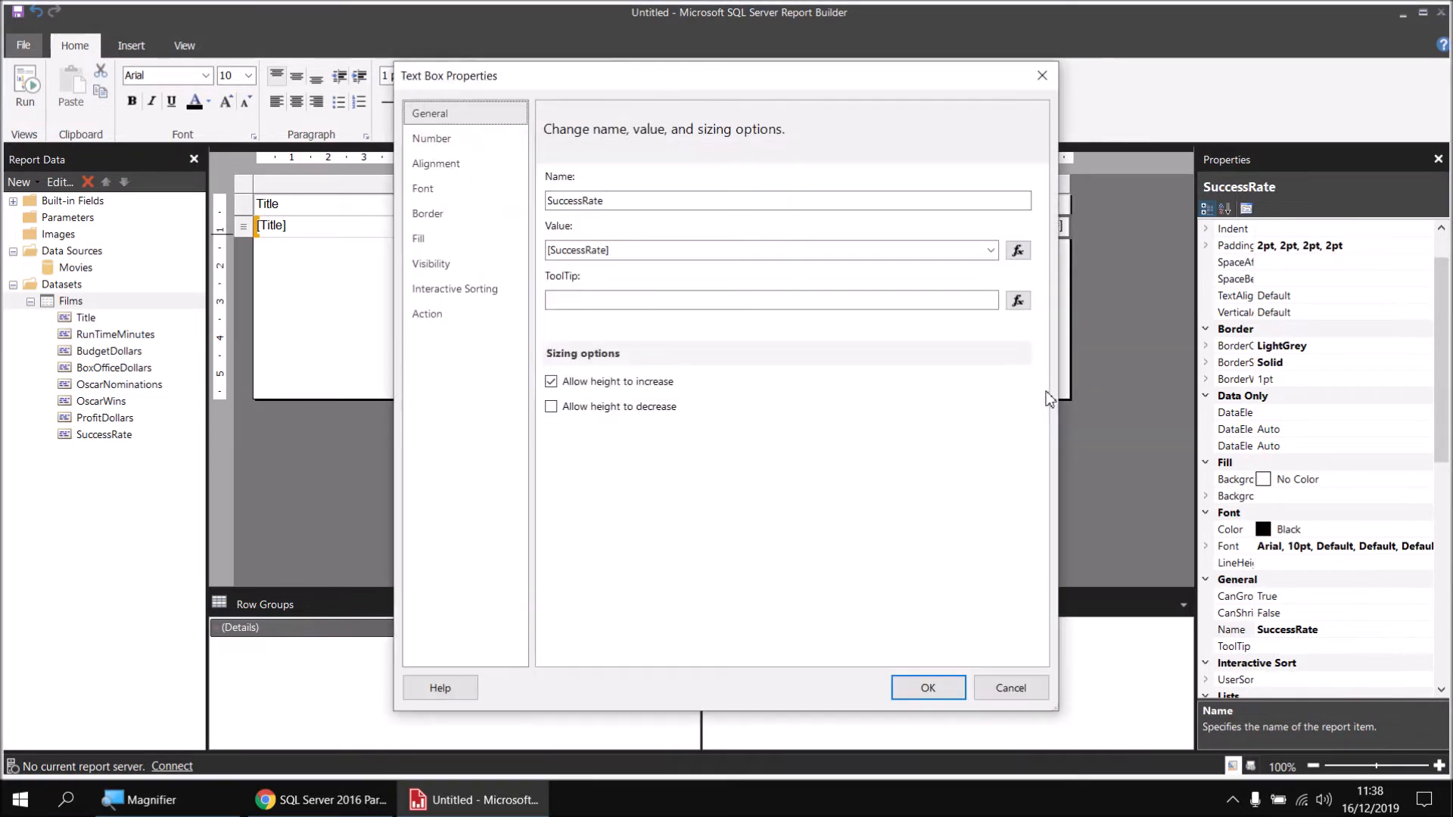
pyautogui.click(437, 141)
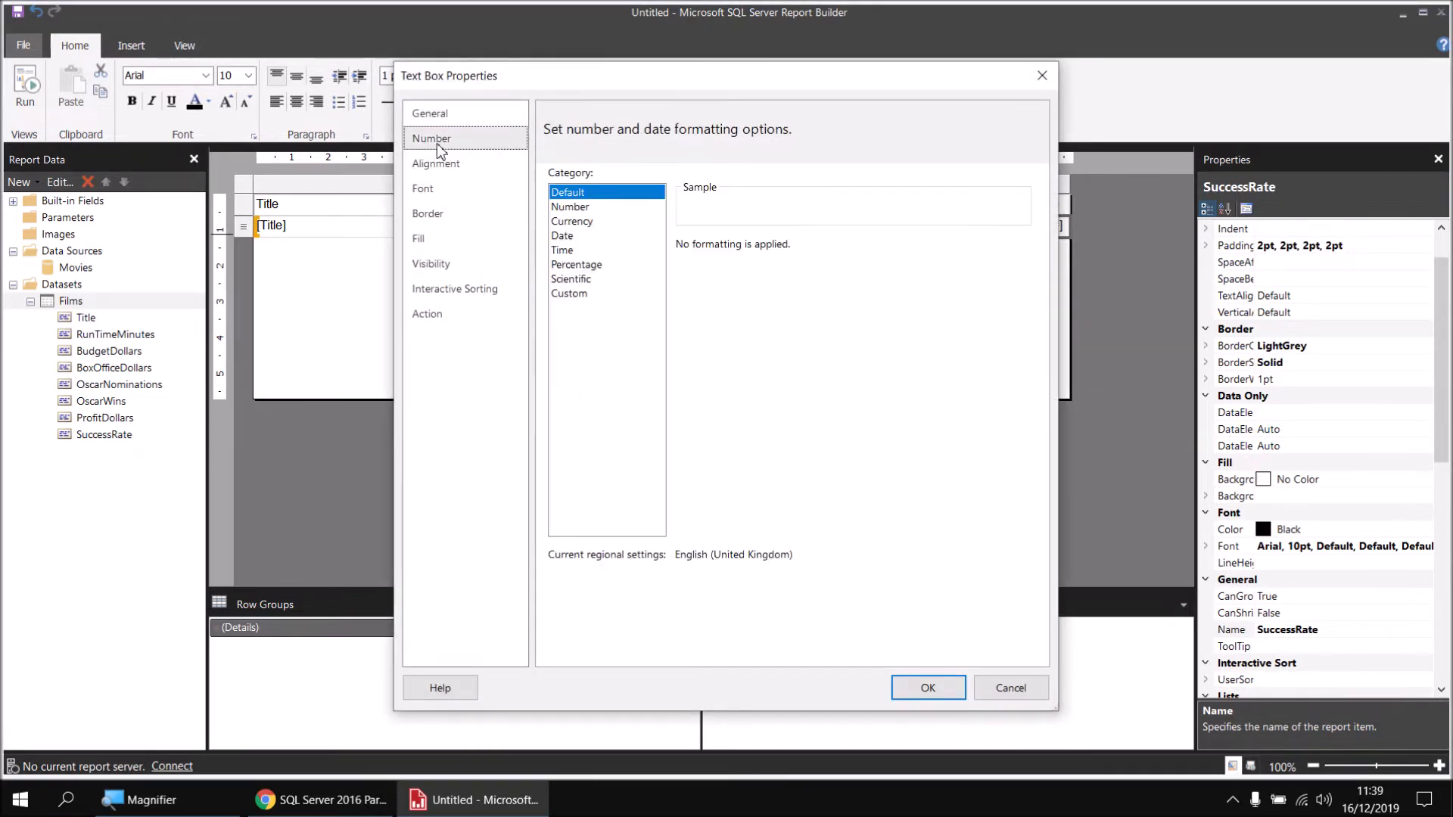
pyautogui.click(590, 269)
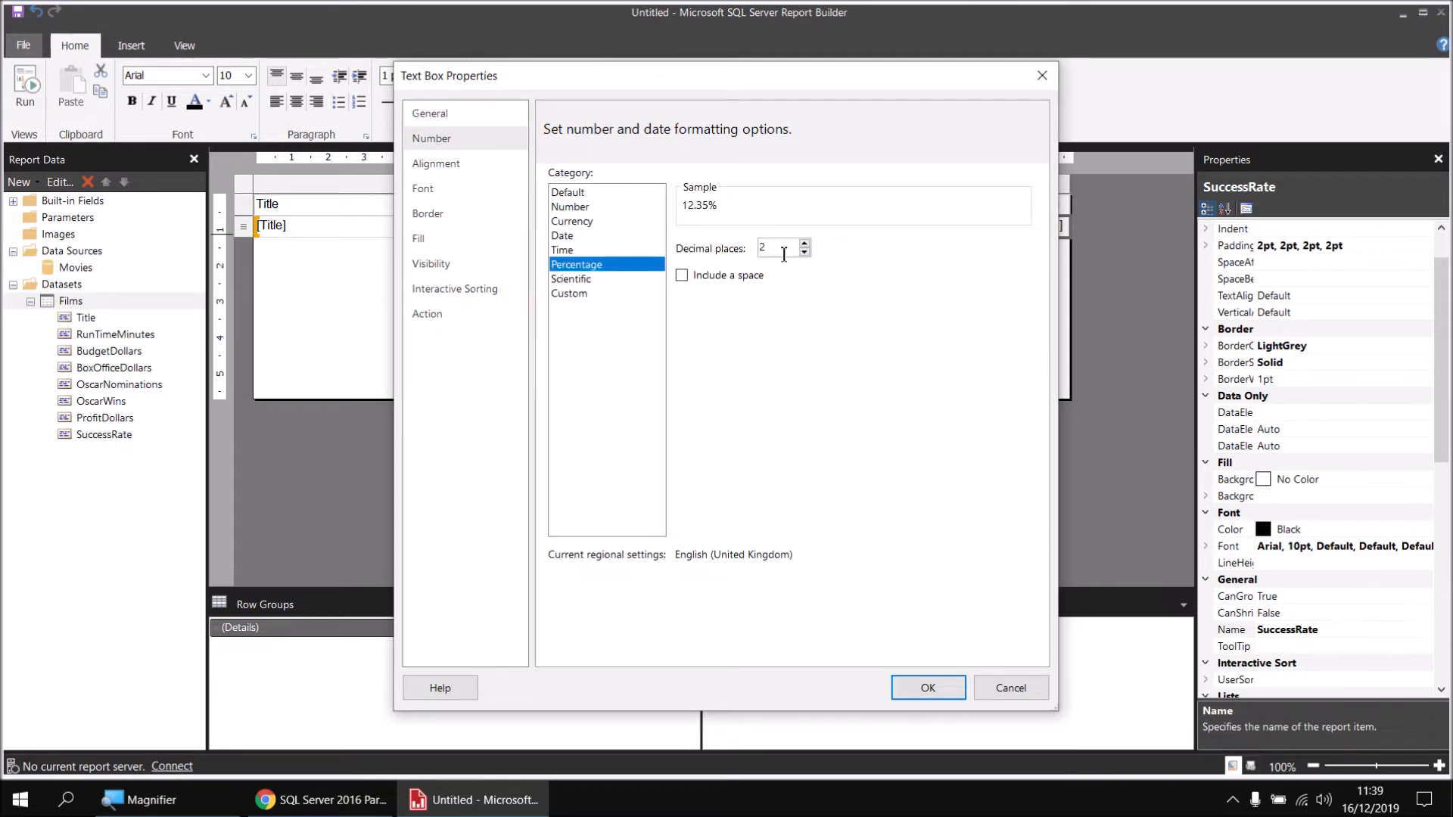
pyautogui.click(926, 687)
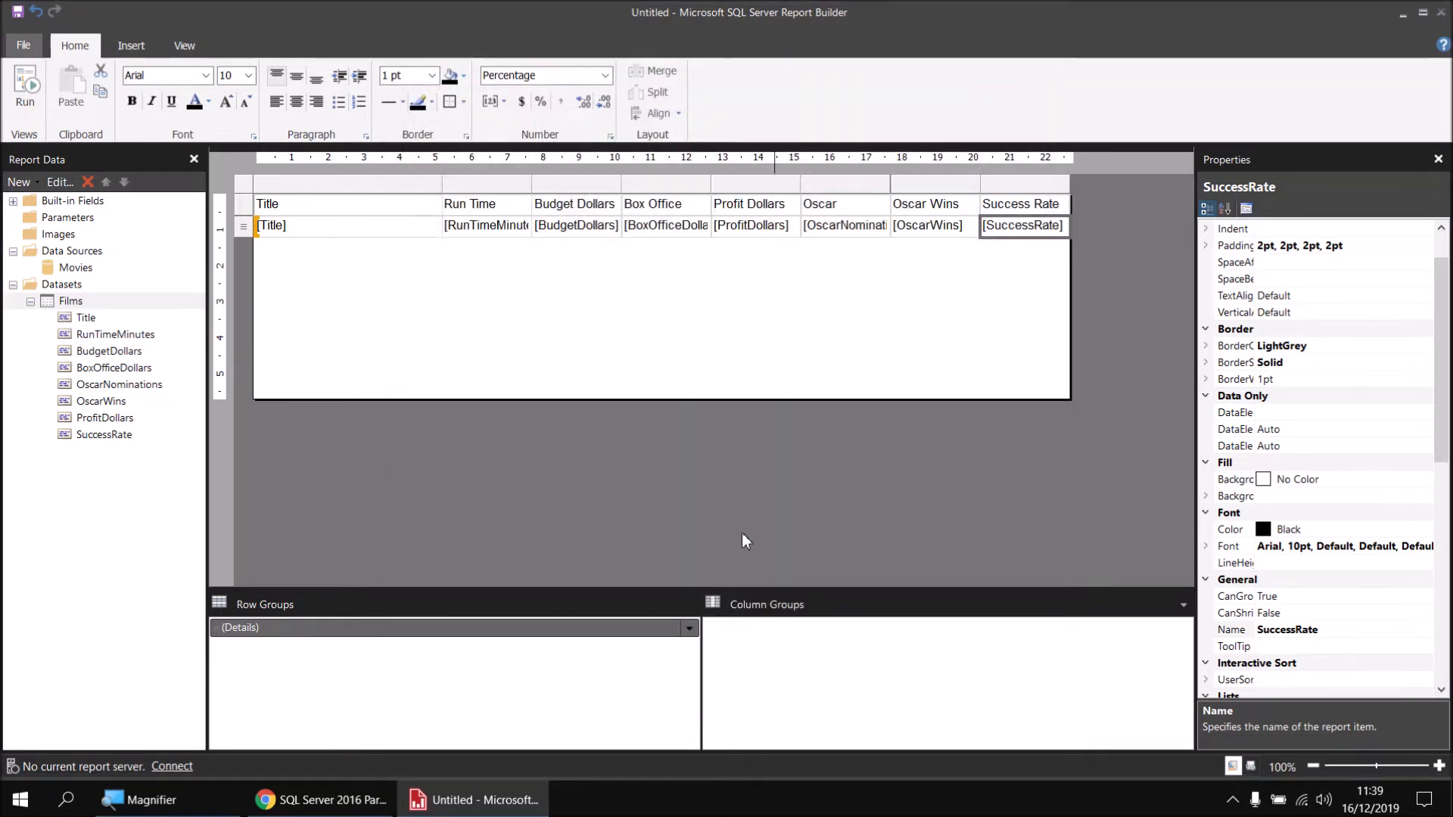
pyautogui.click(25, 83)
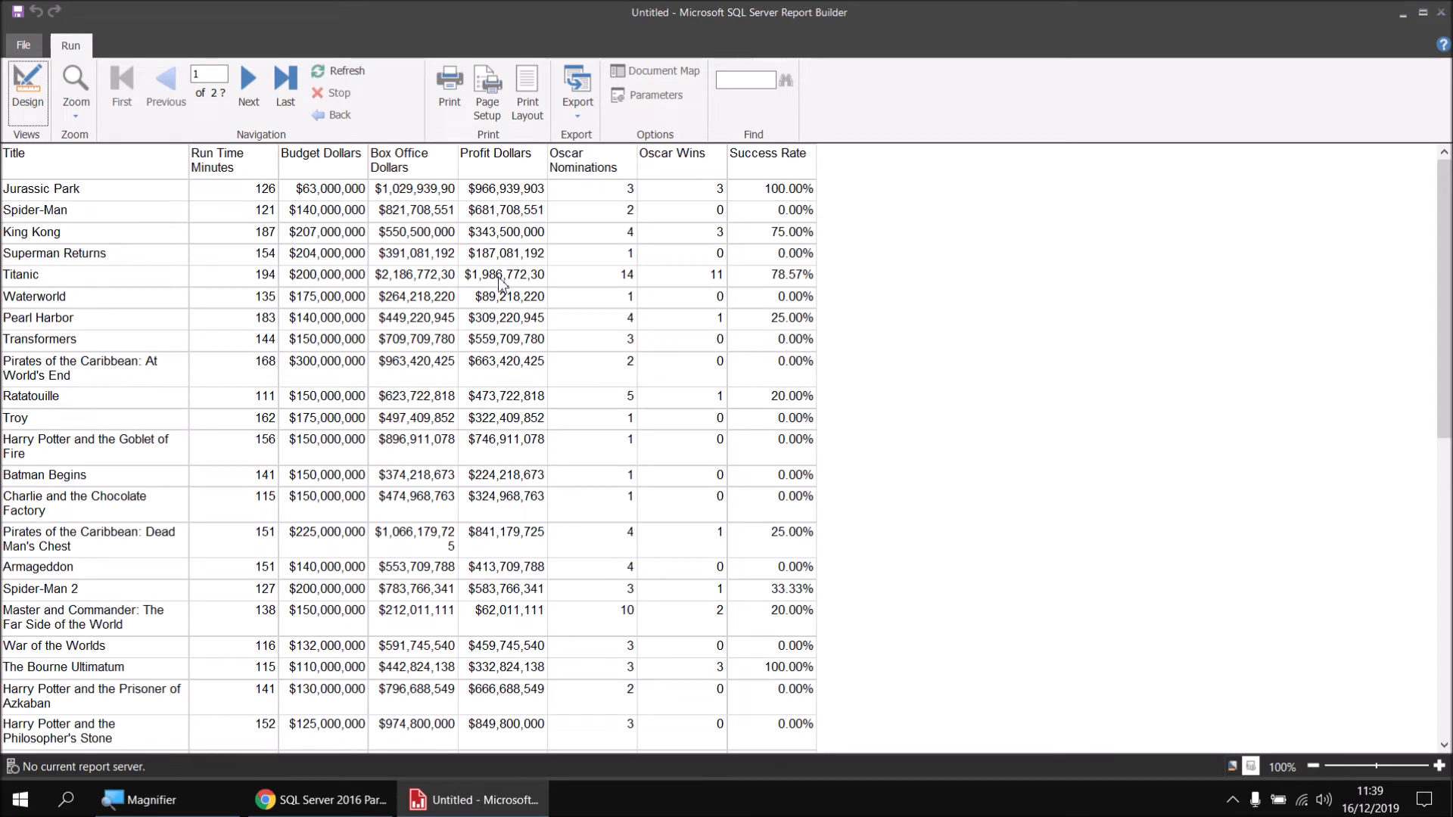
pyautogui.click(26, 97)
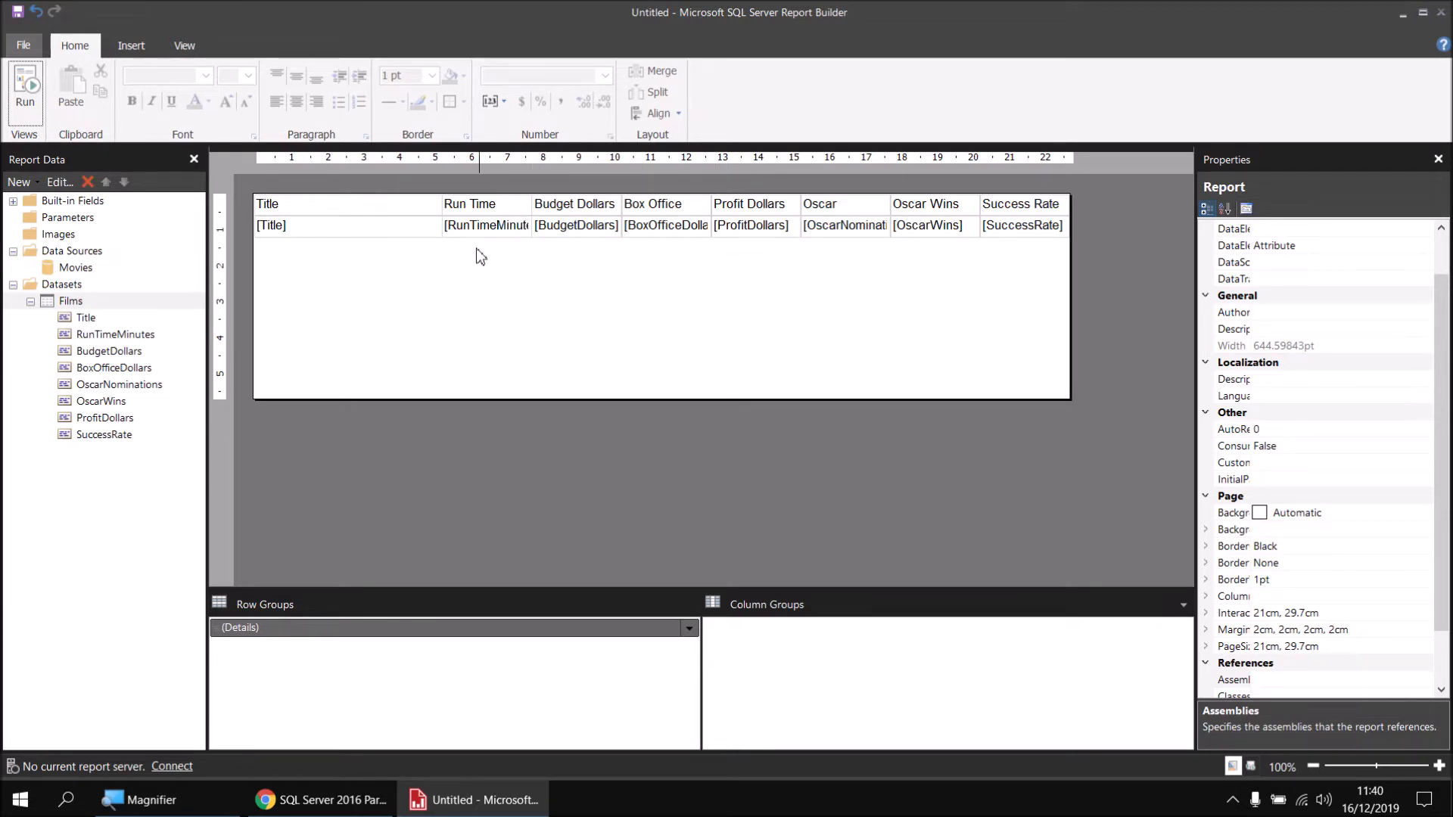
# Add a calculated field named ProfitPerMinute to the Films dataset with the expression =Fields!ProfitDollars.Value/Fields!RunTimeMinutes.Value.
pyautogui.rightClick(92, 301)
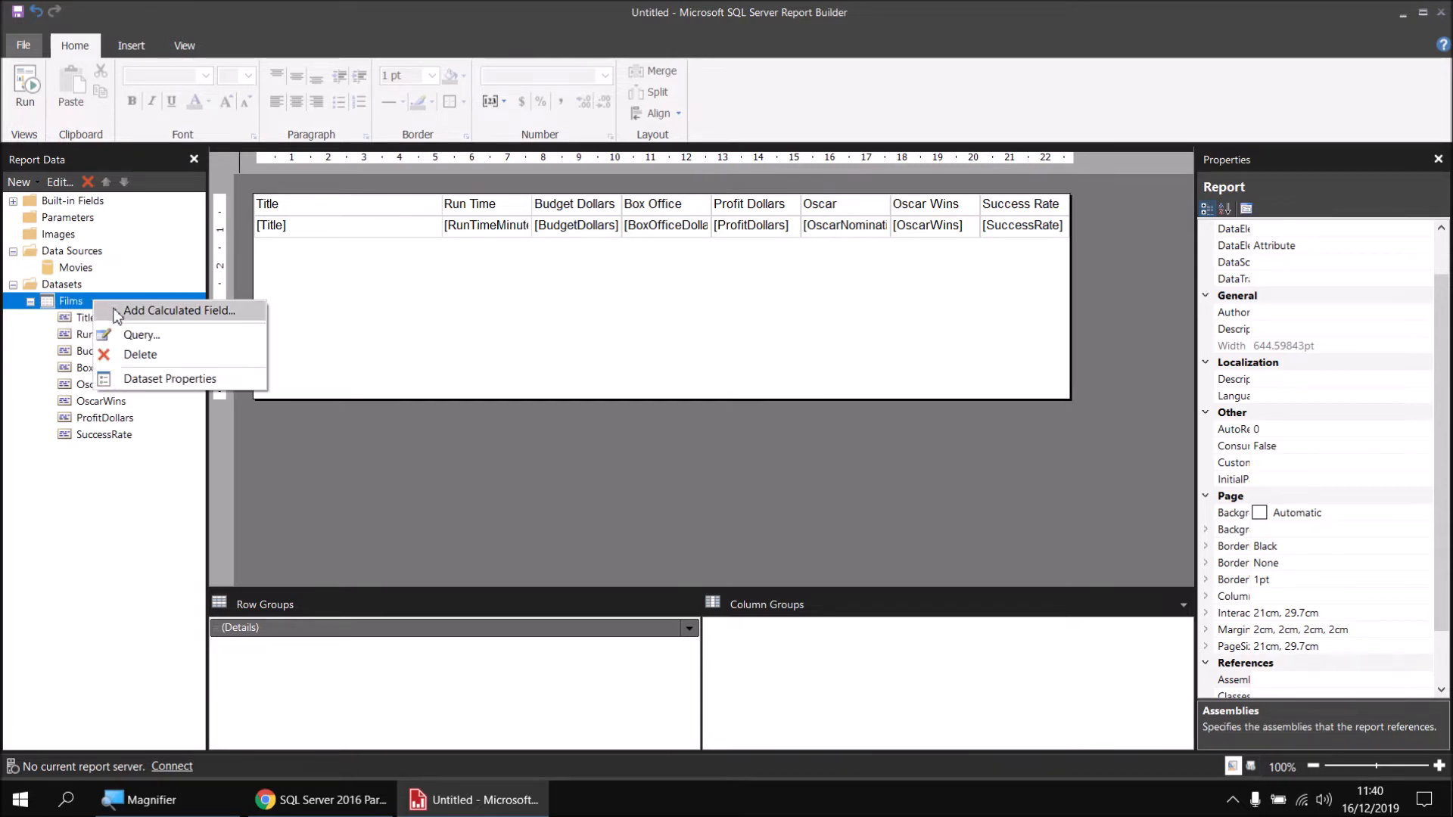
pyautogui.click(178, 310)
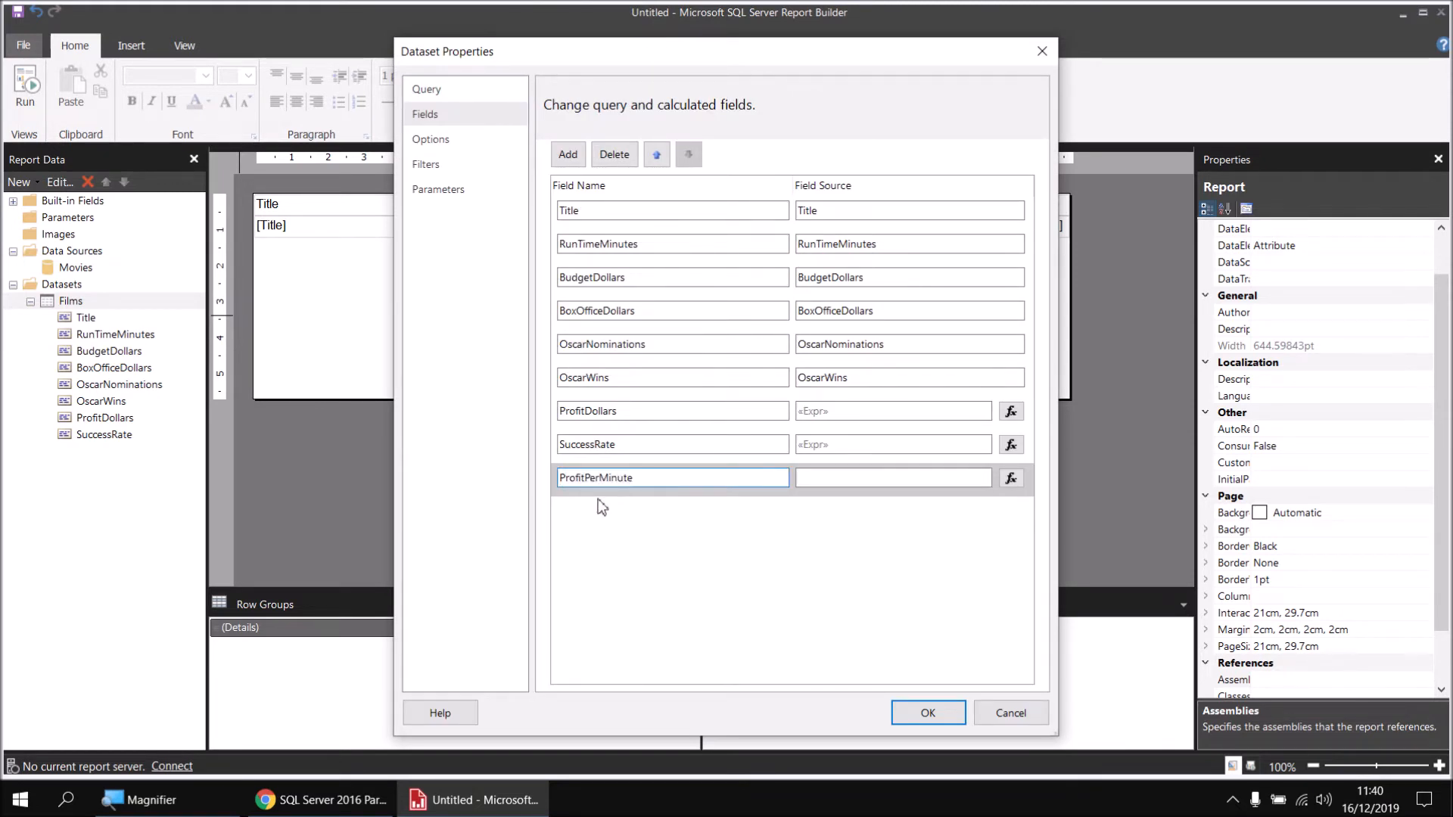
pyautogui.click(1011, 478)
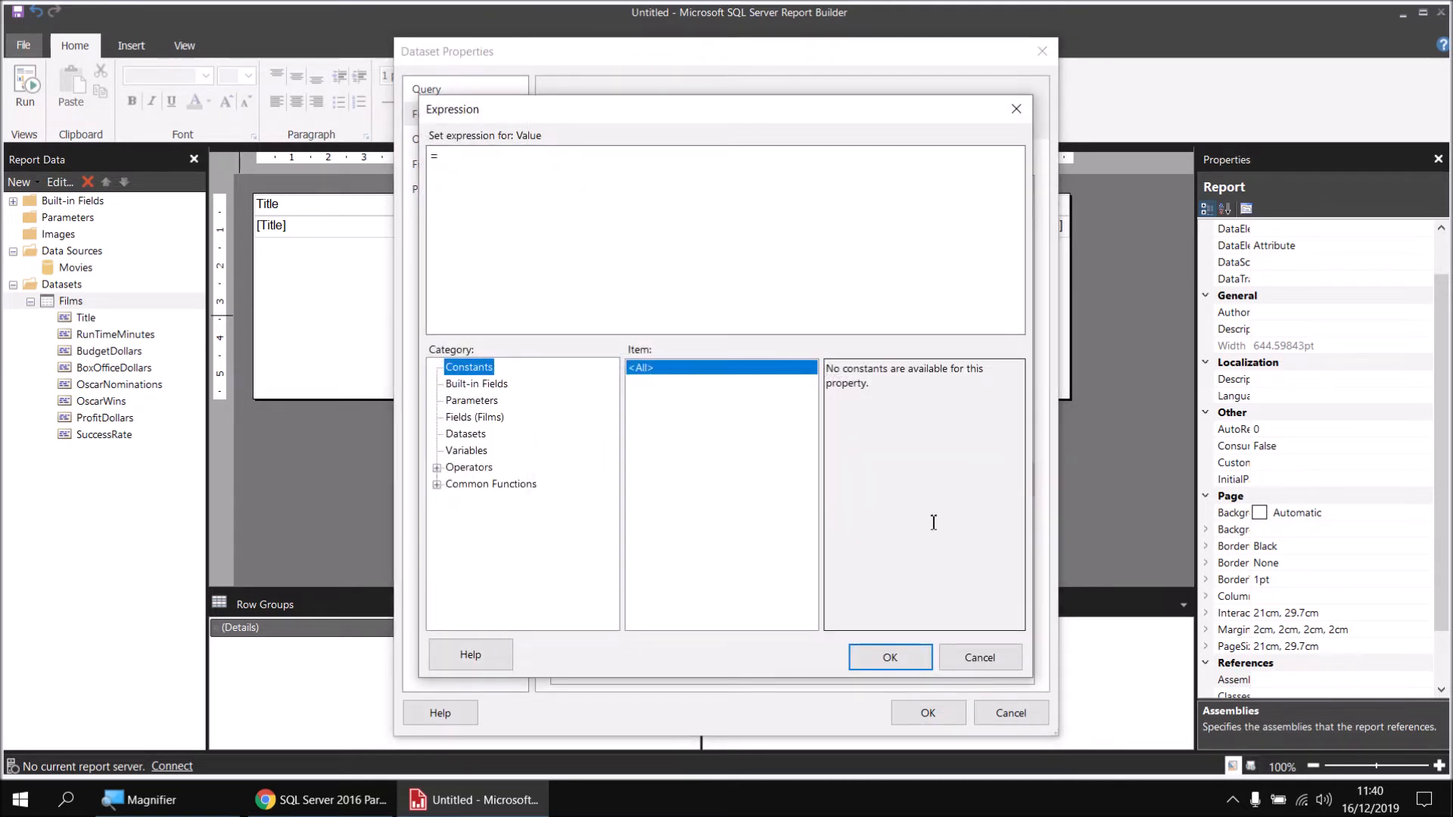
pyautogui.click(466, 420)
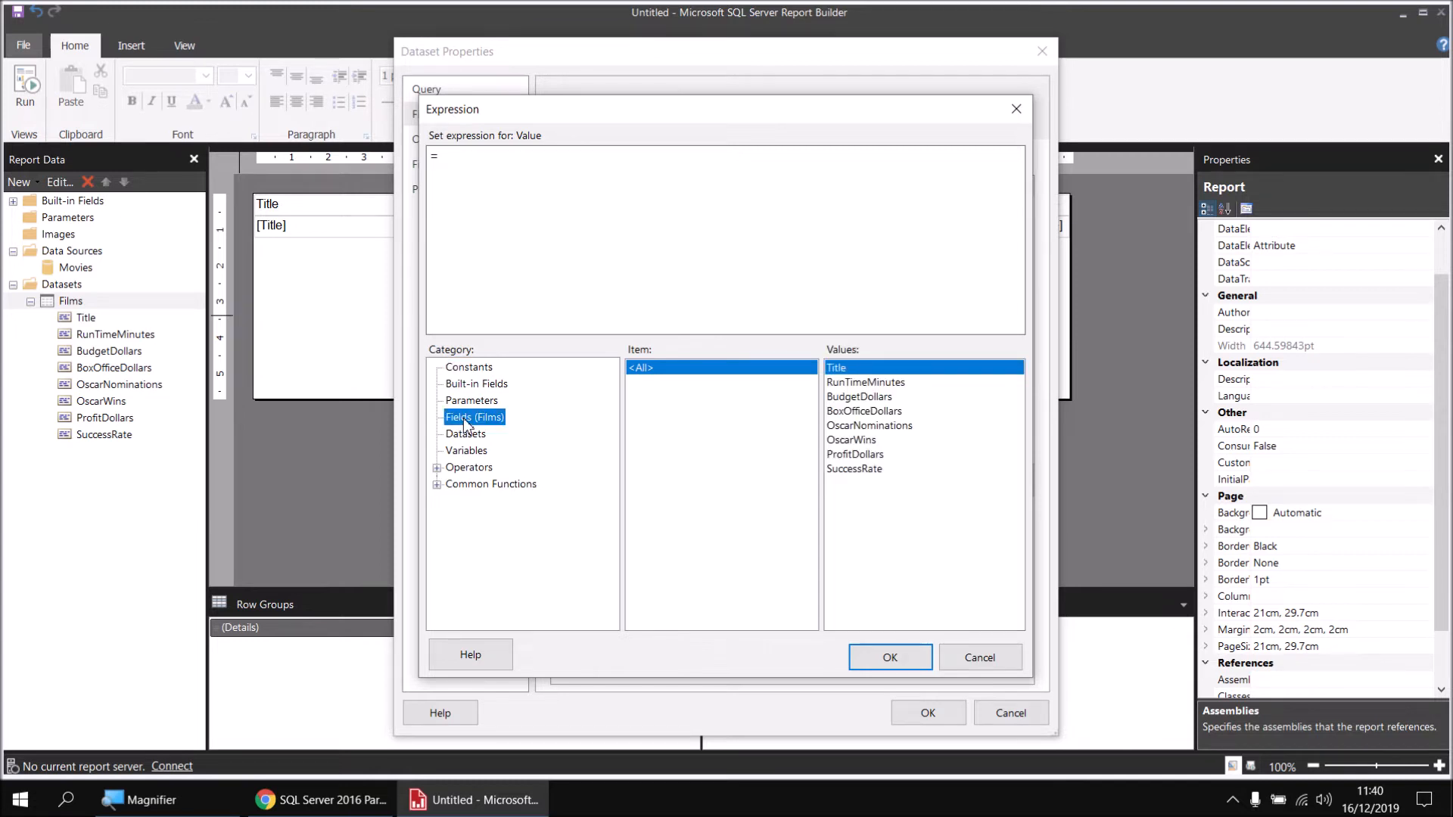
pyautogui.doubleClick(848, 455)
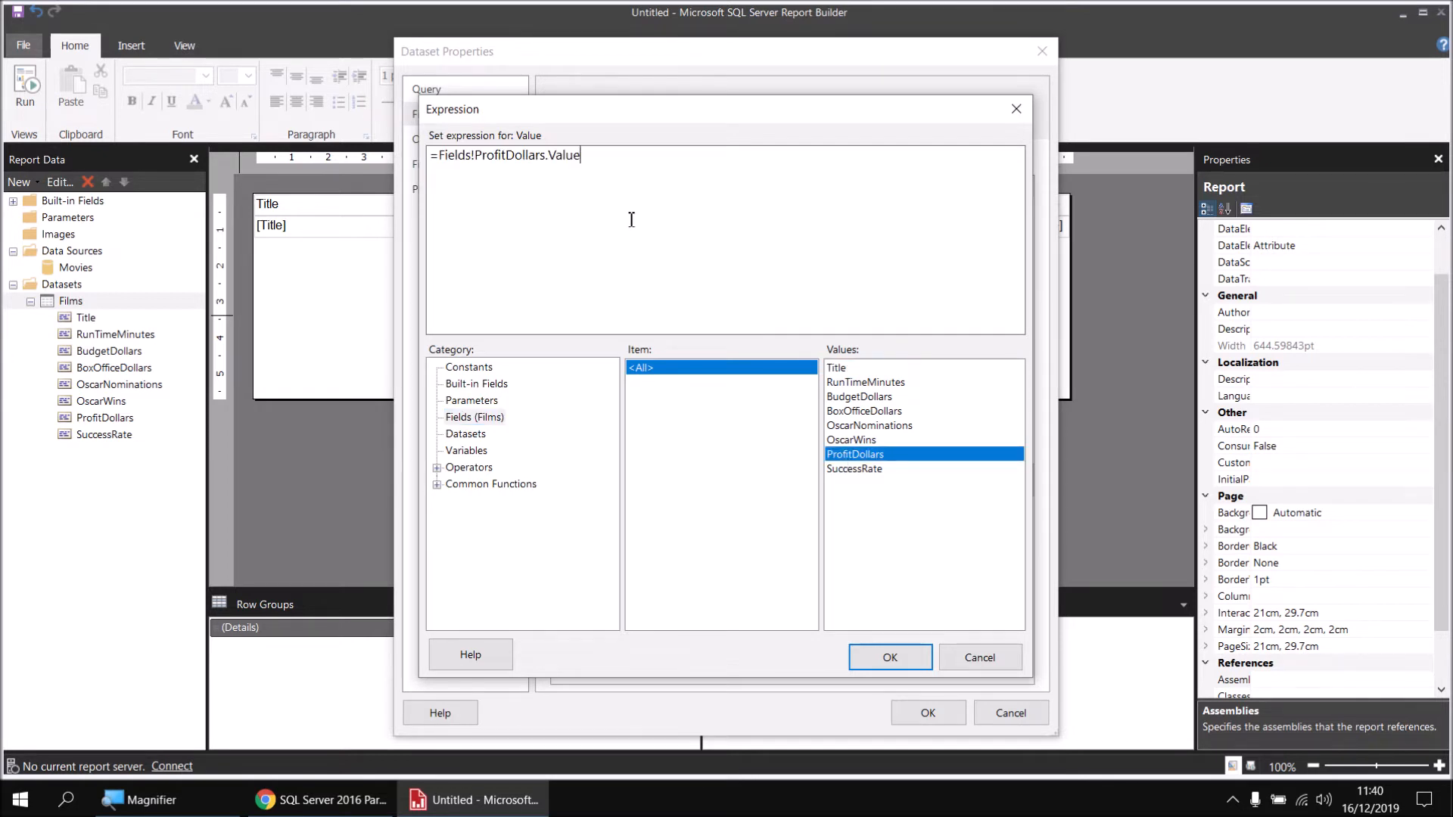
pyautogui.write('/')
pyautogui.doubleClick(855, 383)
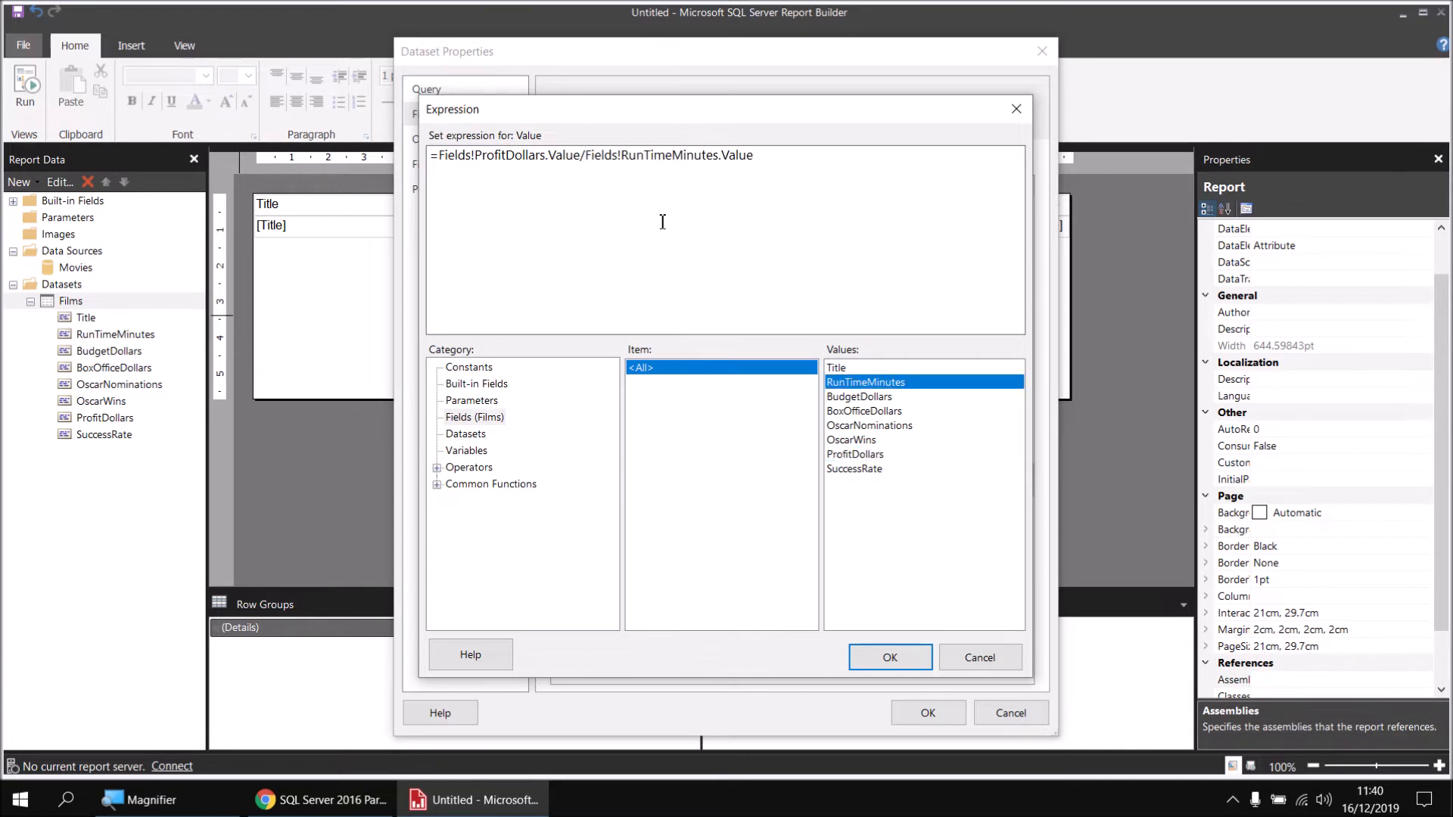
pyautogui.click(890, 656)
pyautogui.click(924, 715)
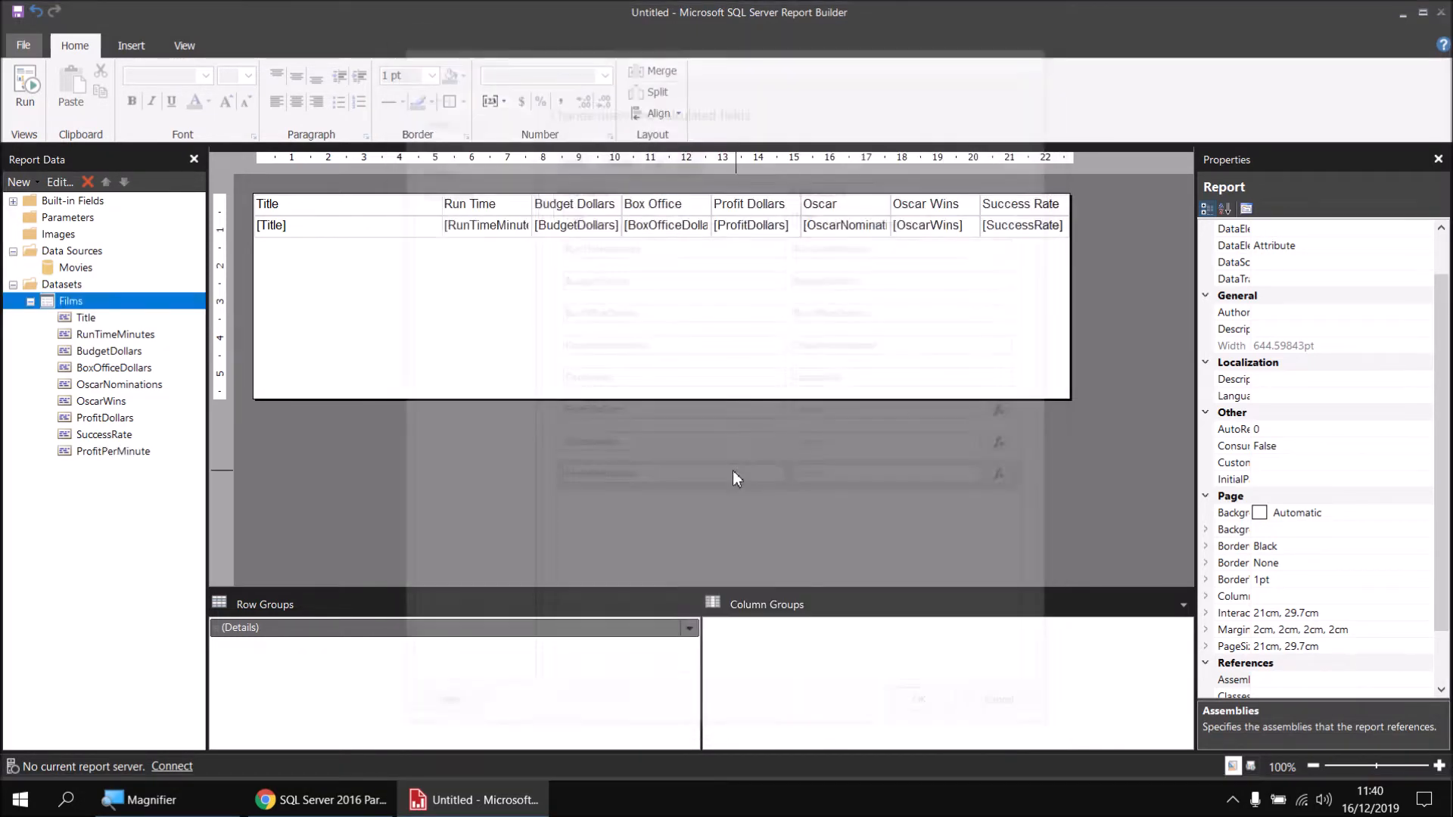
# Insert a ProfitPerMinute column directly after Profit Dollars and give its detail cell the Currency format with the 1000 separator.
pyautogui.click(97, 453)
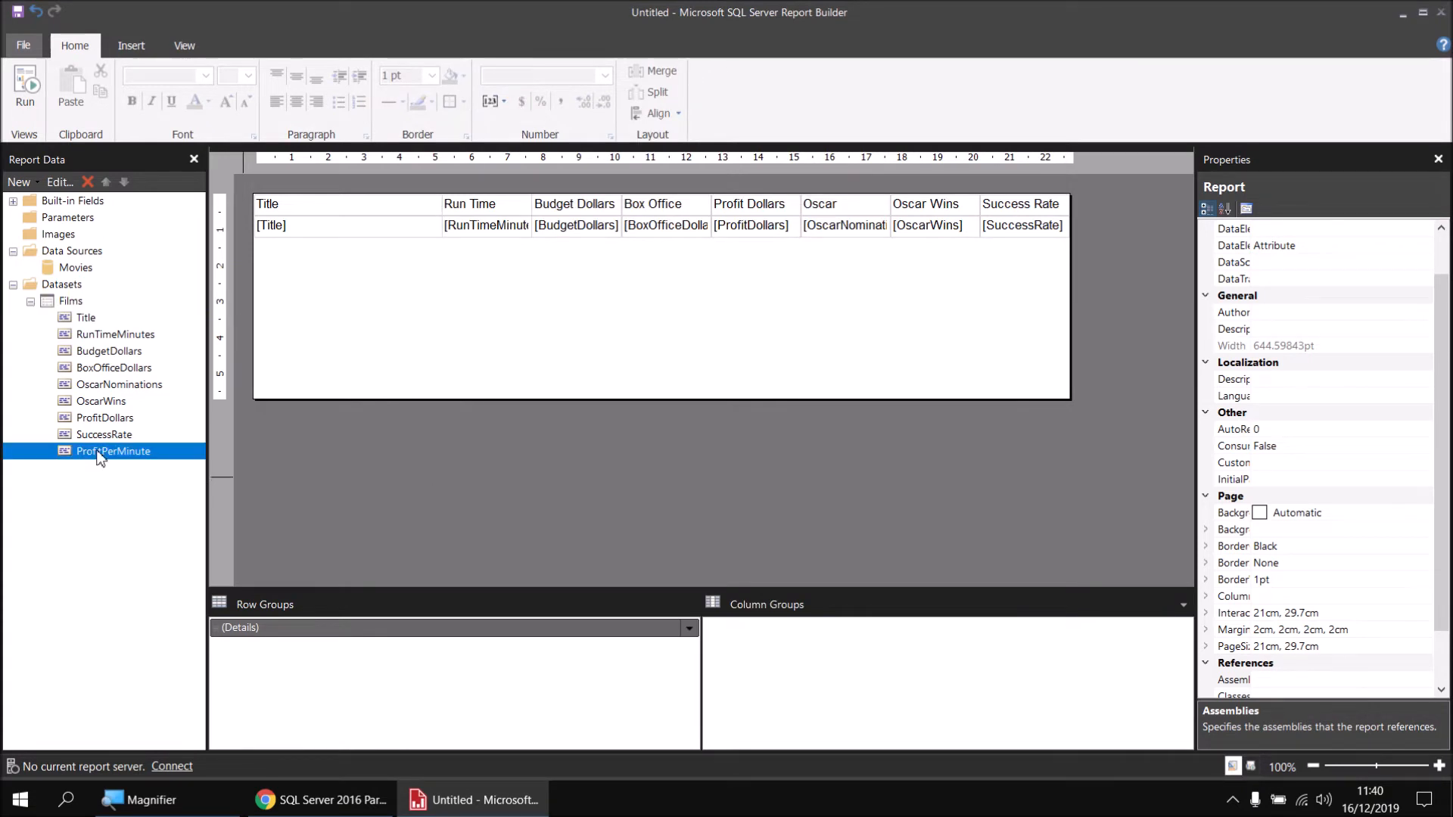
pyautogui.moveTo(97, 453); pyautogui.dragTo(795, 212)
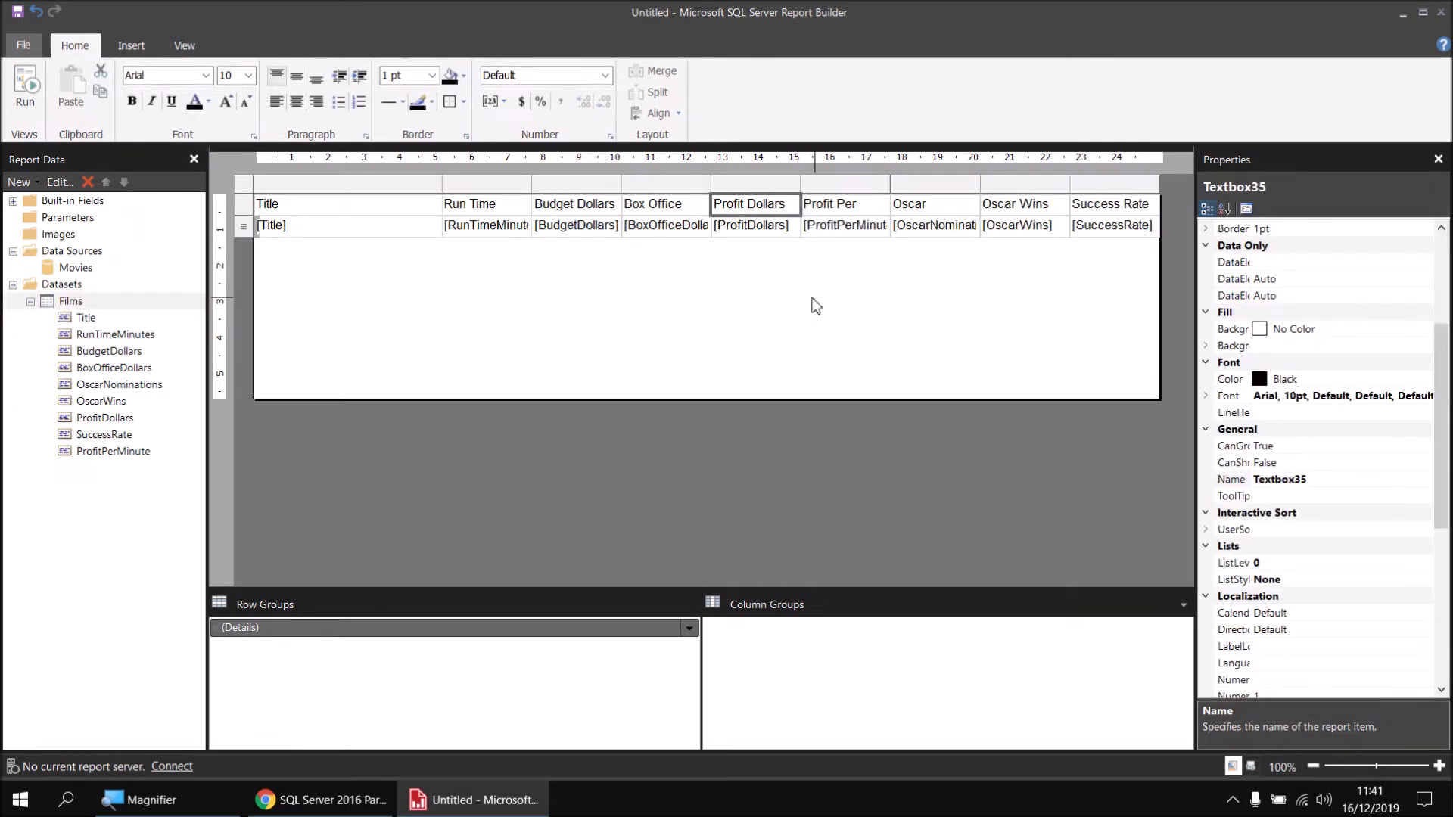
pyautogui.rightClick(819, 235)
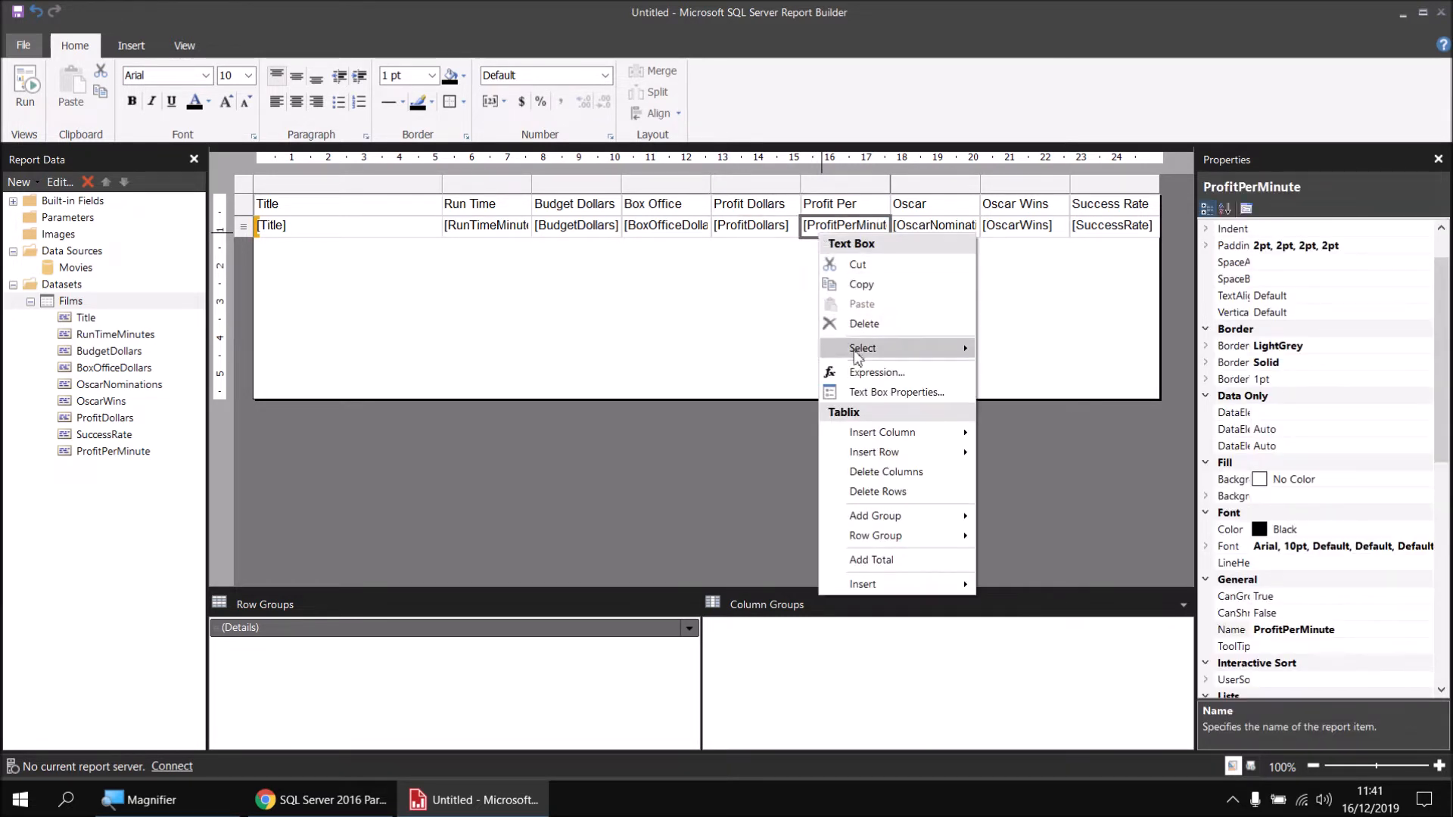
pyautogui.click(862, 392)
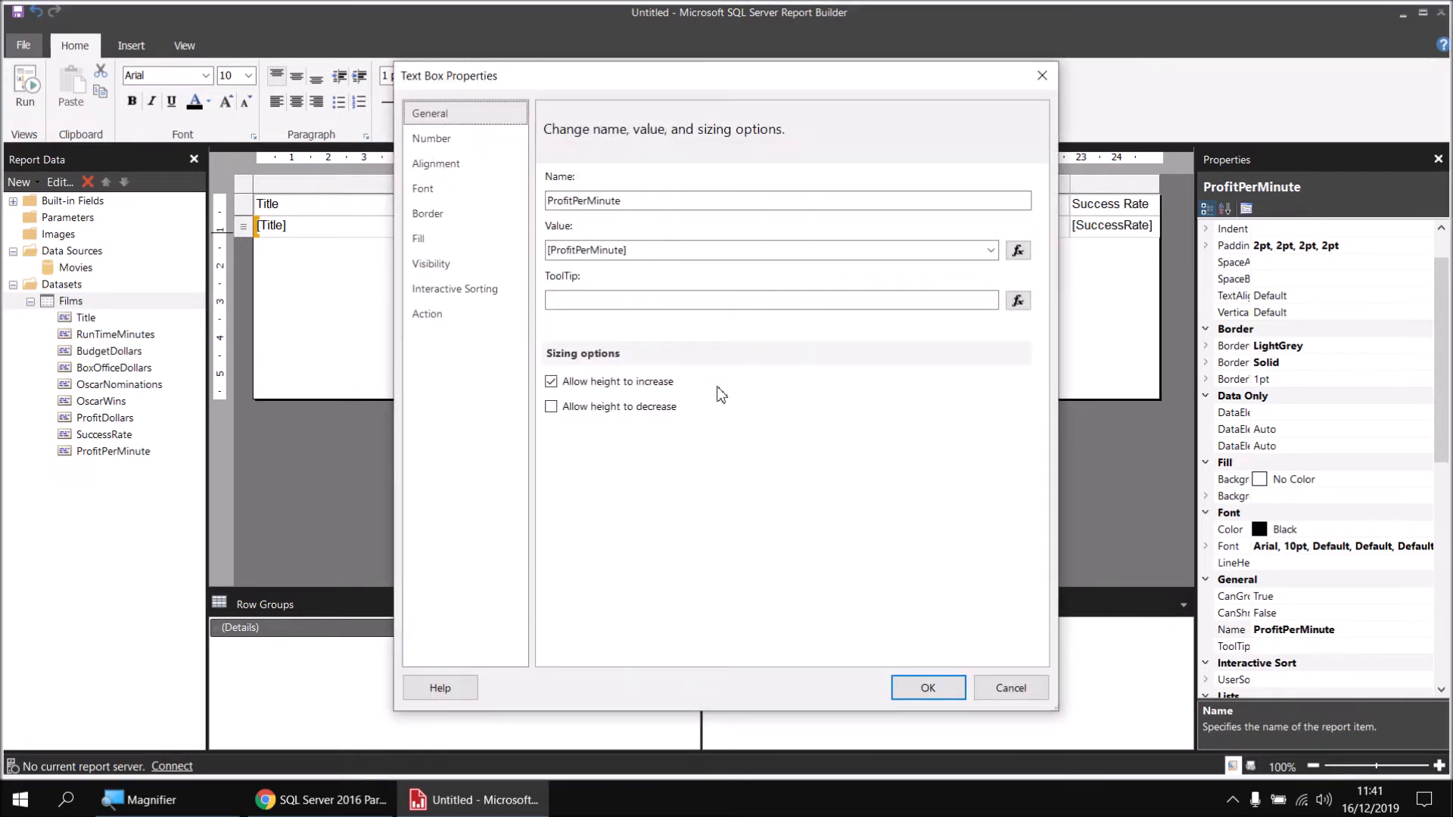
pyautogui.click(436, 141)
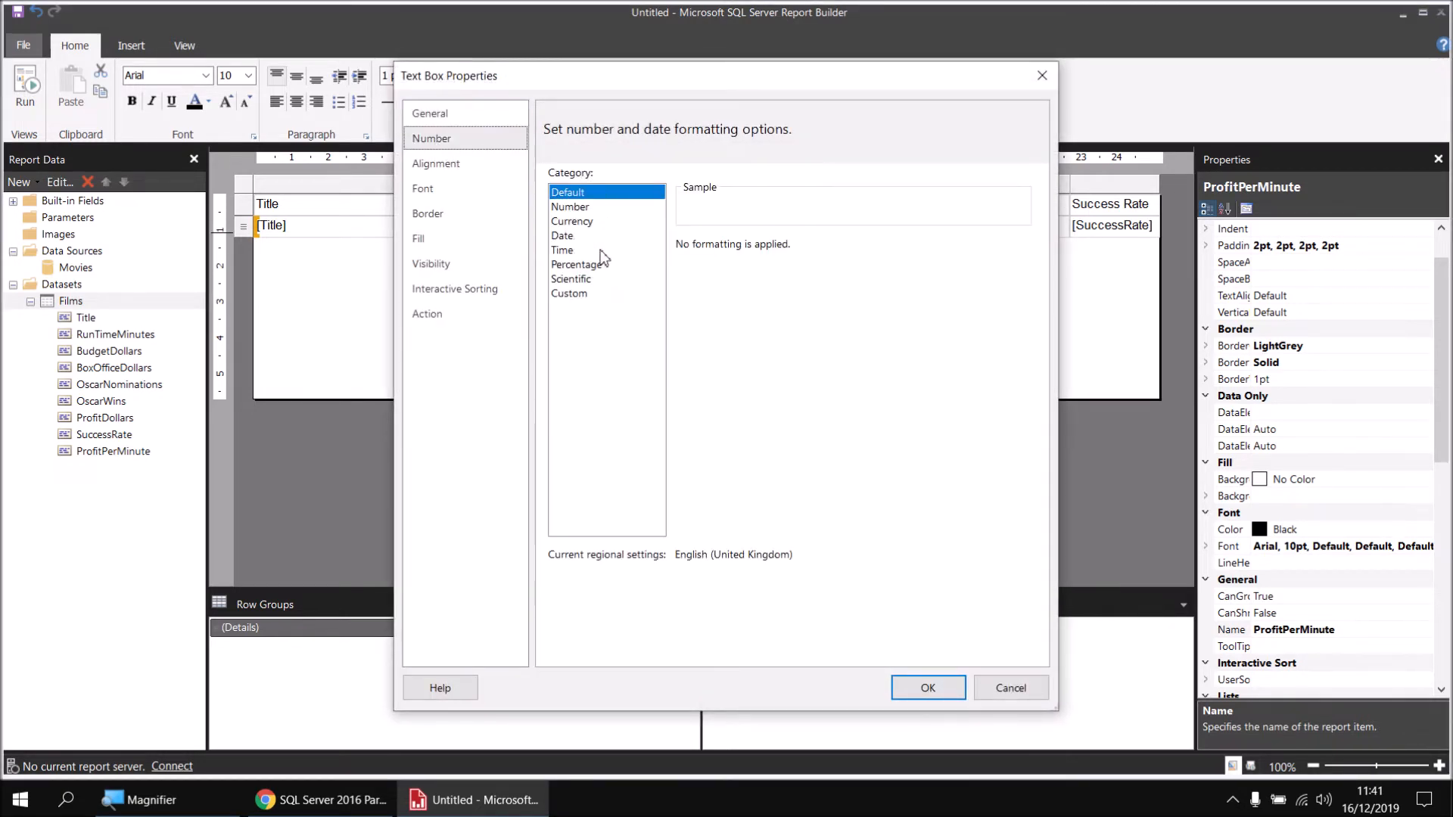
pyautogui.click(592, 225)
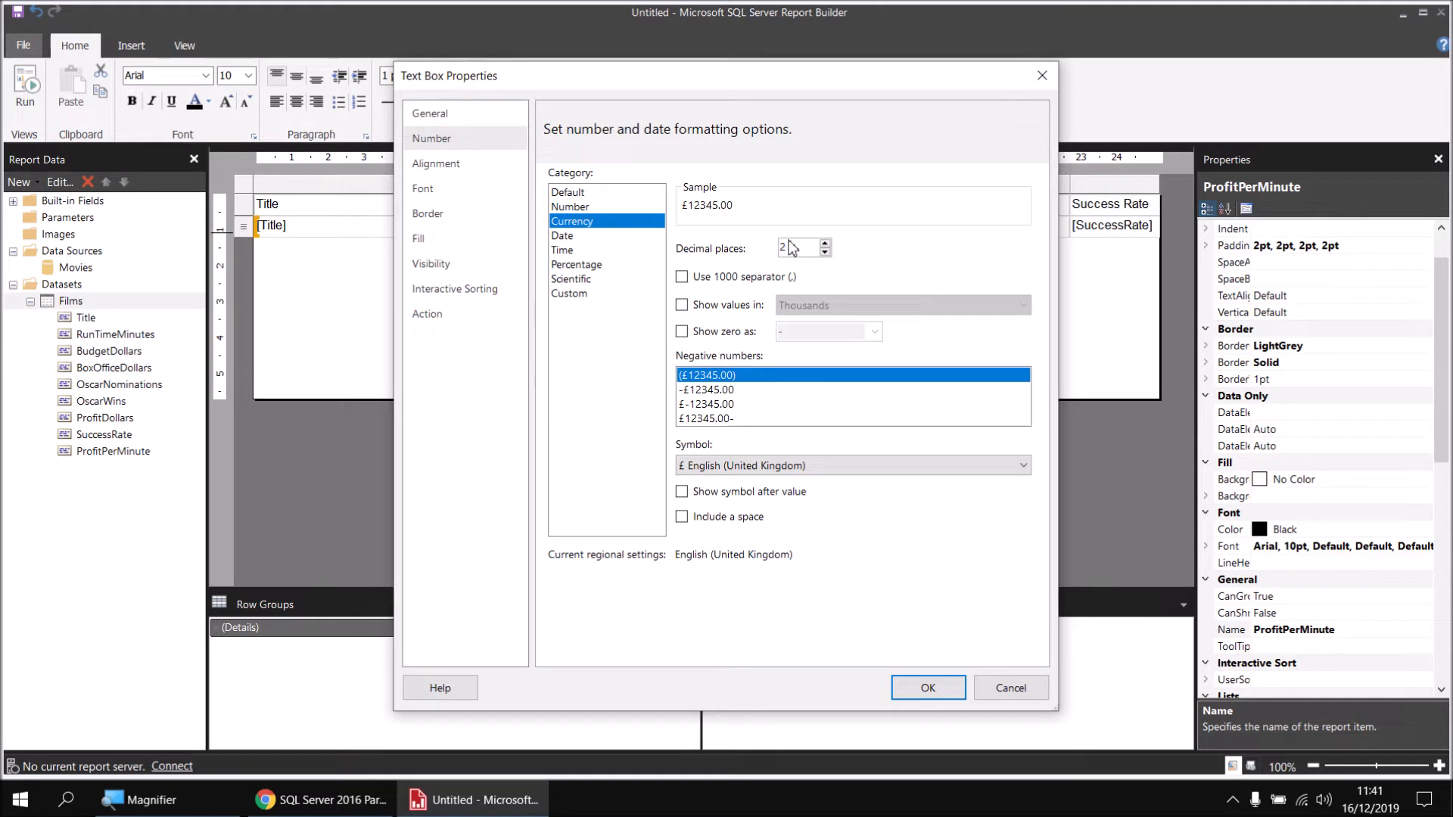
pyautogui.click(682, 277)
# Set the ProfitPerMinute cell's currency symbol to $ English (United States), apply the formatting and preview the report.
pyautogui.click(749, 465)
pyautogui.moveTo(1022, 102); pyautogui.dragTo(1025, 73)
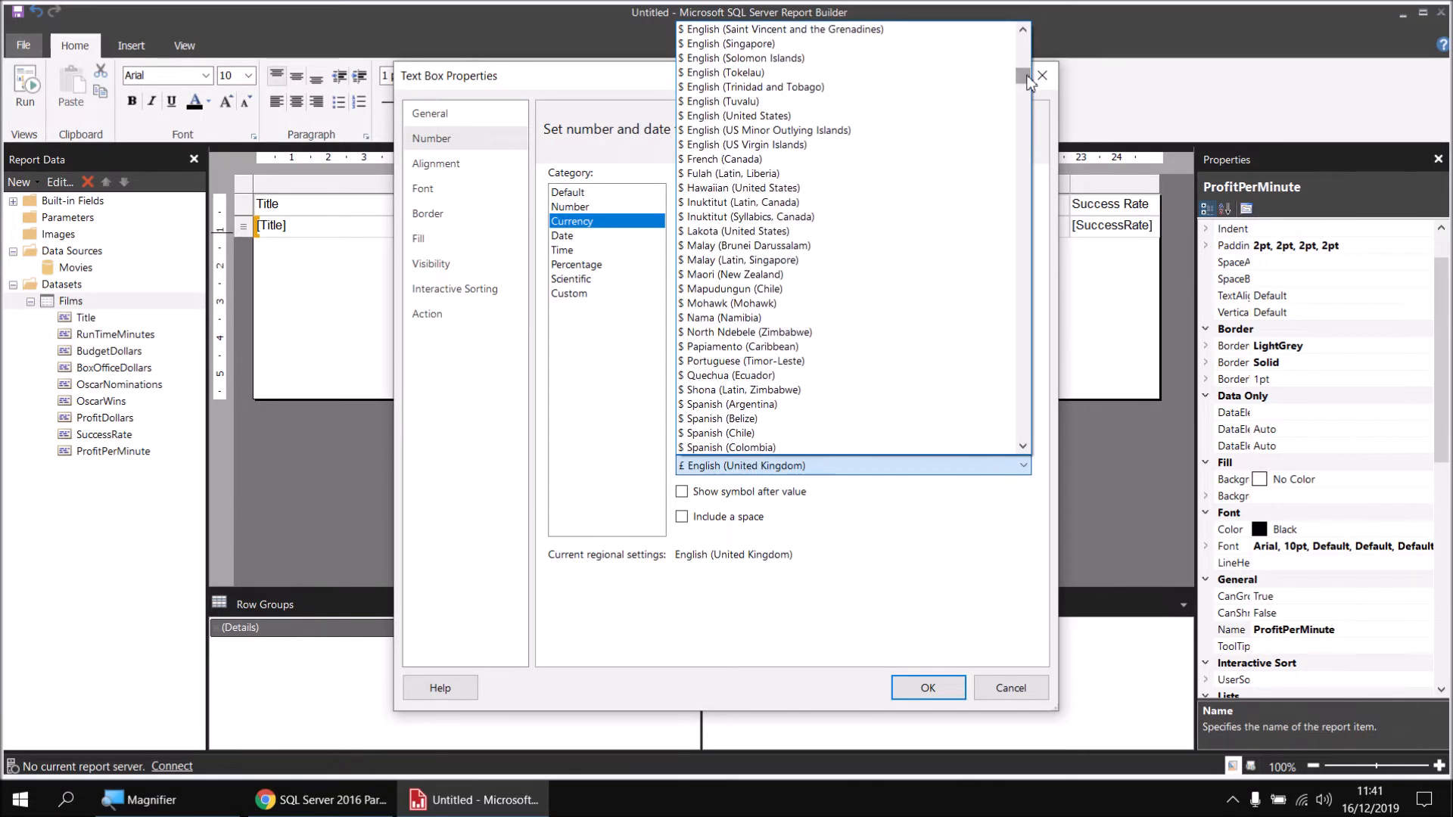
pyautogui.click(830, 110)
pyautogui.click(910, 684)
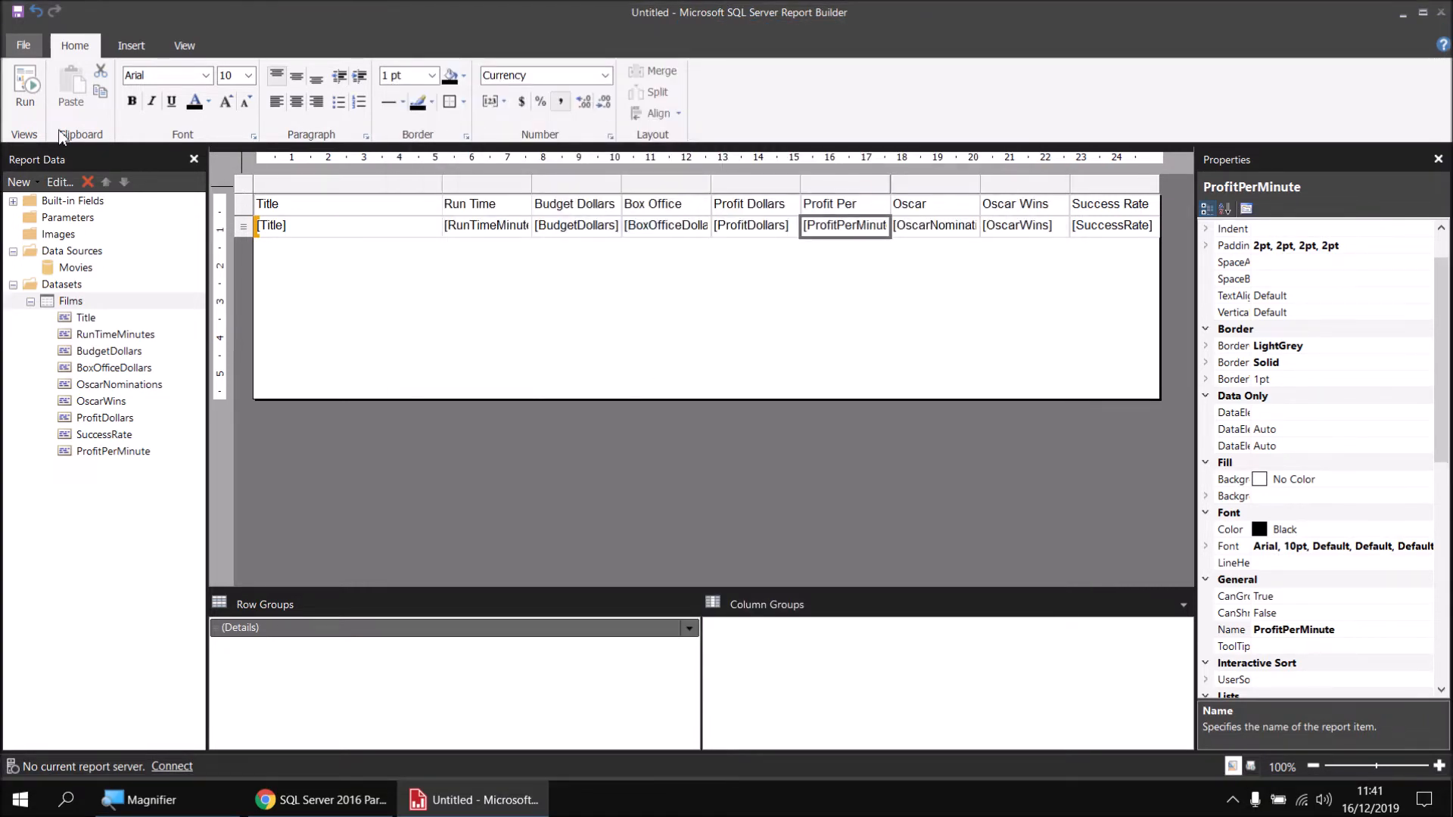
pyautogui.click(28, 89)
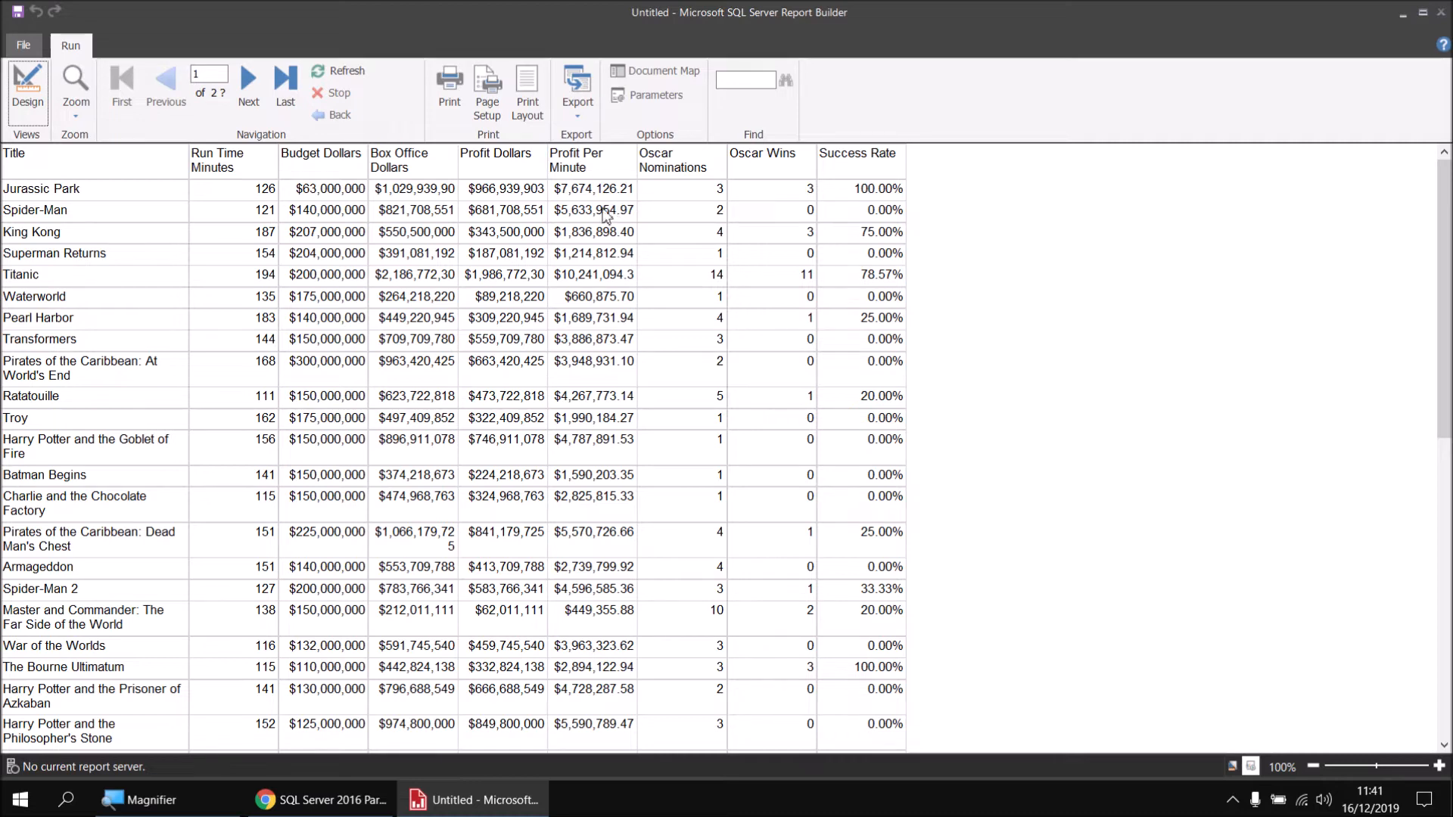
pyautogui.click(22, 95)
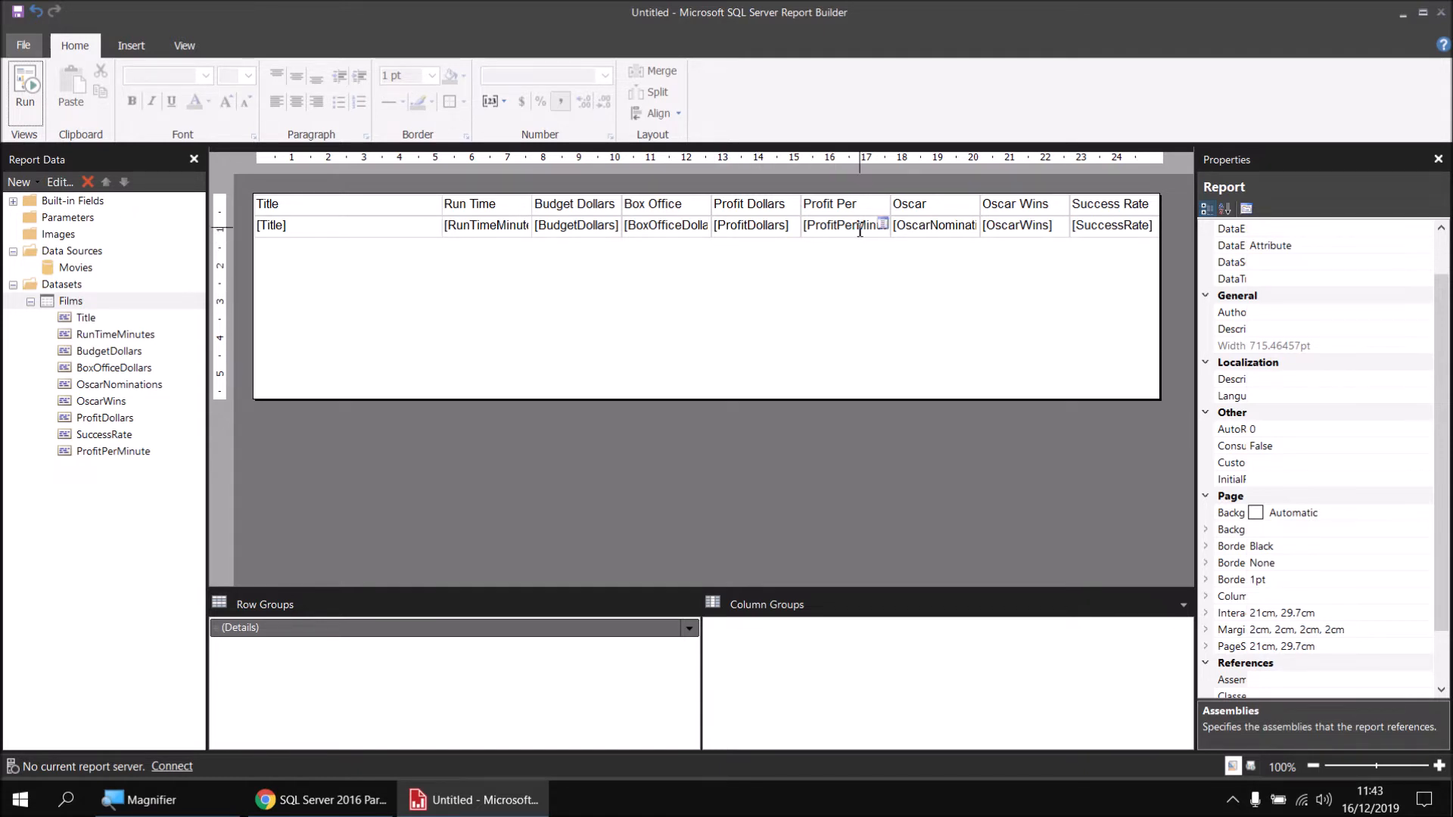
# Sort the films table by ProfitPerMinute in Z to A order and preview the report.
pyautogui.click(349, 227)
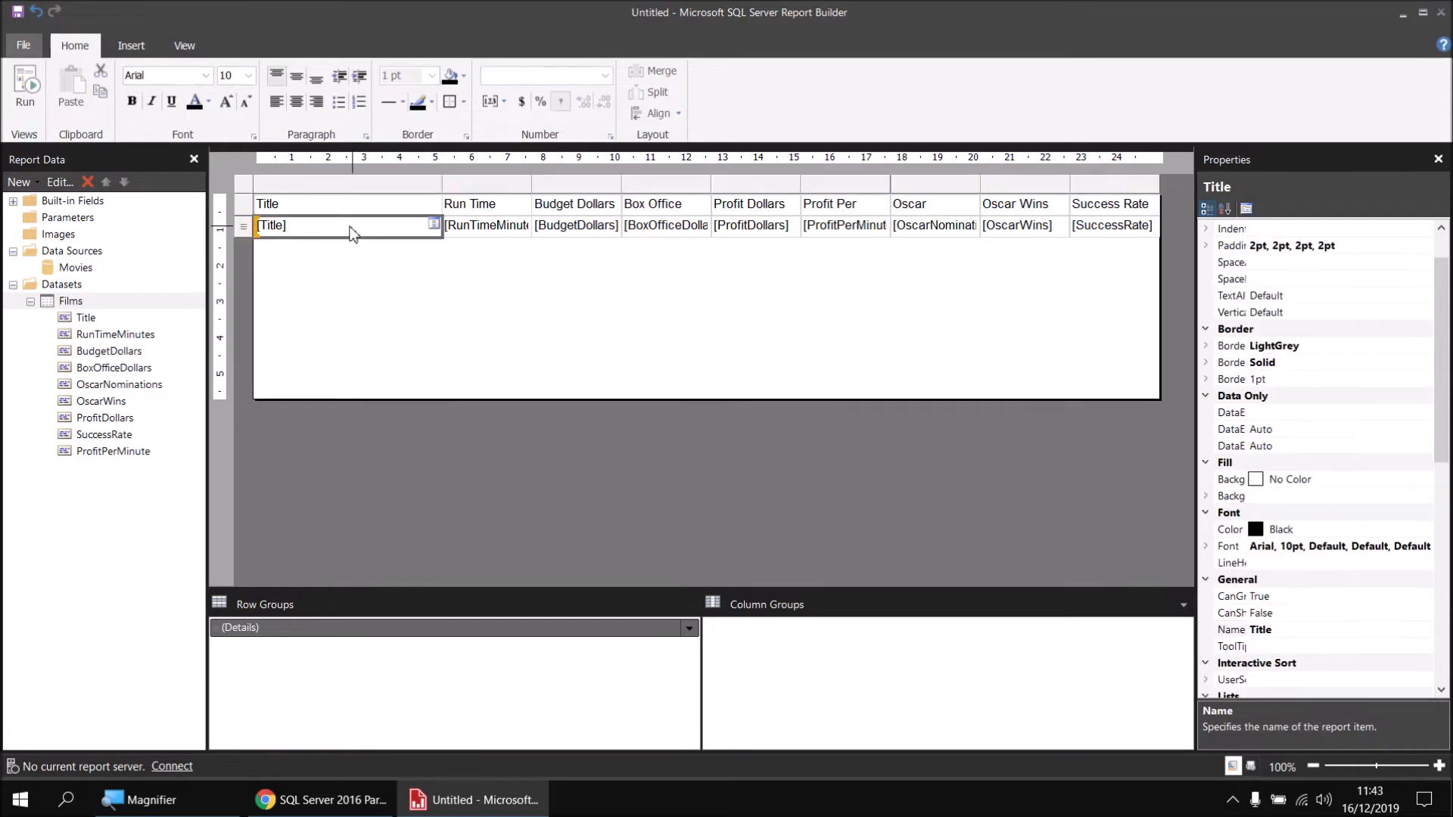
pyautogui.rightClick(243, 185)
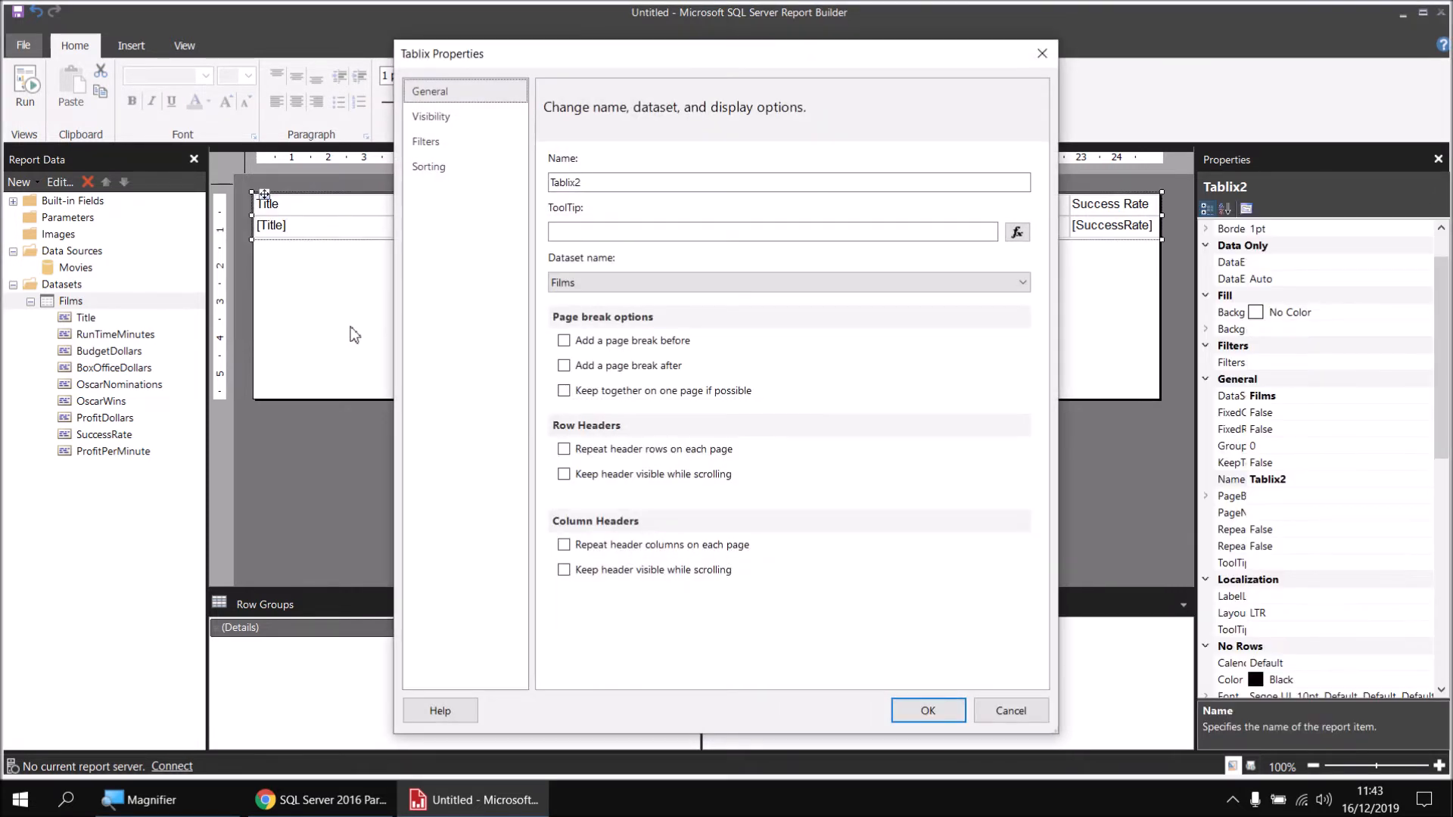
pyautogui.click(431, 171)
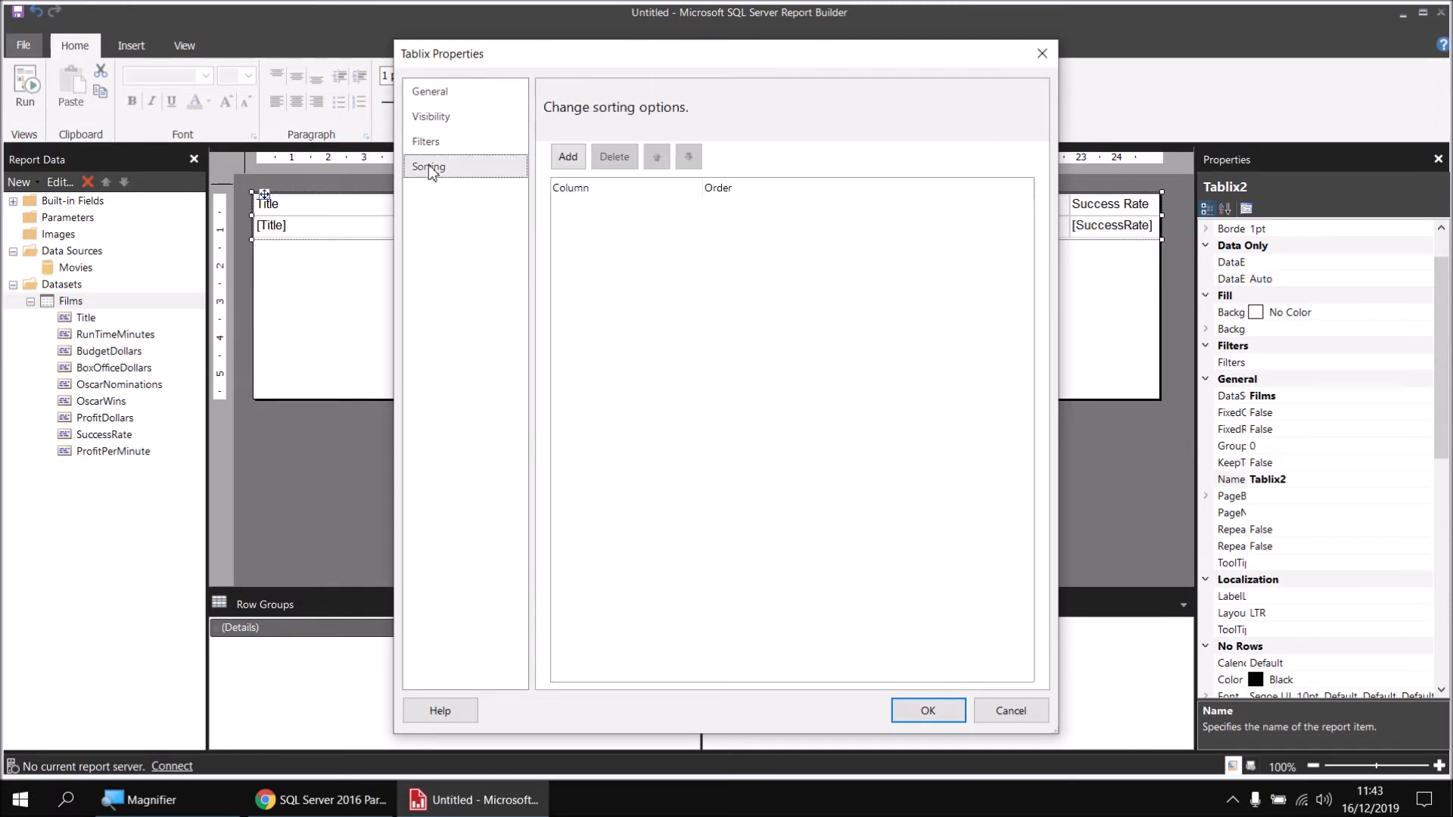
pyautogui.click(568, 157)
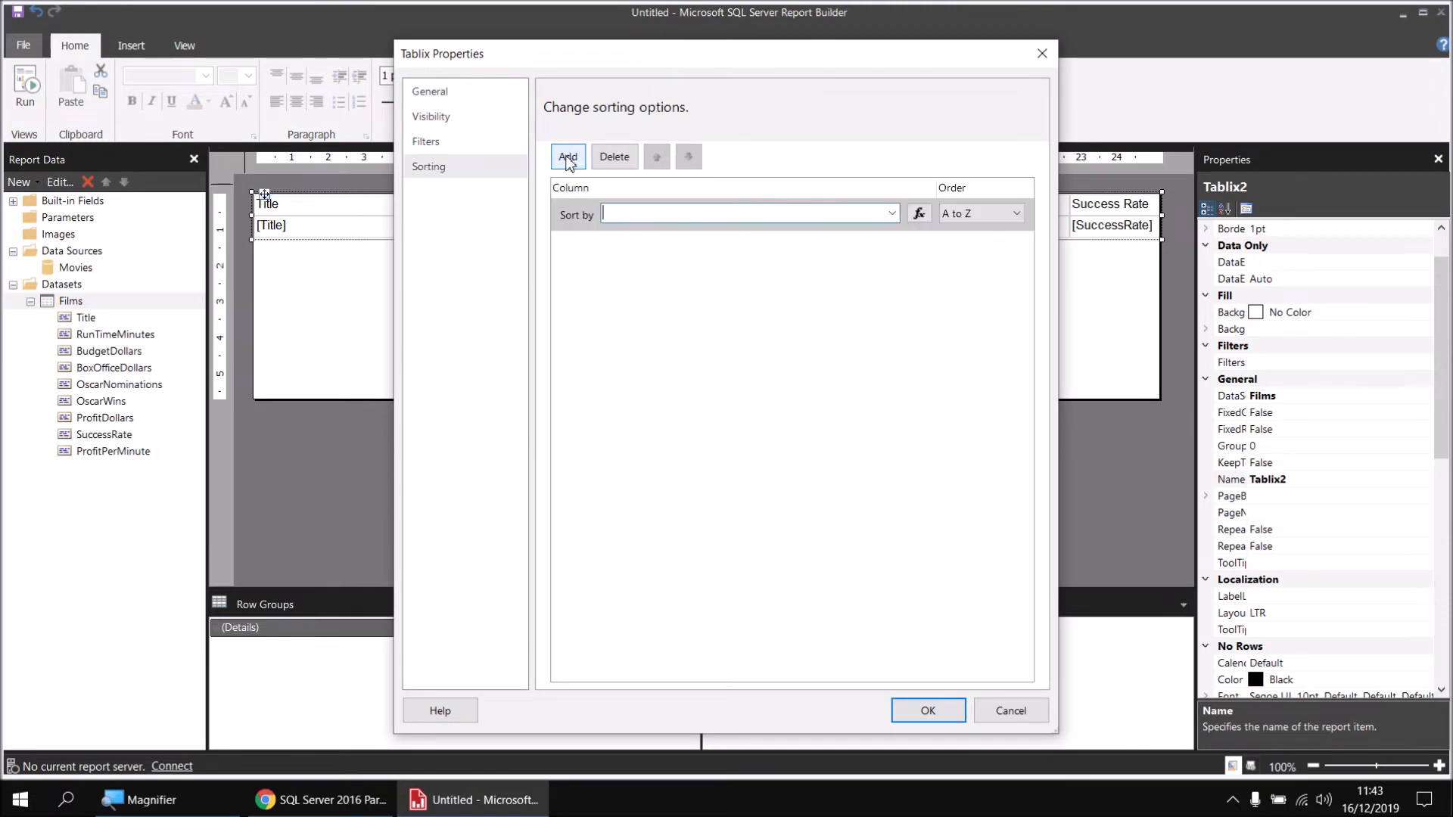
pyautogui.click(892, 214)
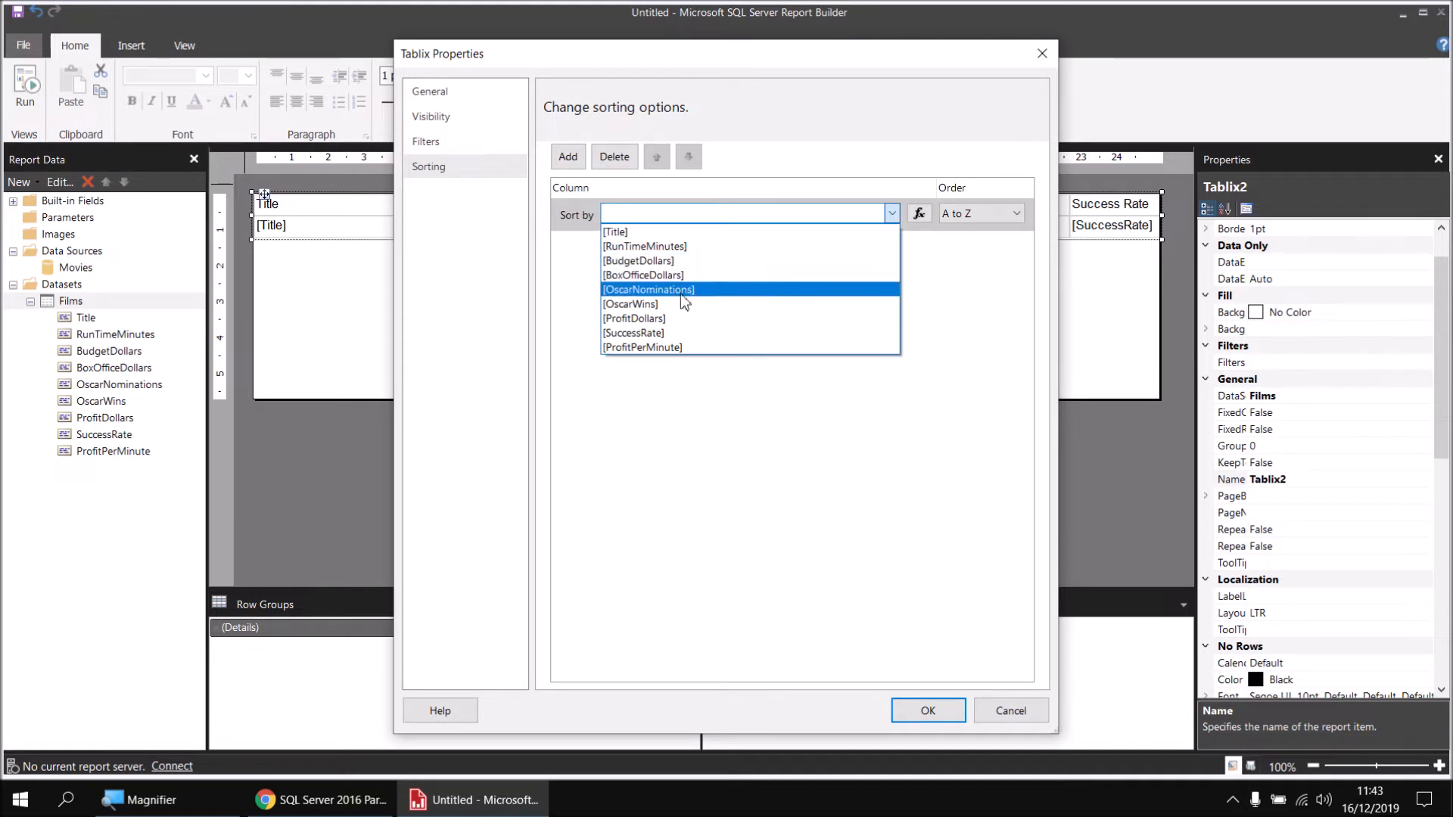
pyautogui.click(678, 348)
pyautogui.click(979, 213)
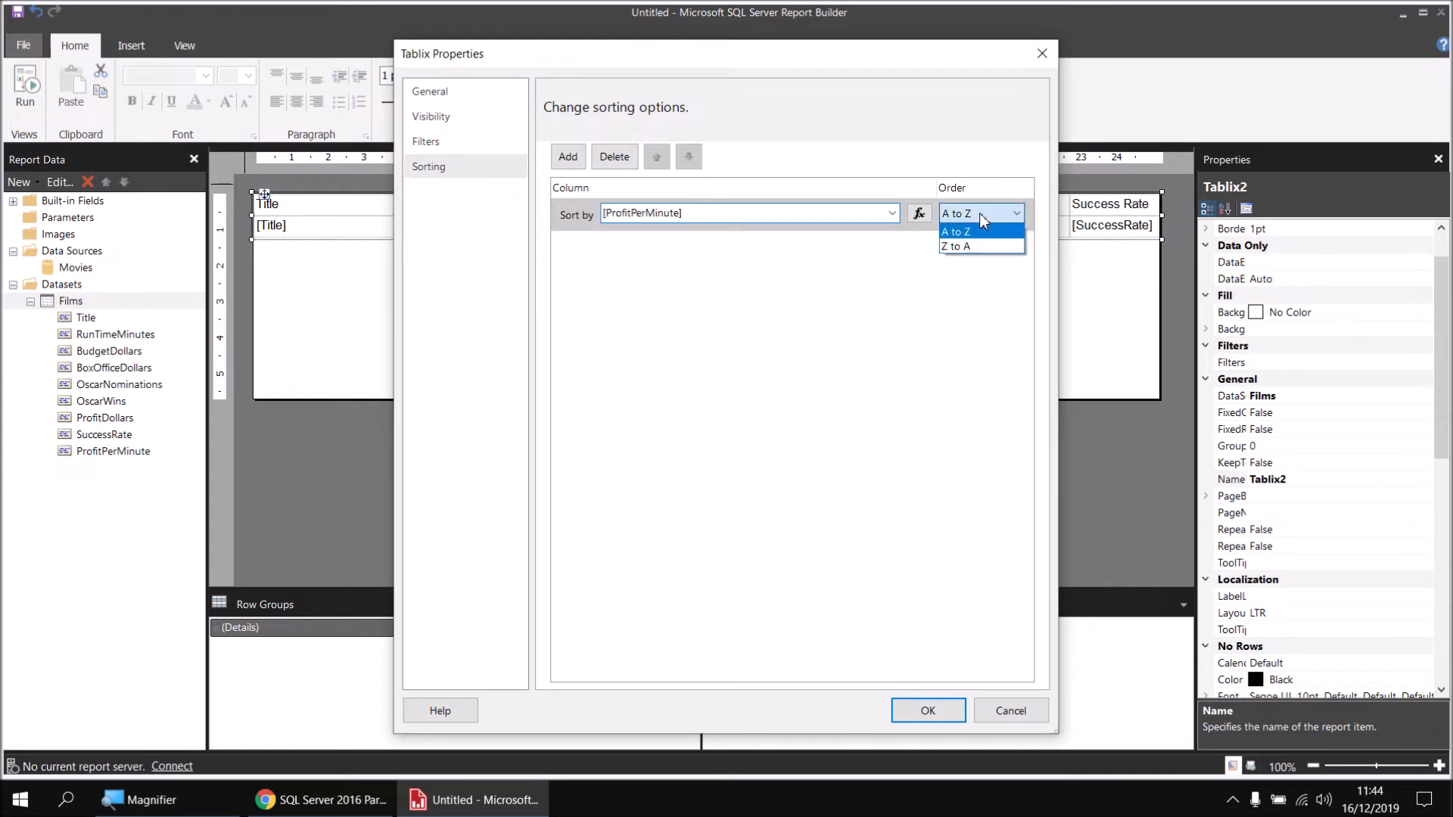
pyautogui.click(974, 242)
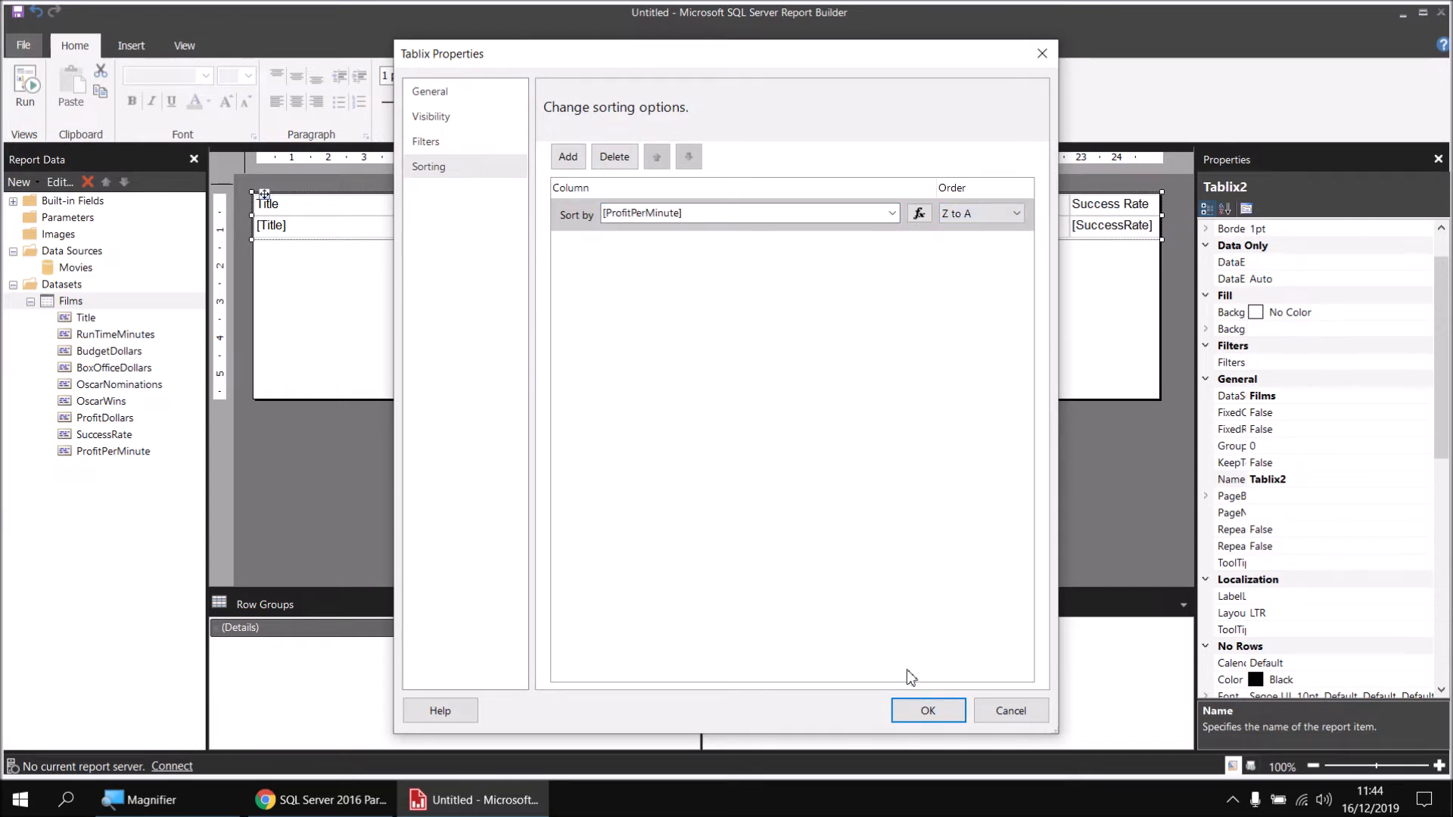
pyautogui.click(924, 711)
pyautogui.click(25, 87)
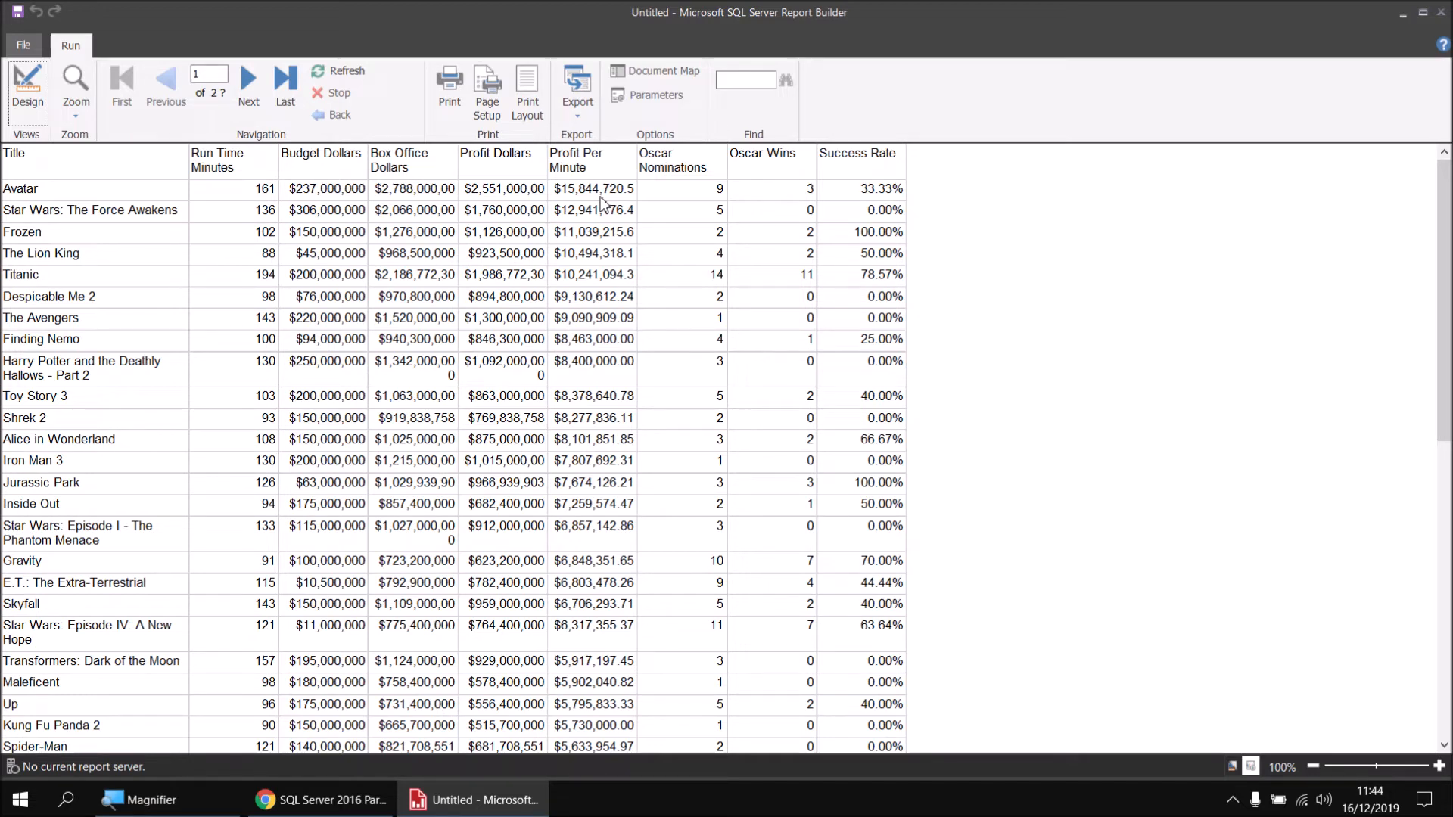
# Return to the report design and add a new blank filter to the Films dataset.
pyautogui.click(28, 91)
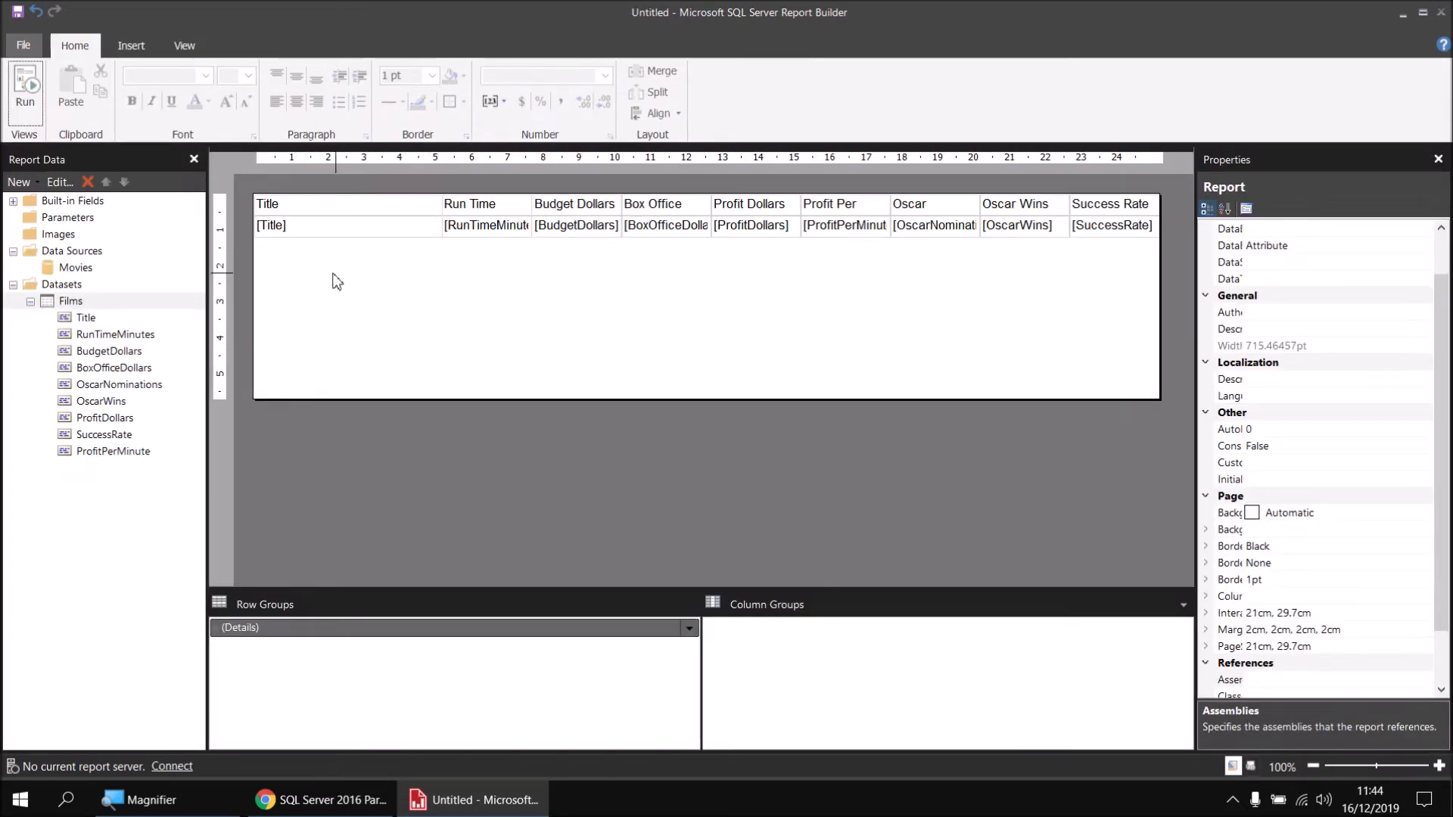
pyautogui.rightClick(91, 304)
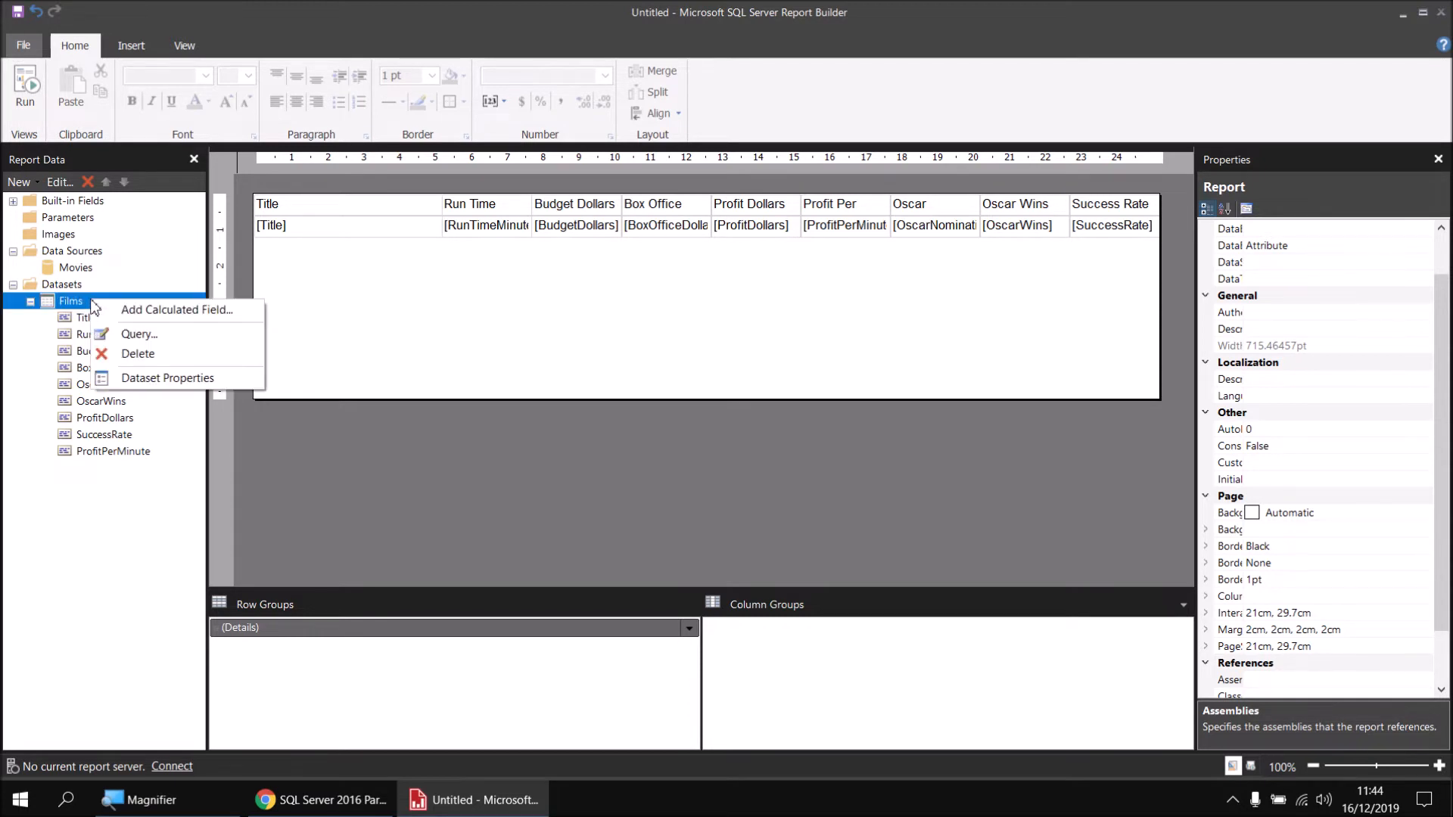
pyautogui.click(151, 380)
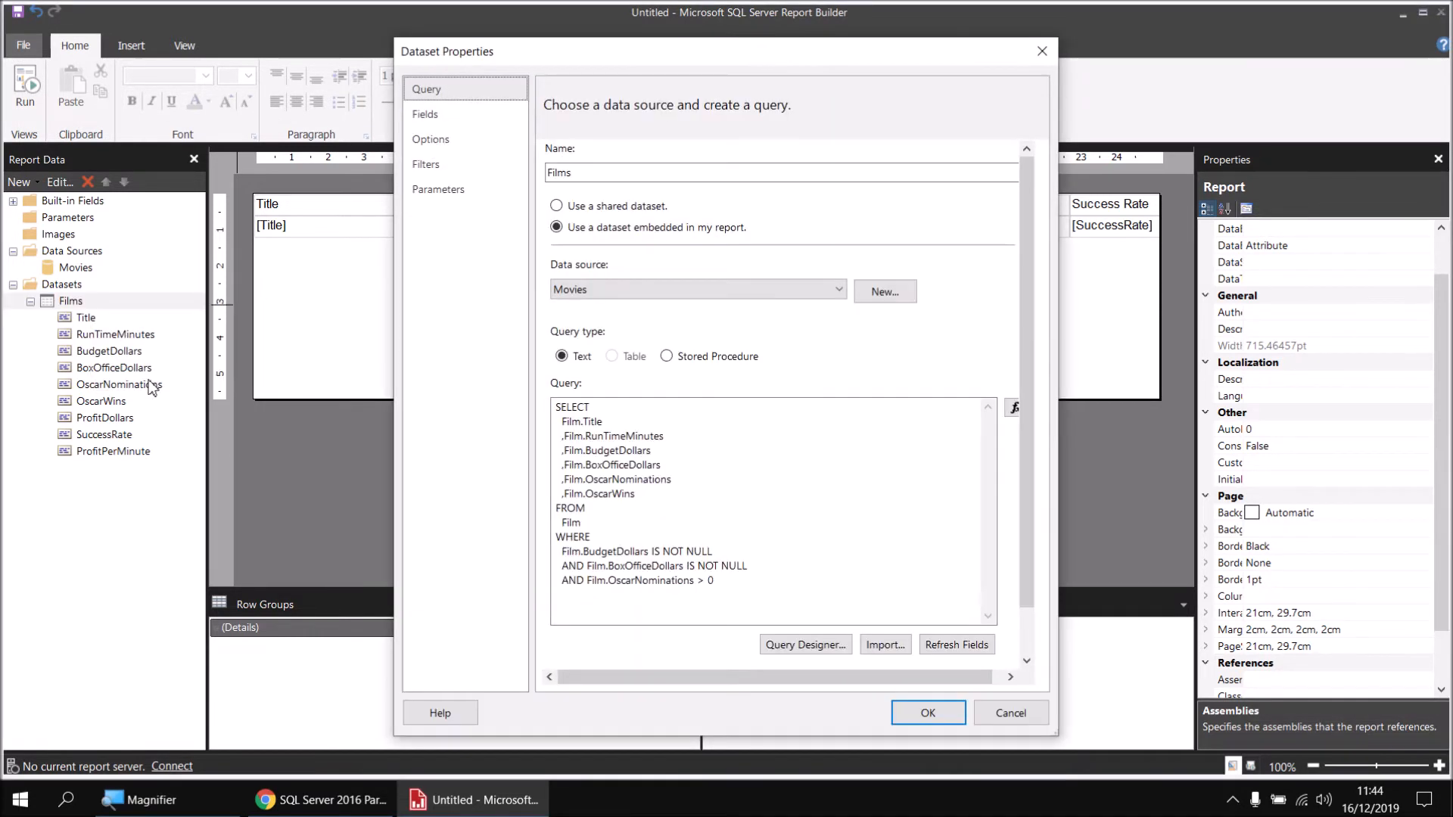
pyautogui.click(438, 165)
pyautogui.click(568, 181)
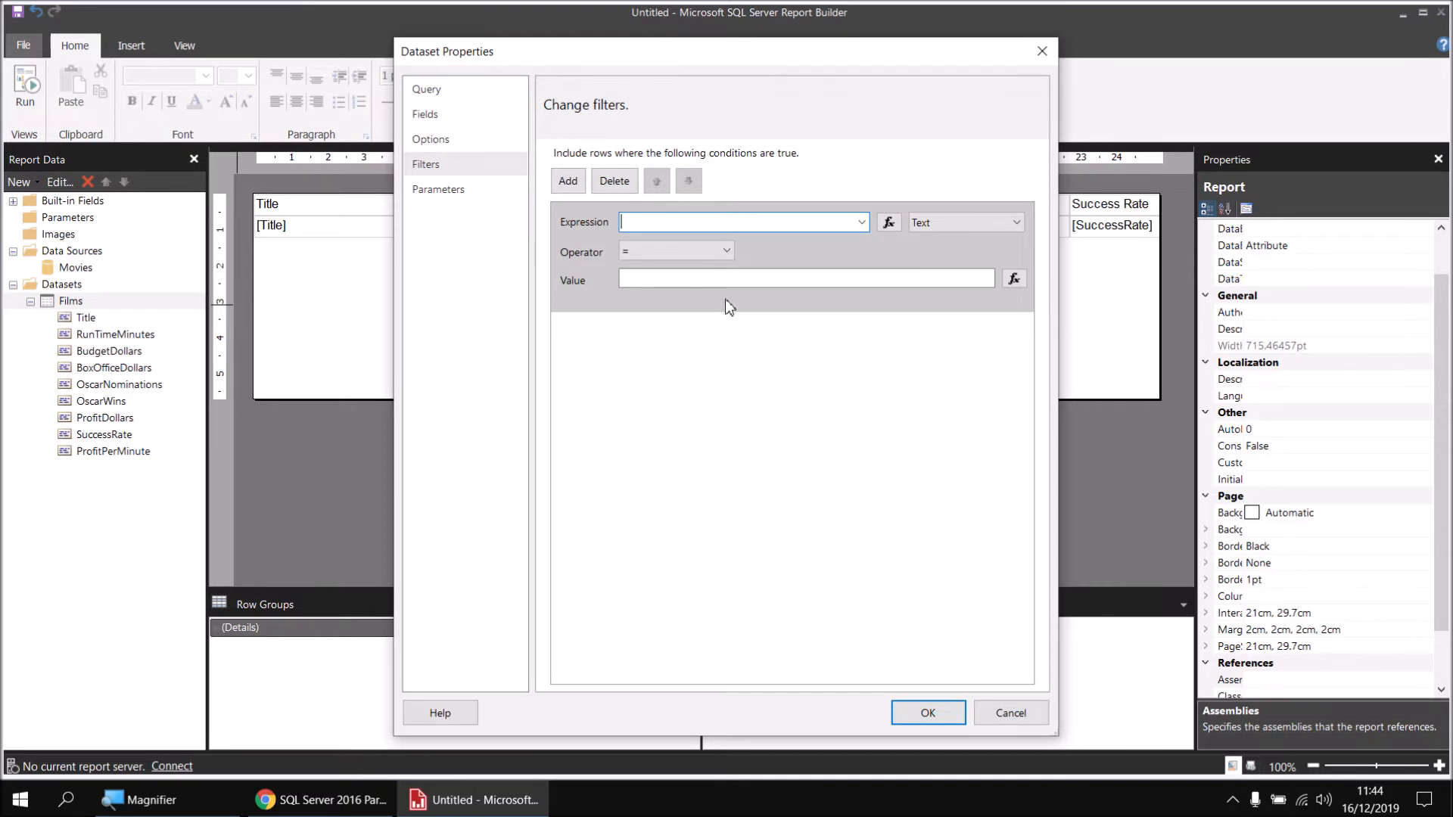
# Try RunTimeMinutes and Title in turn as the filter expression to compare their data types.
pyautogui.click(862, 222)
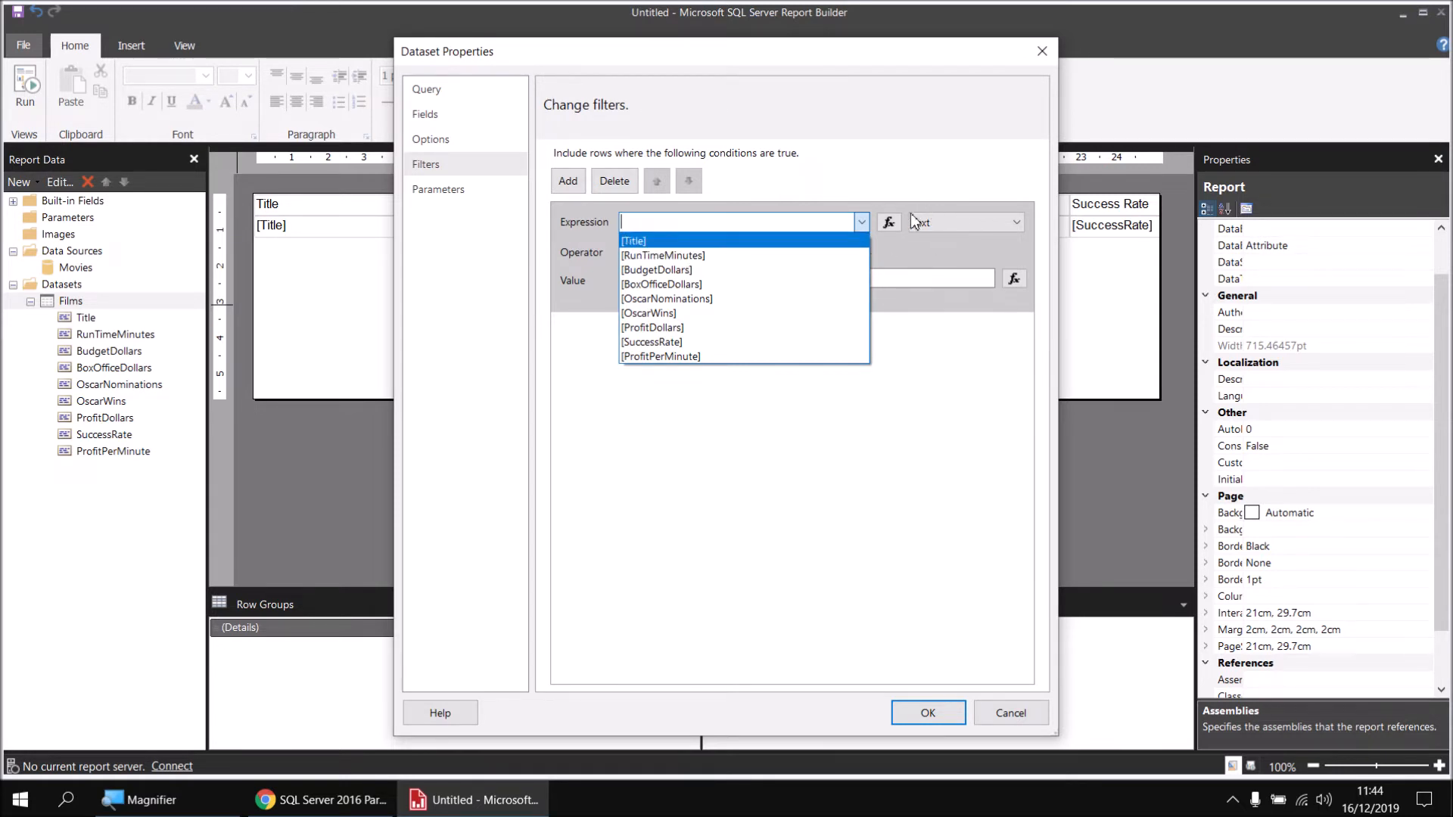
pyautogui.click(710, 255)
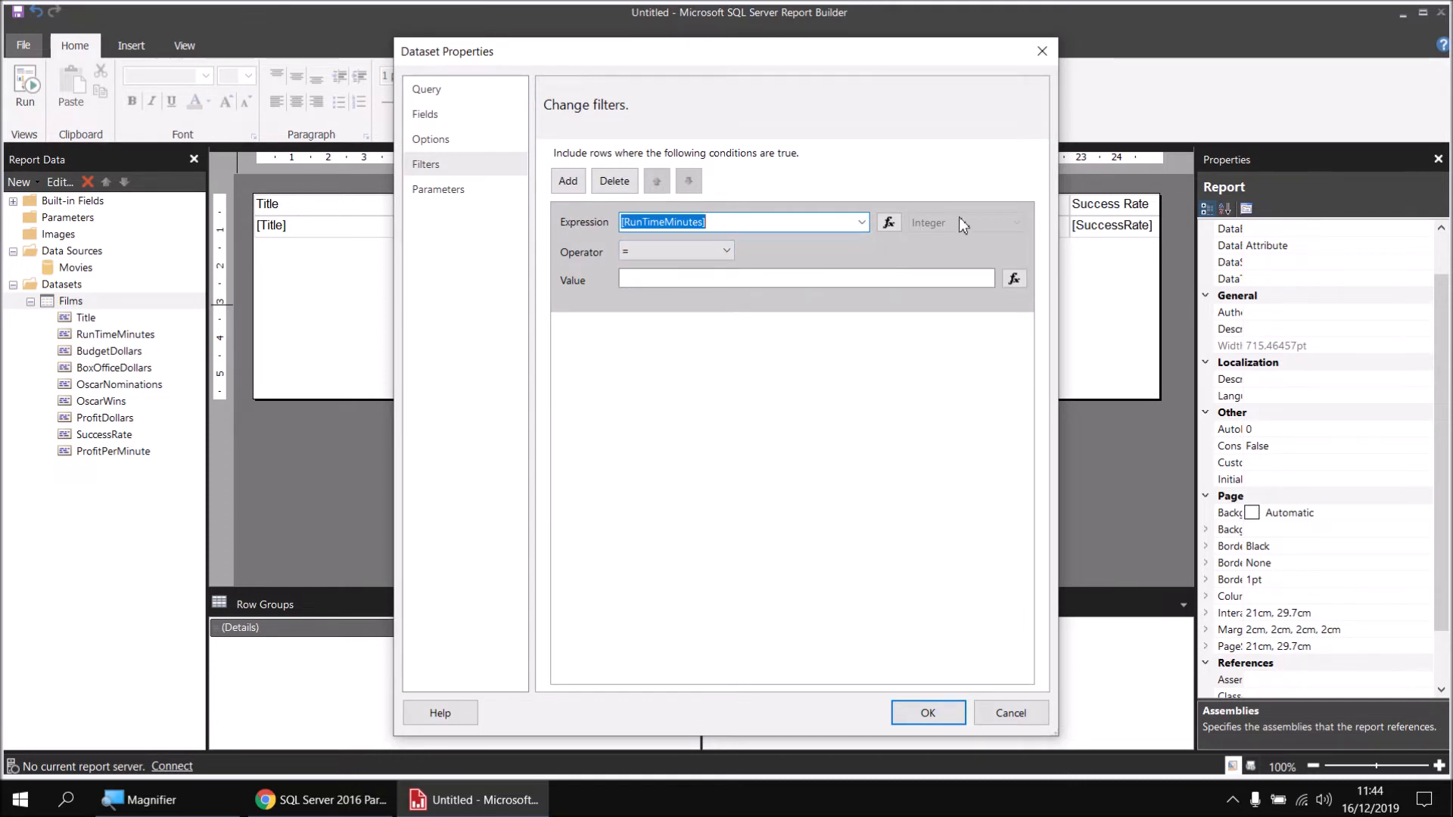
pyautogui.click(860, 223)
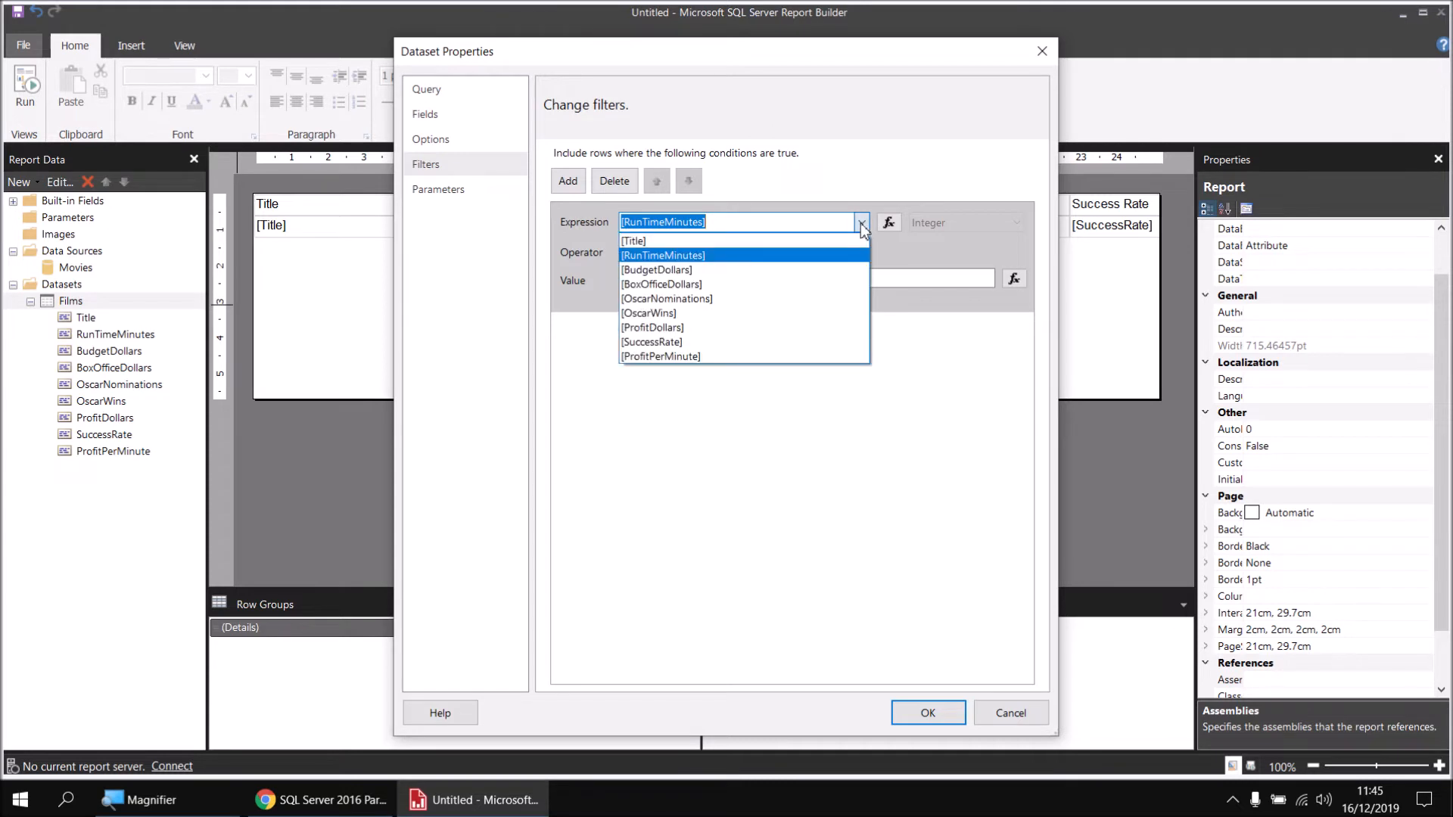
pyautogui.click(643, 242)
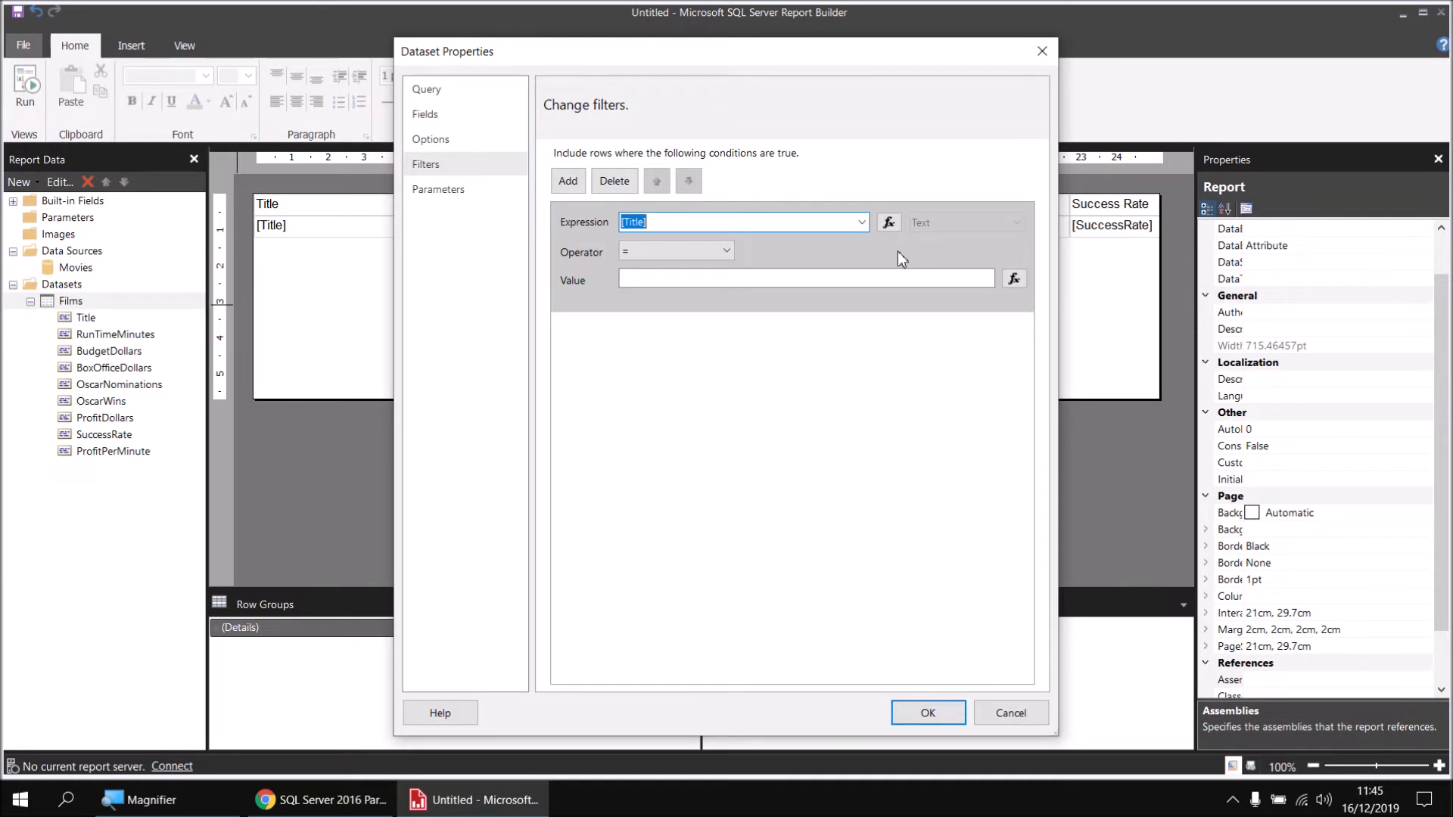
# Set the filter expression to SuccessRate and its data type to Float.
pyautogui.click(861, 226)
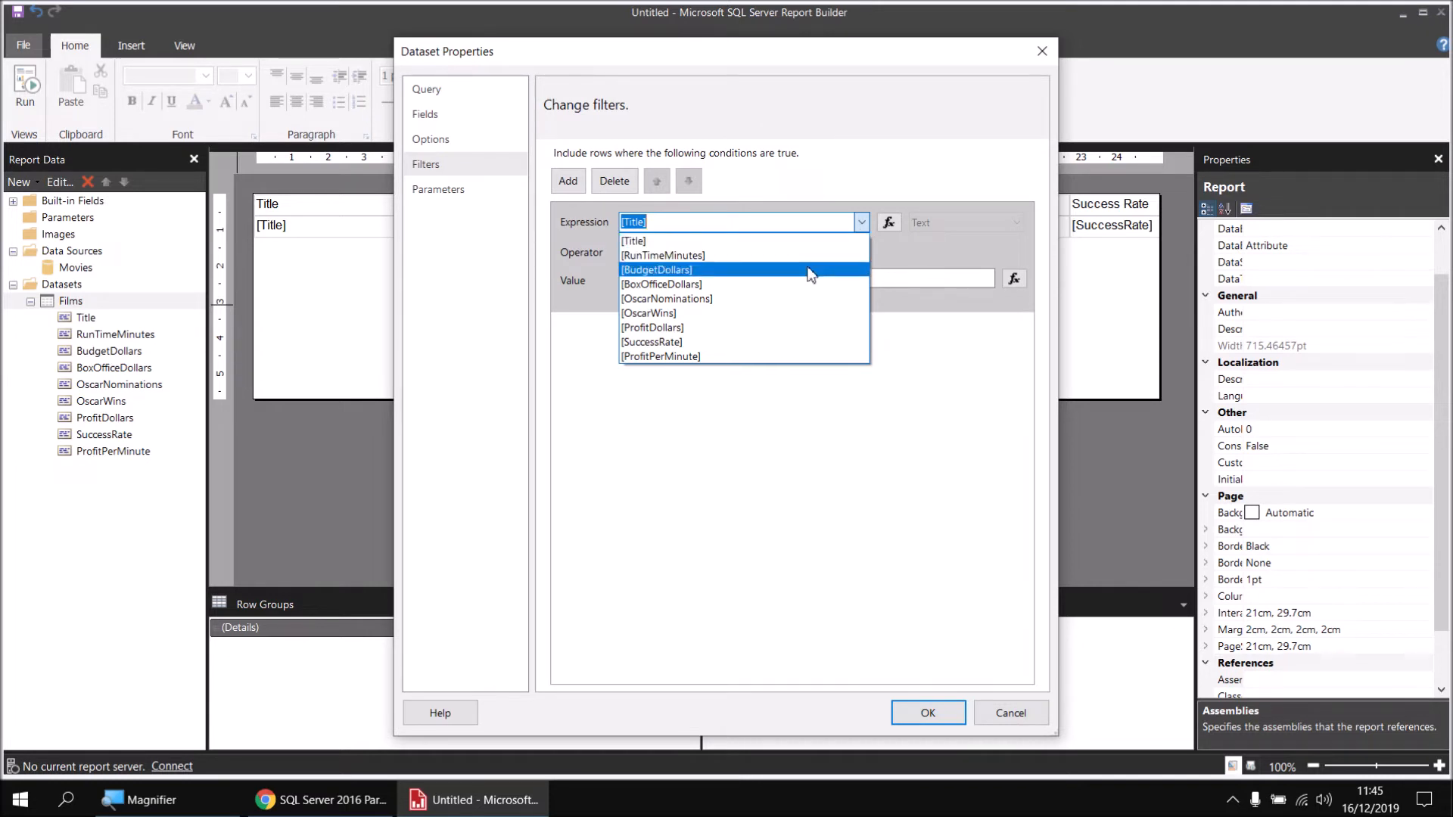
pyautogui.click(688, 341)
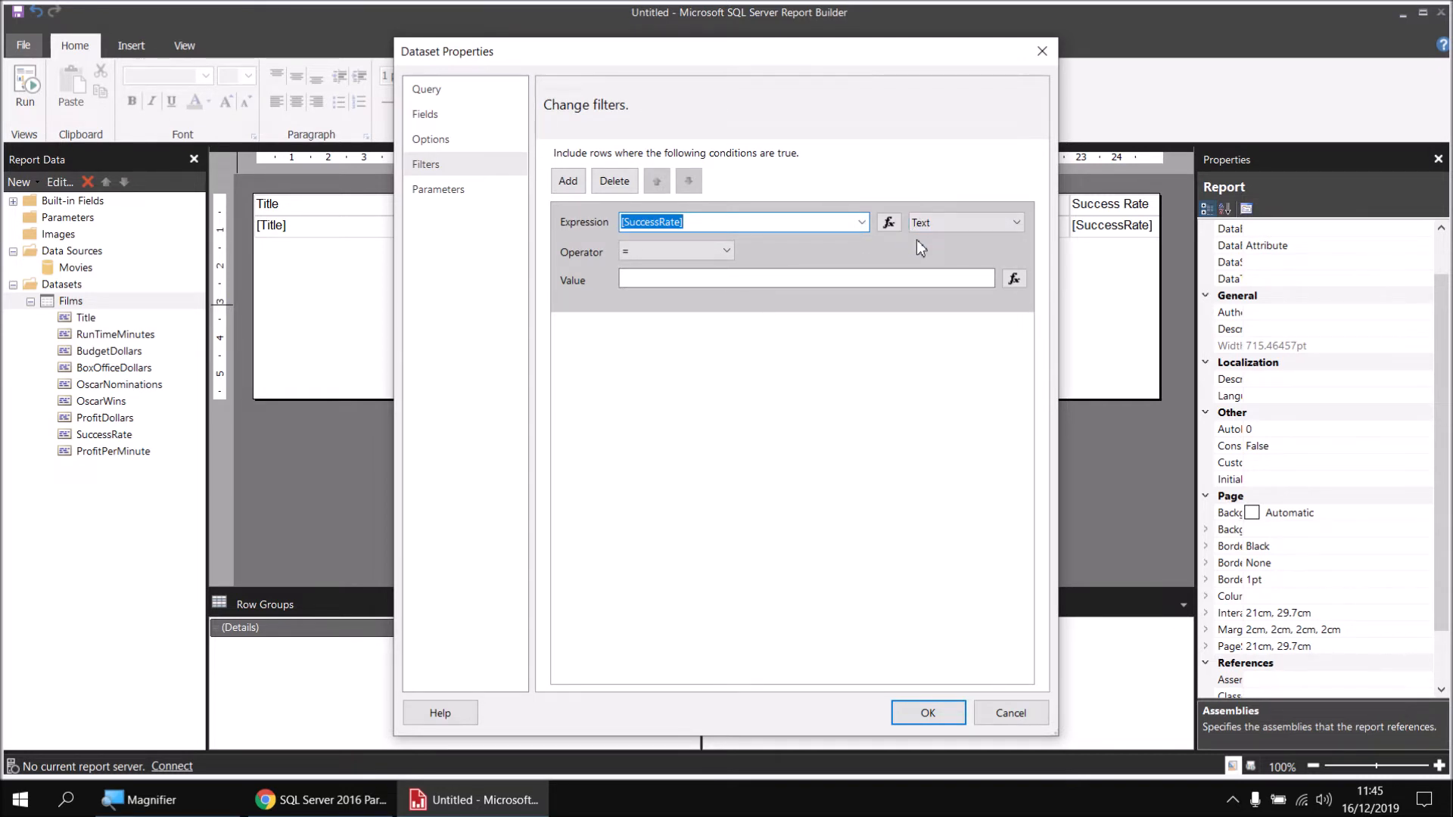
pyautogui.click(959, 227)
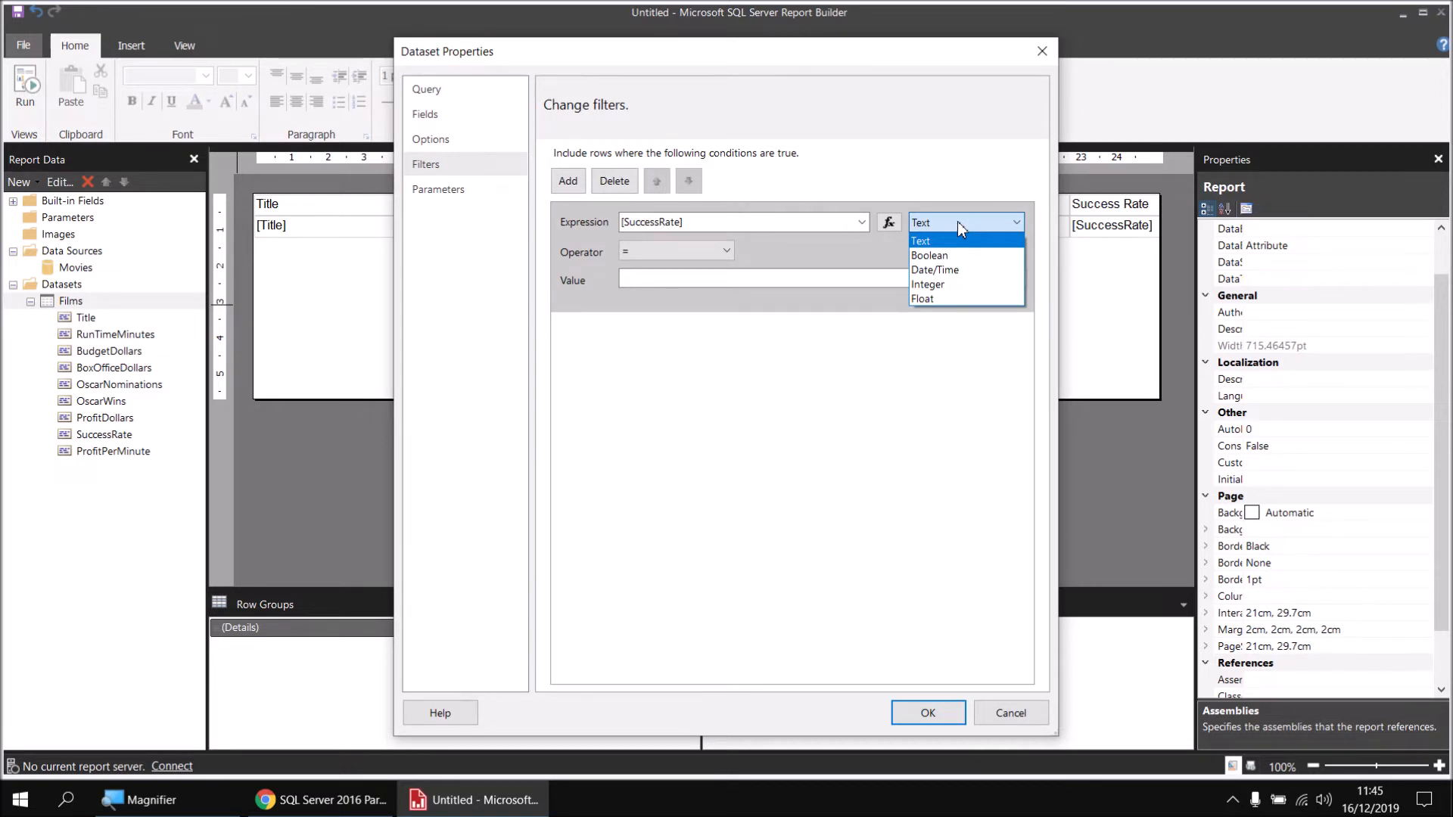
pyautogui.click(925, 300)
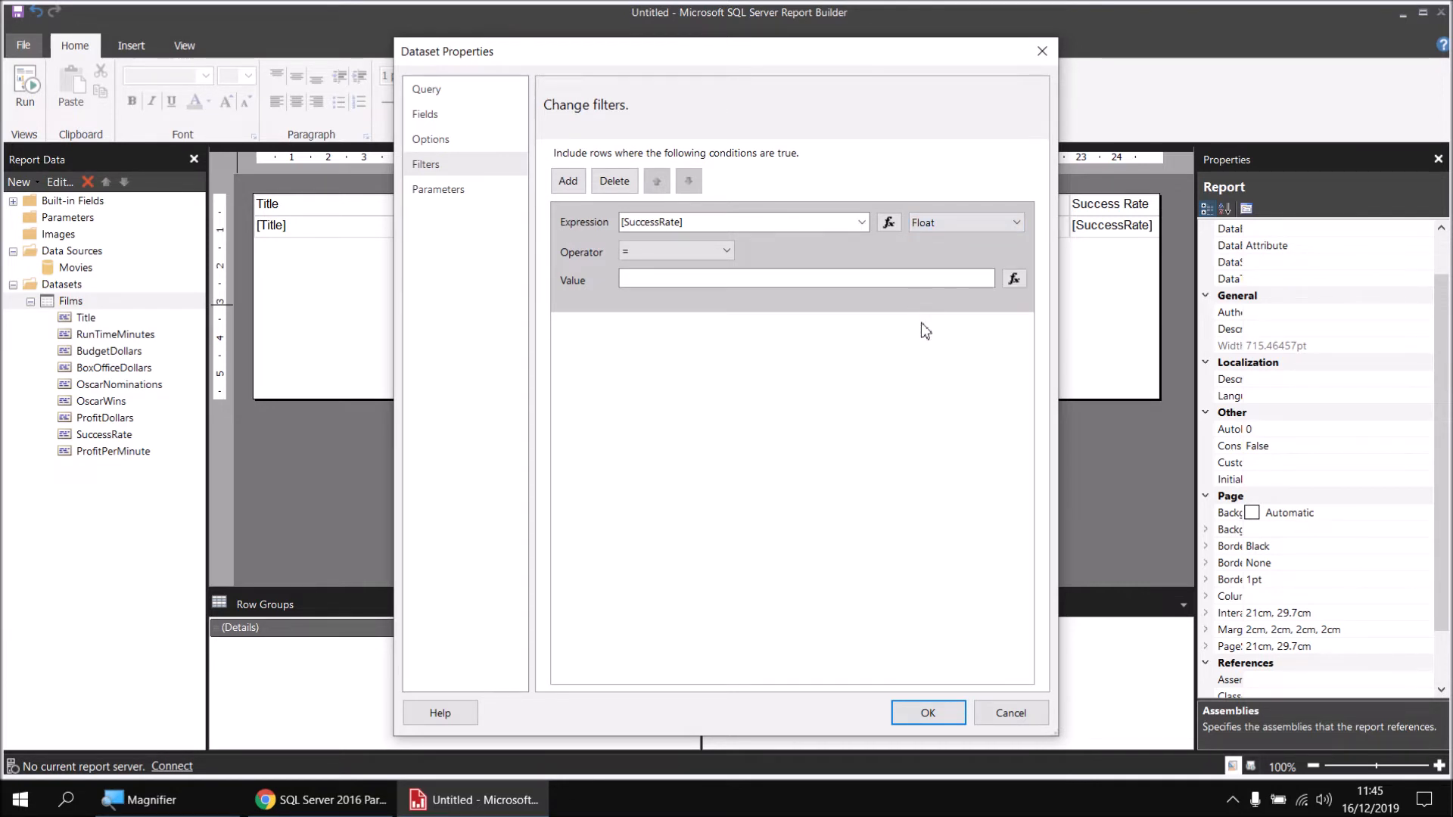
# Complete the SuccessRate filter with the >= operator and a decimal threshold, apply it and preview the report.
pyautogui.click(727, 252)
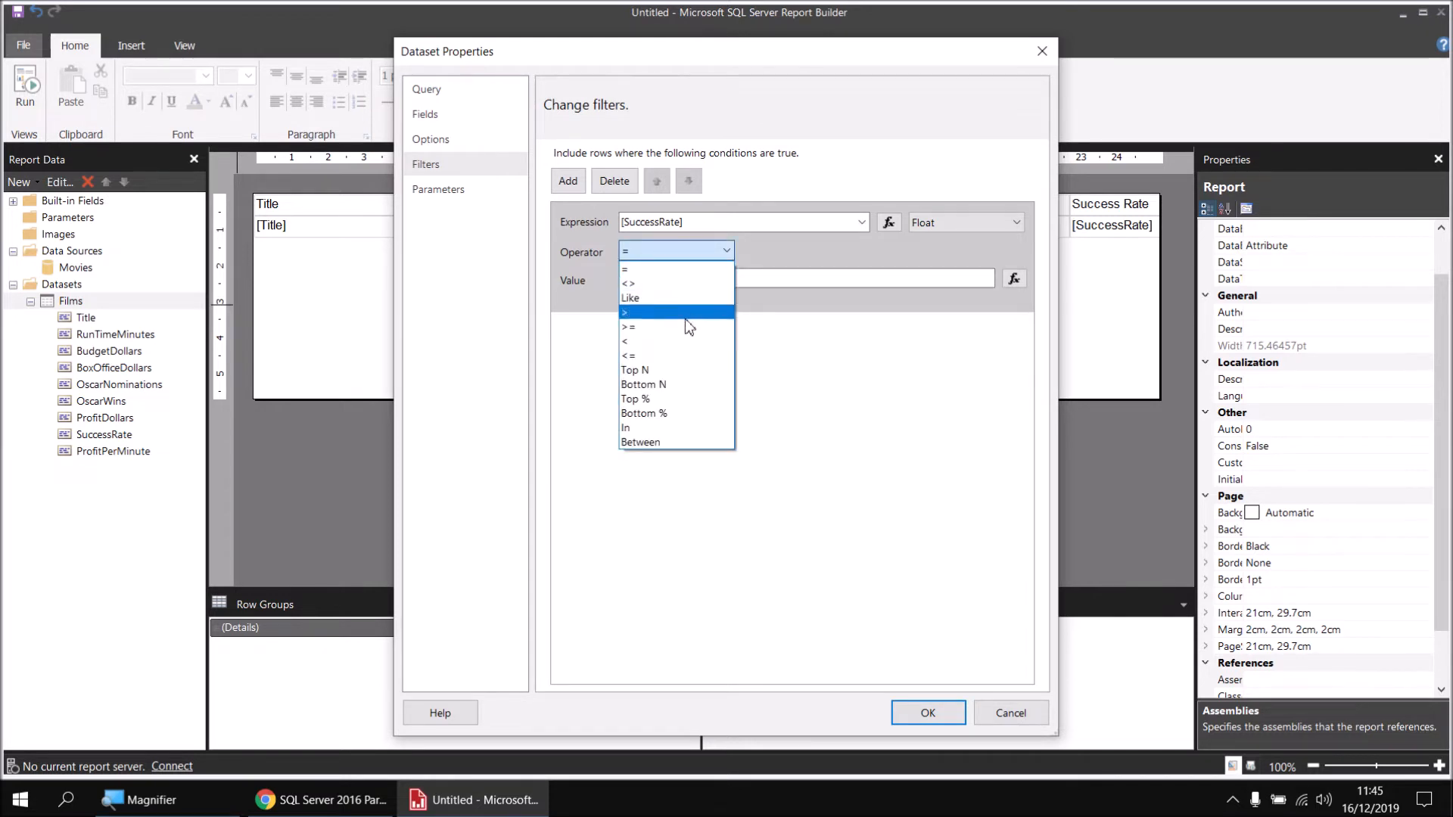
pyautogui.click(647, 326)
pyautogui.click(719, 279)
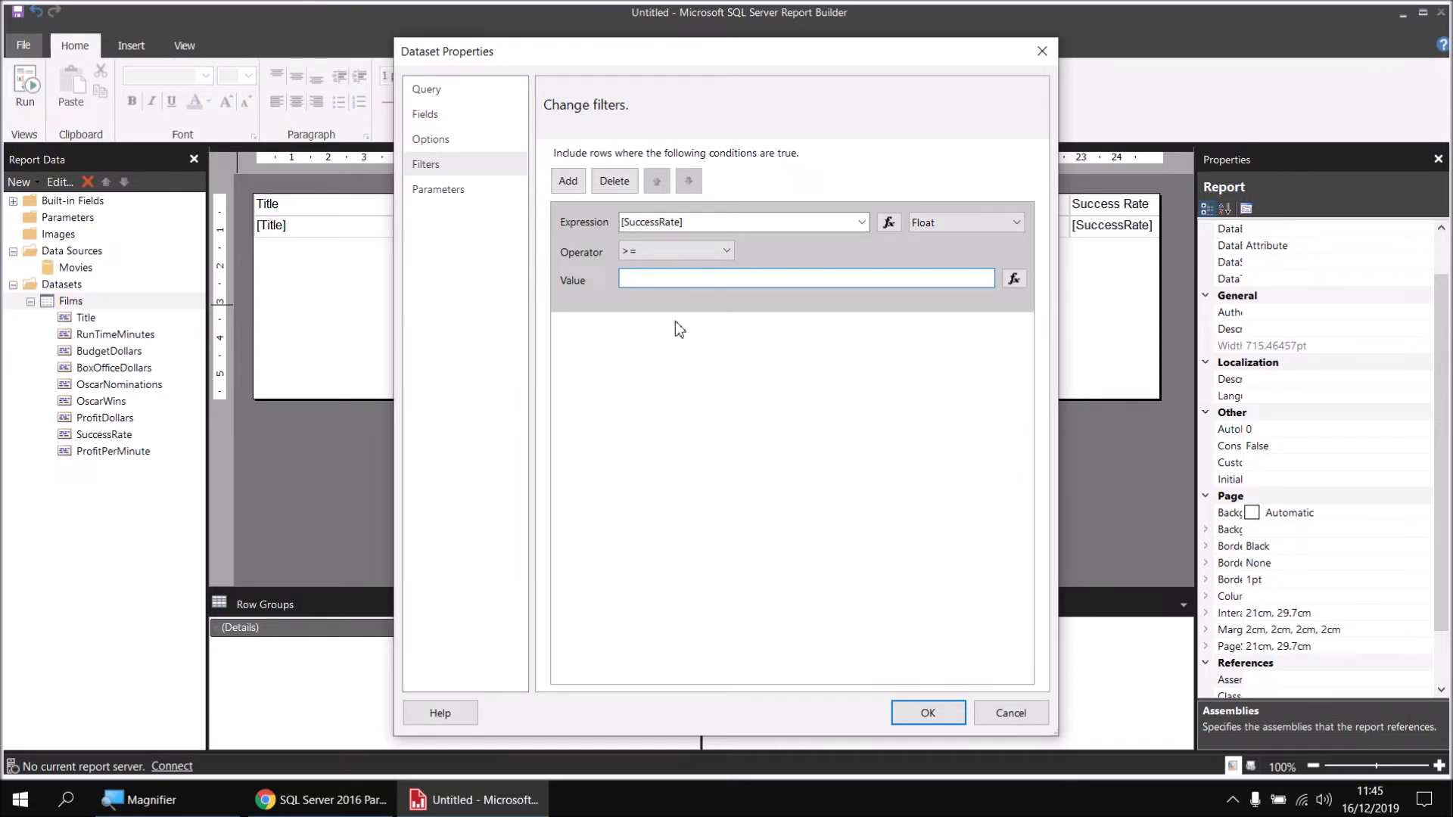
pyautogui.write('0.')
pyautogui.click(929, 711)
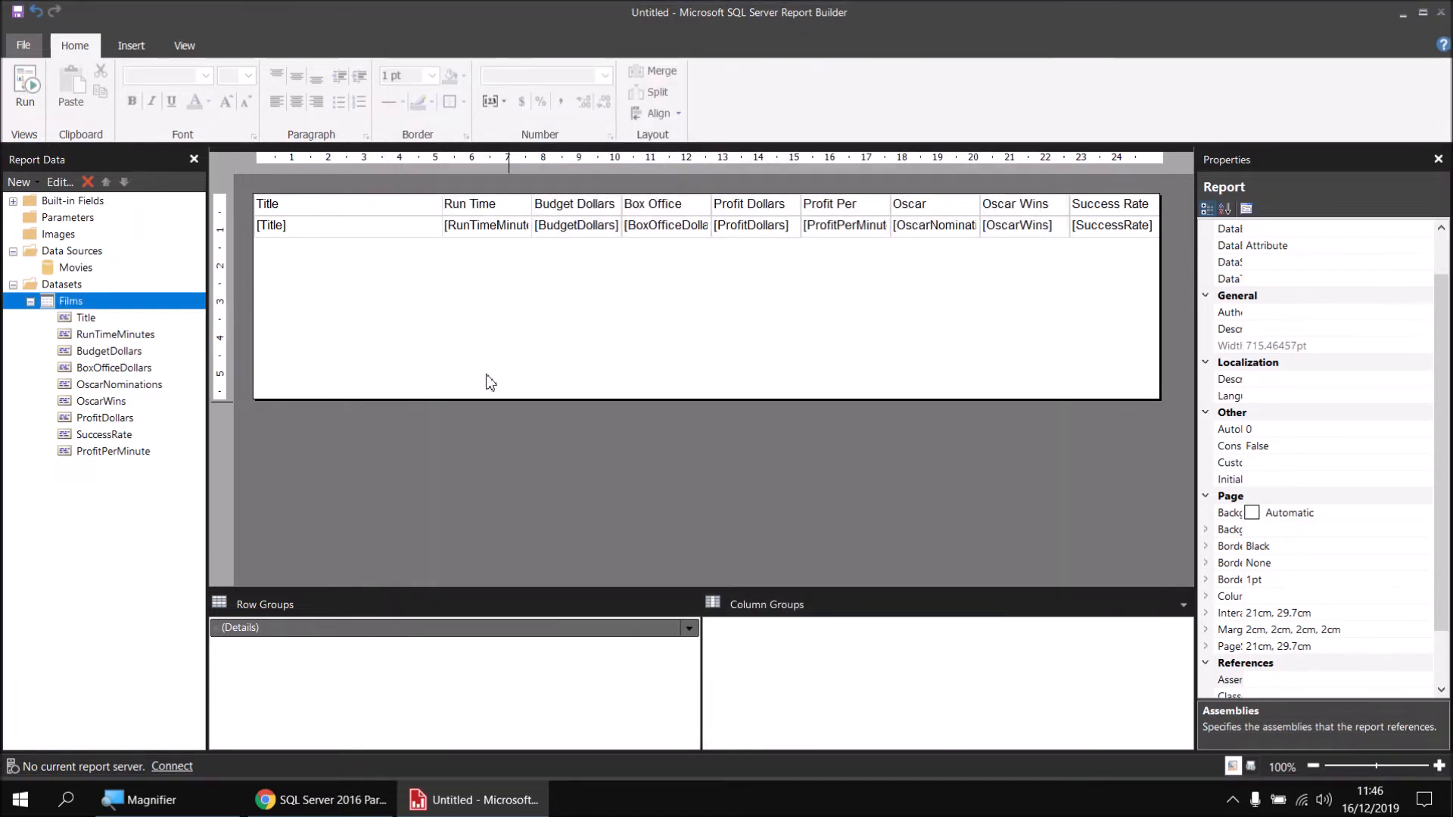
pyautogui.click(25, 85)
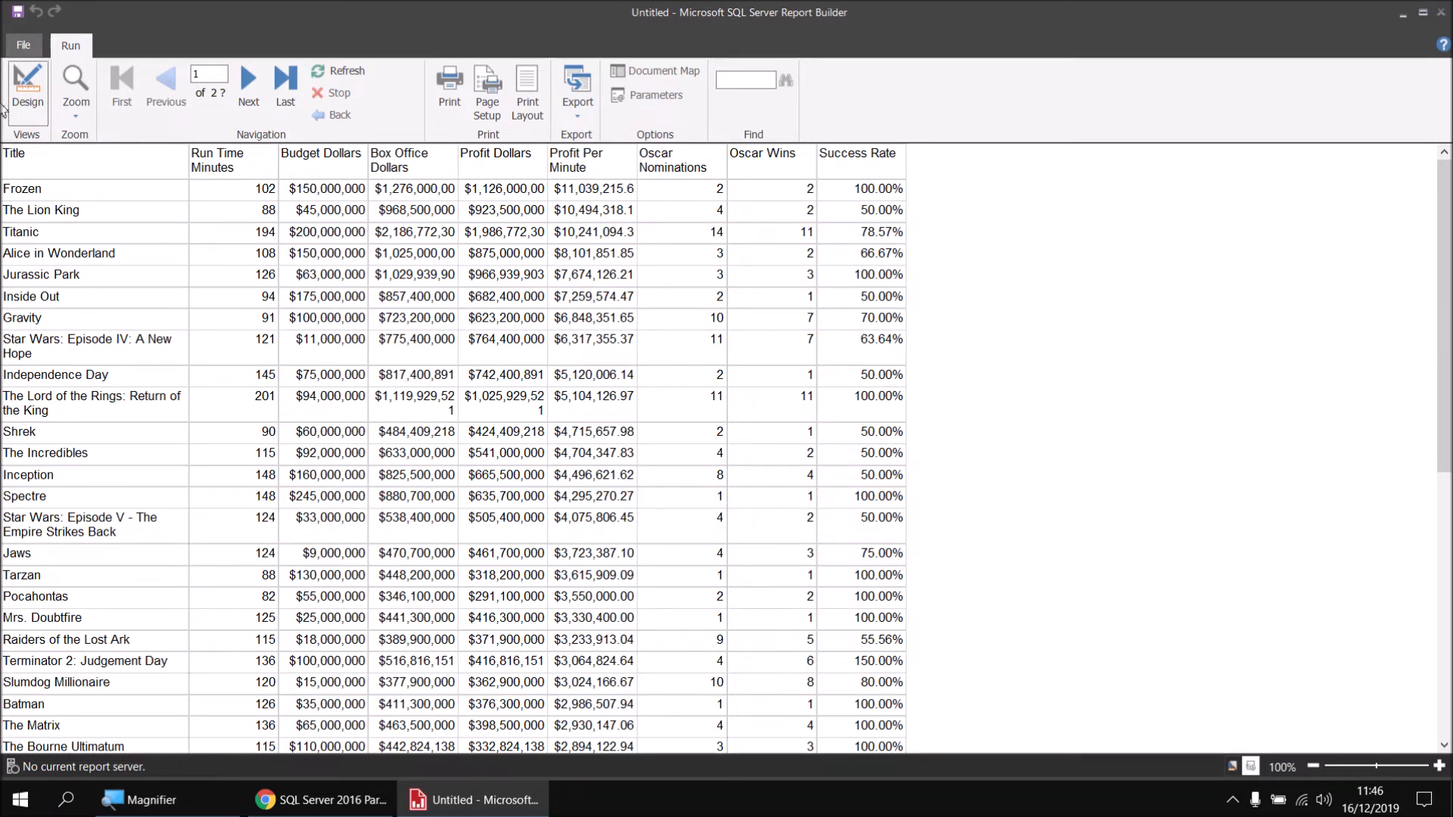
# Return to the report design, copy the entire query text of the Films dataset and close its properties.
pyautogui.click(31, 83)
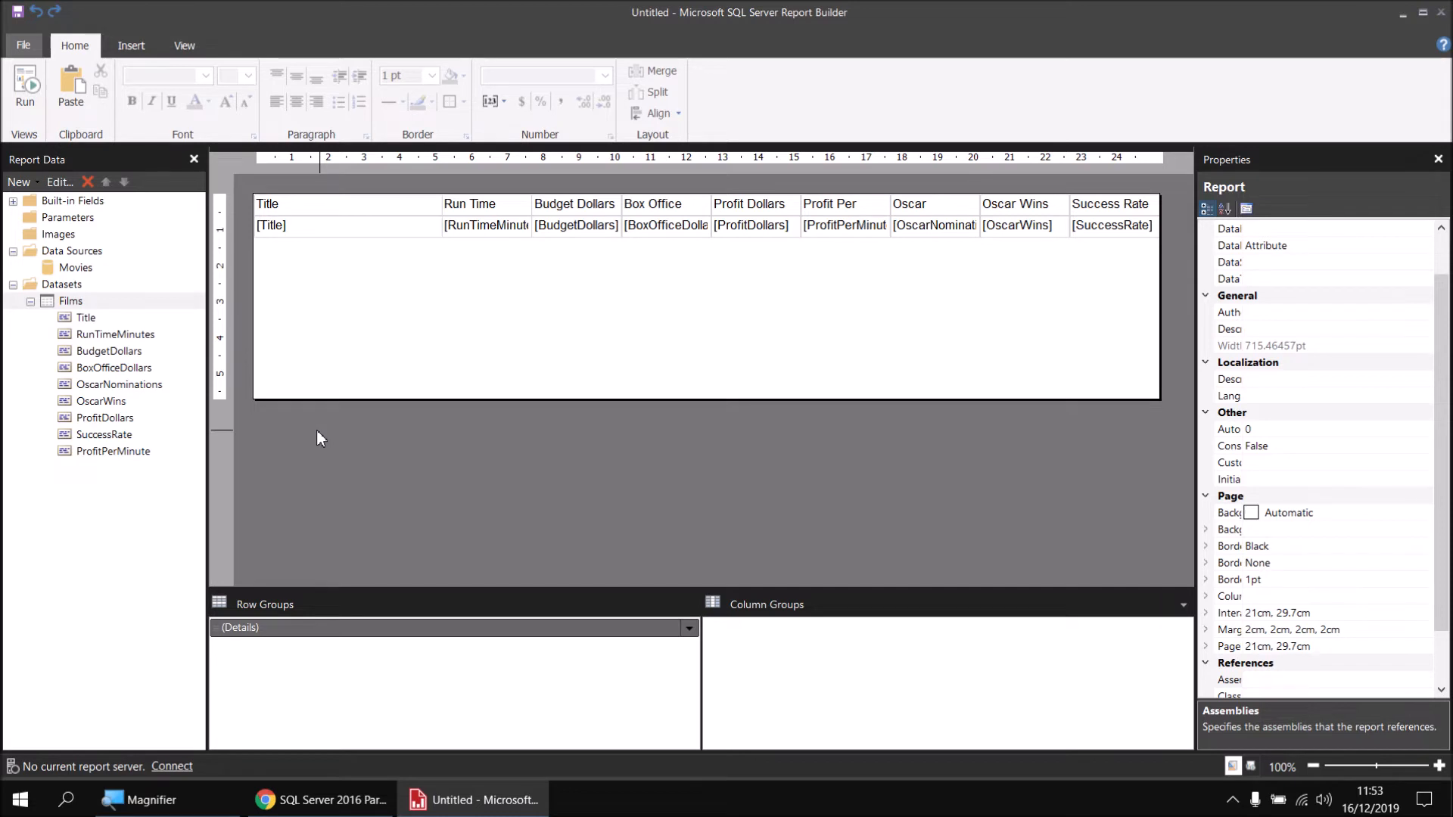
pyautogui.rightClick(85, 307)
pyautogui.click(142, 391)
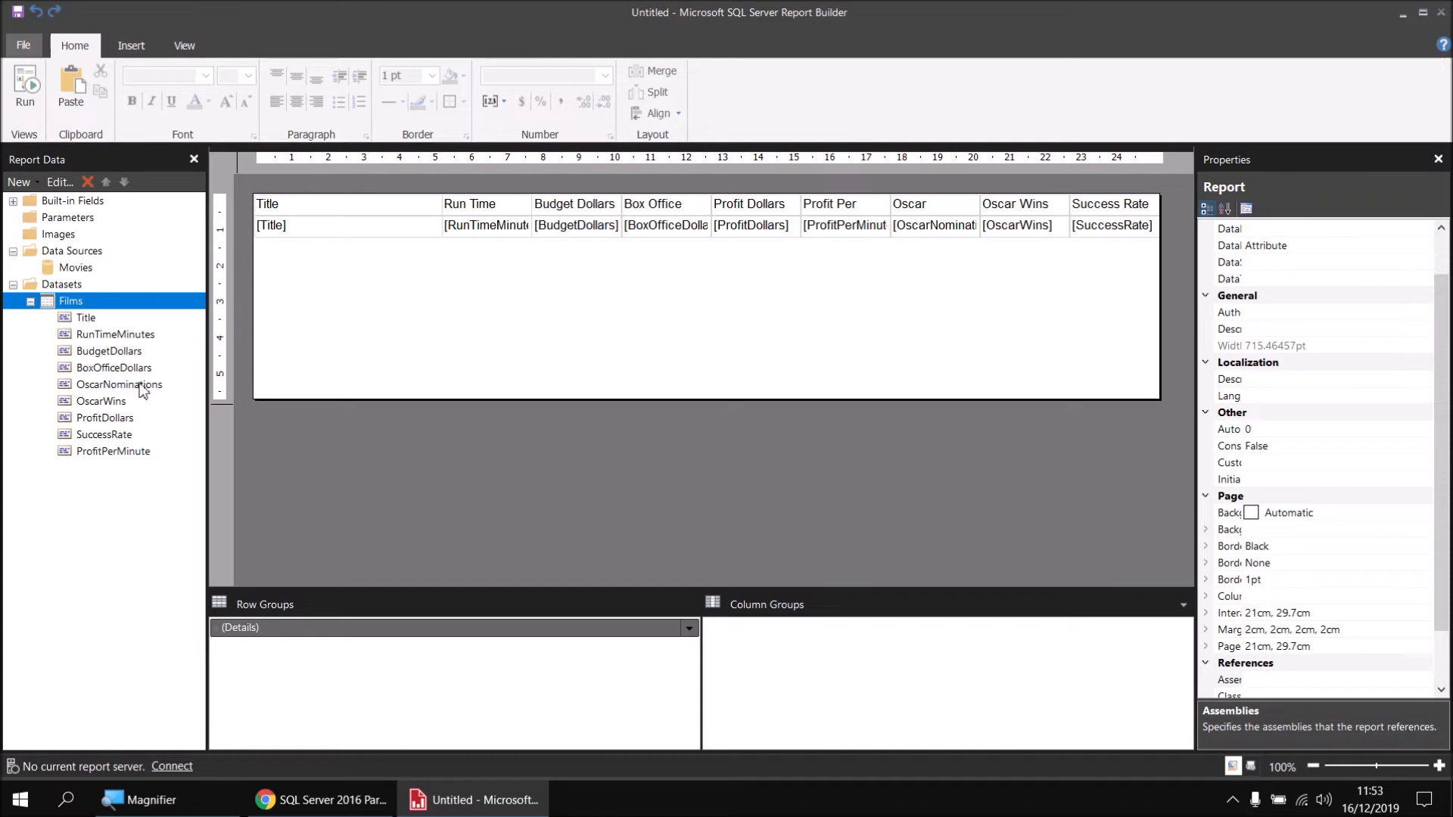
pyautogui.moveTo(762, 594); pyautogui.dragTo(542, 405)
pyautogui.hotkey('ctrl', 'c')
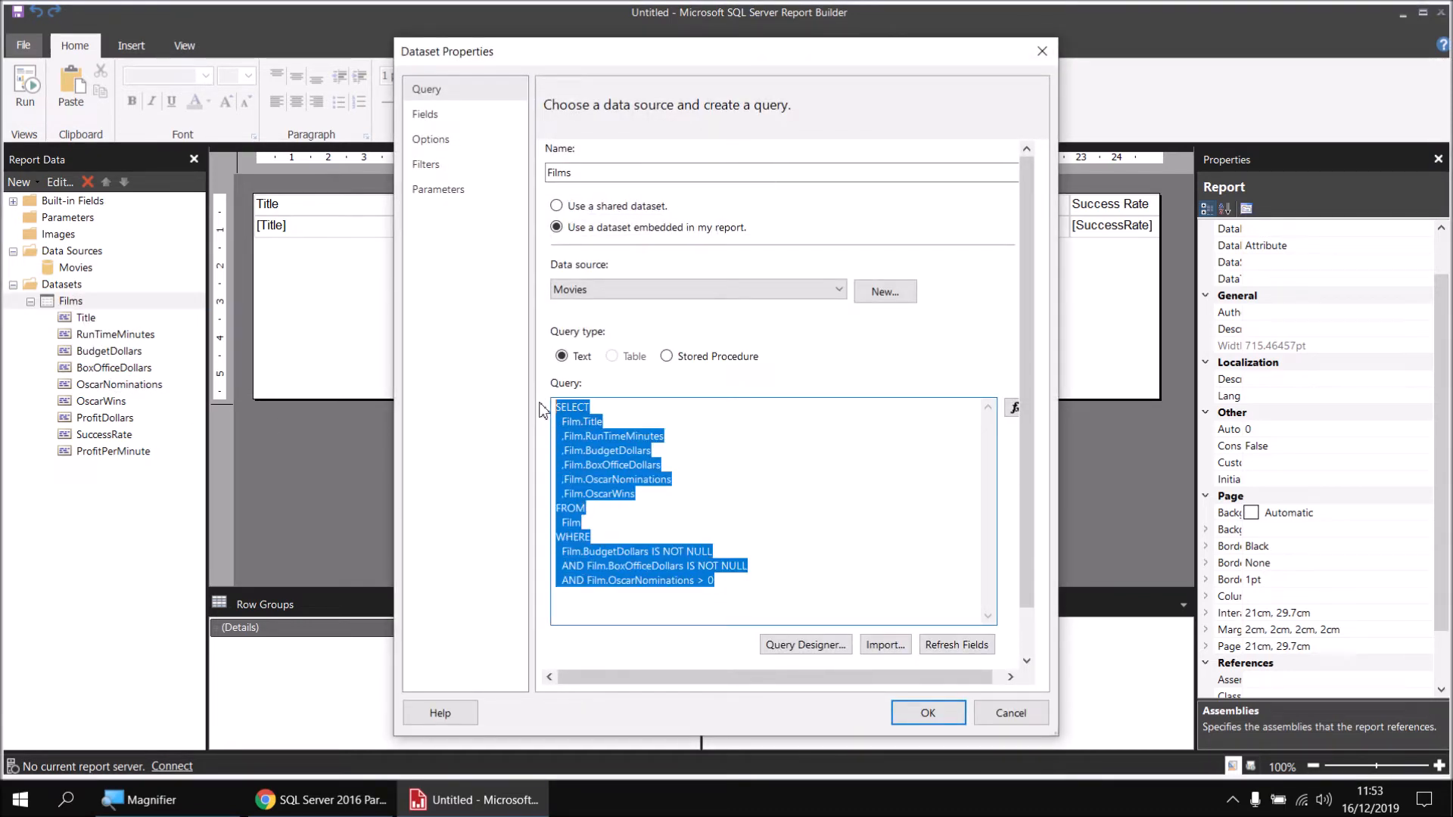
pyautogui.click(929, 719)
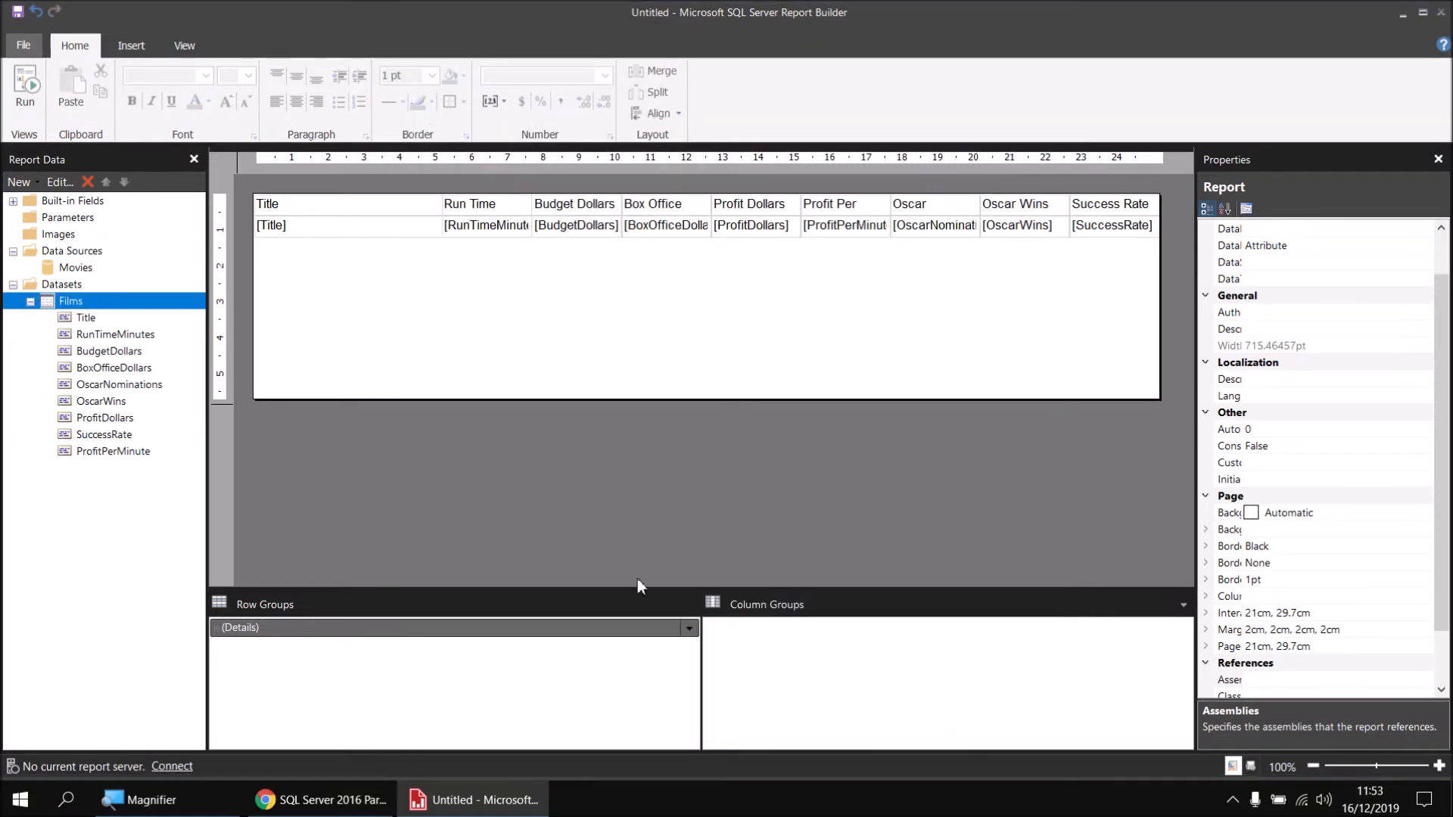
# Add an embedded dataset named Films2 to the Movies data source, using the copied Films query.
pyautogui.rightClick(80, 270)
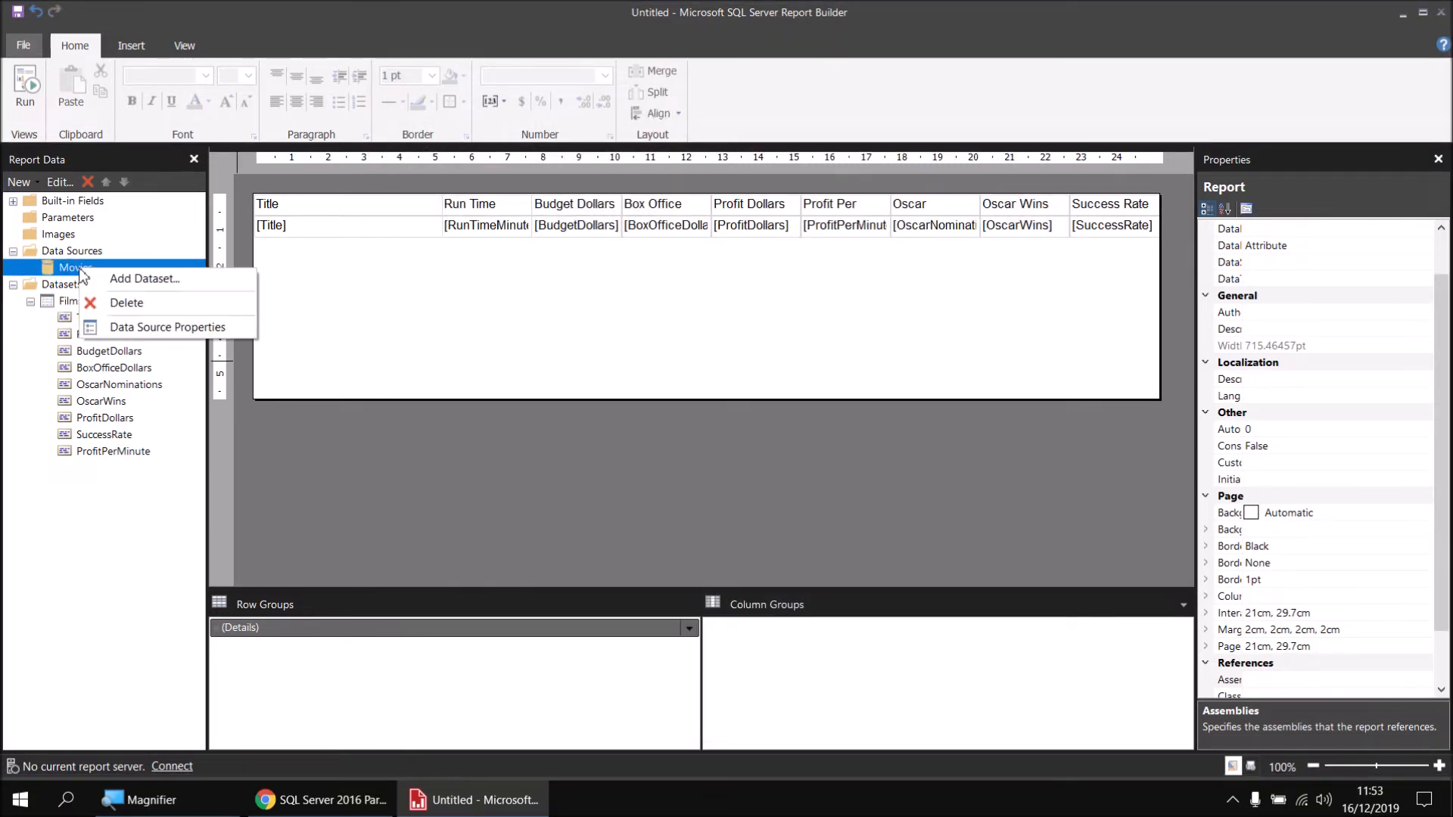
pyautogui.click(162, 280)
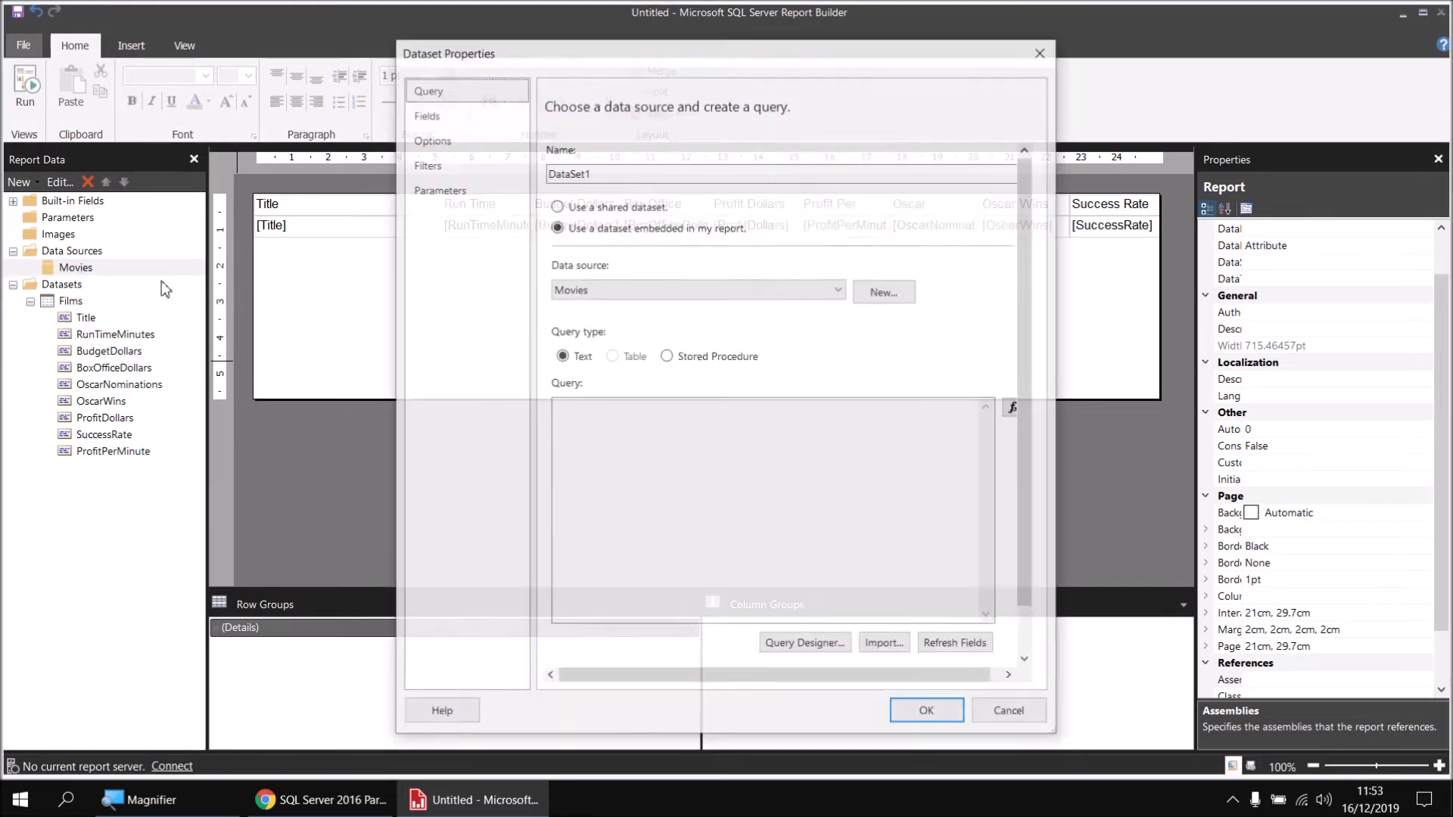
pyautogui.doubleClick(562, 173)
pyautogui.write('Films2')
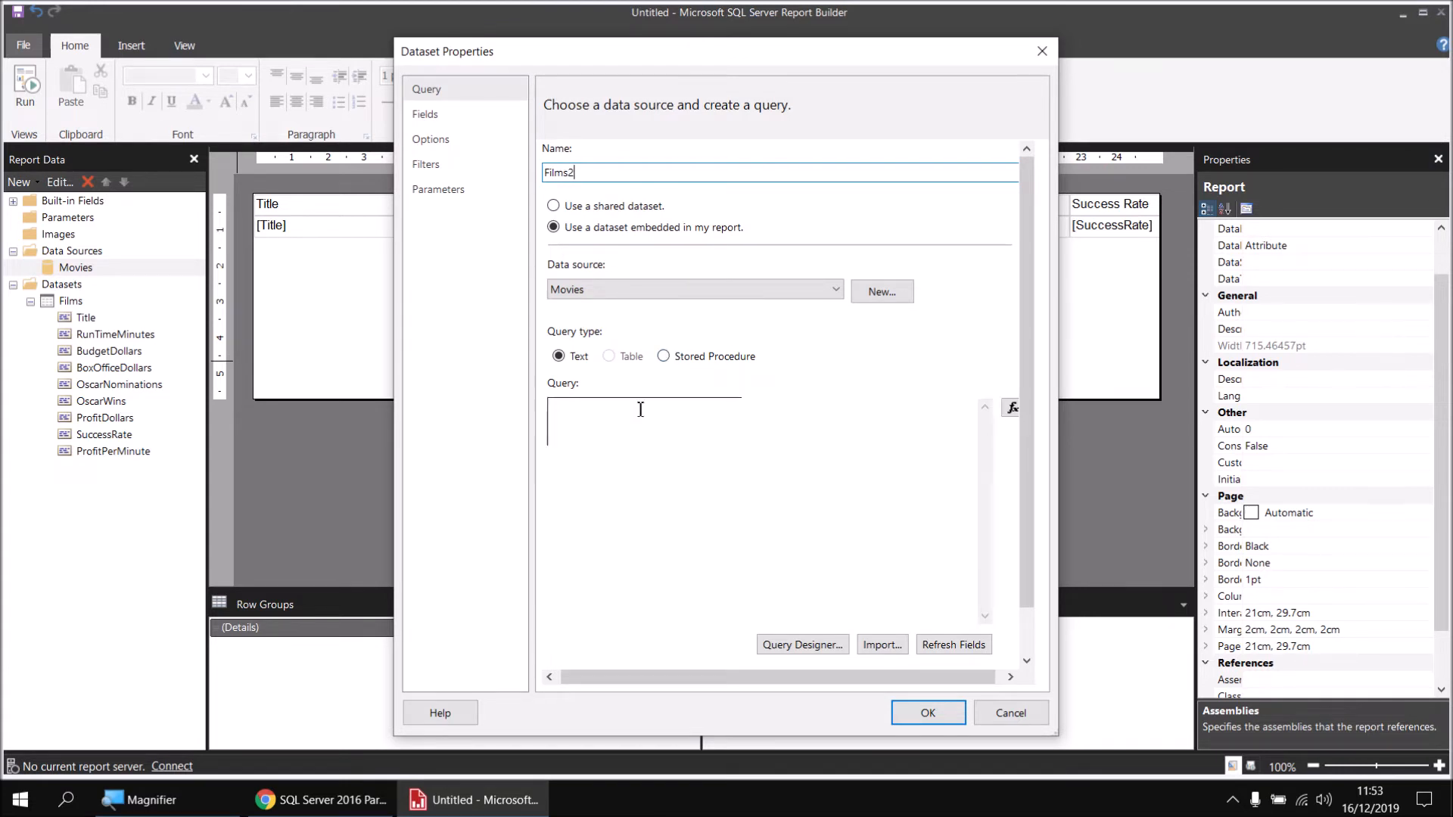
pyautogui.click(576, 422)
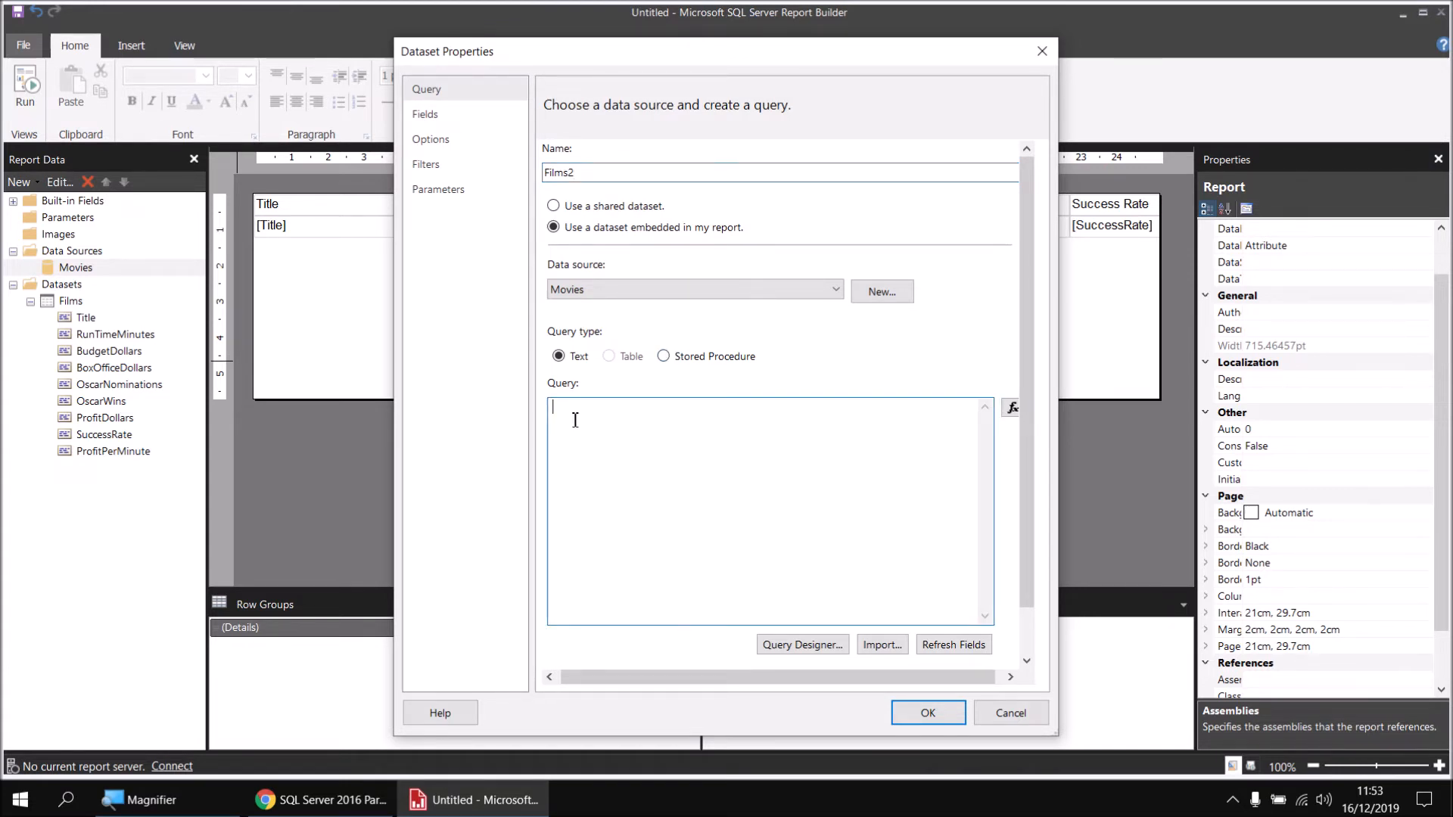
pyautogui.hotkey('ctrl', 'v')
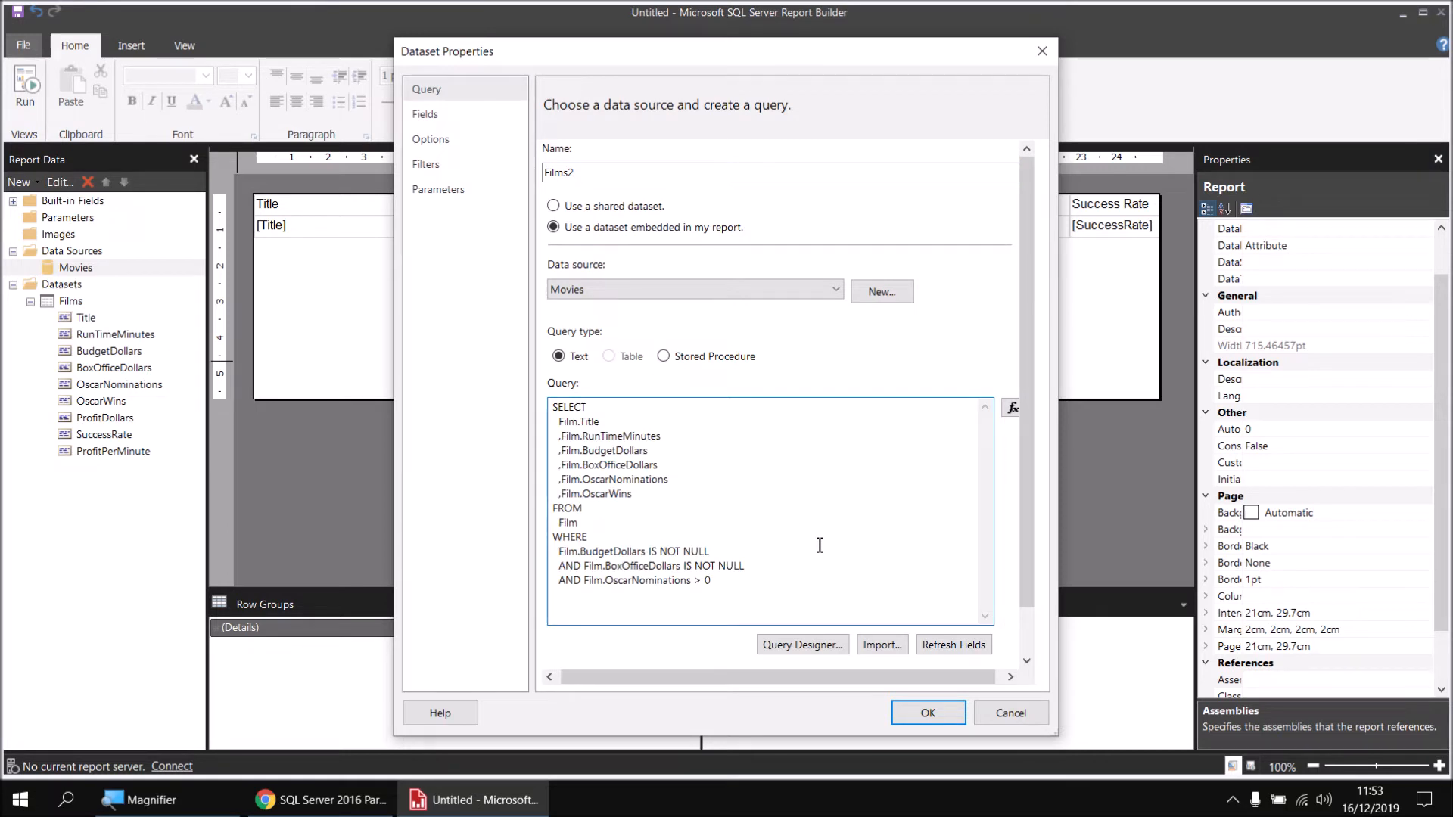
pyautogui.click(928, 712)
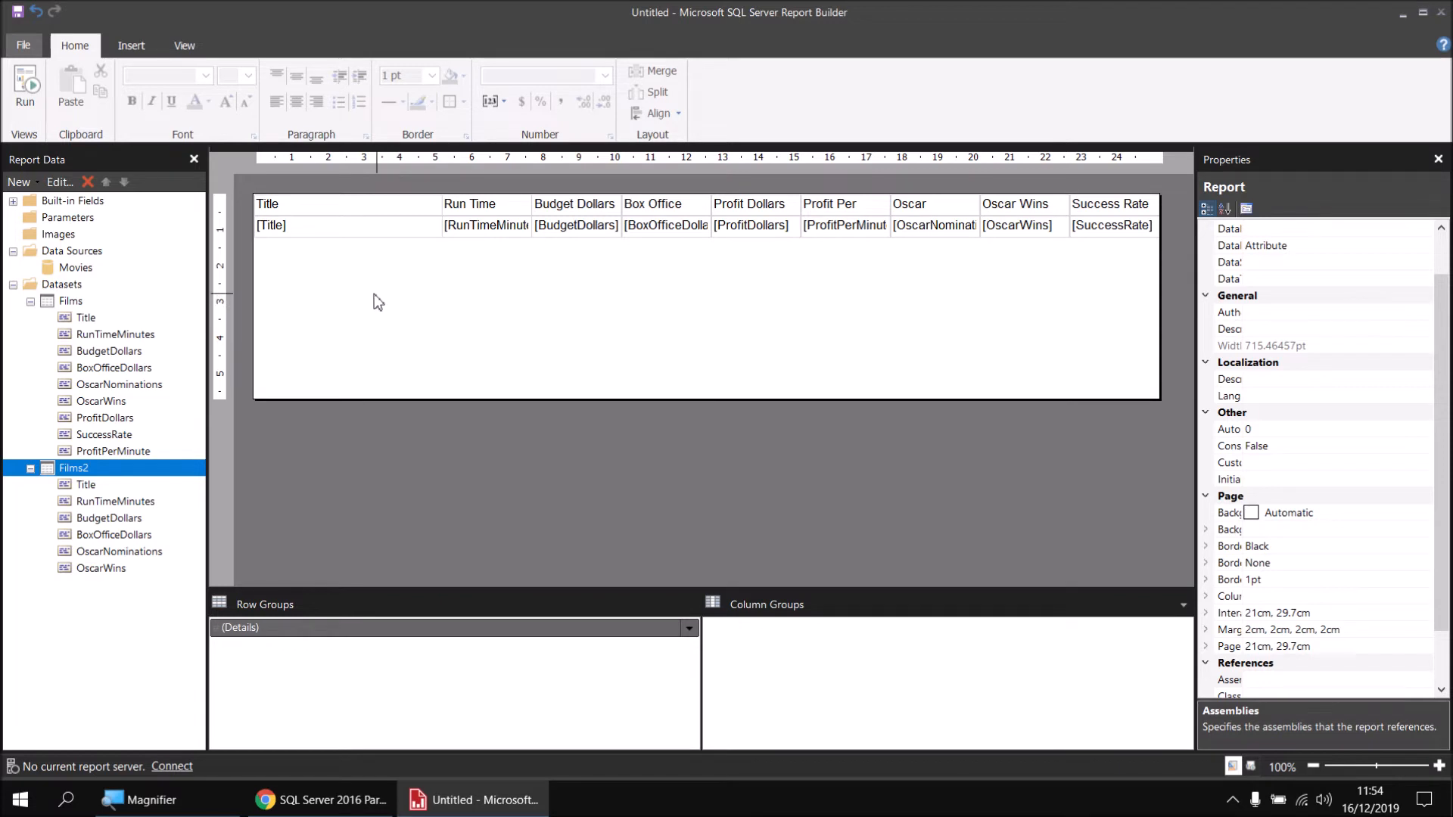
# Duplicate the whole films table and place the copy below the original in the report body.
pyautogui.moveTo(384, 277); pyautogui.dragTo(342, 203)
pyautogui.moveTo(392, 284); pyautogui.dragTo(344, 209)
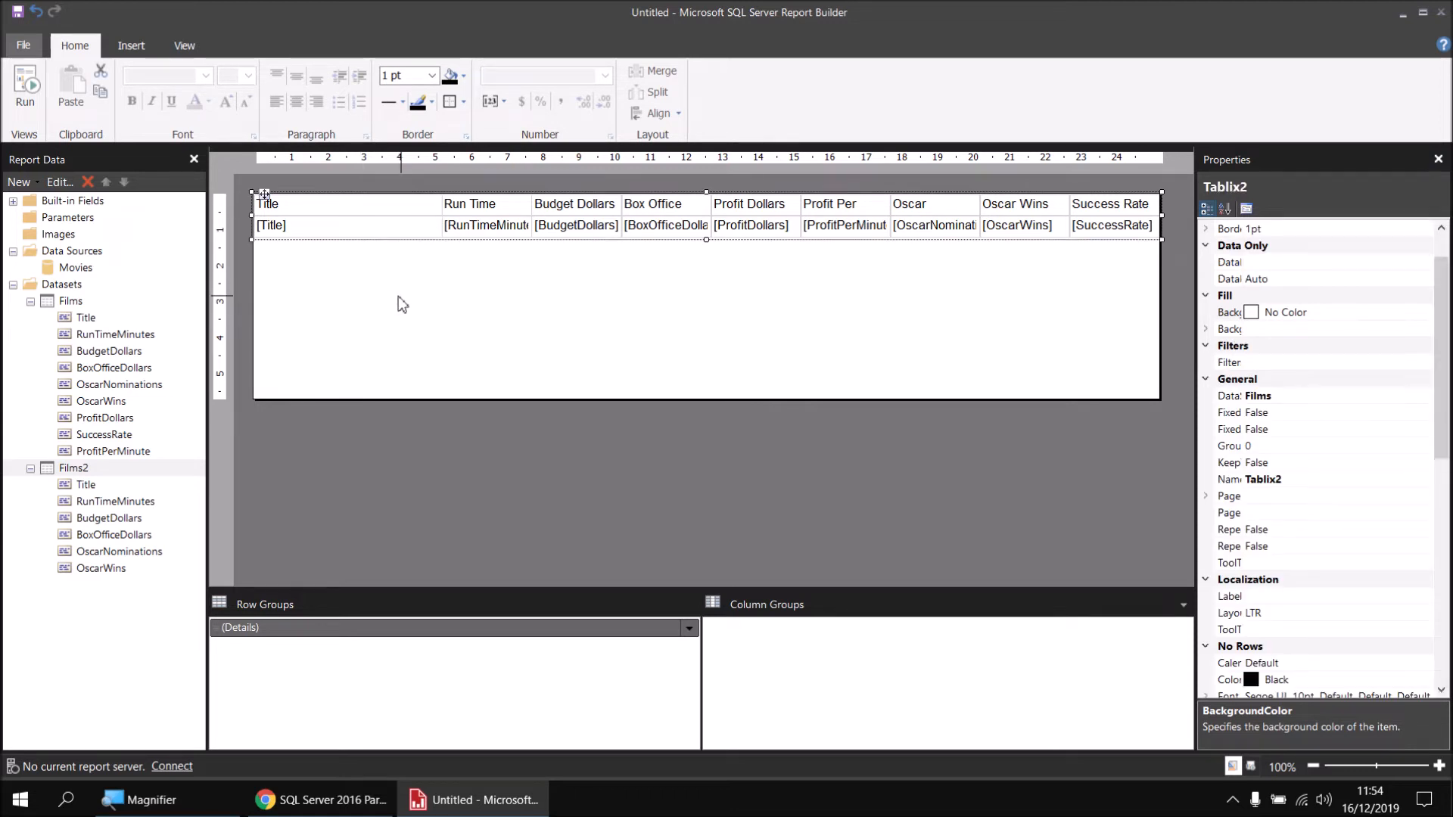
pyautogui.hotkey('ctrl', 'c')
pyautogui.hotkey('ctrl', 'v')
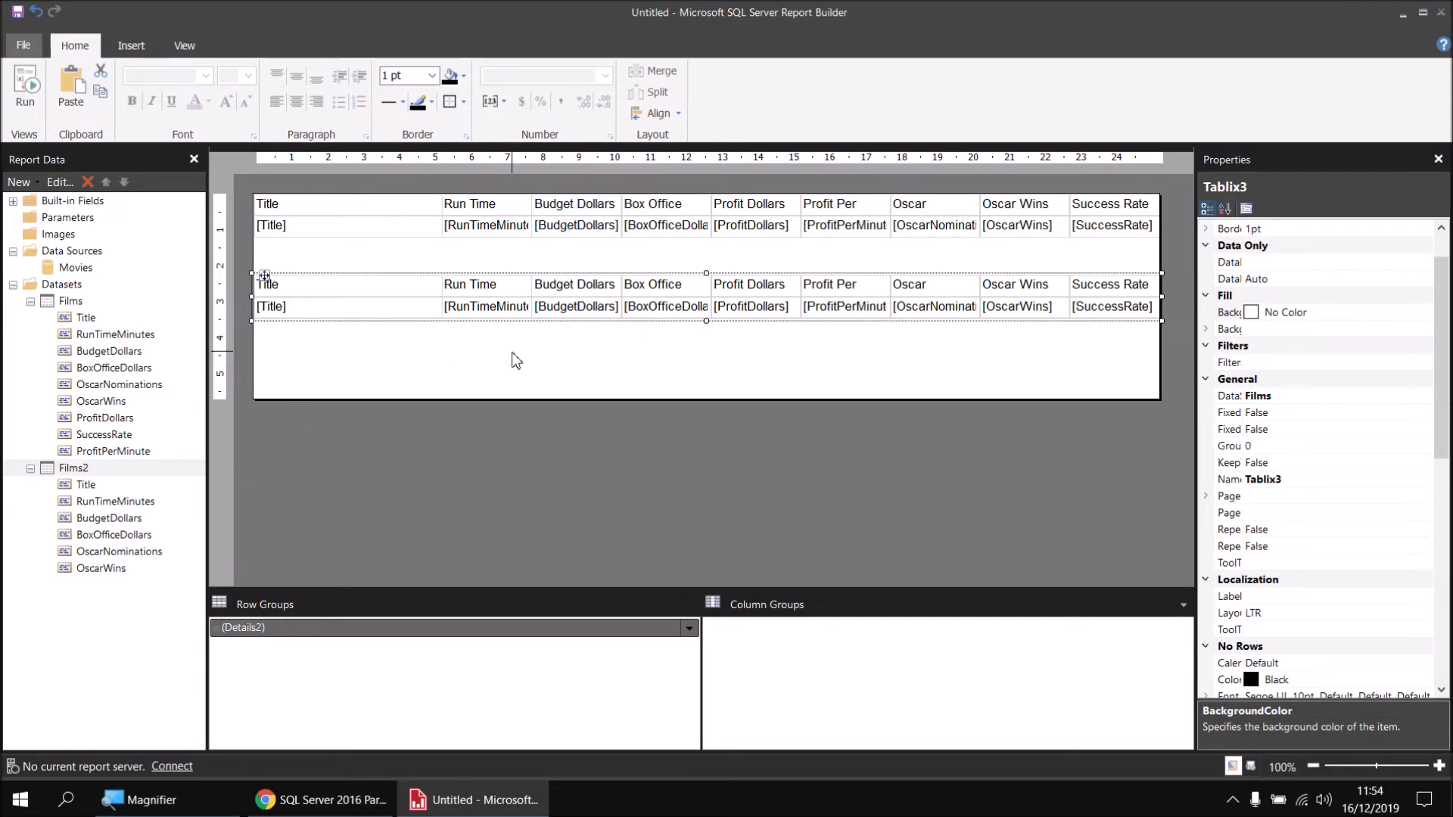
# Delete the Profit Dollars, Profit Per Minute and Success Rate columns from the copied table.
pyautogui.click(770, 316)
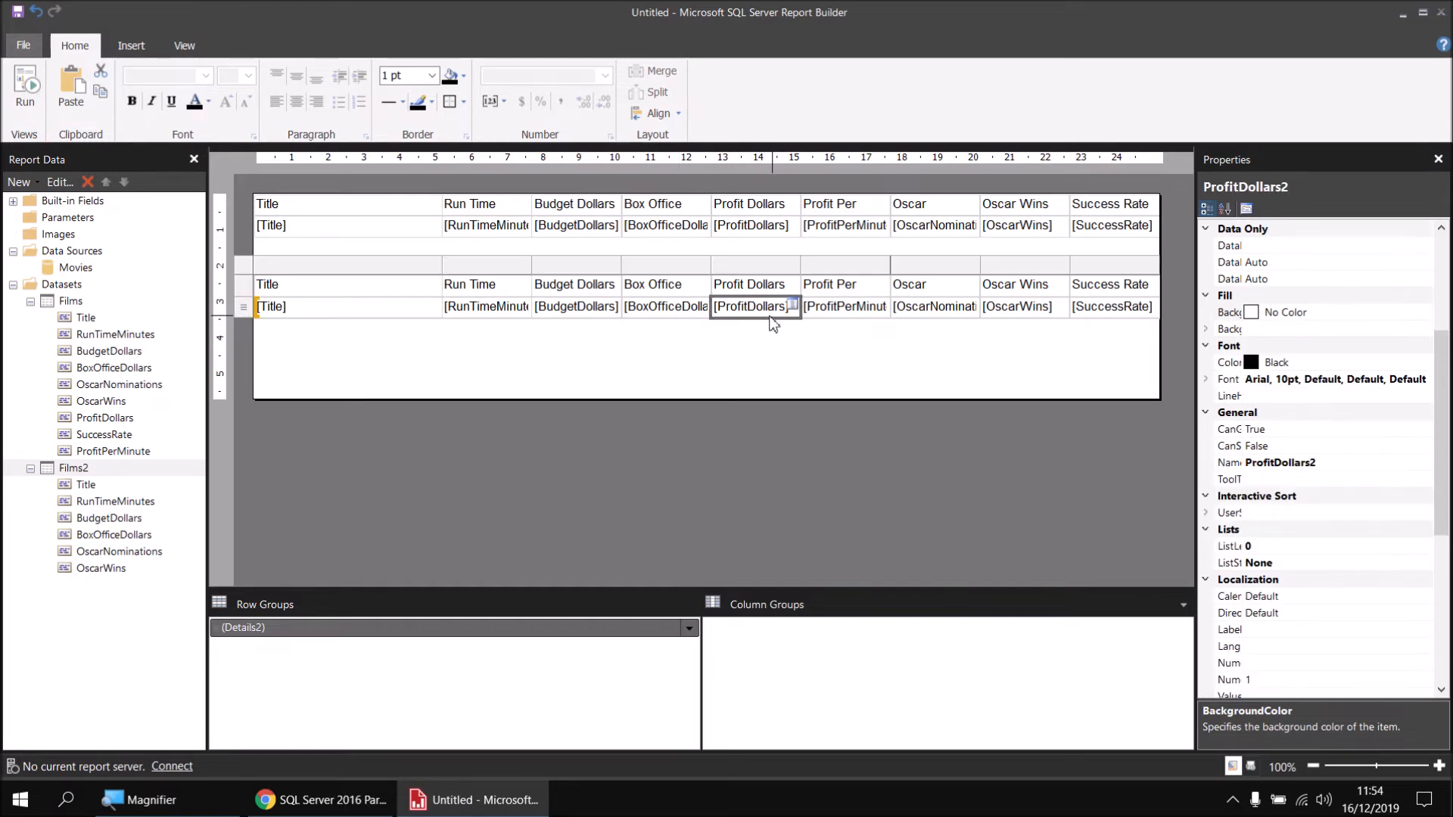
pyautogui.click(758, 268)
pyautogui.moveTo(759, 267); pyautogui.dragTo(851, 267)
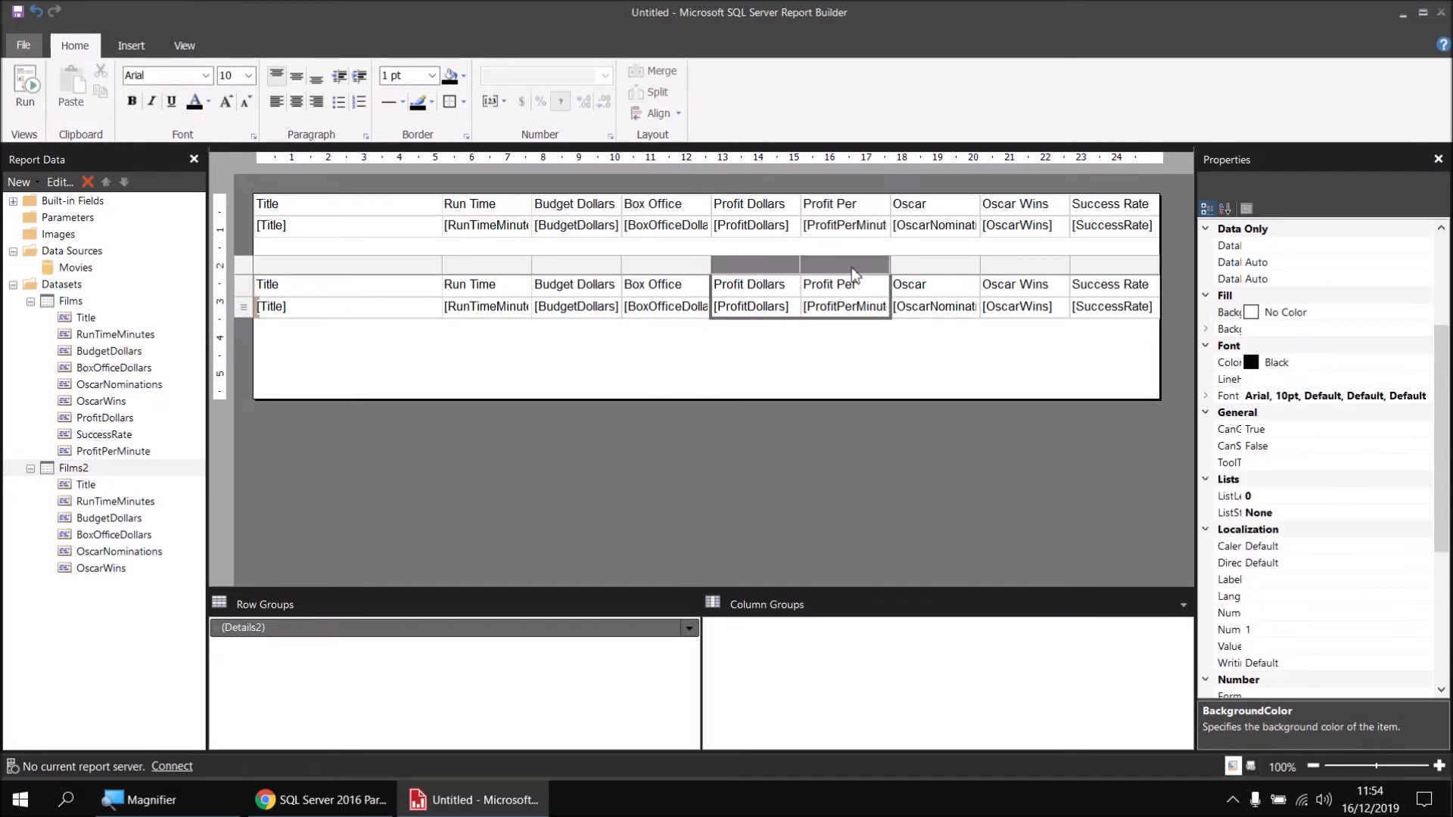
pyautogui.rightClick(758, 264)
pyautogui.click(791, 296)
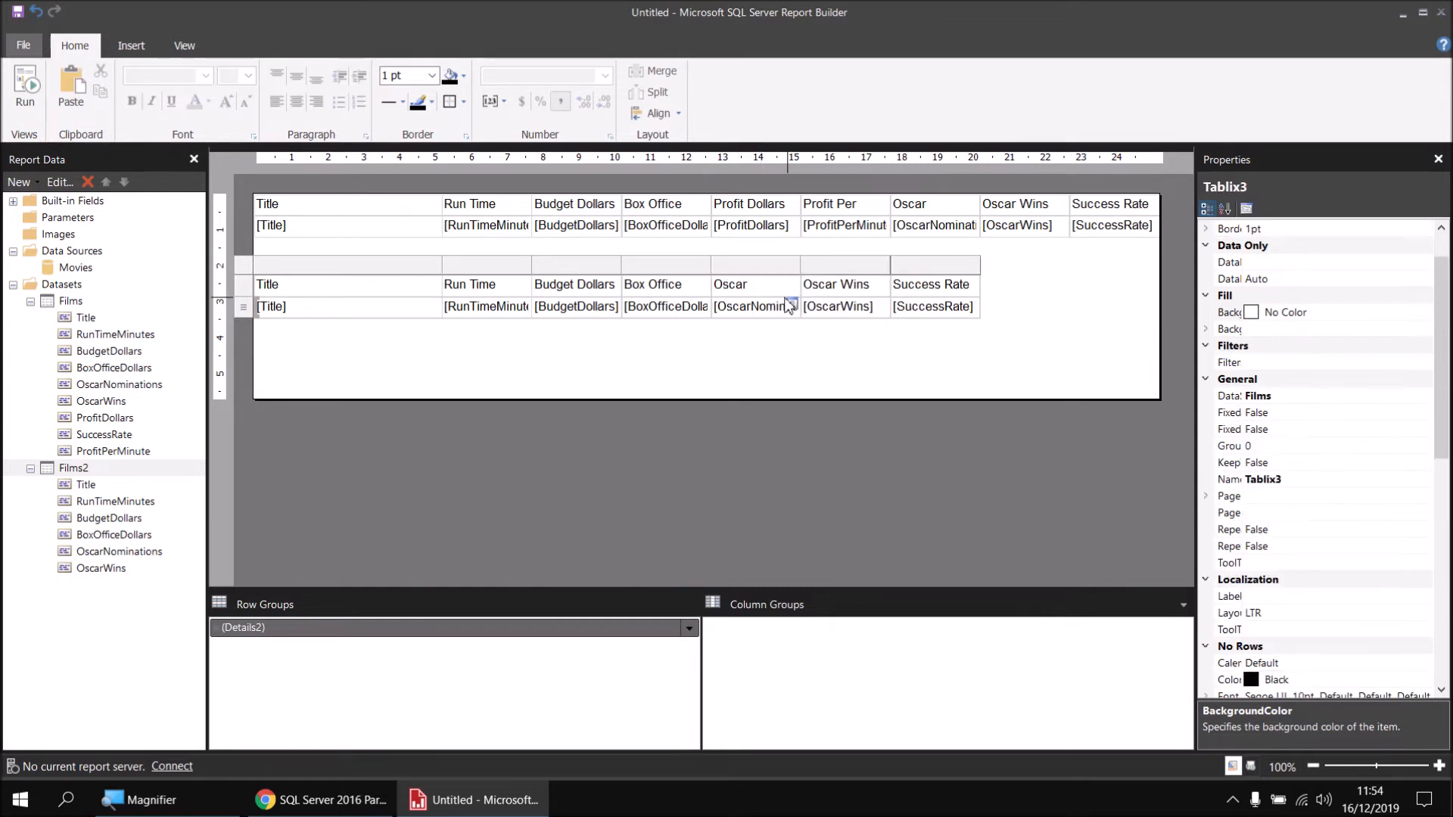
pyautogui.rightClick(937, 266)
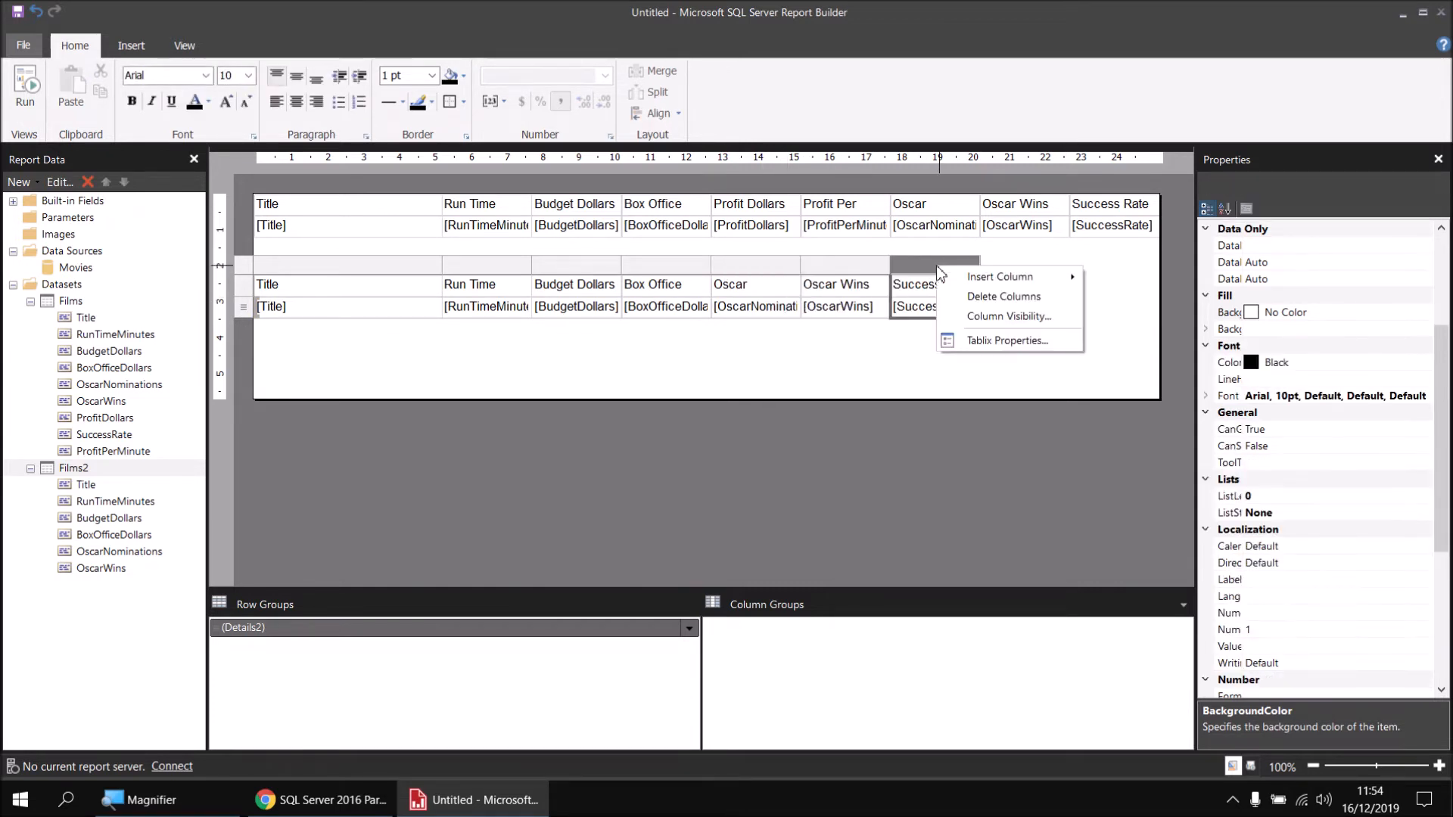
pyautogui.click(953, 305)
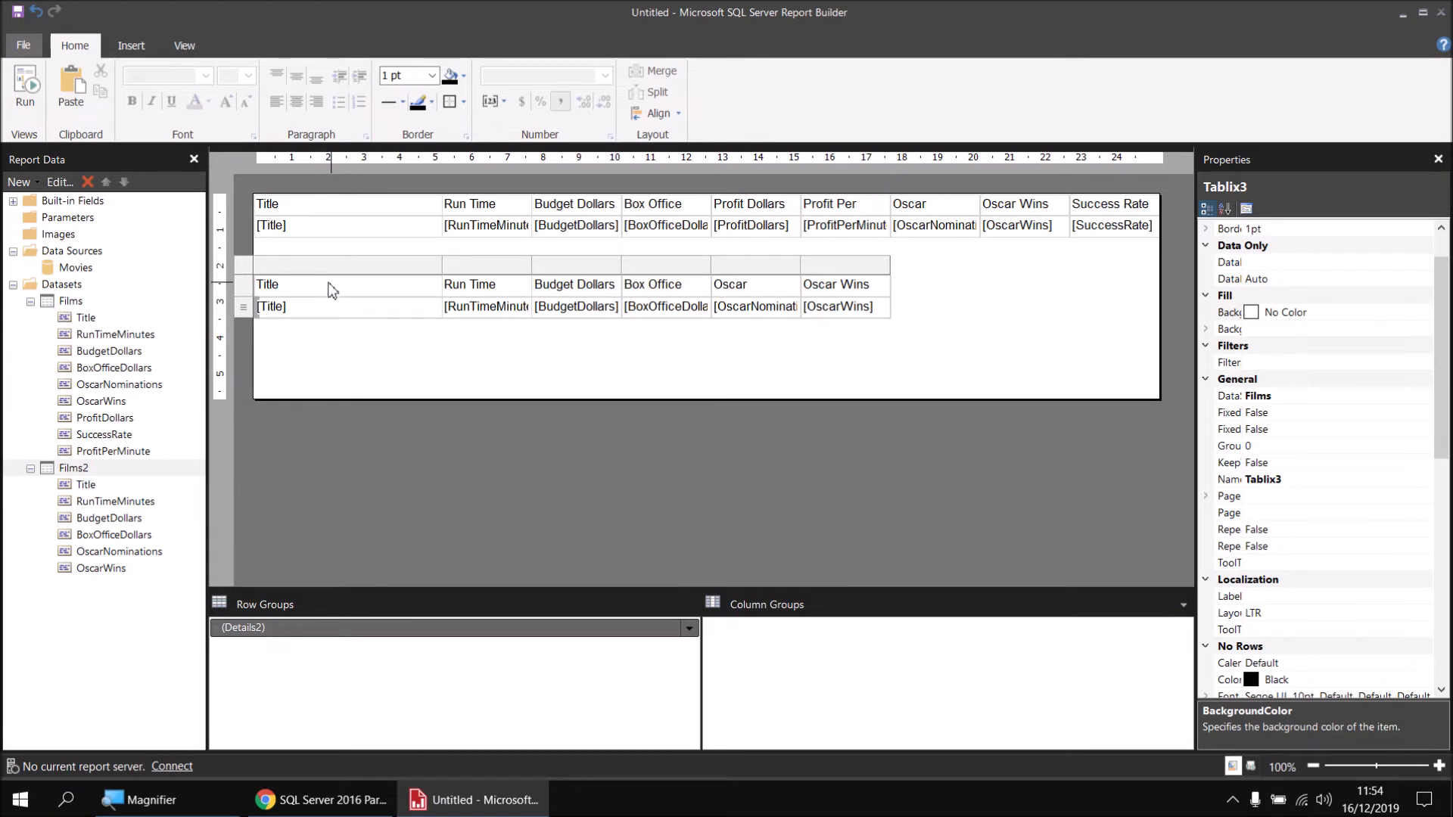
# Remove the ProfitPerMinute sort from the copied table's sorting options.
pyautogui.rightClick(246, 270)
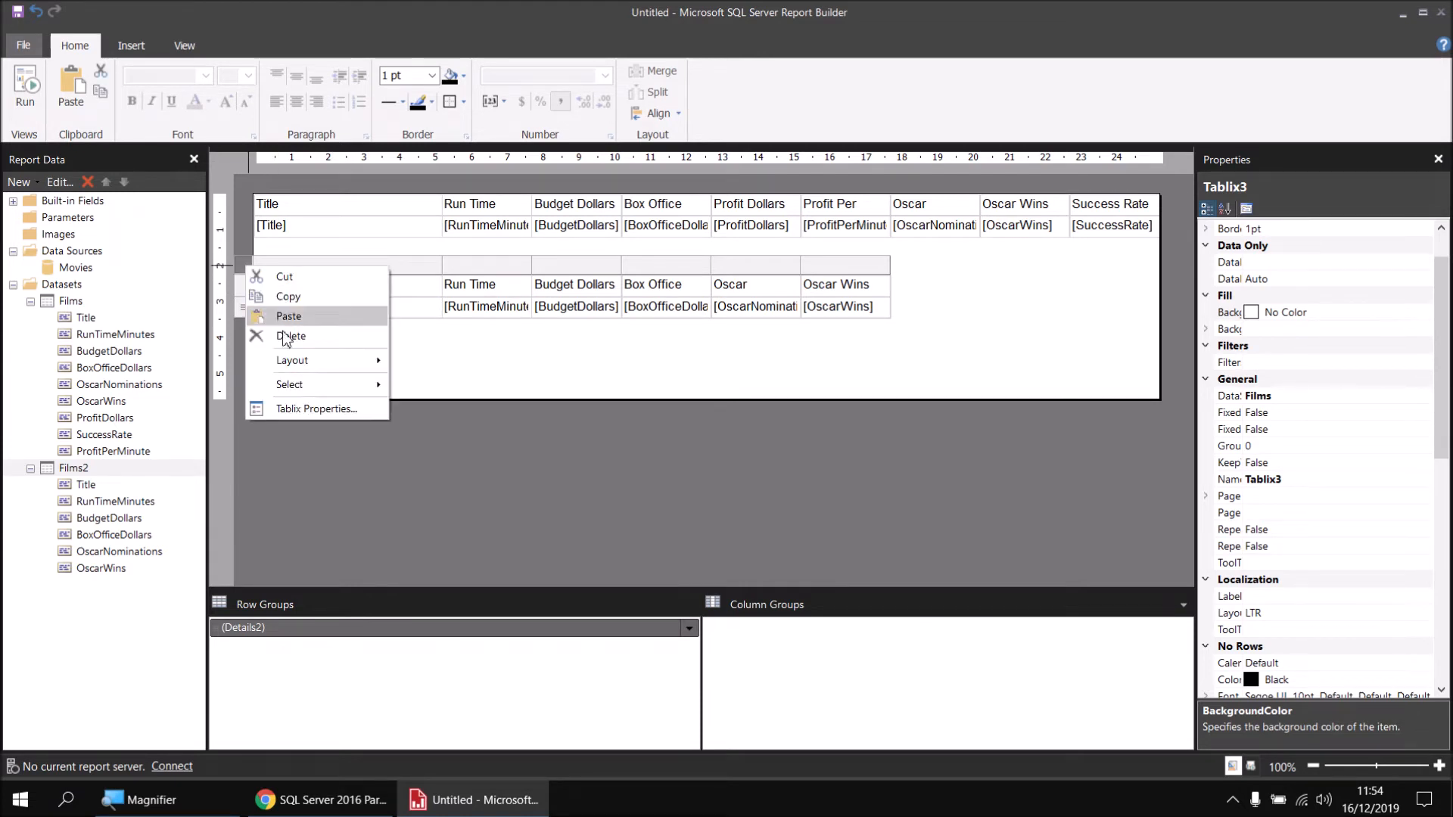
pyautogui.click(309, 408)
pyautogui.click(428, 166)
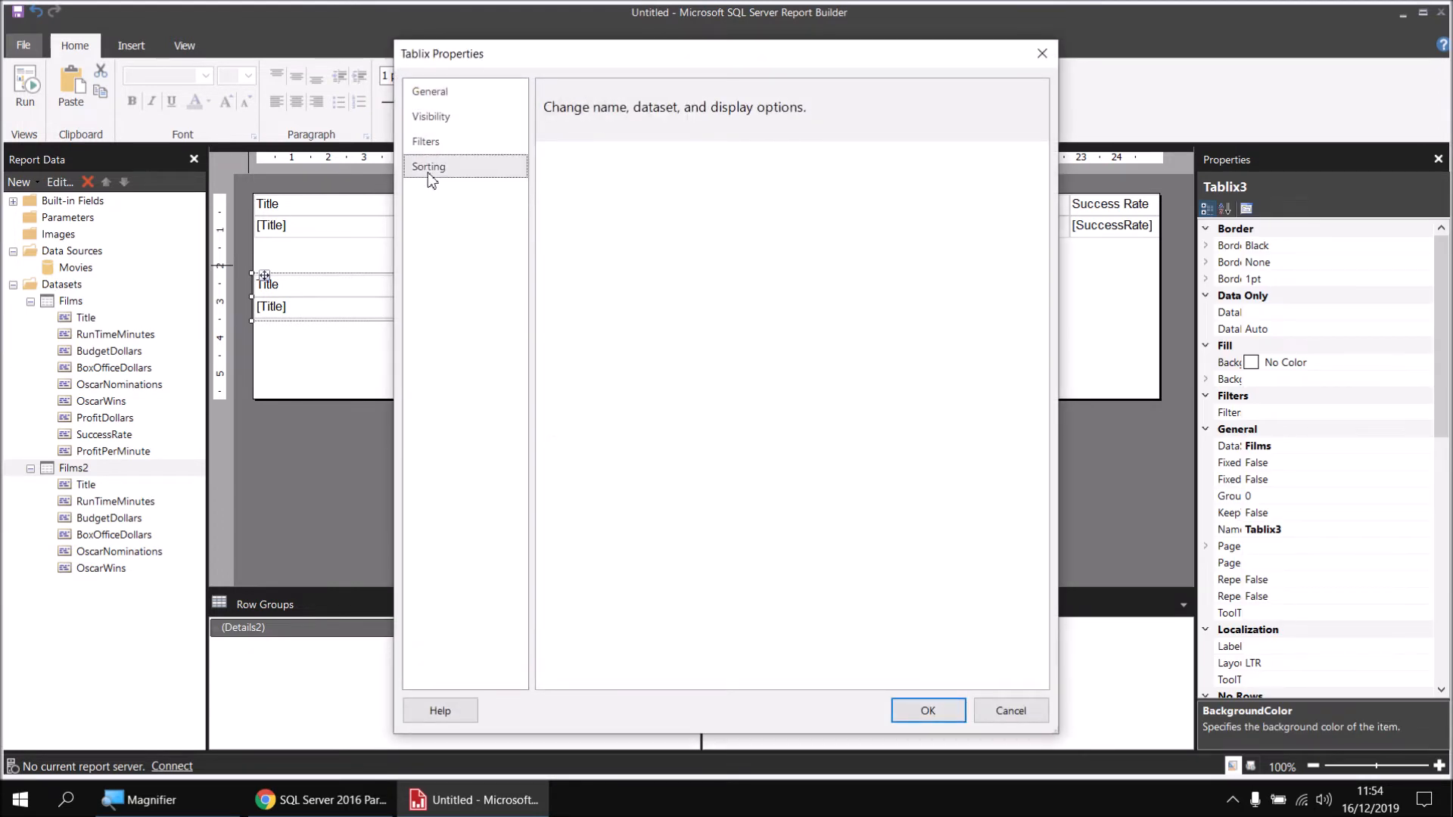
pyautogui.click(580, 223)
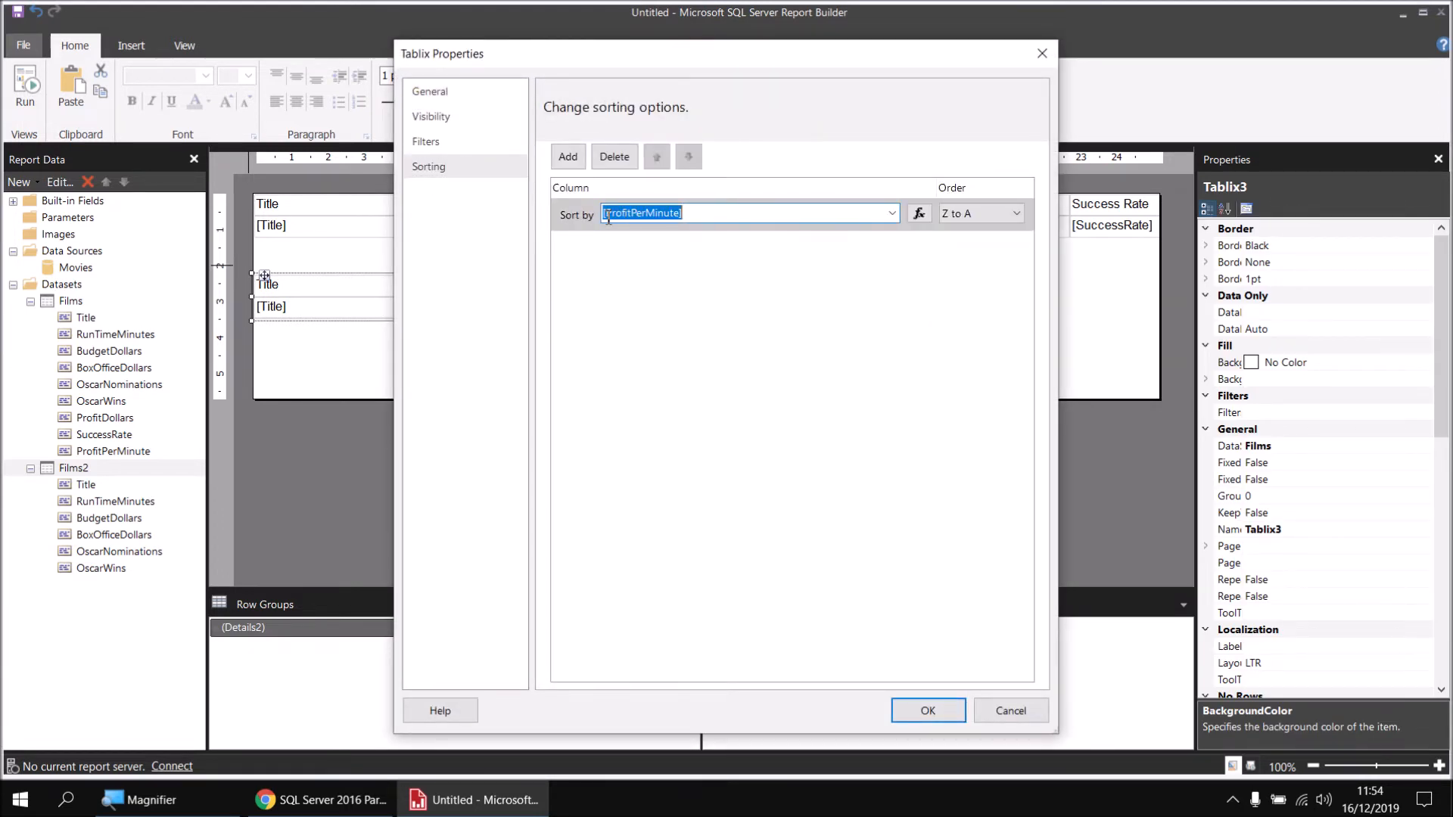
pyautogui.click(617, 158)
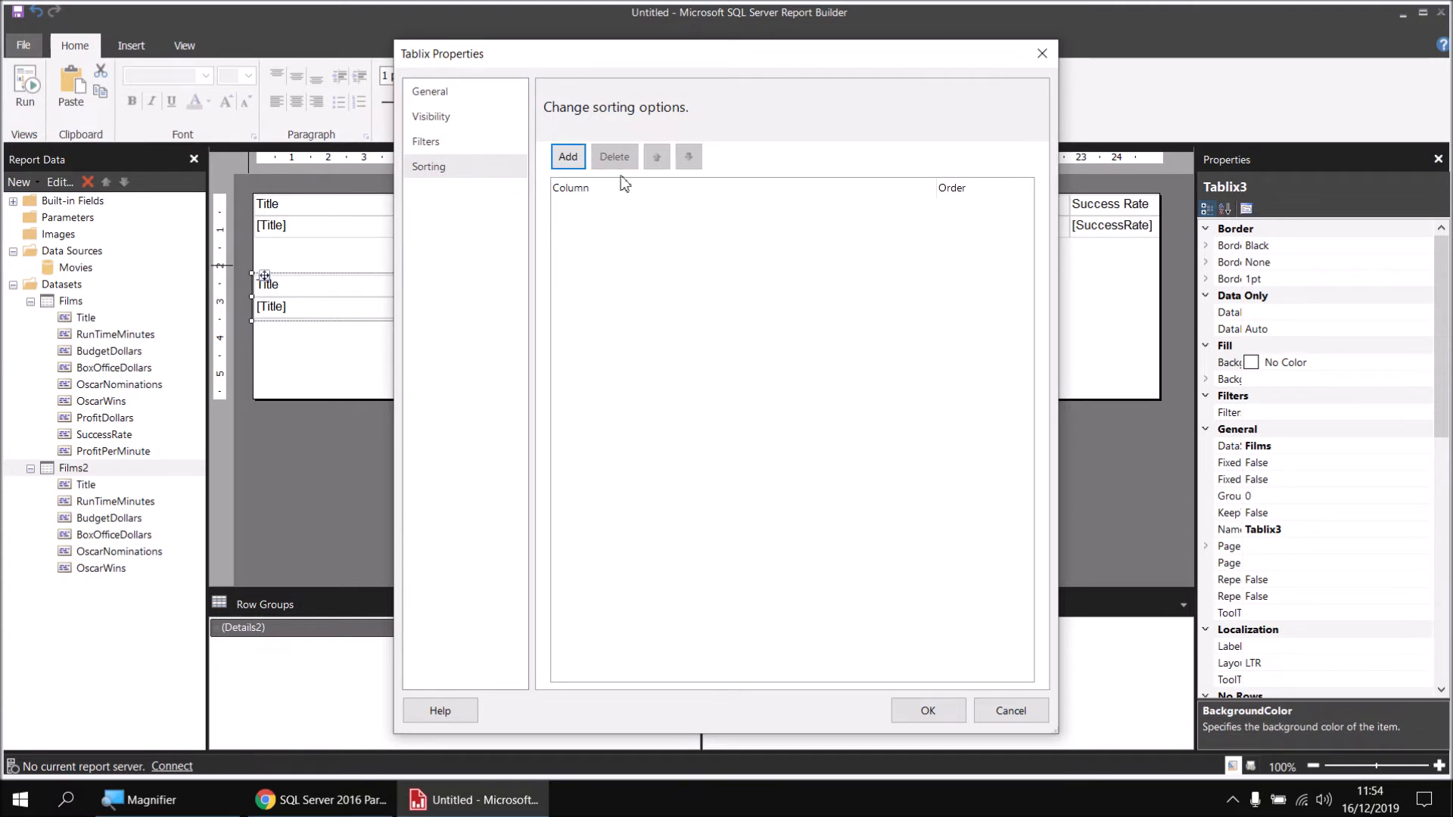
# Switch the copied table's dataset to Films2 and apply the table properties.
pyautogui.click(435, 92)
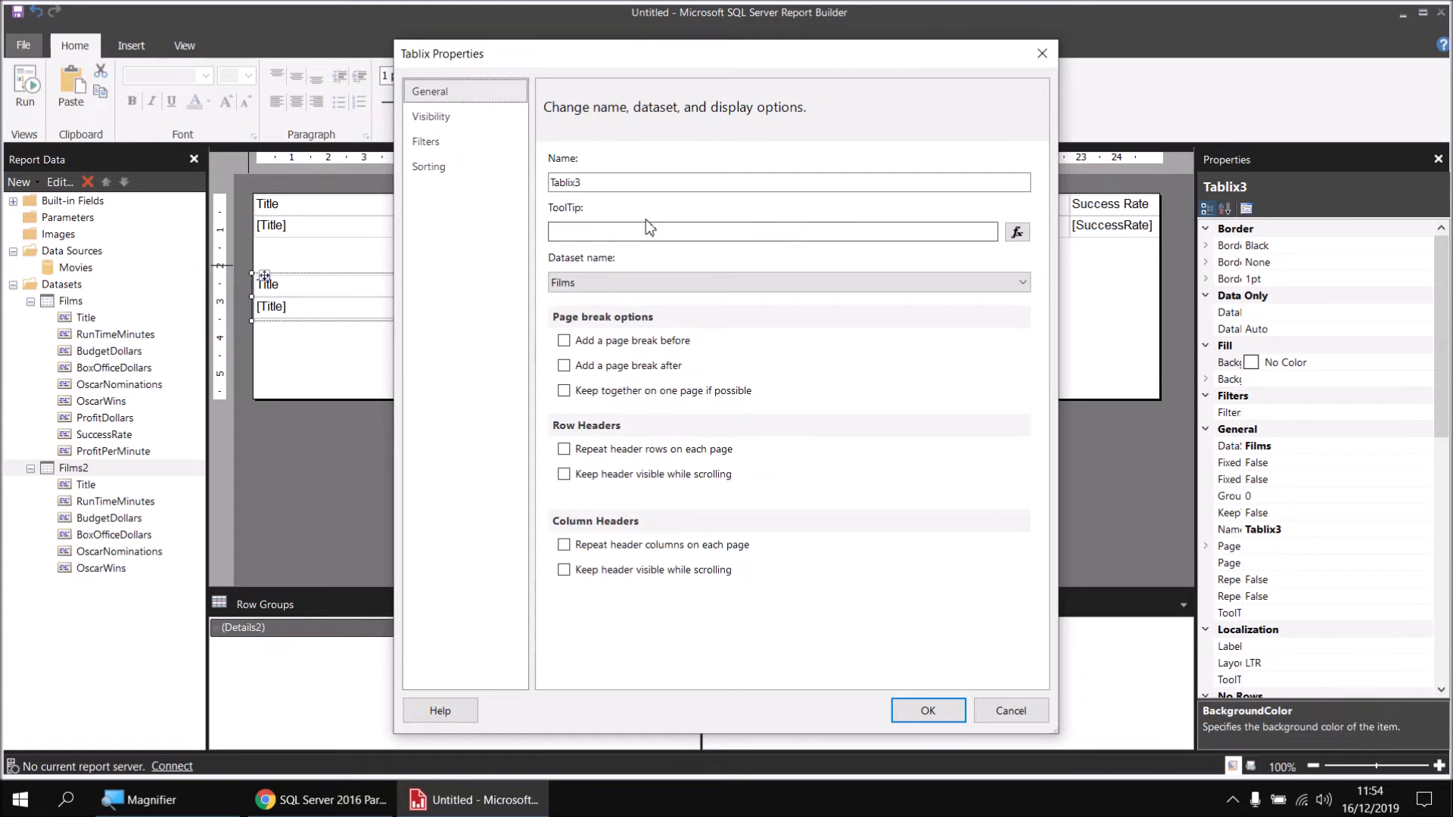
pyautogui.click(606, 284)
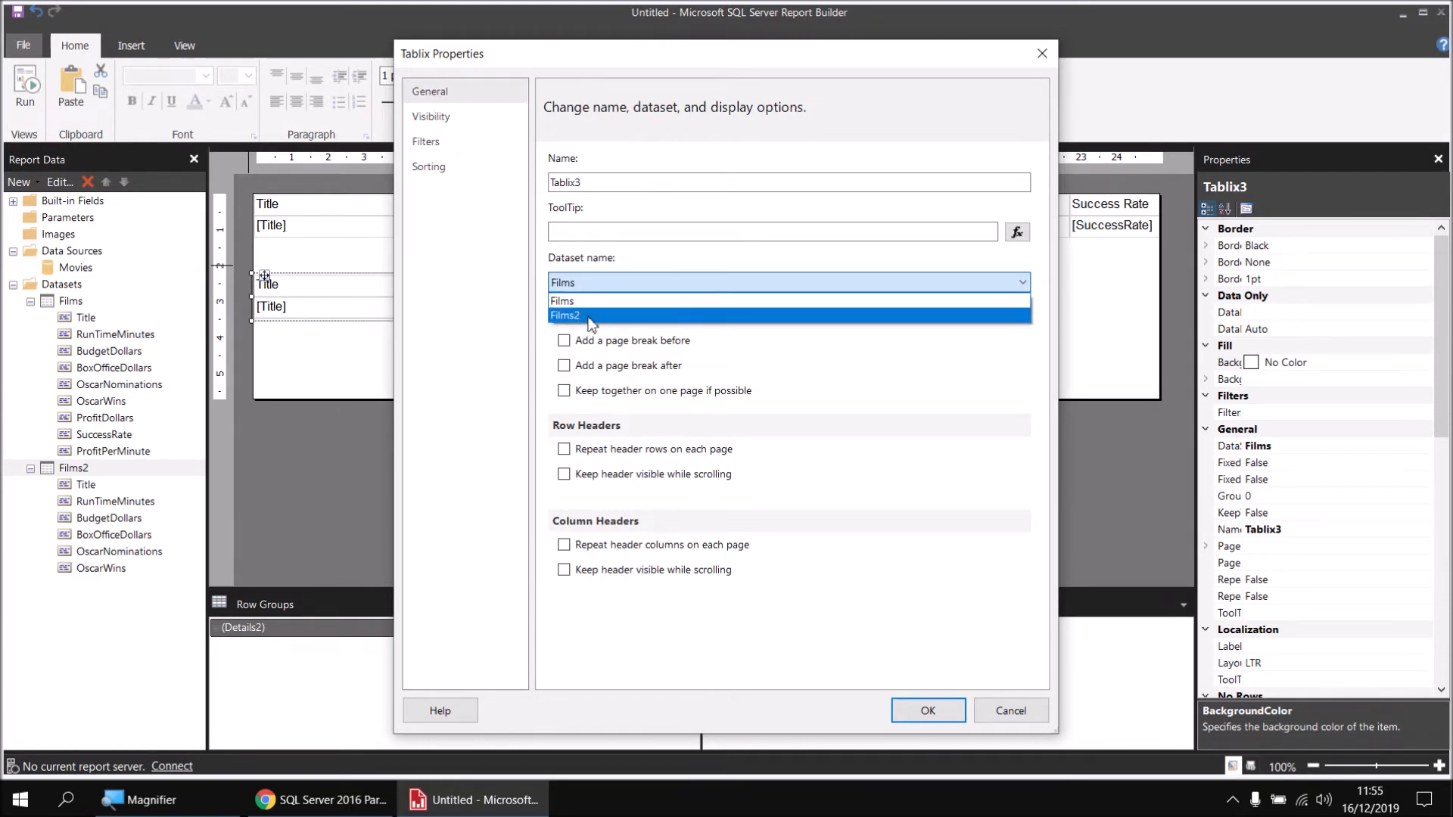
pyautogui.click(591, 317)
pyautogui.click(928, 711)
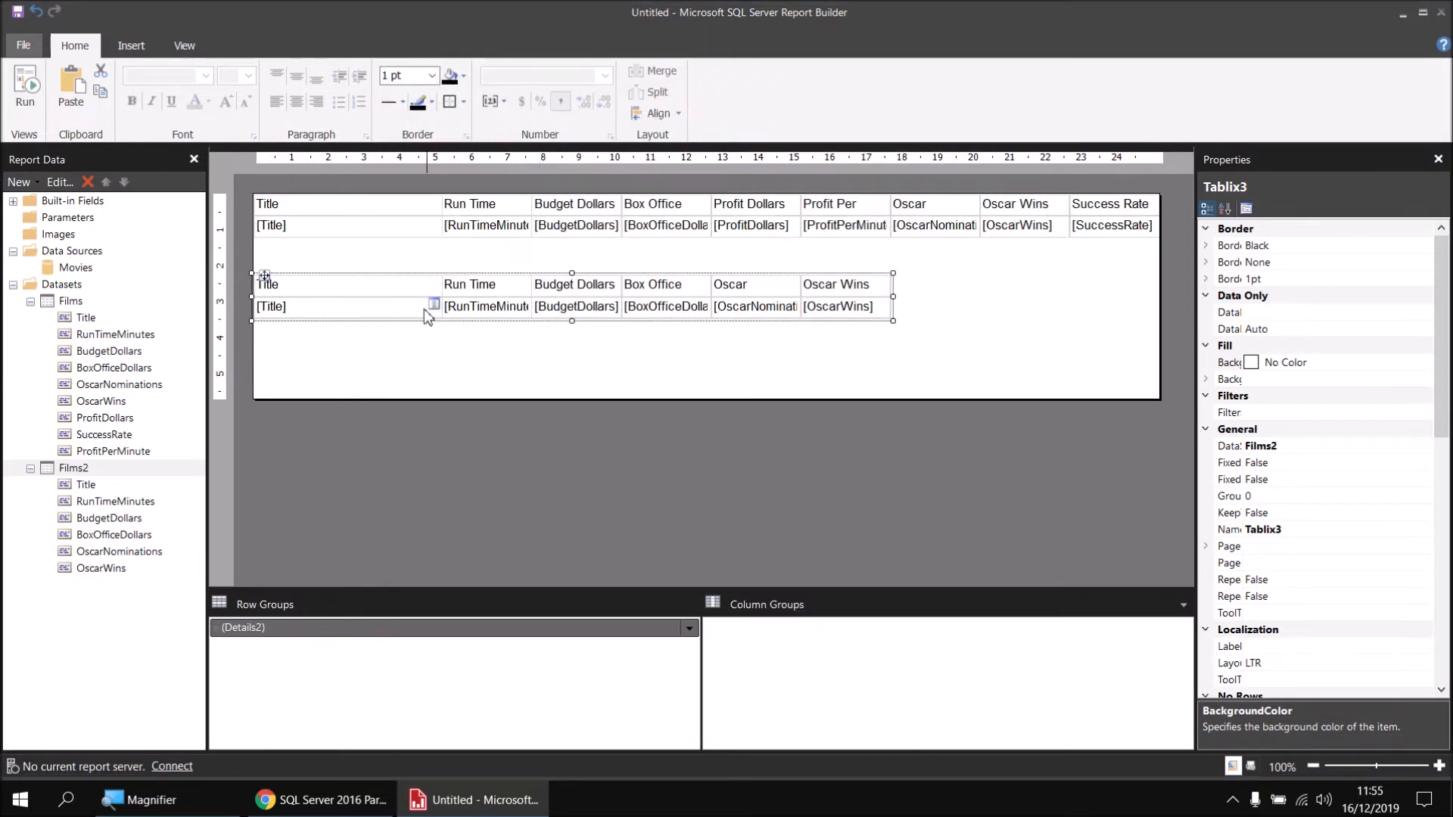
# Hide the Properties pane, move the copied table beside the original with tops aligned, and preview the report before returning to the design.
pyautogui.click(1439, 160)
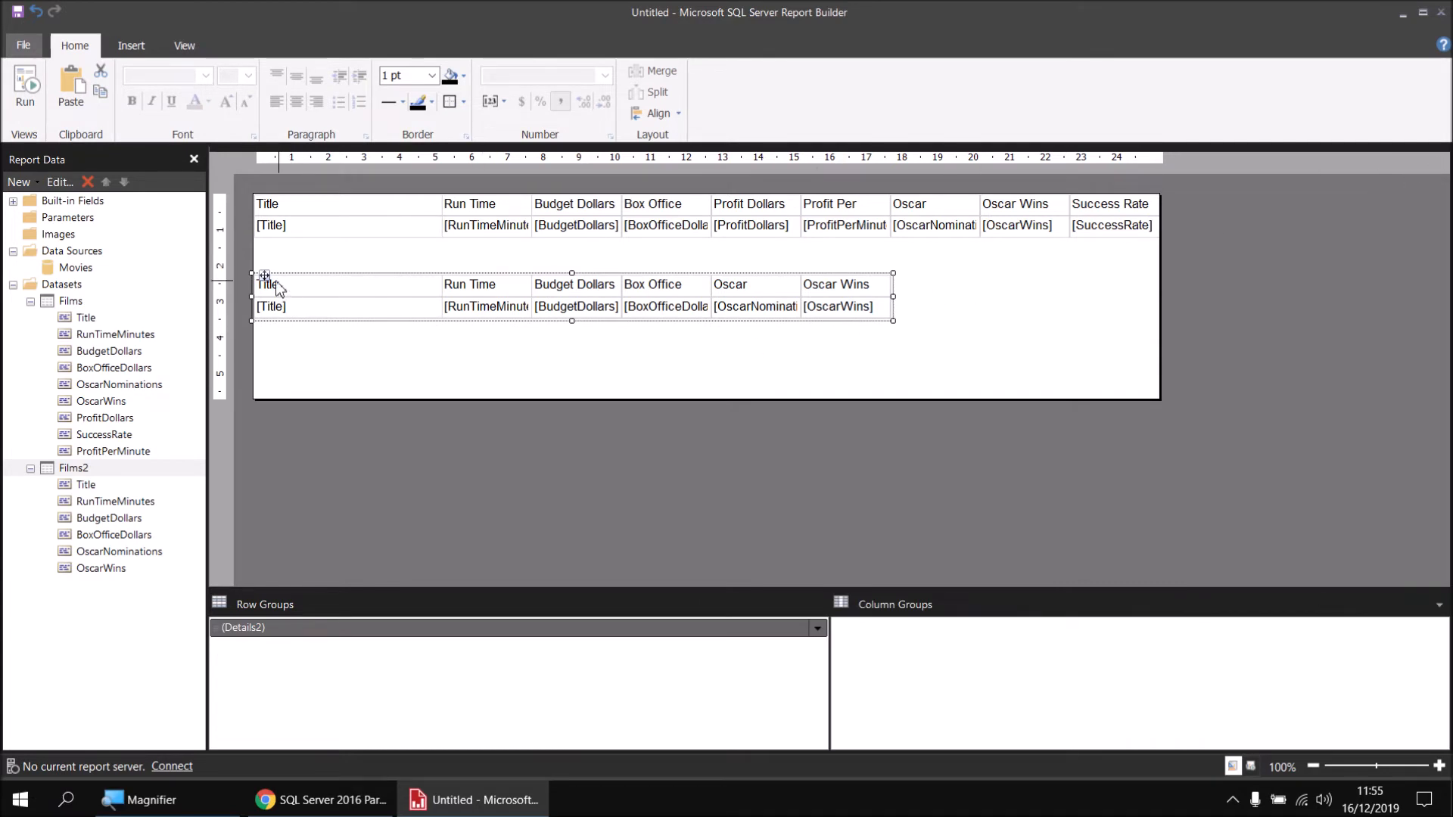
pyautogui.moveTo(264, 277); pyautogui.dragTo(1178, 202)
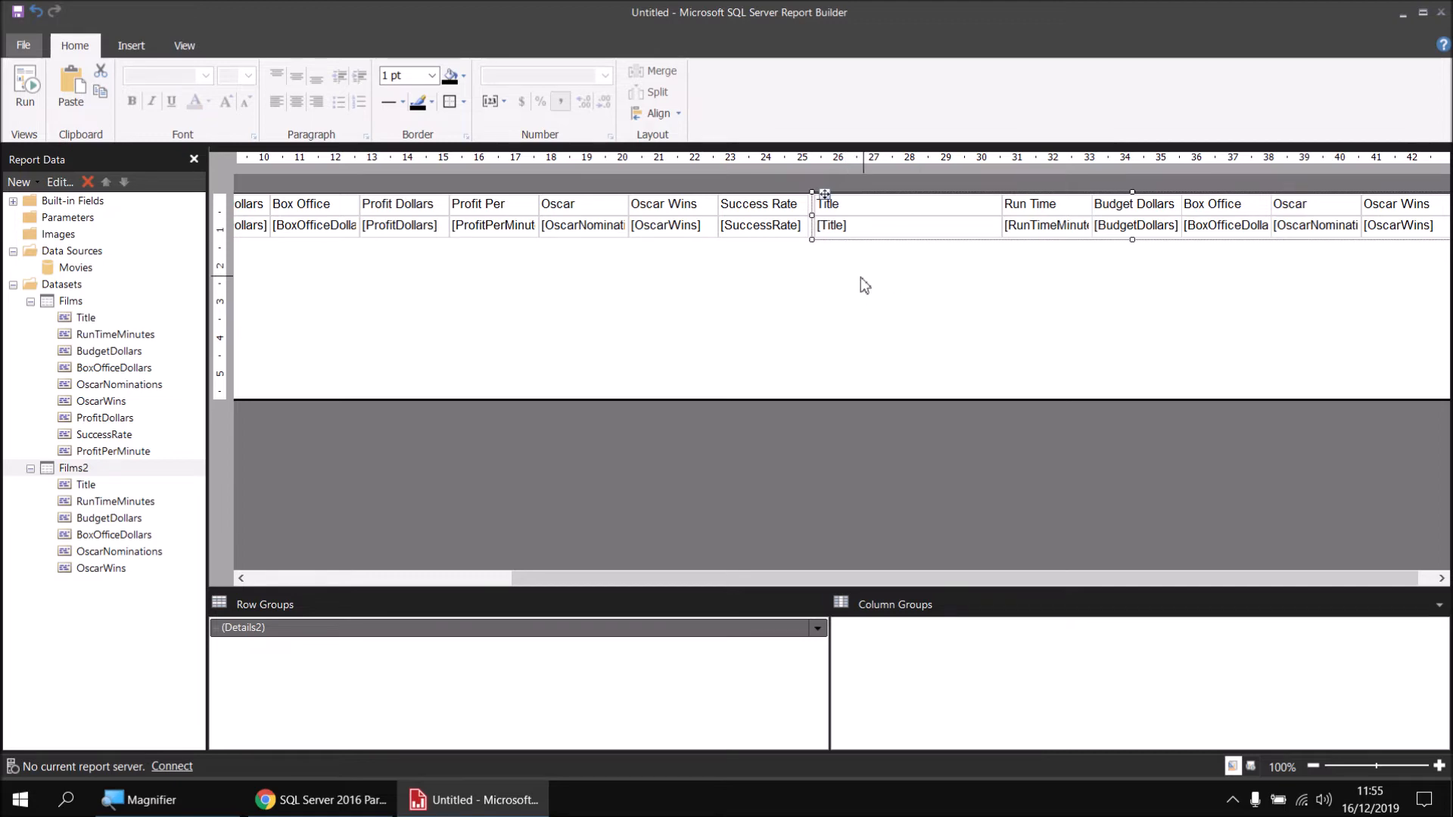
pyautogui.click(25, 85)
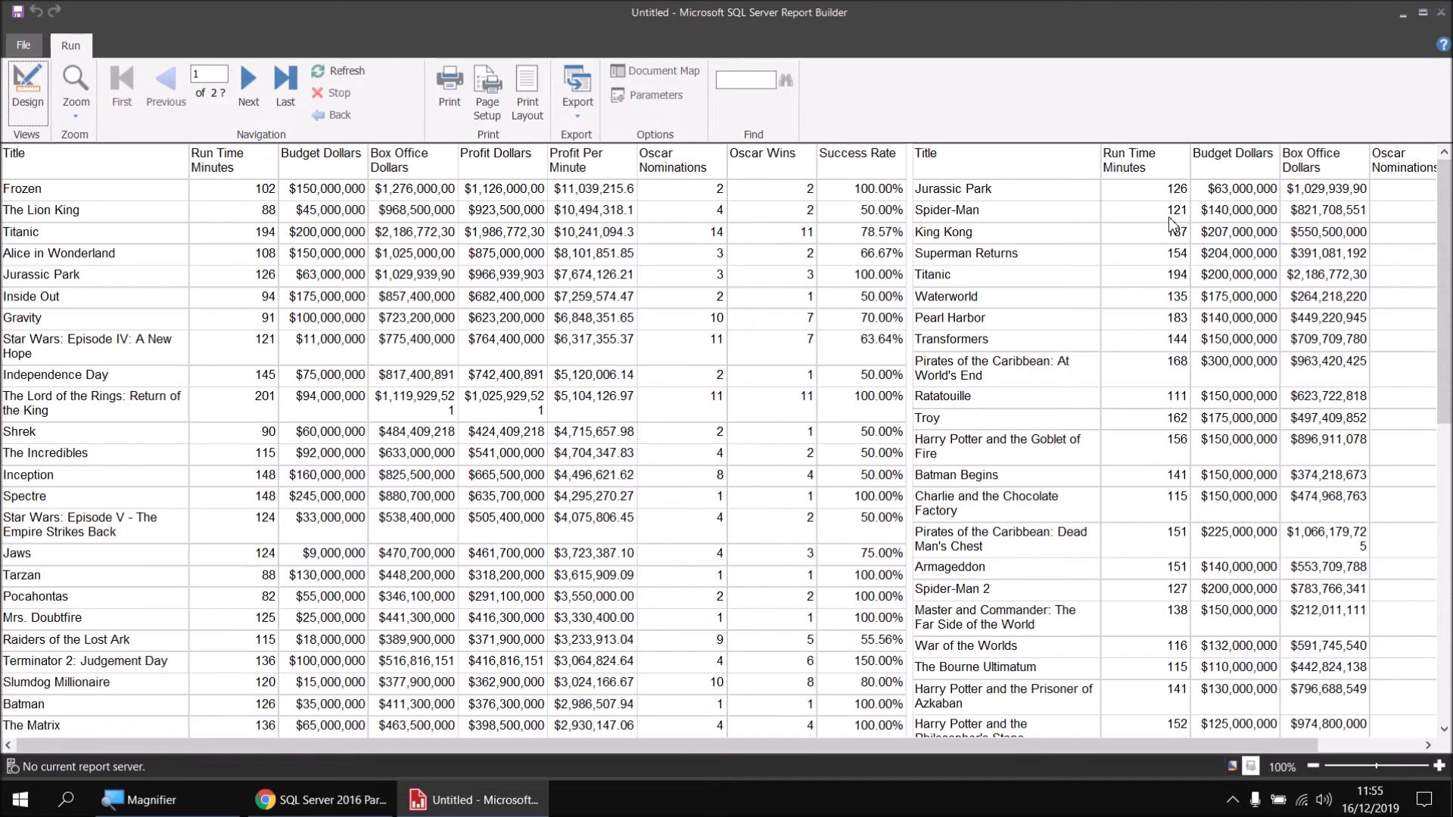
pyautogui.click(31, 87)
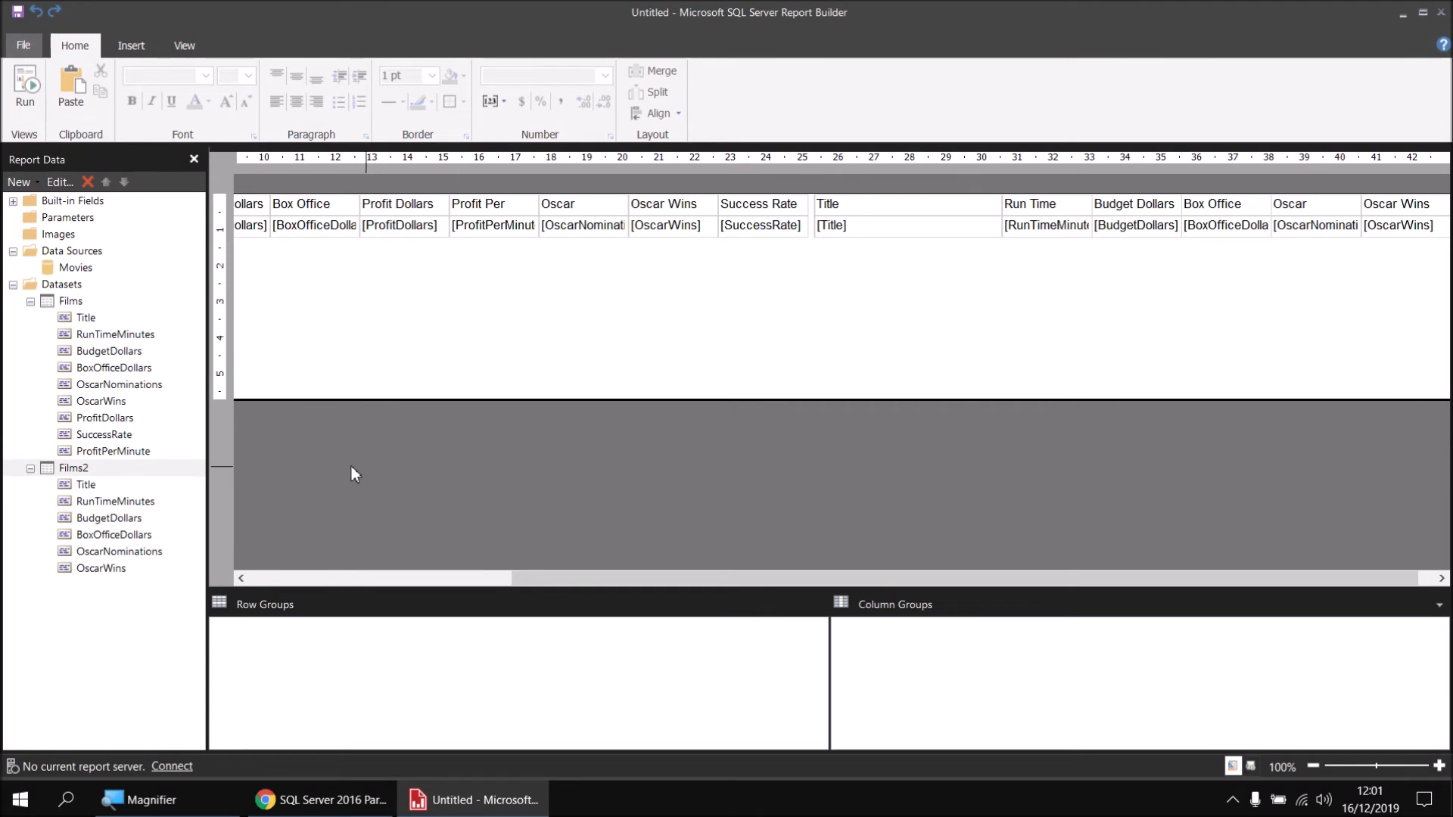
# Add the column Film.BoxOfficeDollars - Film.BudgetDollars AS ProfitDollars after Film.OscarWins in the Films2 query and apply it.
pyautogui.rightClick(102, 472)
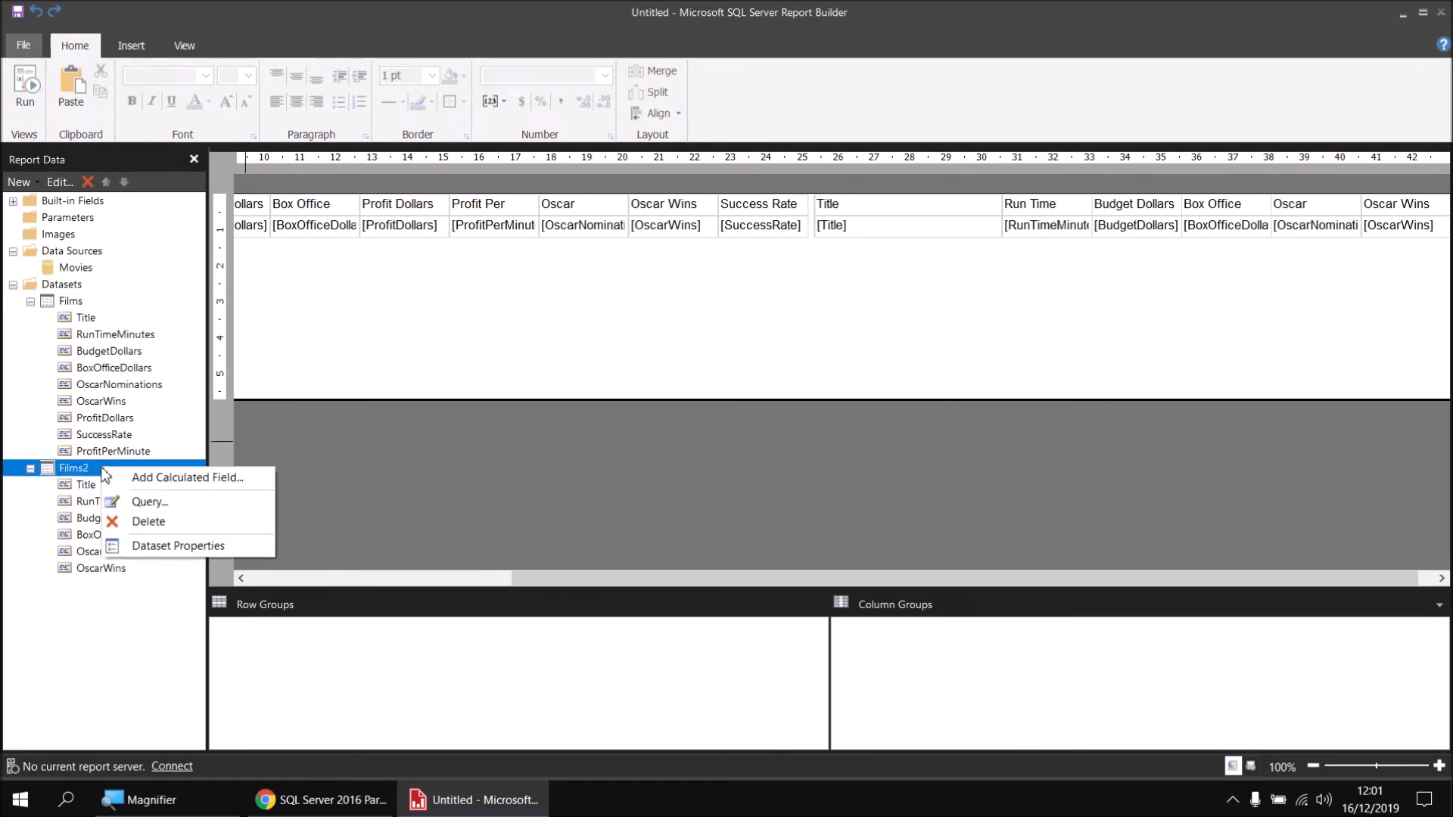
pyautogui.click(176, 545)
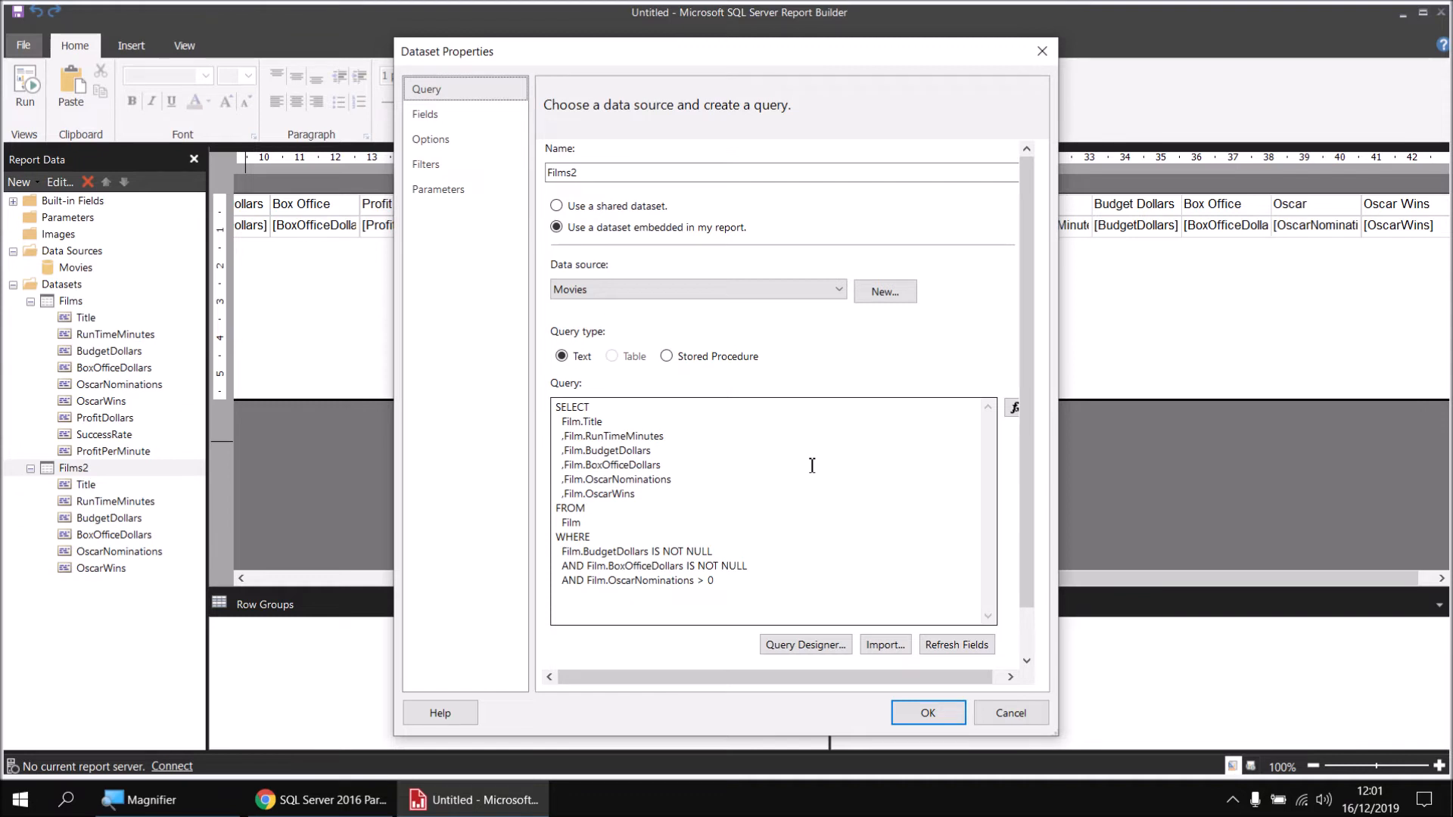
pyautogui.click(668, 501)
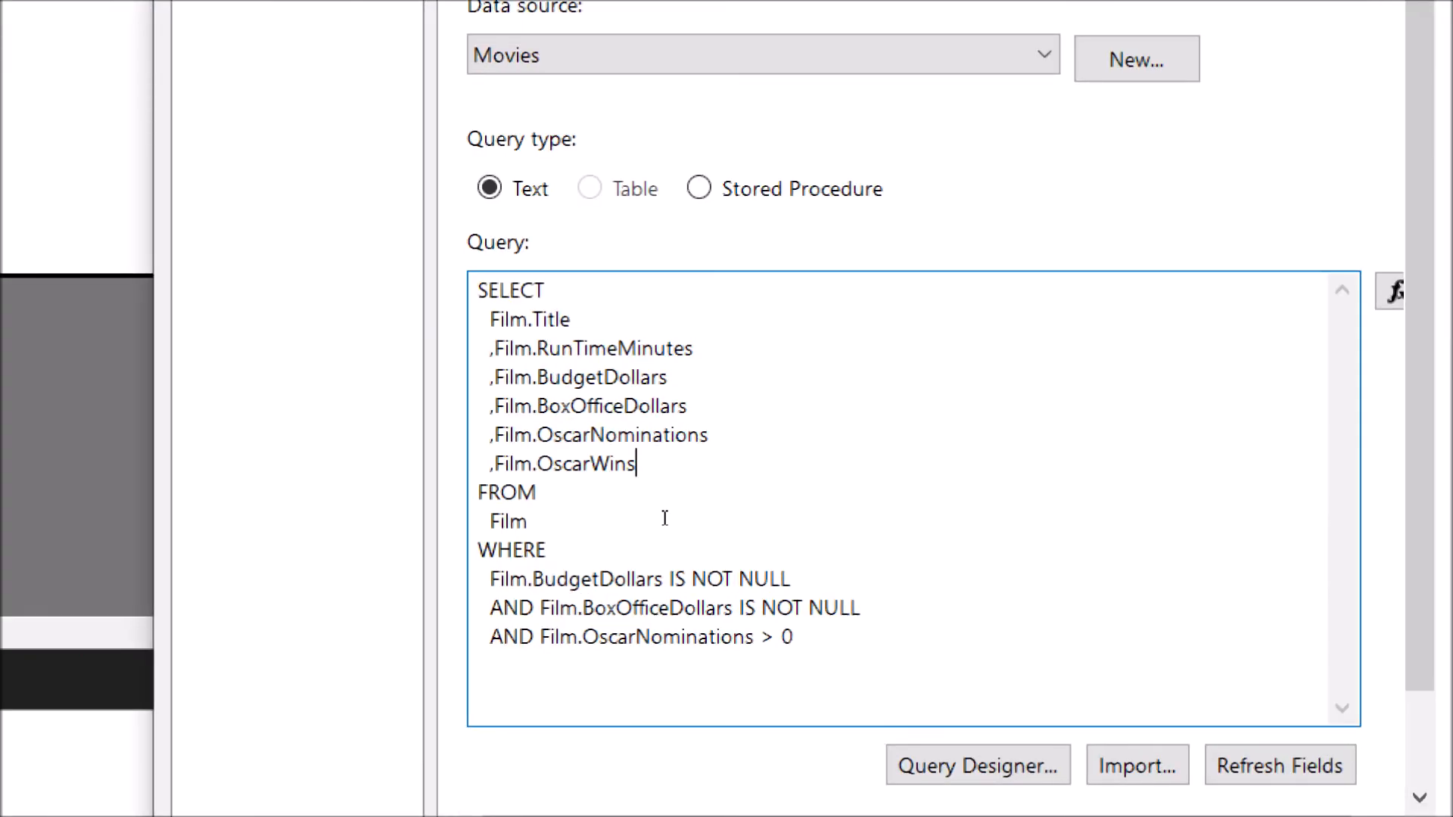
pyautogui.press('Return')
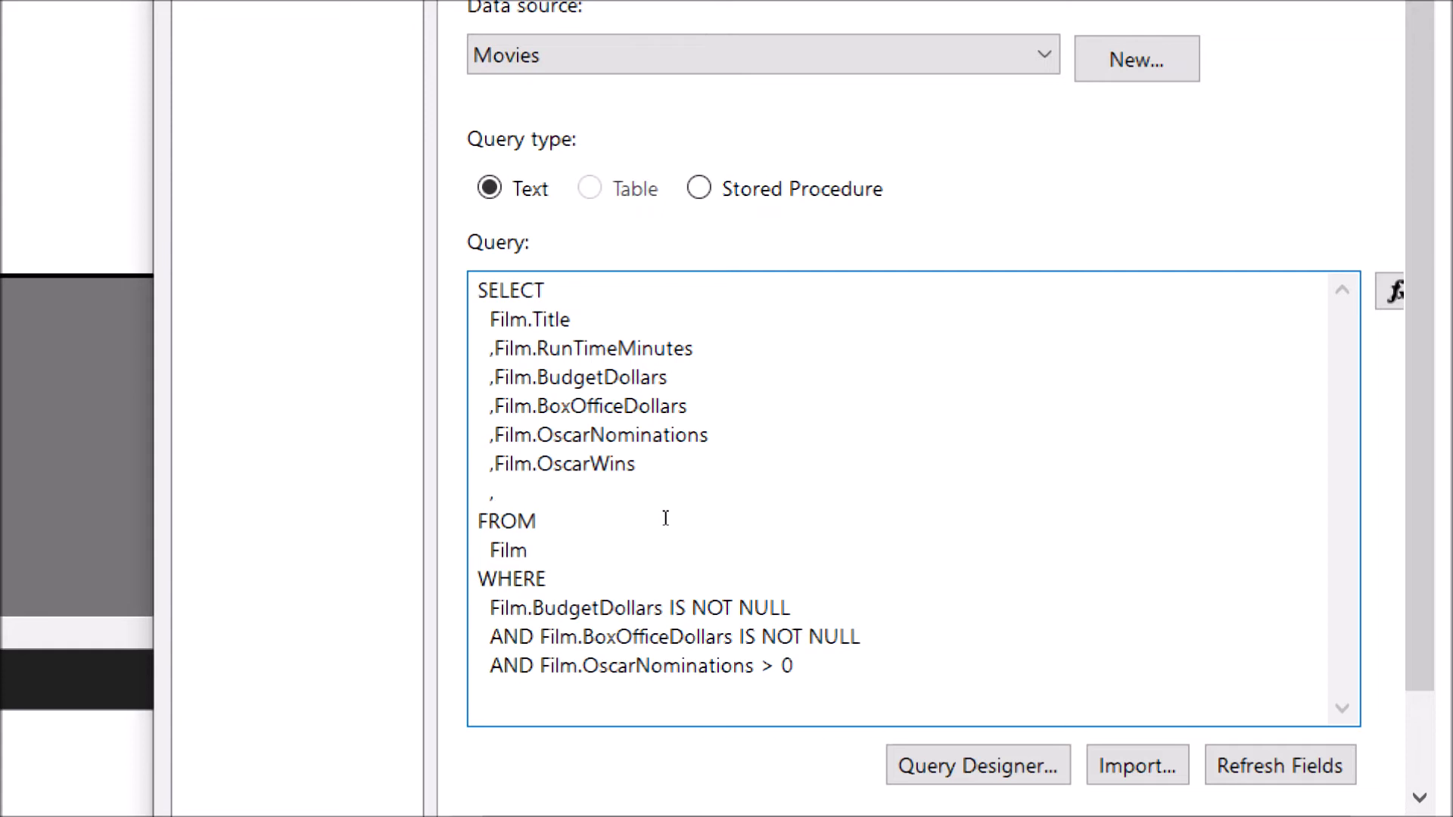
pyautogui.write(',Film.Boxo')
pyautogui.press('BackSpace')
pyautogui.write('OfficeDollars')
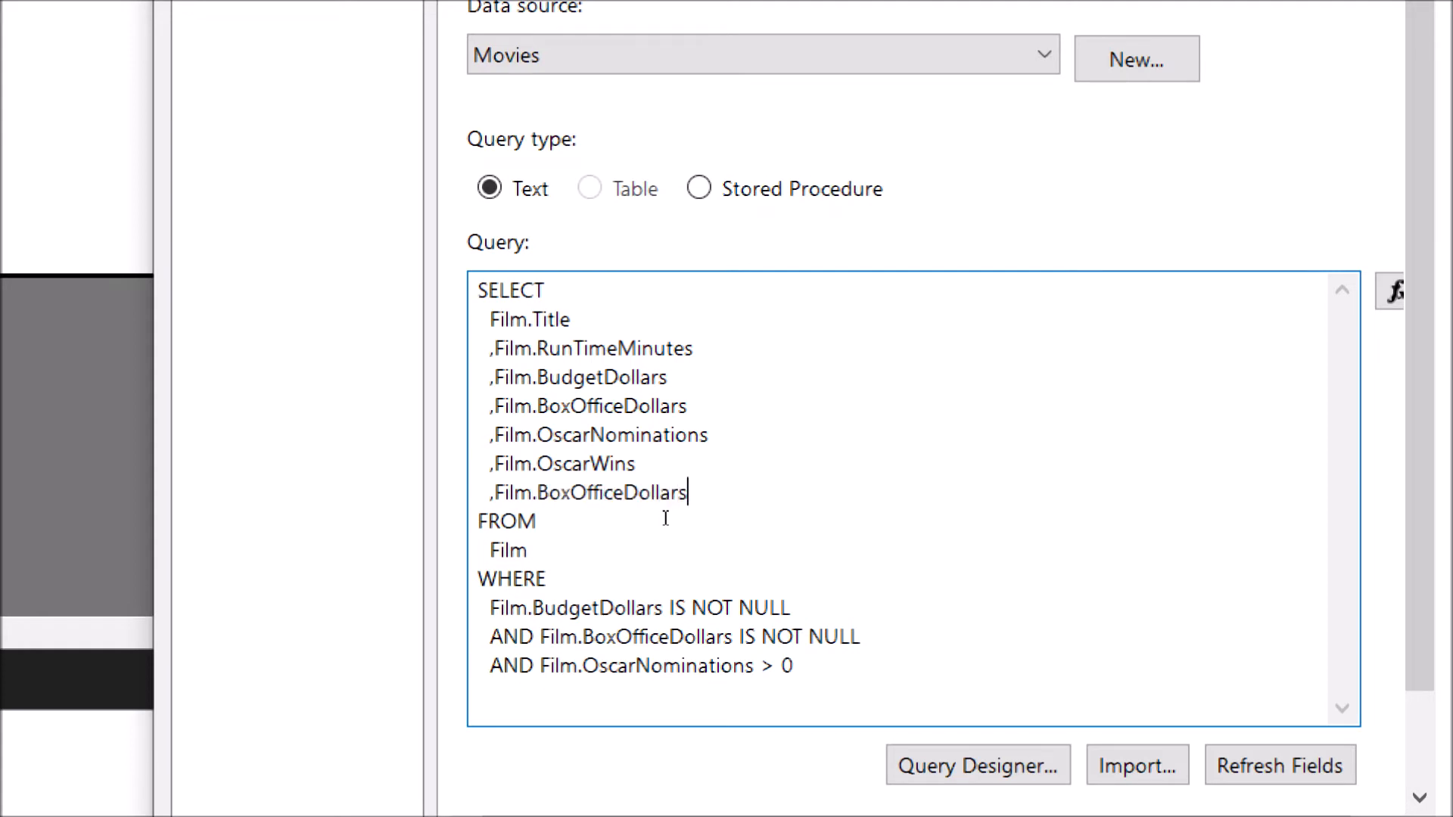
pyautogui.write(' - Film.Budget')
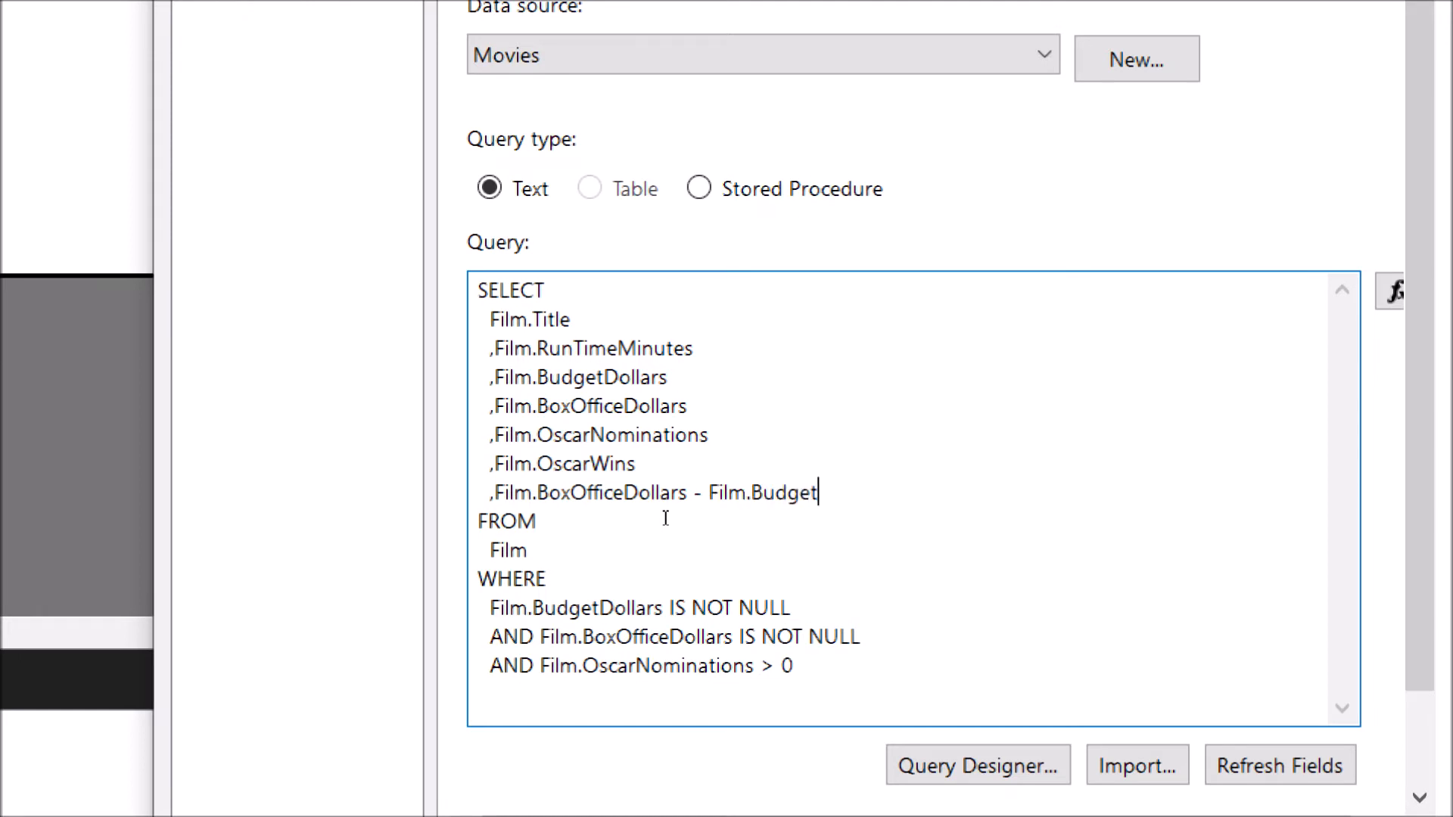
pyautogui.write('Dollars')
pyautogui.write(' AS Profit')
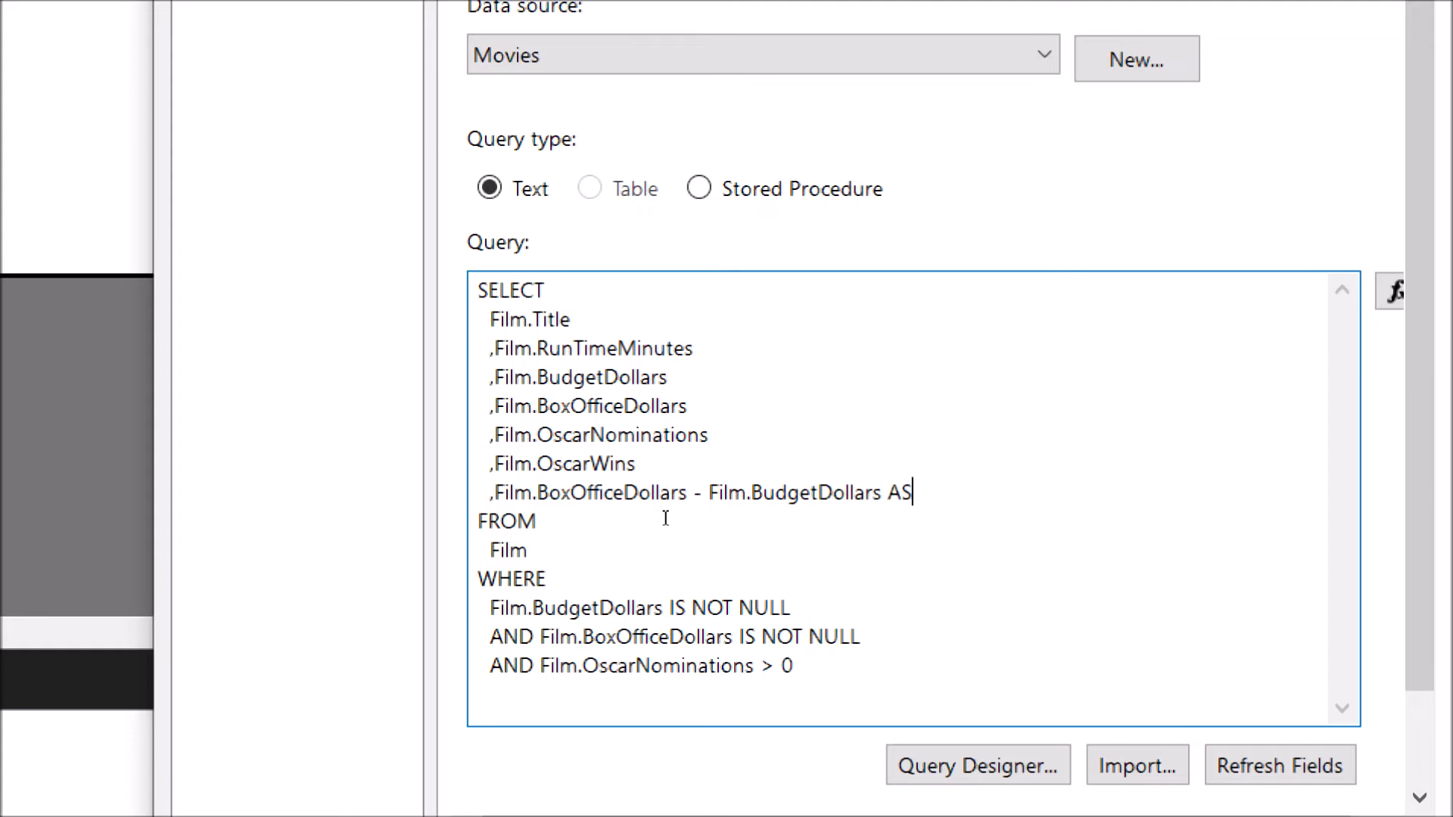
pyautogui.write('Dollars')
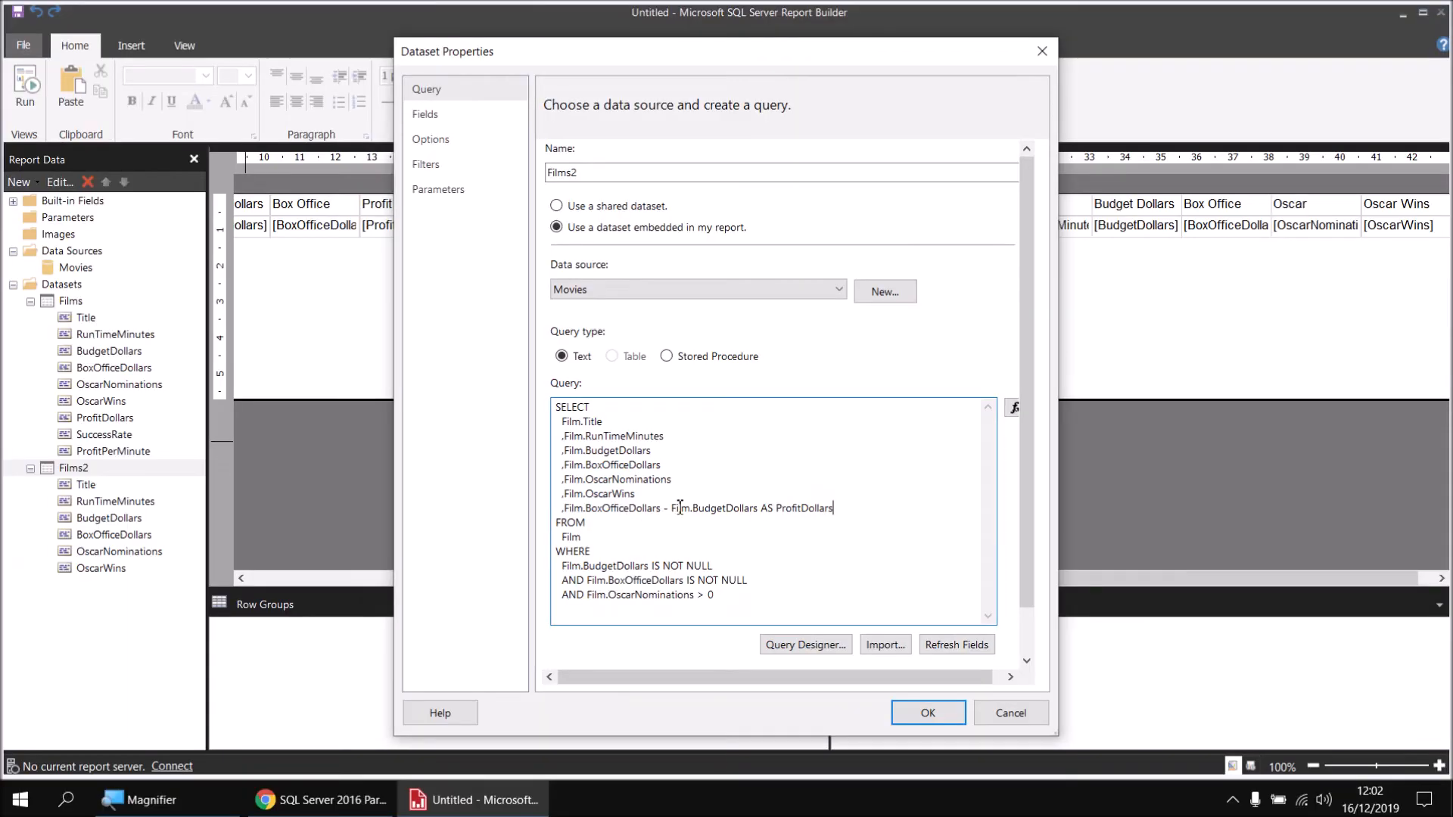
pyautogui.click(926, 714)
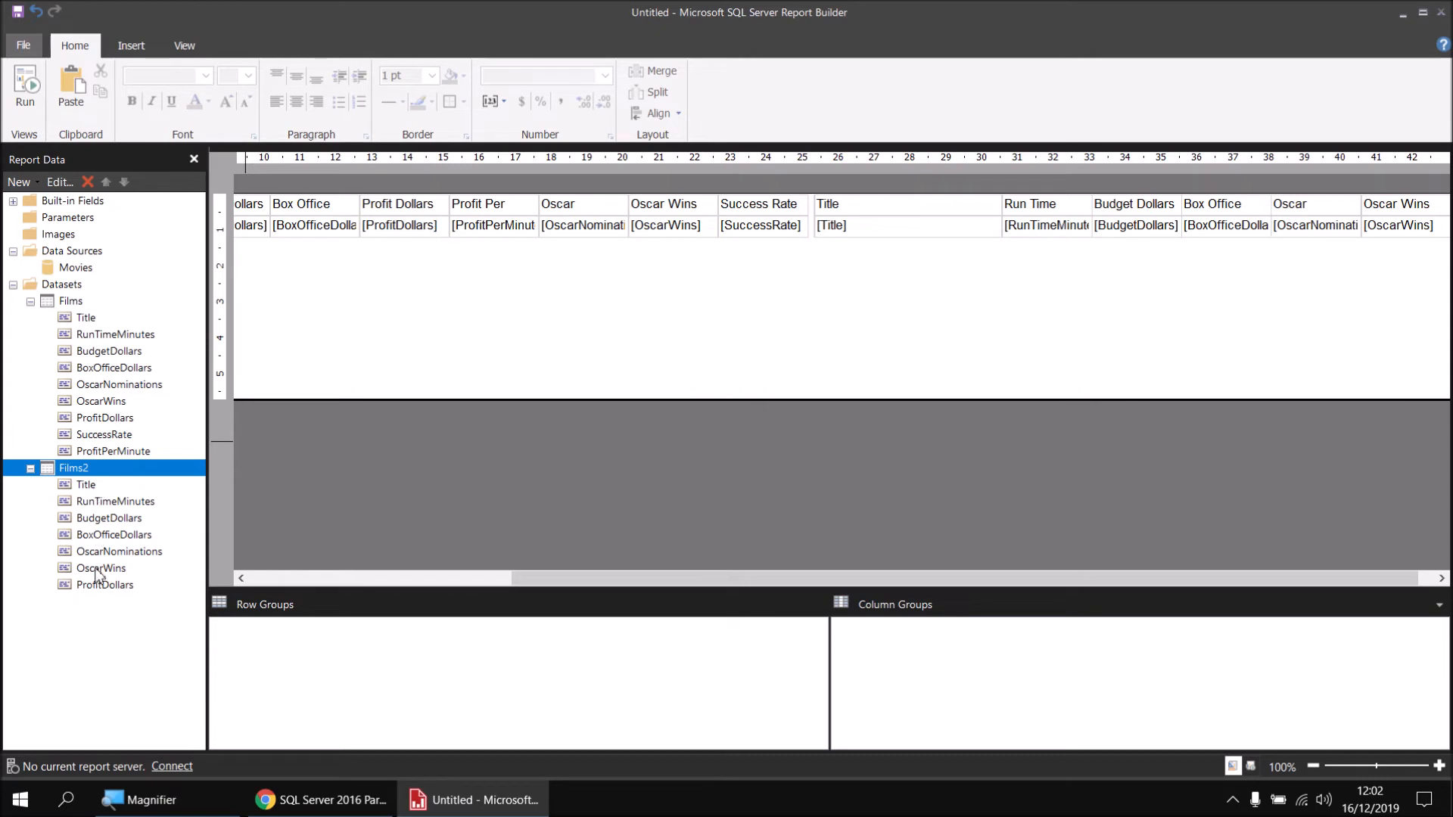
# Insert the Films2 ProfitDollars field after Box Office in the second table, formatted as English (United States) currency with 0 decimals and a thousands separator.
pyautogui.moveTo(96, 588); pyautogui.dragTo(1274, 220)
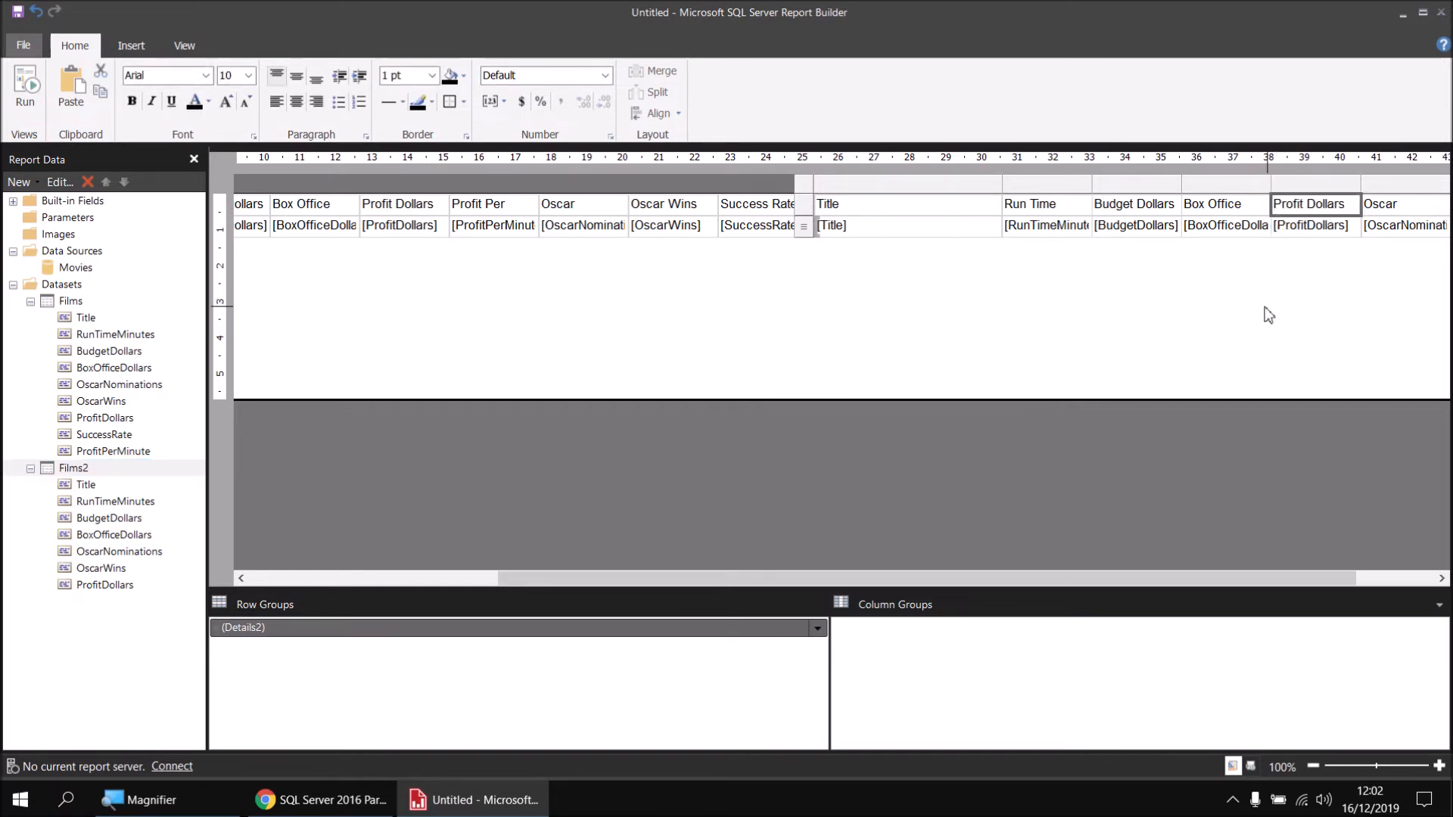
pyautogui.rightClick(1300, 239)
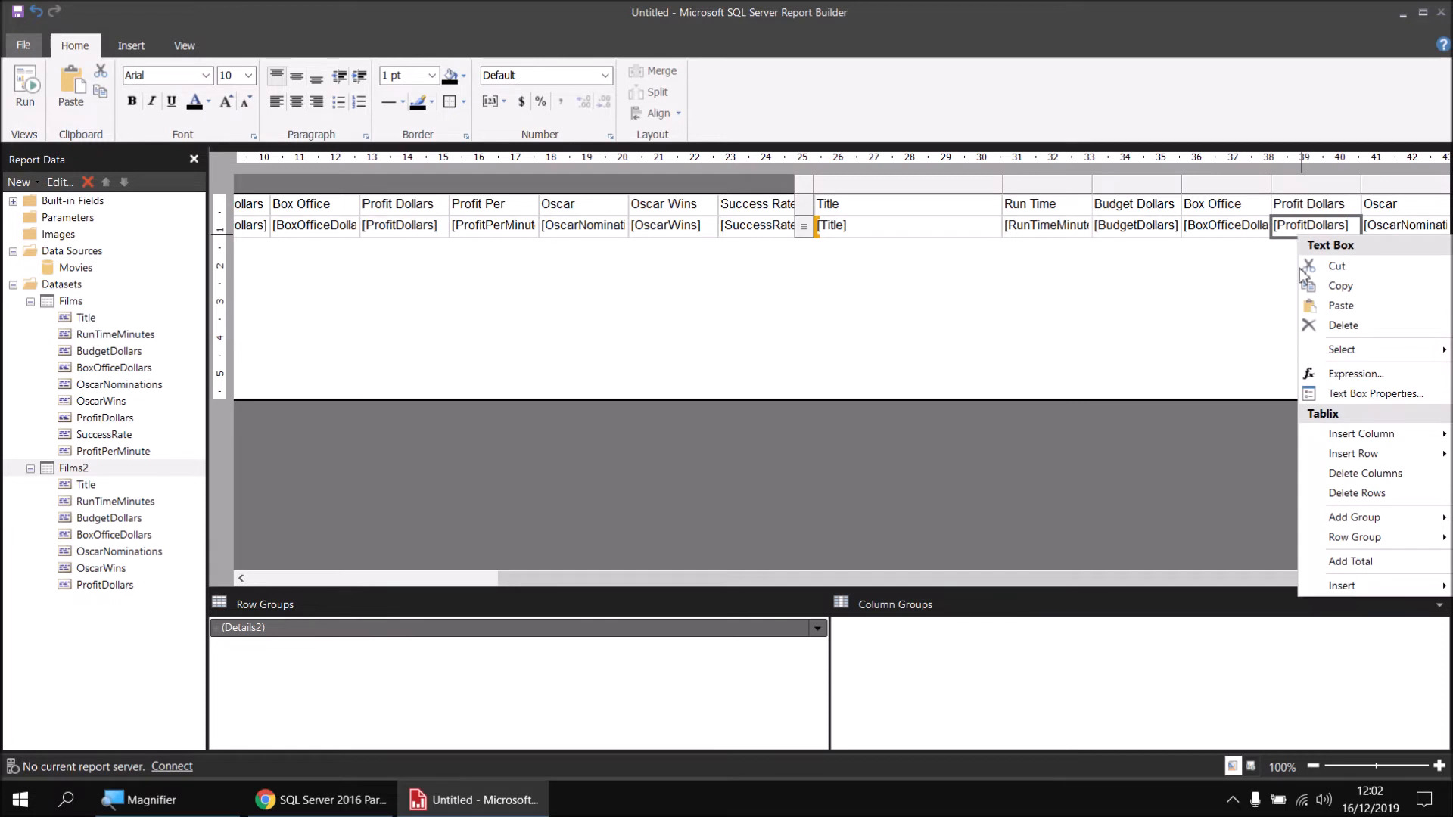
pyautogui.click(1338, 394)
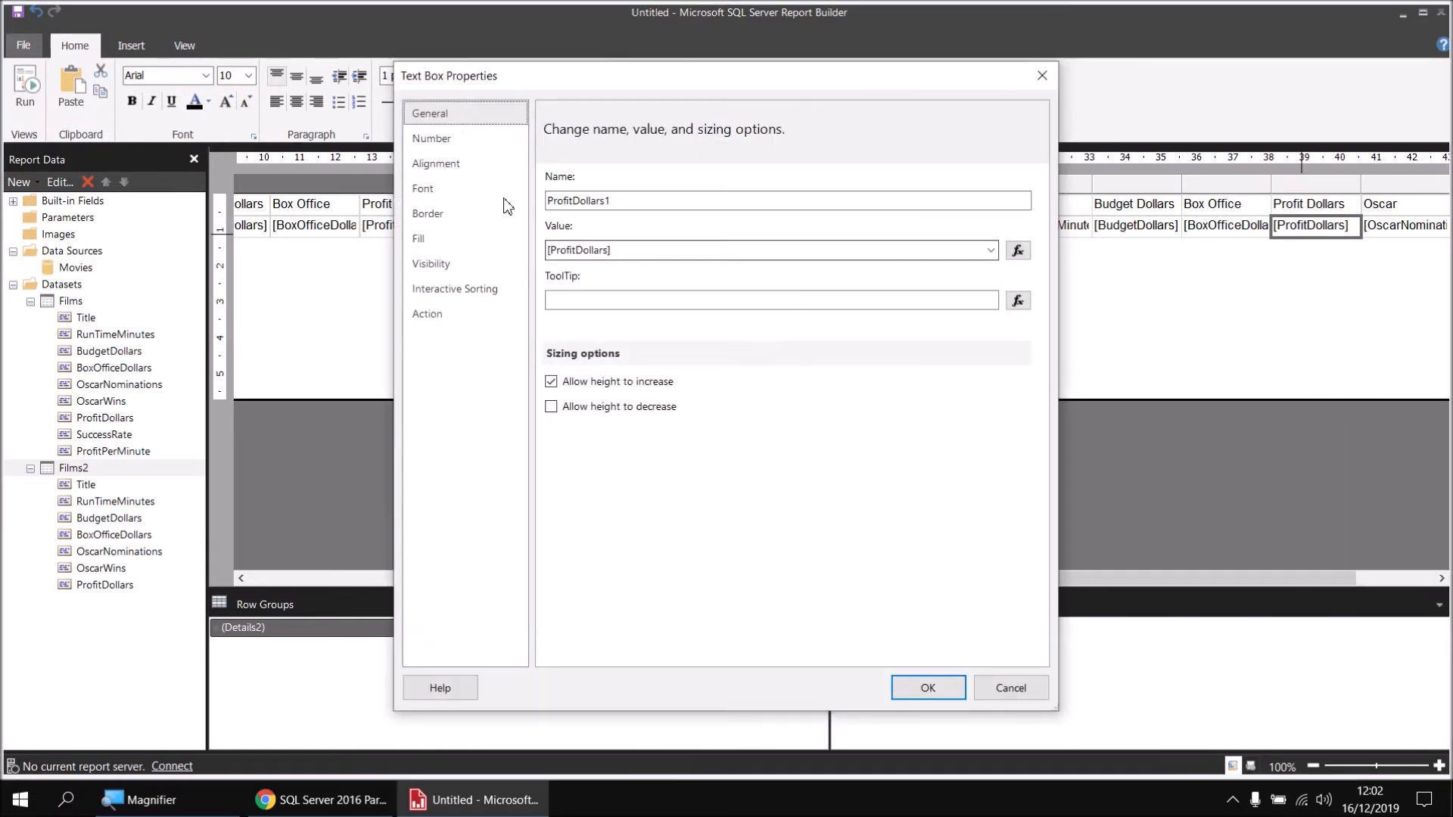
pyautogui.click(432, 139)
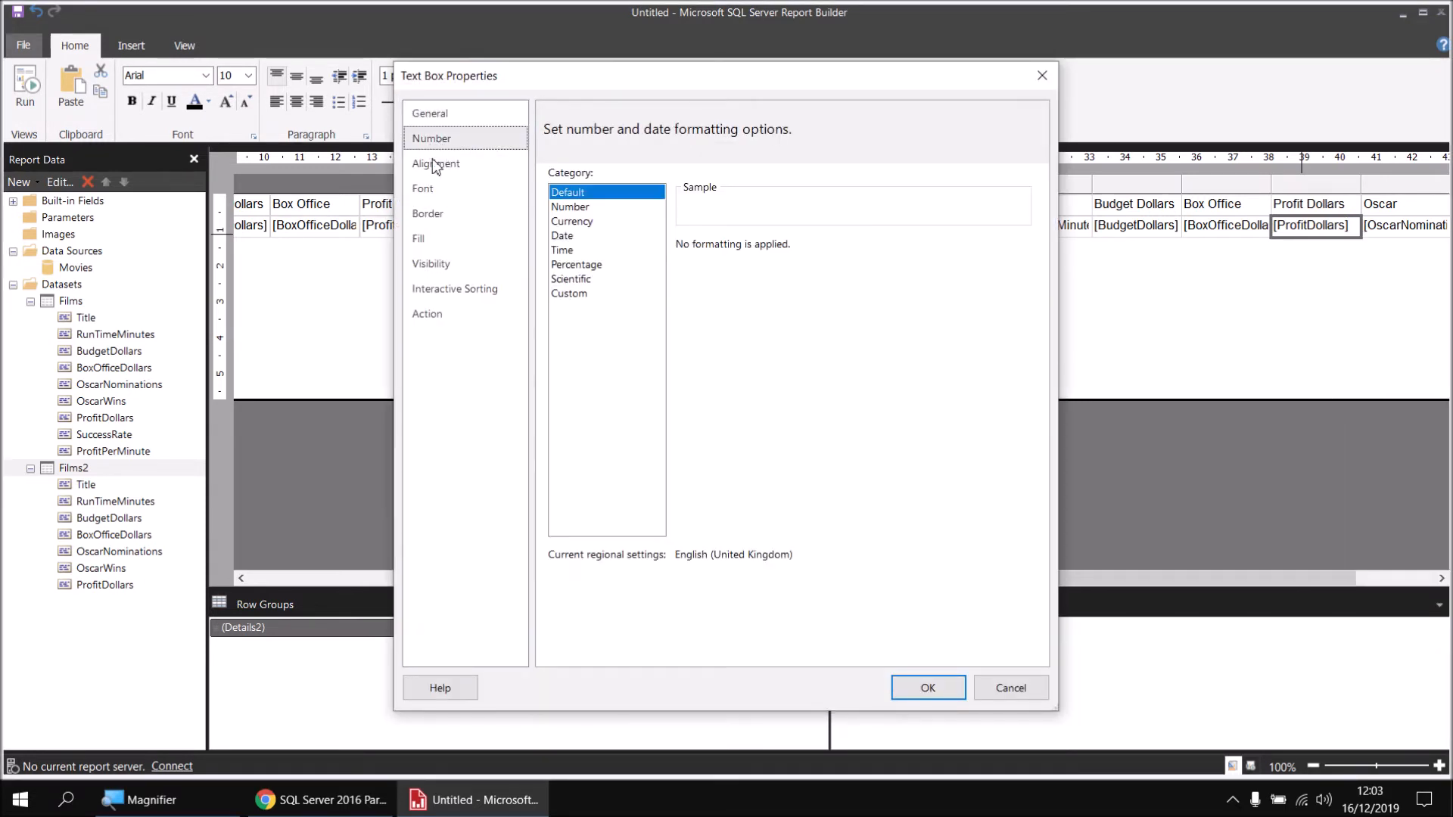
pyautogui.click(573, 222)
pyautogui.doubleClick(825, 252)
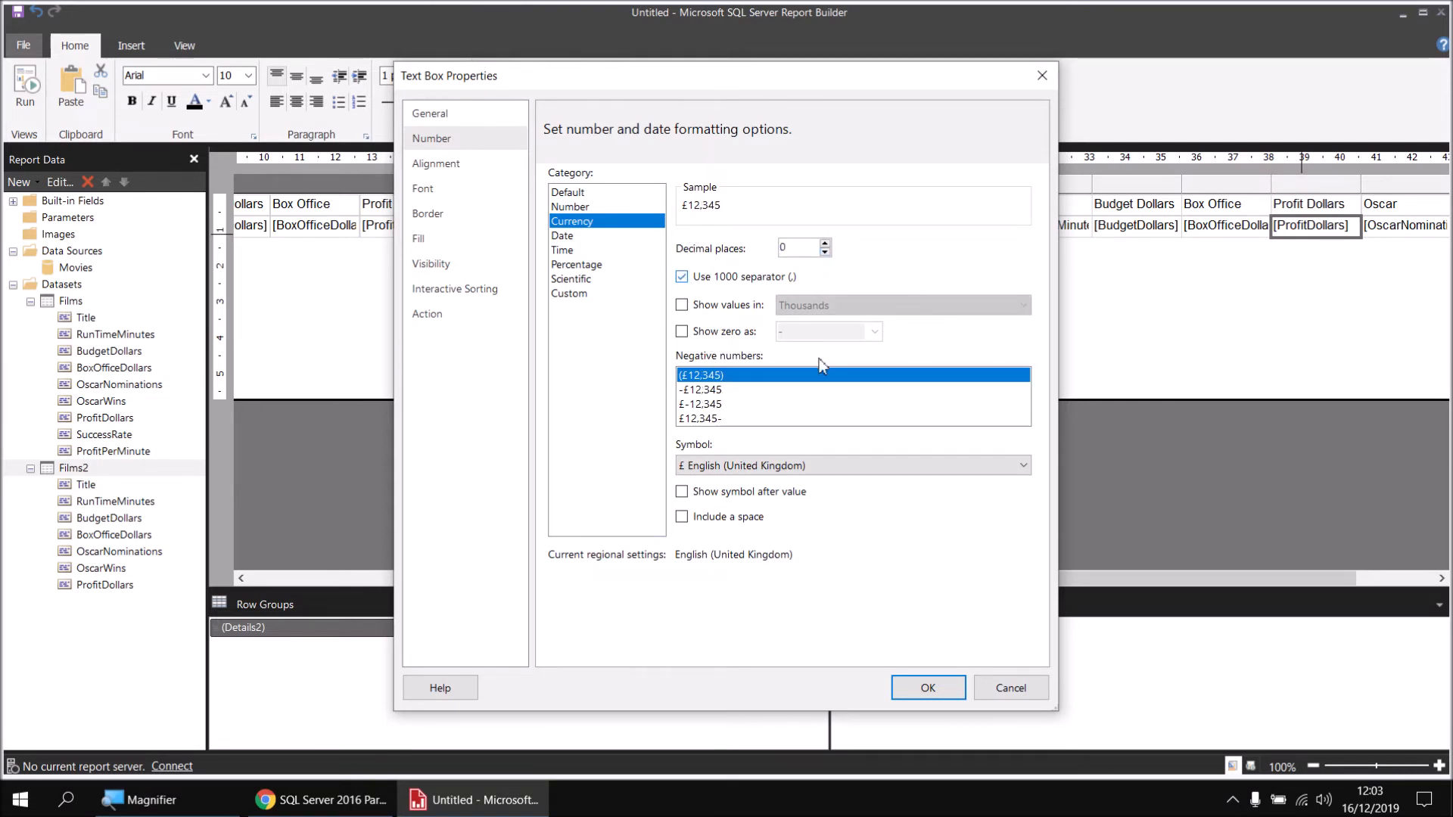
pyautogui.click(802, 465)
pyautogui.moveTo(1022, 101); pyautogui.dragTo(1030, 68)
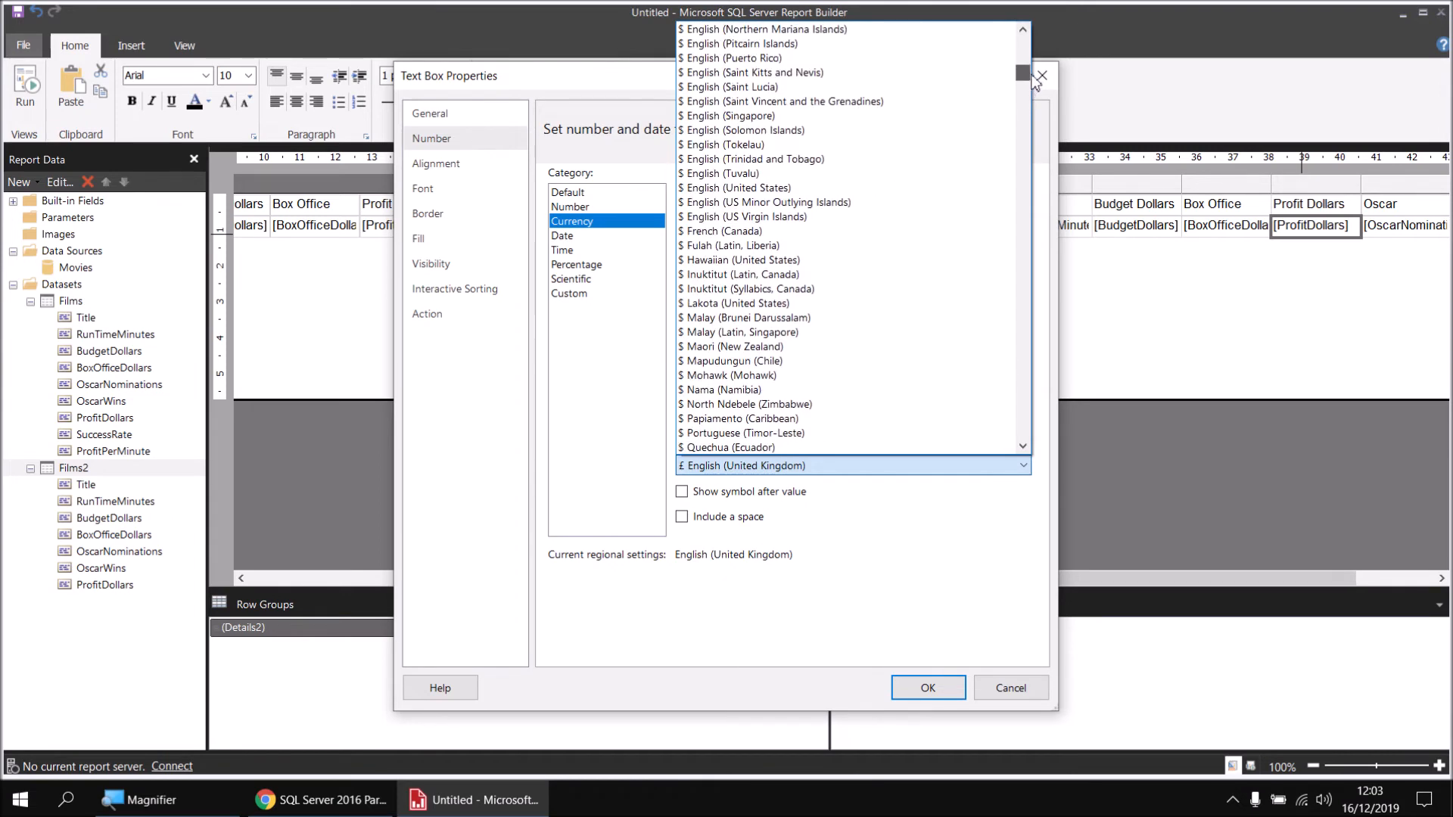
pyautogui.click(745, 188)
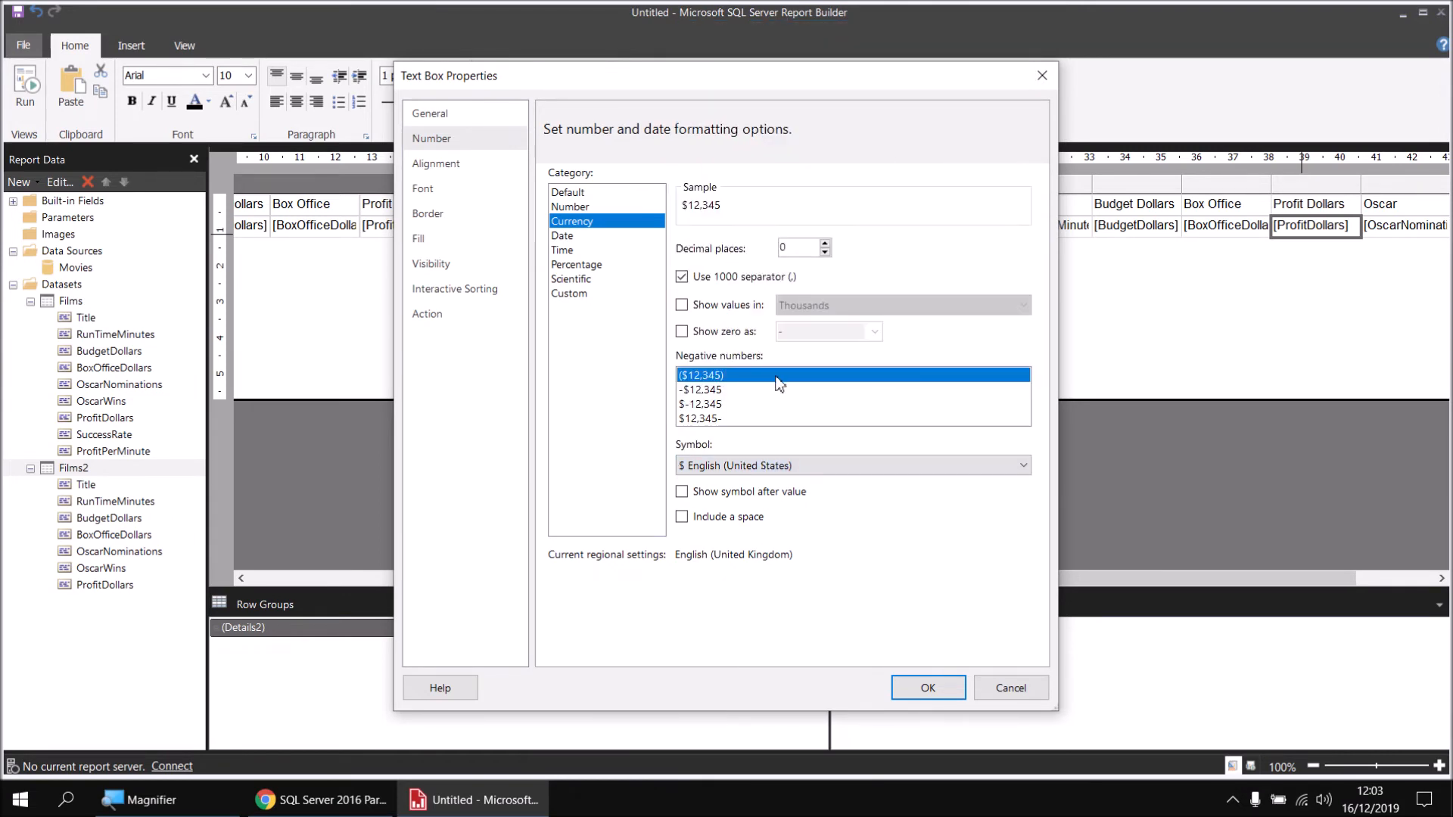
pyautogui.click(924, 688)
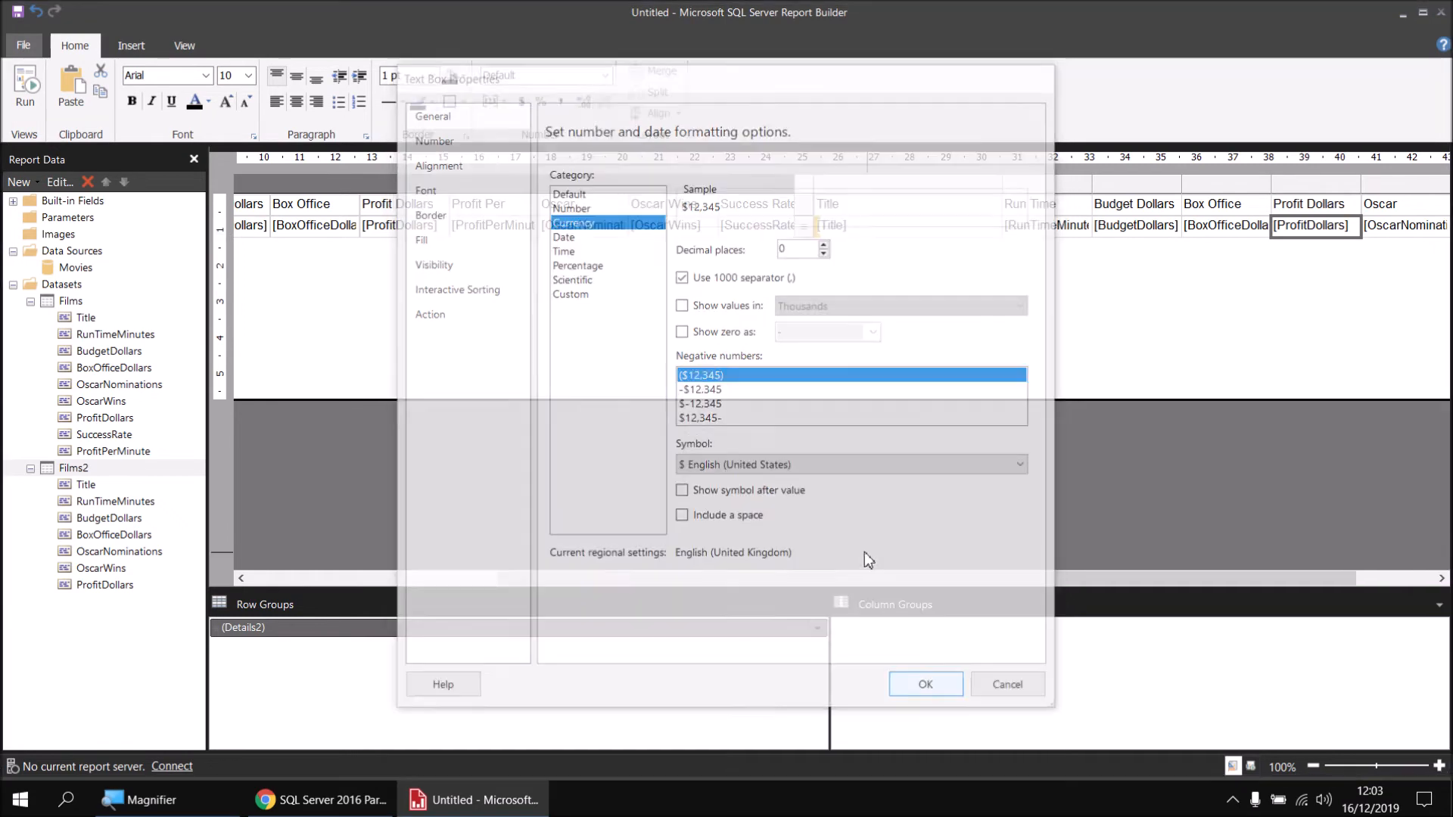
# Preview the report, check the Profit Dollars column in the second table, and return to the design.
pyautogui.click(25, 87)
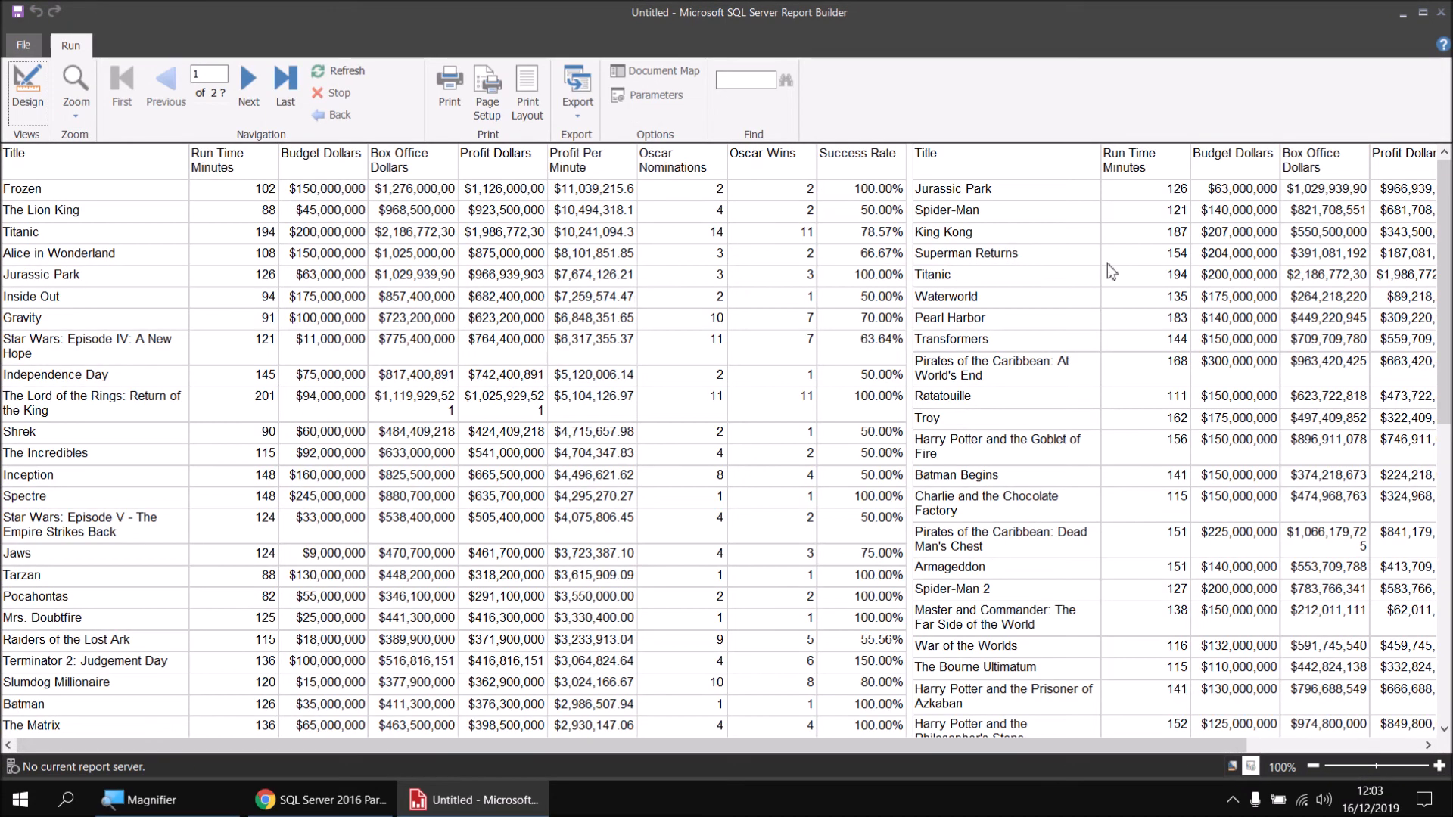
pyautogui.moveTo(1201, 746); pyautogui.dragTo(1384, 741)
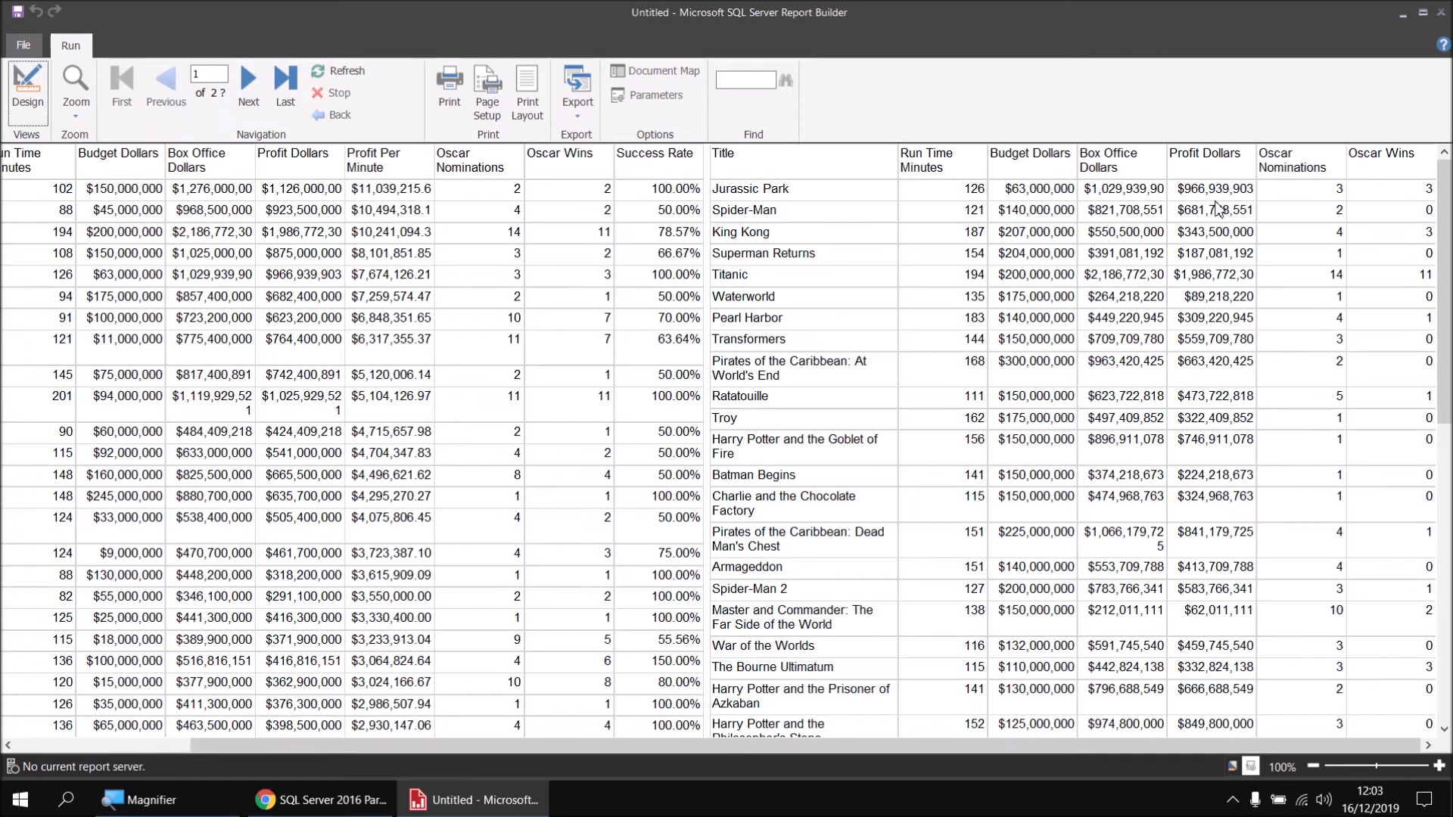
pyautogui.click(25, 93)
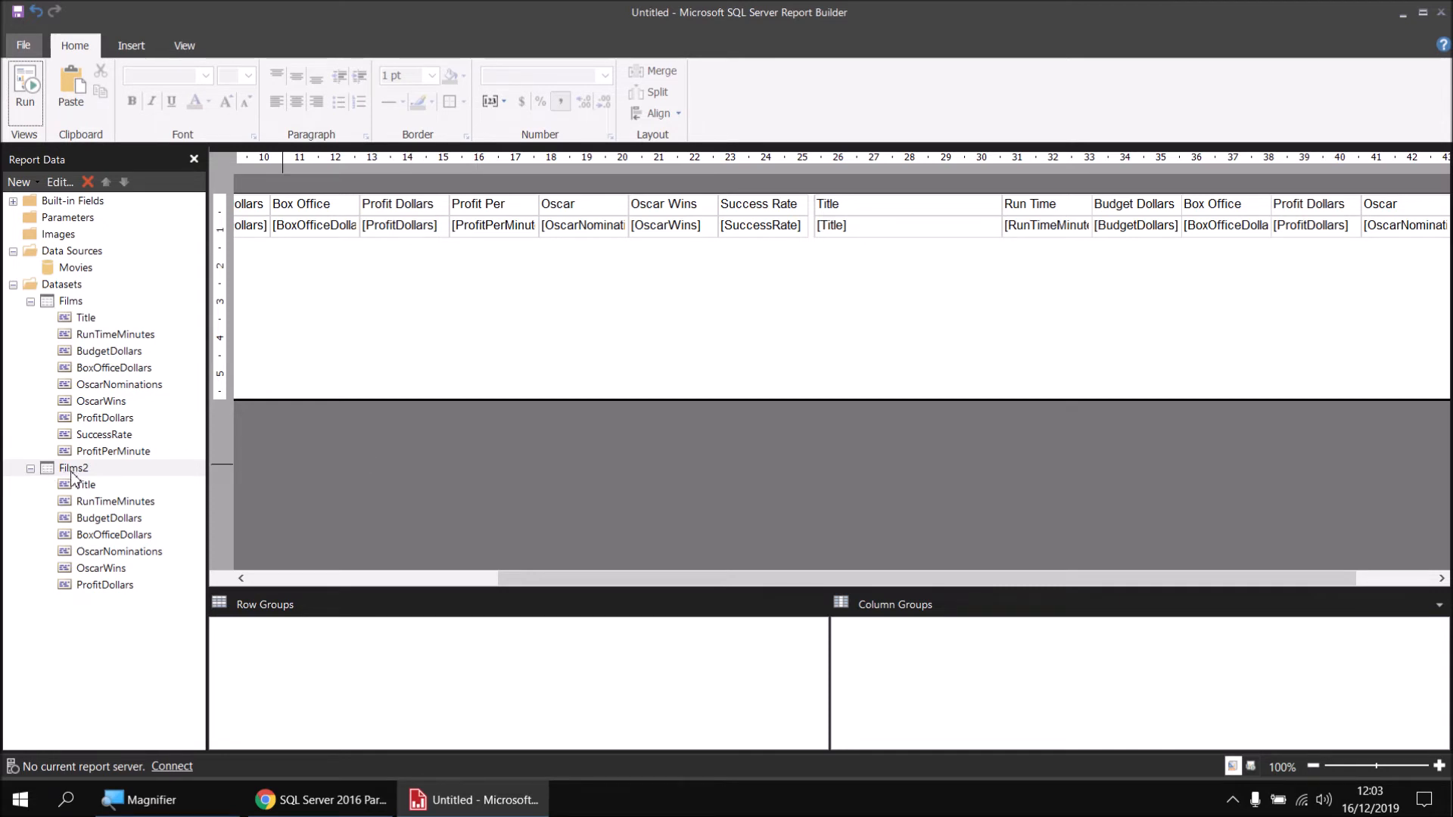
pyautogui.rightClick(65, 269)
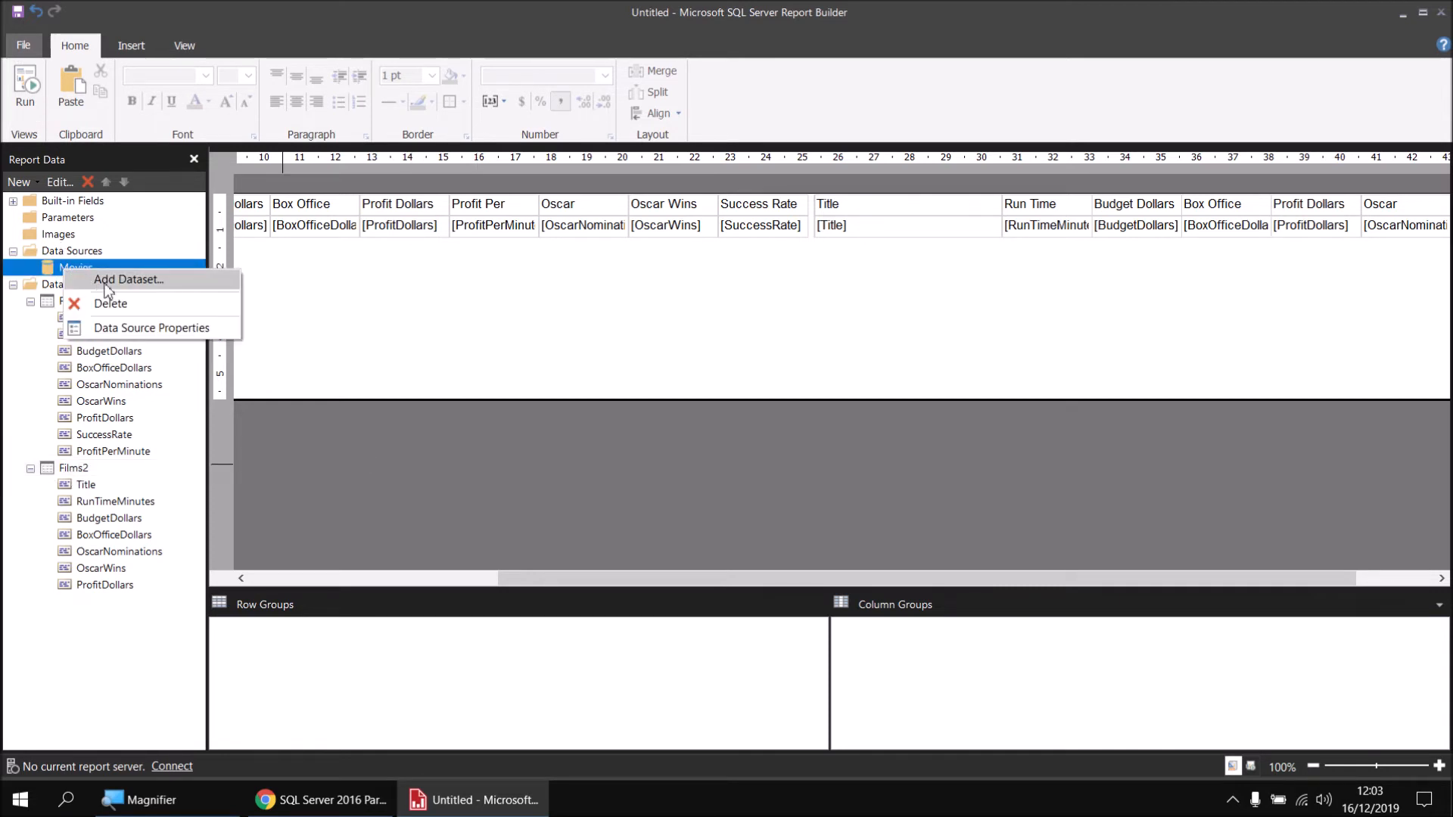
pyautogui.click(114, 279)
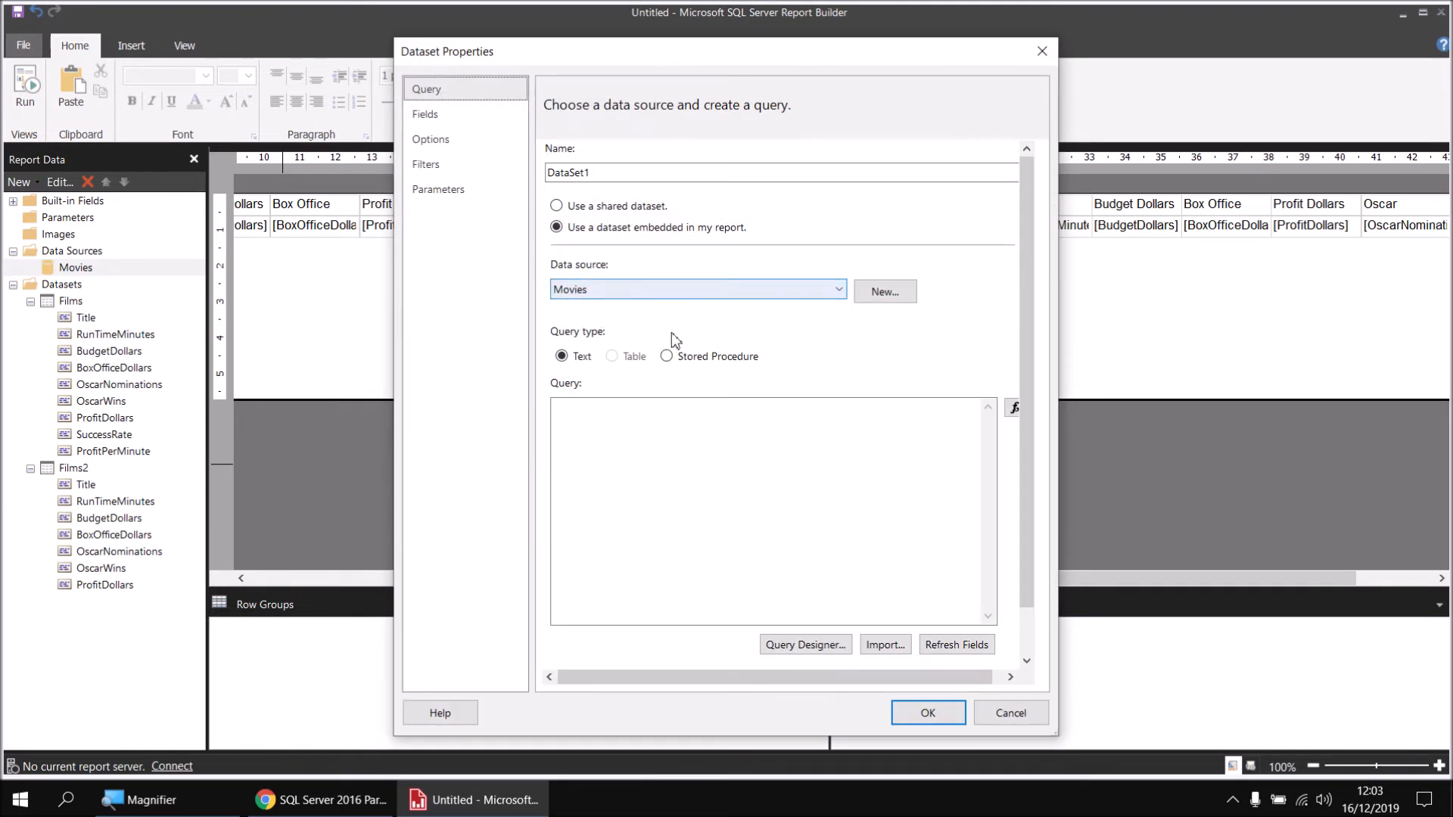
pyautogui.click(667, 357)
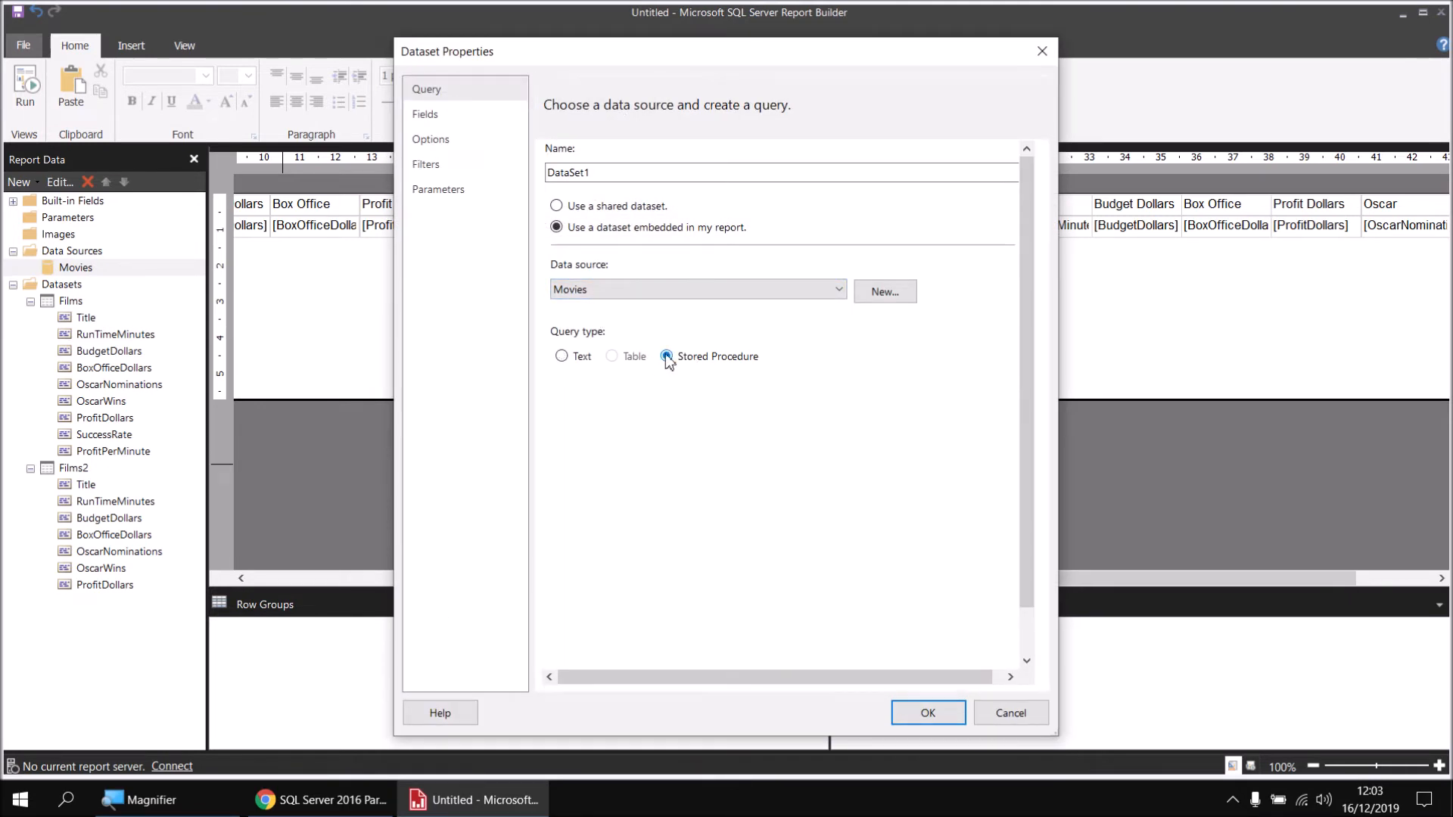
pyautogui.click(988, 407)
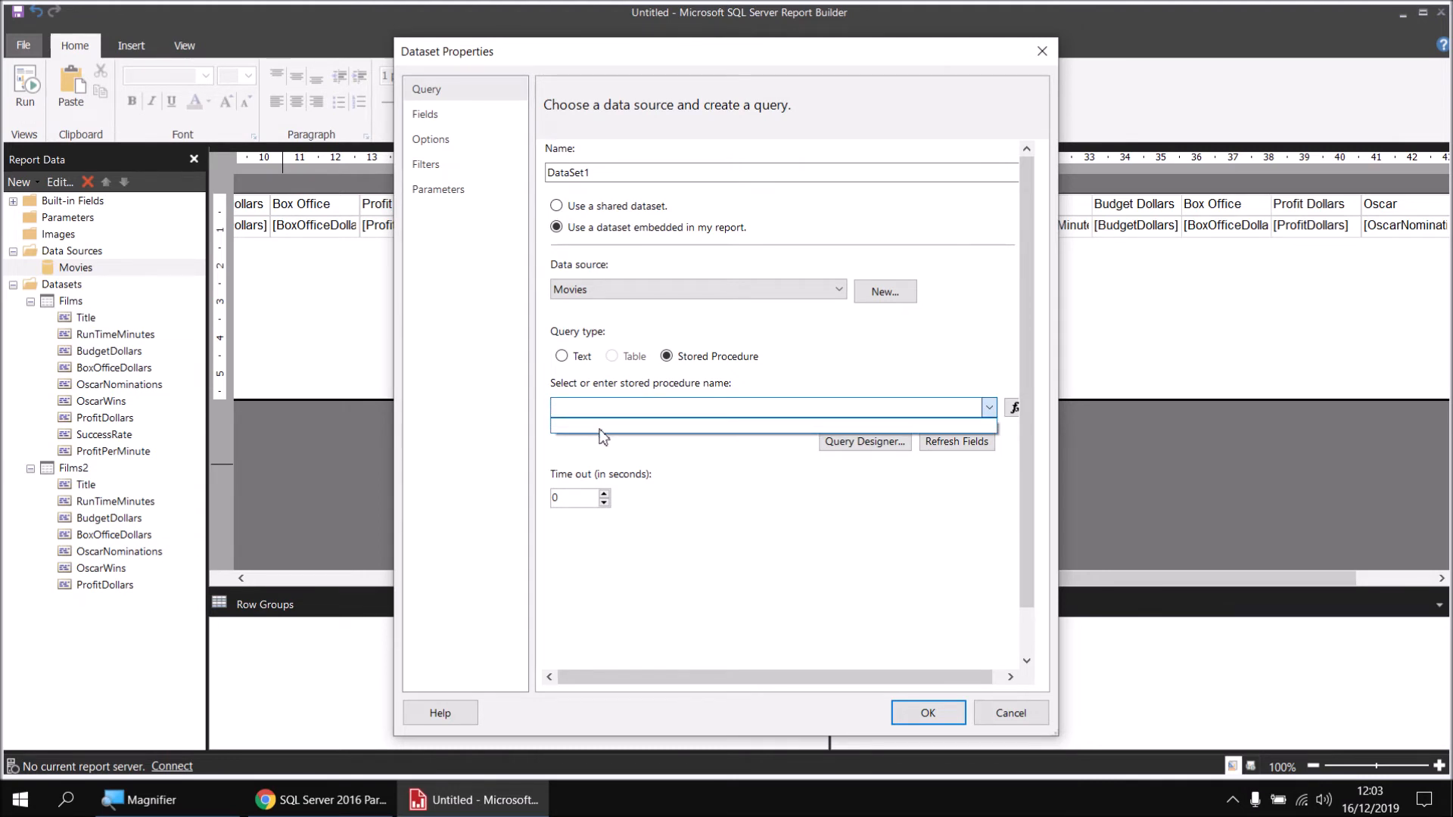
pyautogui.click(1006, 709)
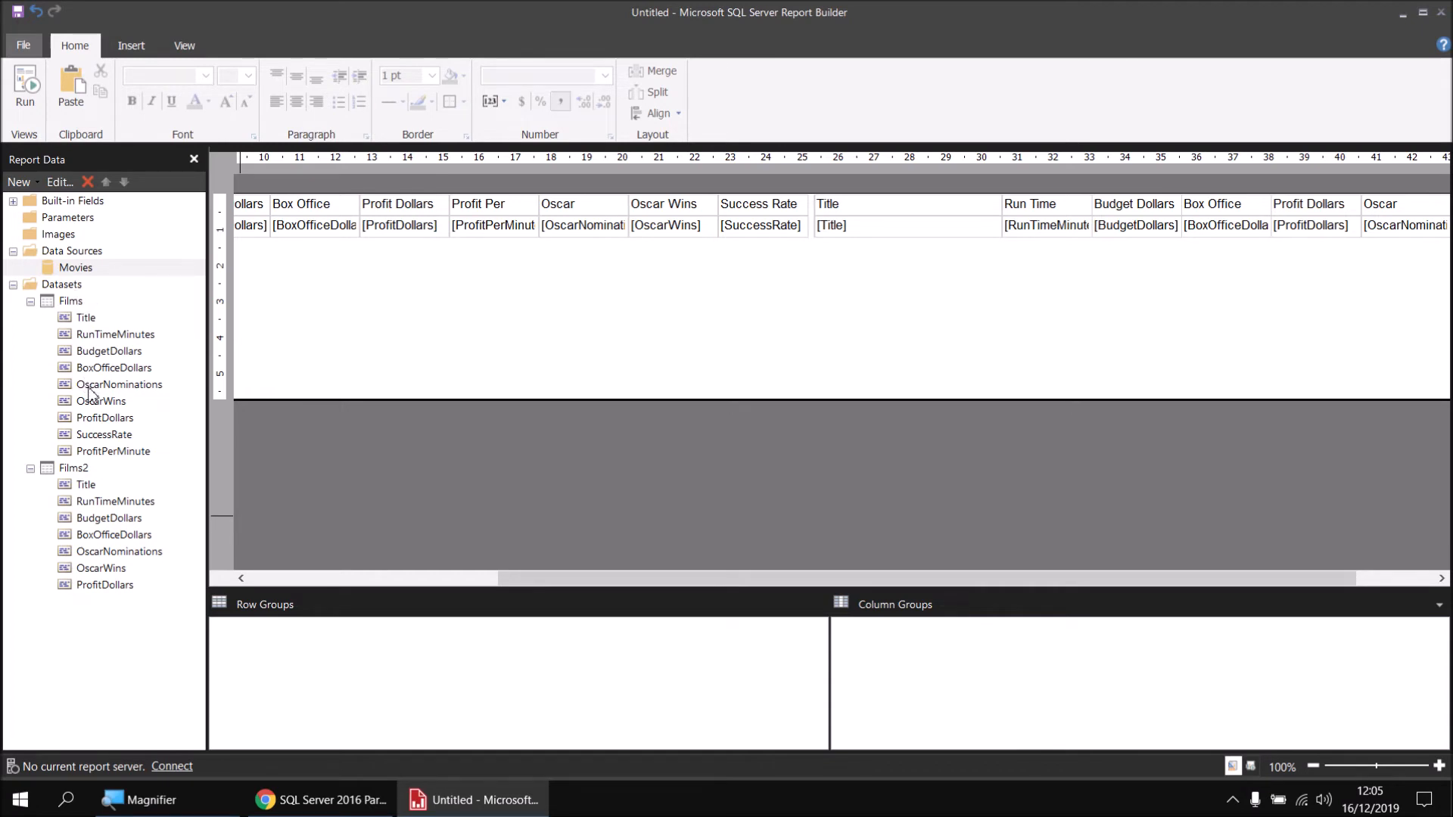
# Add the column Film.OscarWins / Film.OscarNominations AS SuccessRate after ProfitDollars in the Films2 query and apply it.
pyautogui.rightClick(75, 469)
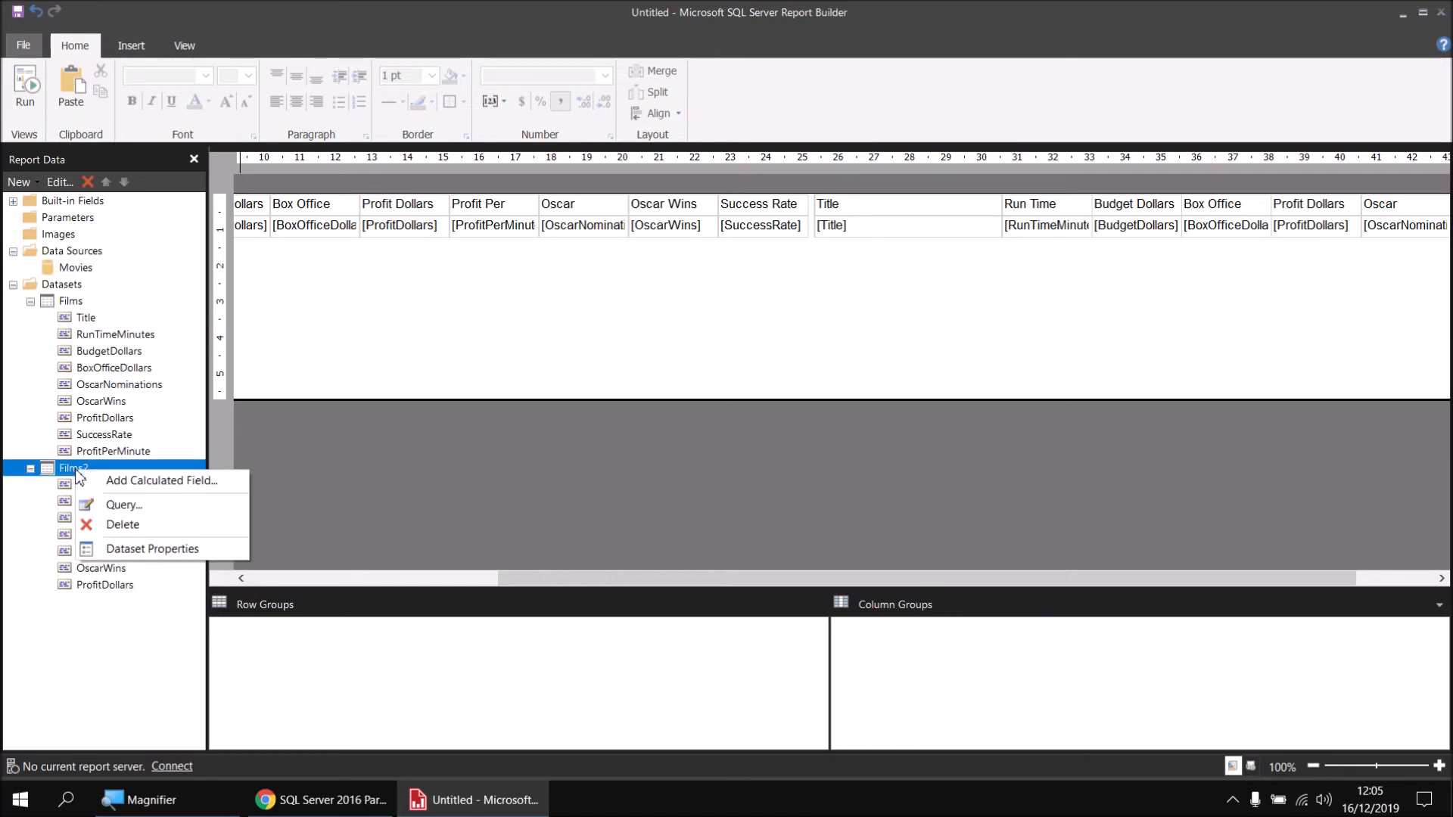
pyautogui.click(133, 558)
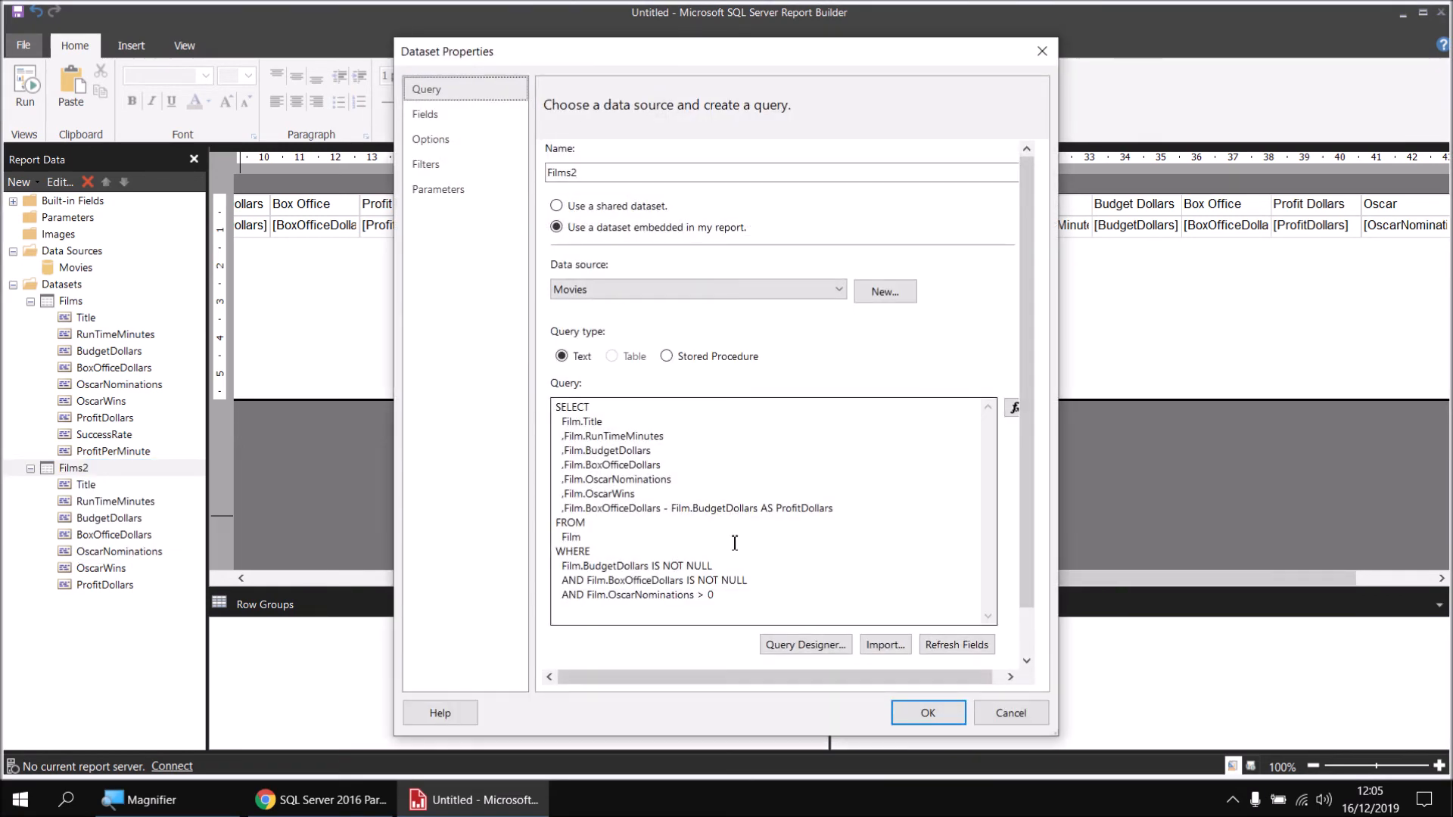
pyautogui.click(856, 515)
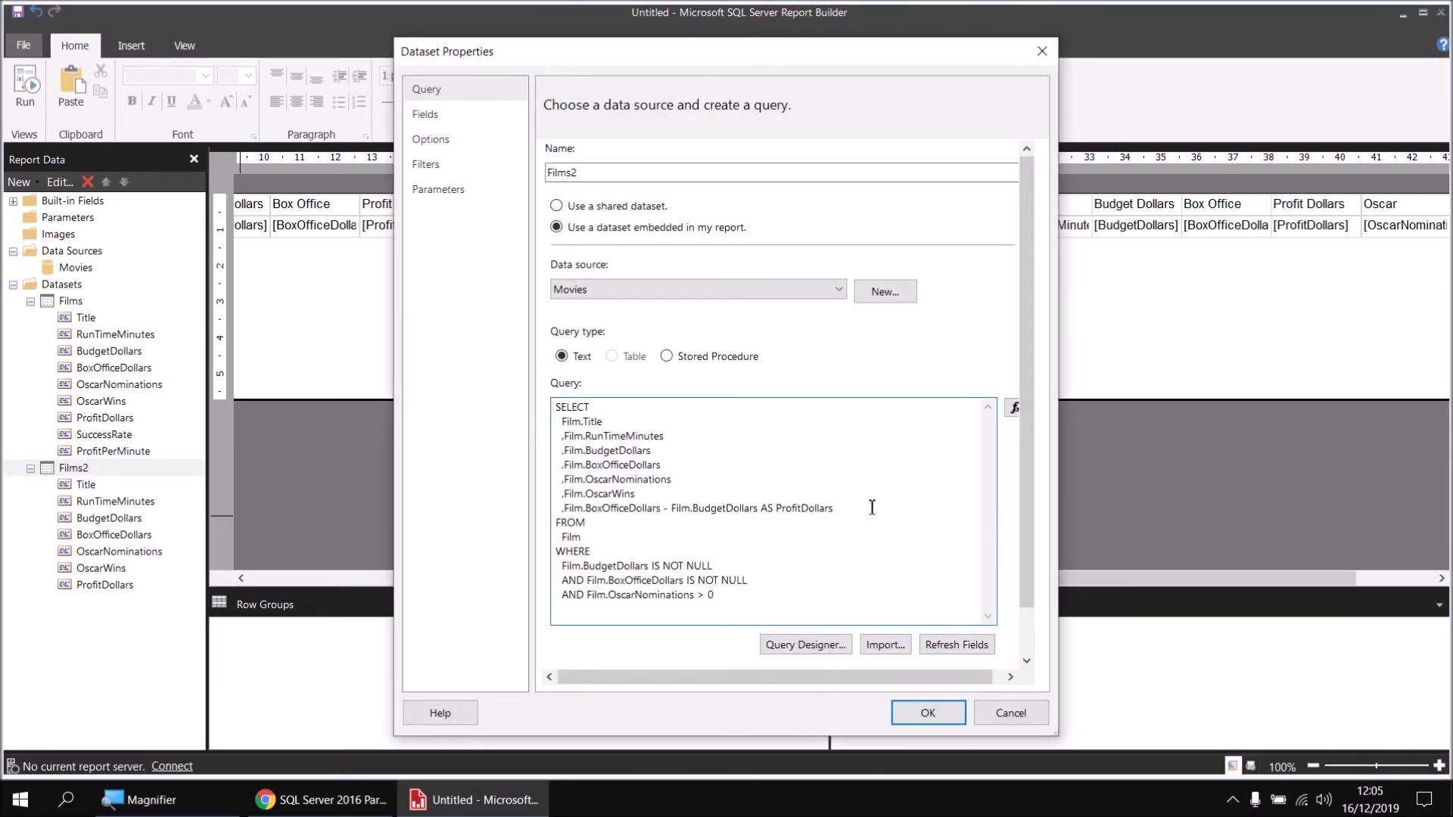
pyautogui.press('Return')
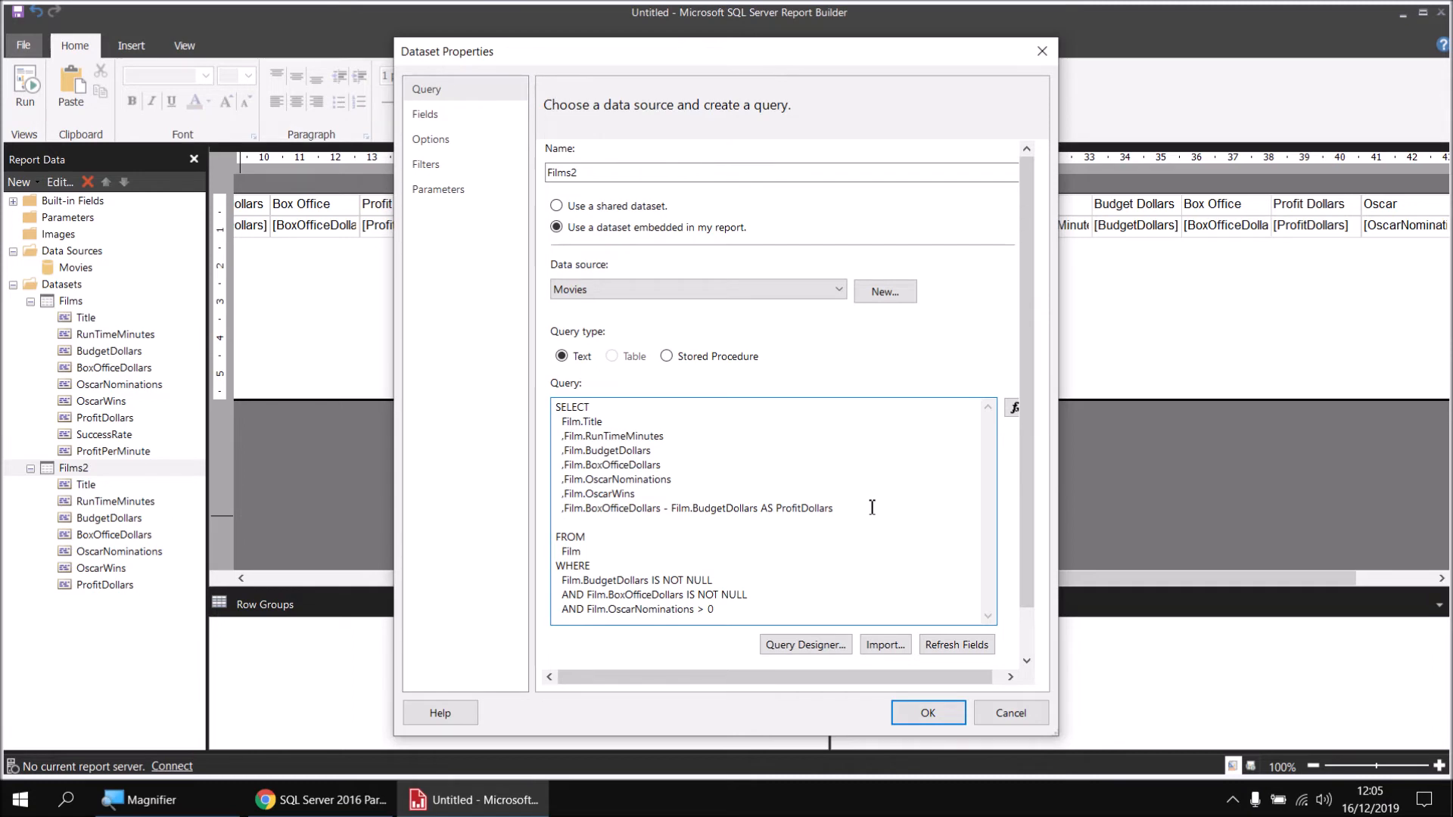
pyautogui.press('super')
pyautogui.press('super')
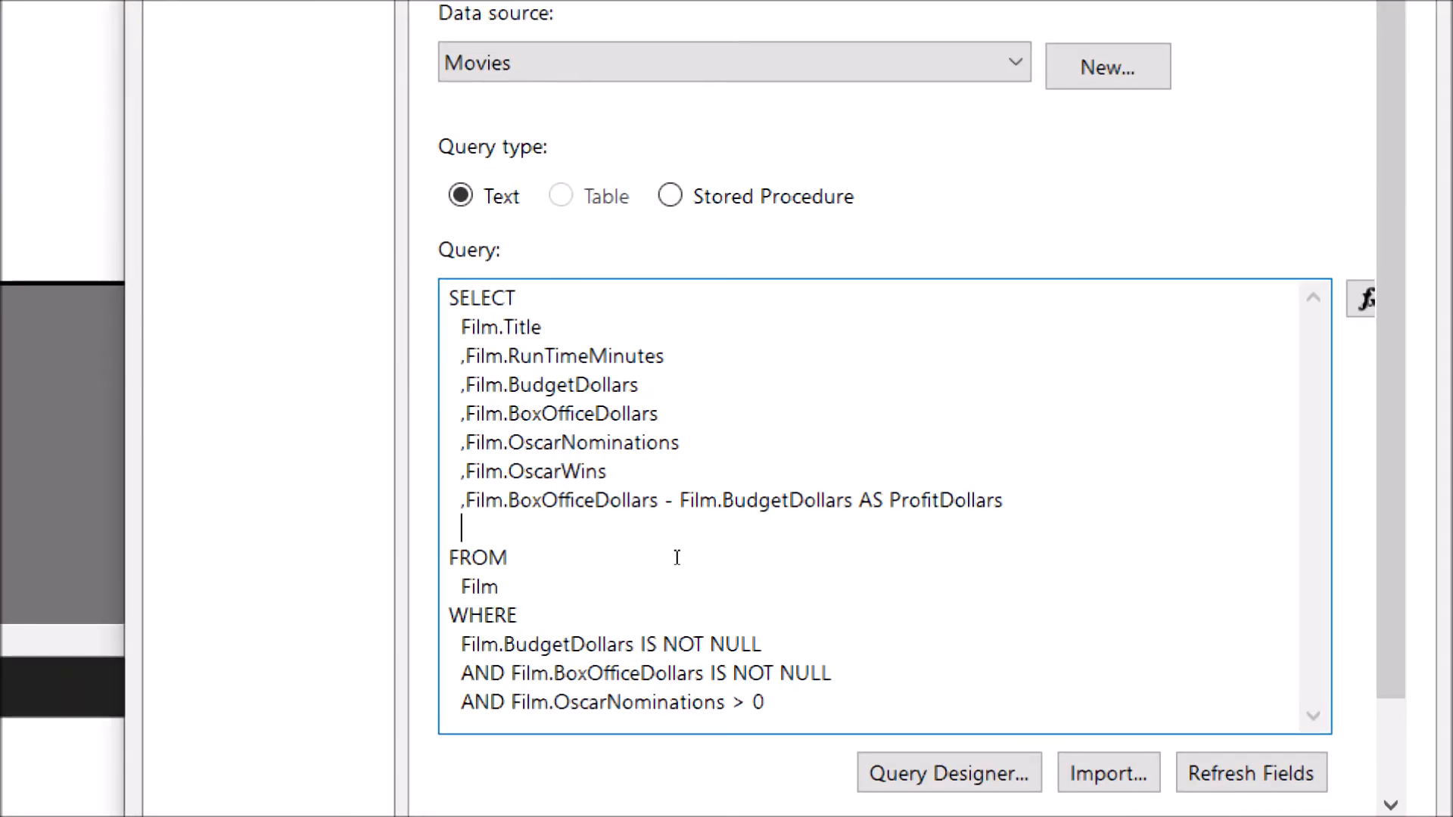
pyautogui.write(',Film.OscarWins / Film.Oscar')
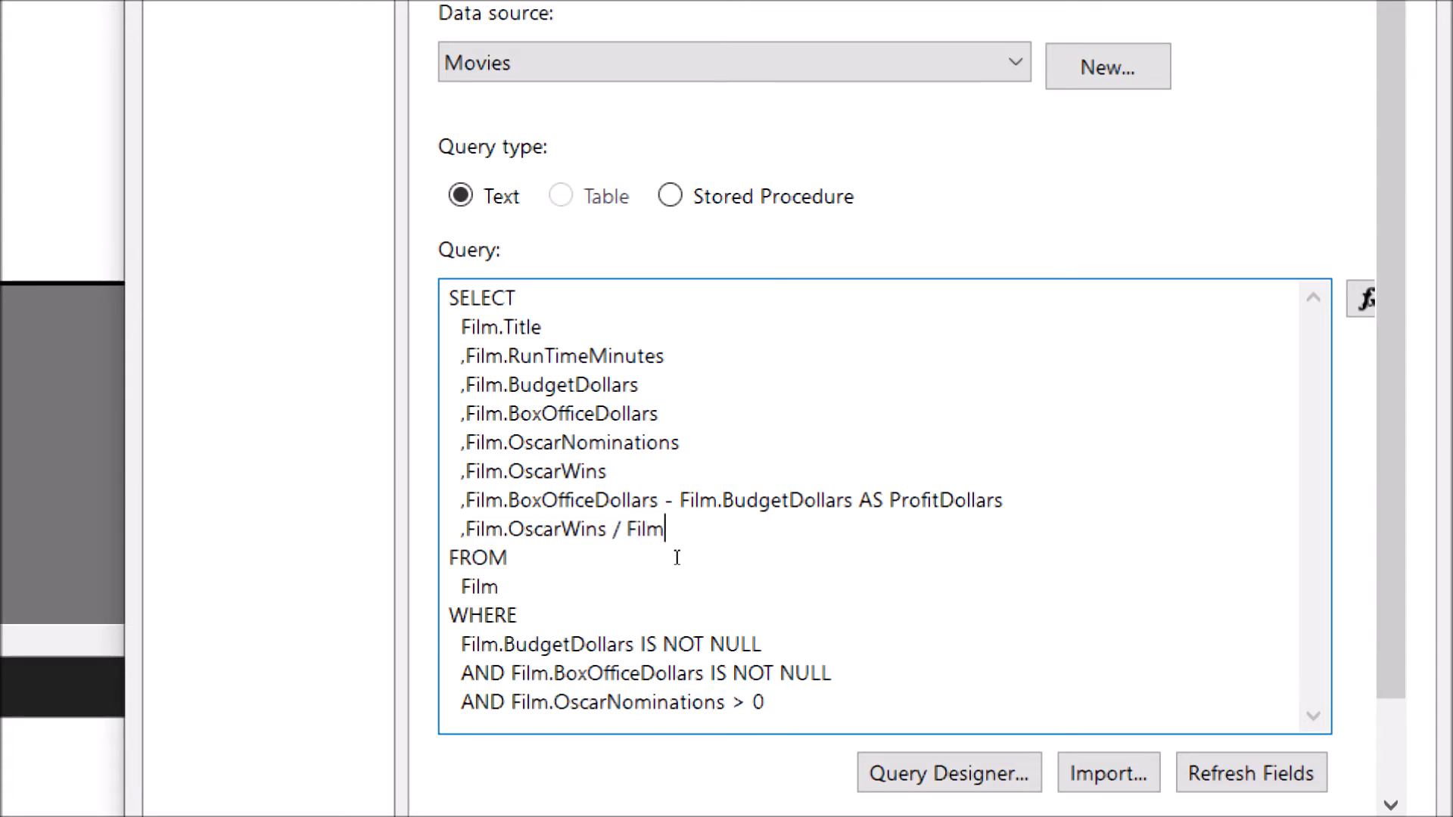
pyautogui.write('Nomin')
pyautogui.press('BackSpace')
pyautogui.write('mination')
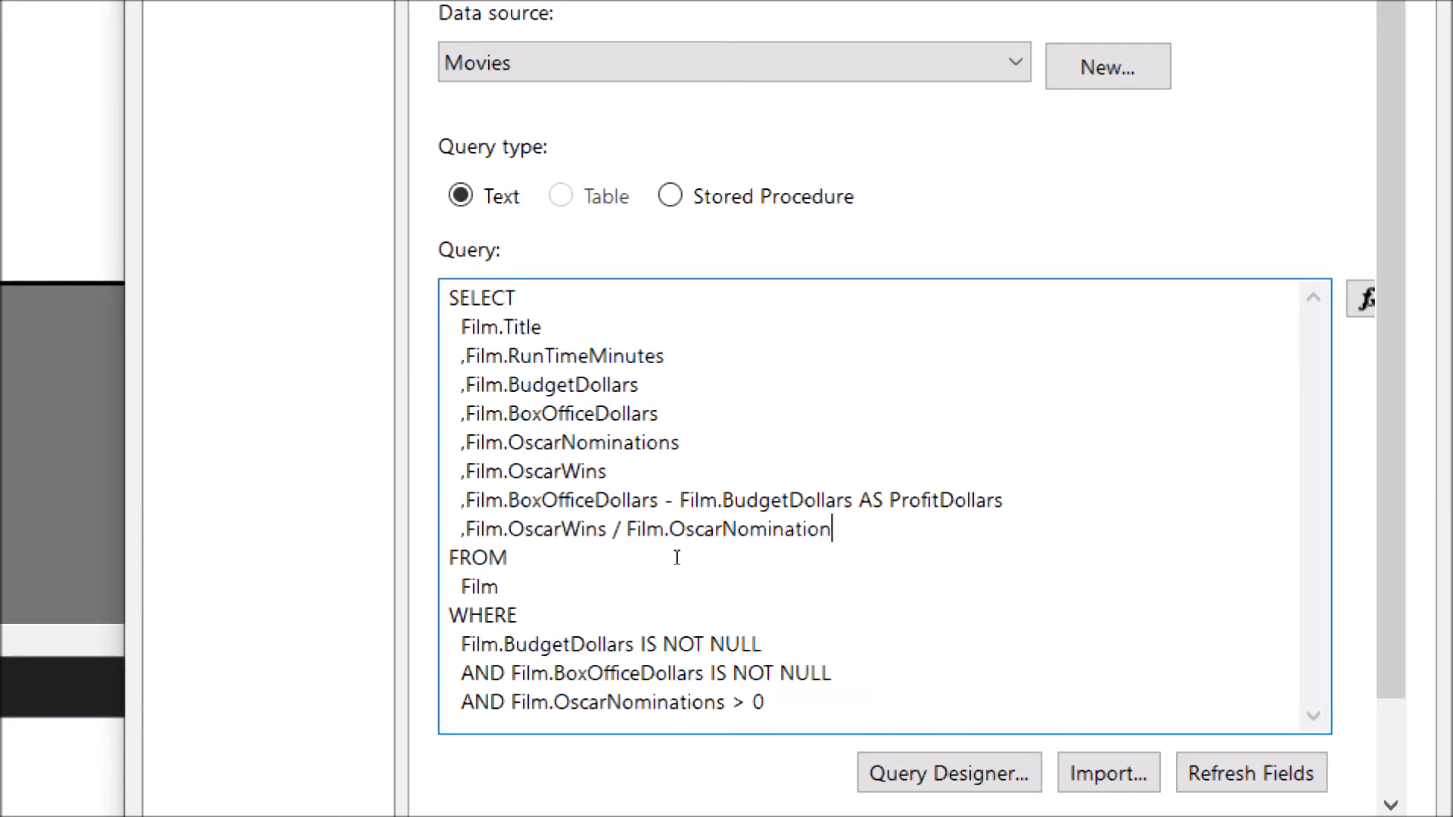
pyautogui.write('s AS SuccessRate')
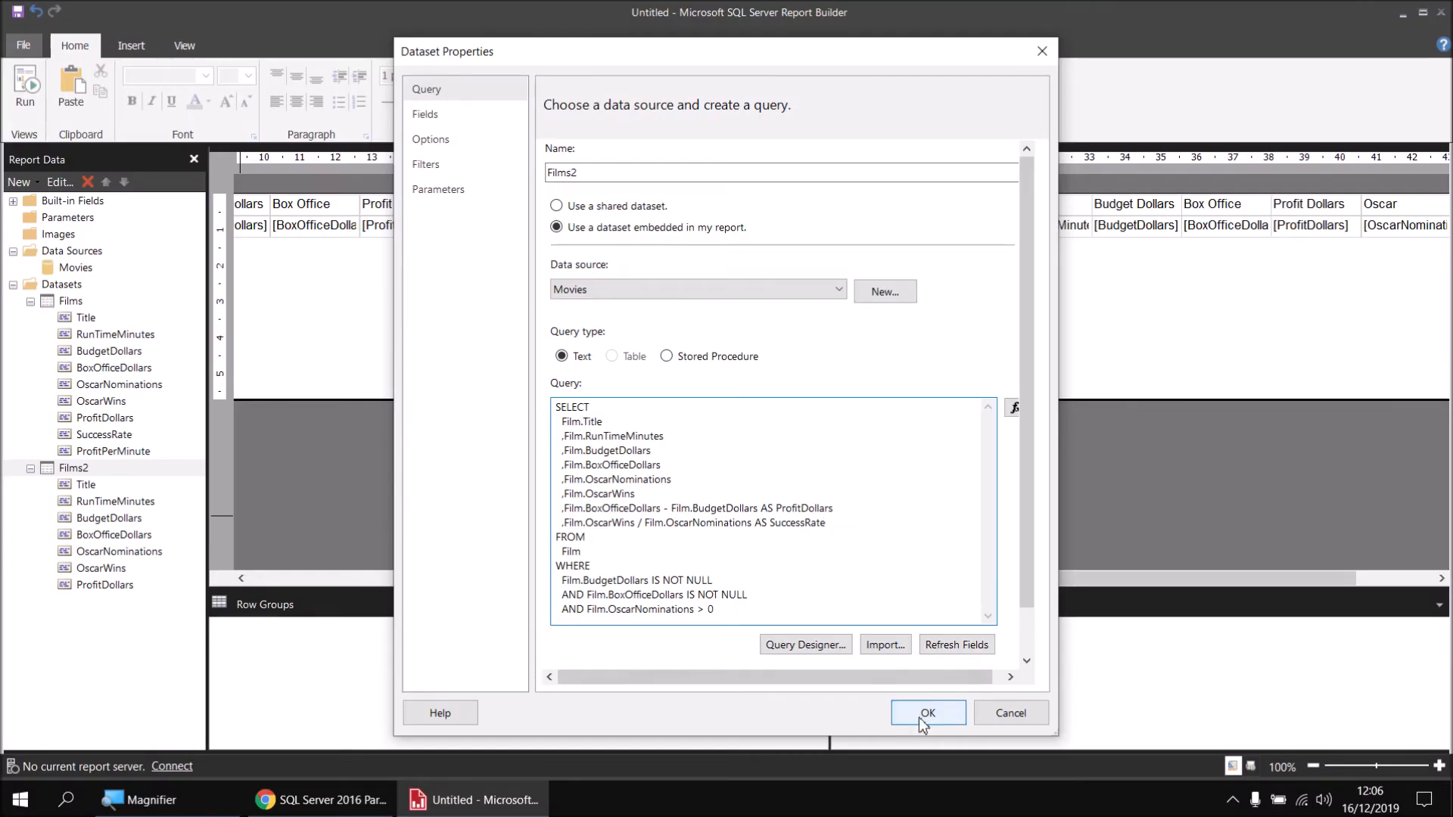
pyautogui.click(926, 713)
# Insert a column after Oscar Wins in the second table and fill it with the SuccessRate field.
pyautogui.moveTo(721, 573); pyautogui.dragTo(888, 562)
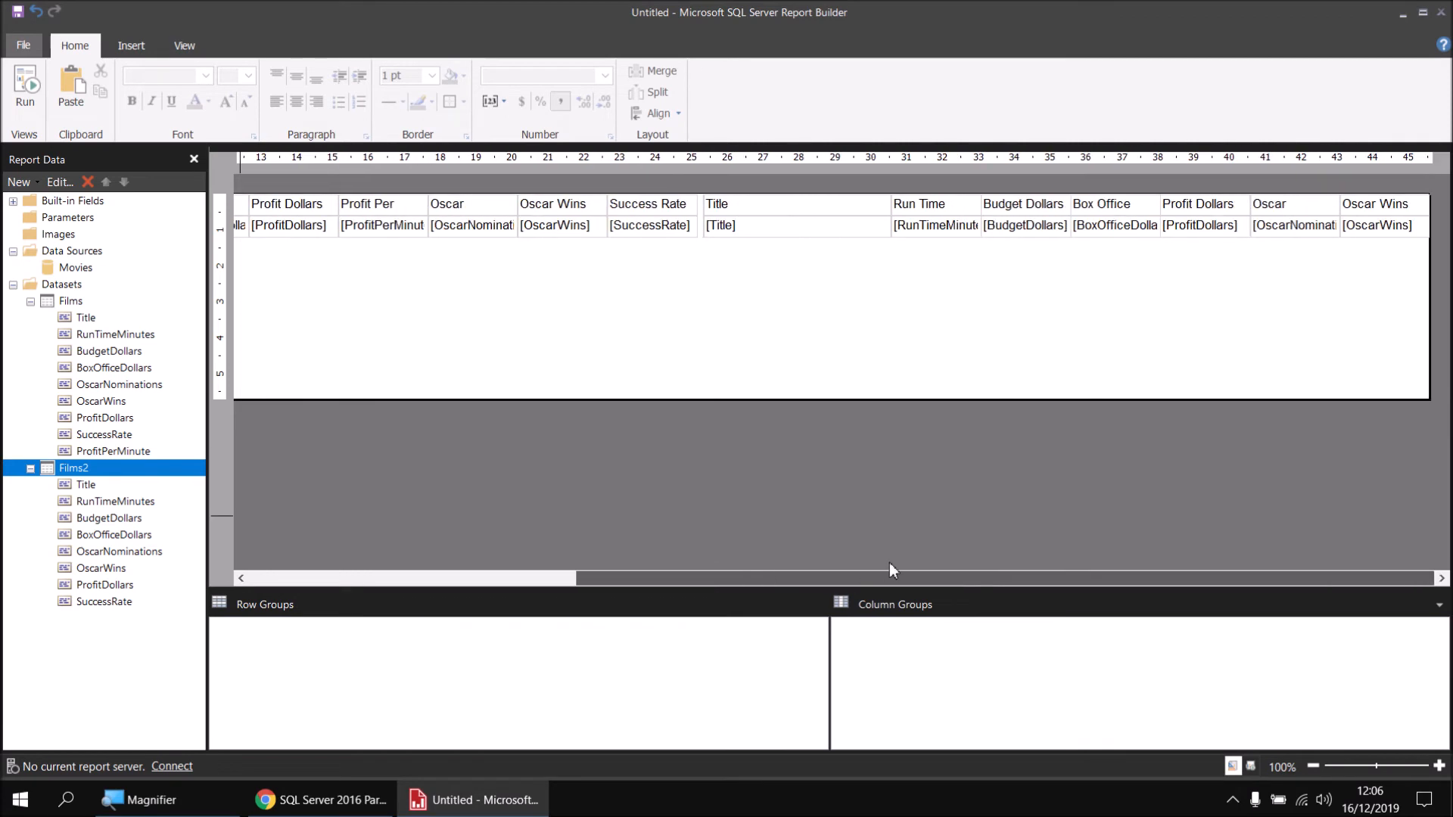
pyautogui.click(1386, 229)
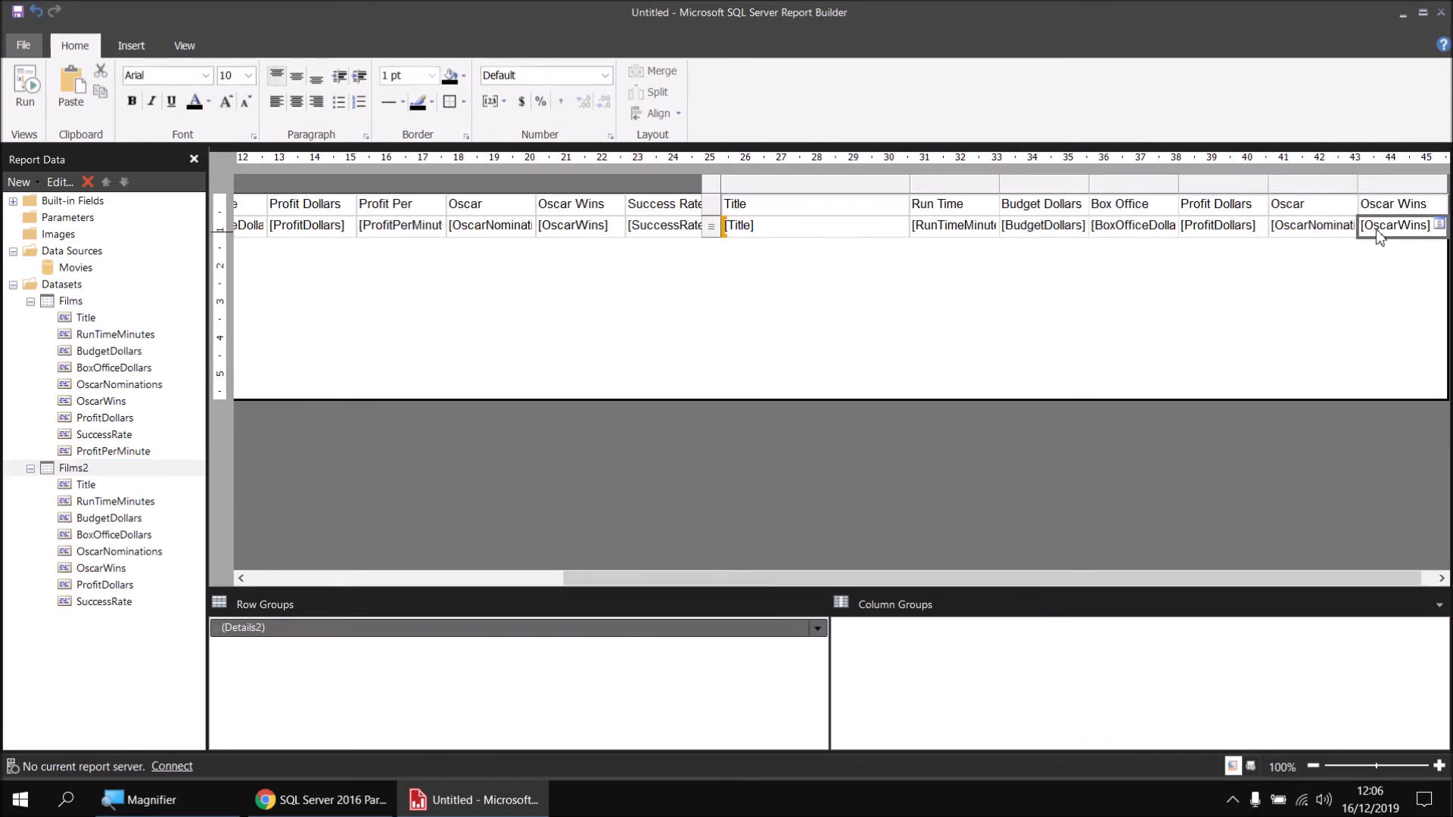
pyautogui.rightClick(1387, 189)
pyautogui.moveTo(1355, 199)
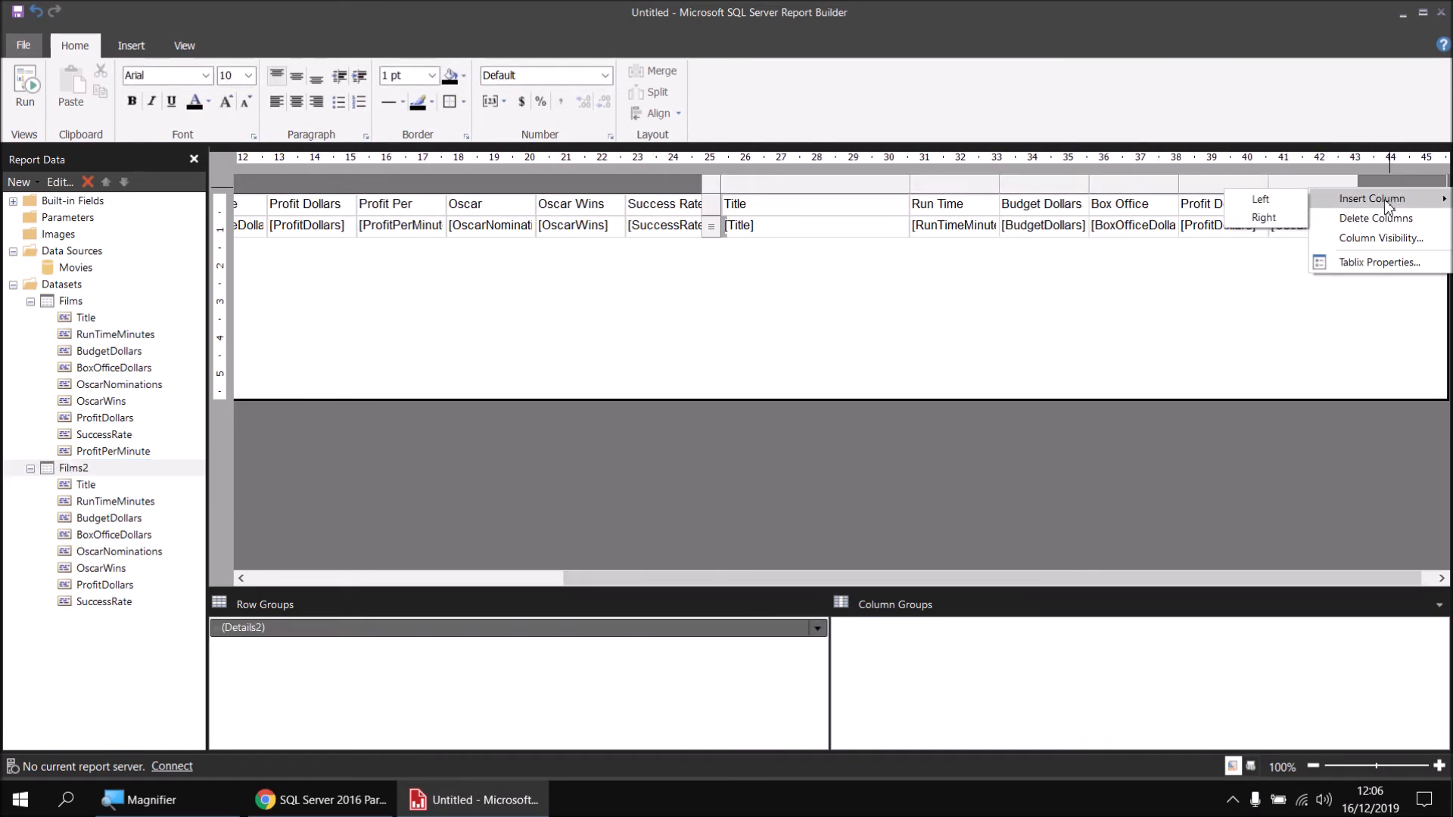
pyautogui.click(1296, 221)
pyautogui.moveTo(942, 584); pyautogui.dragTo(1000, 579)
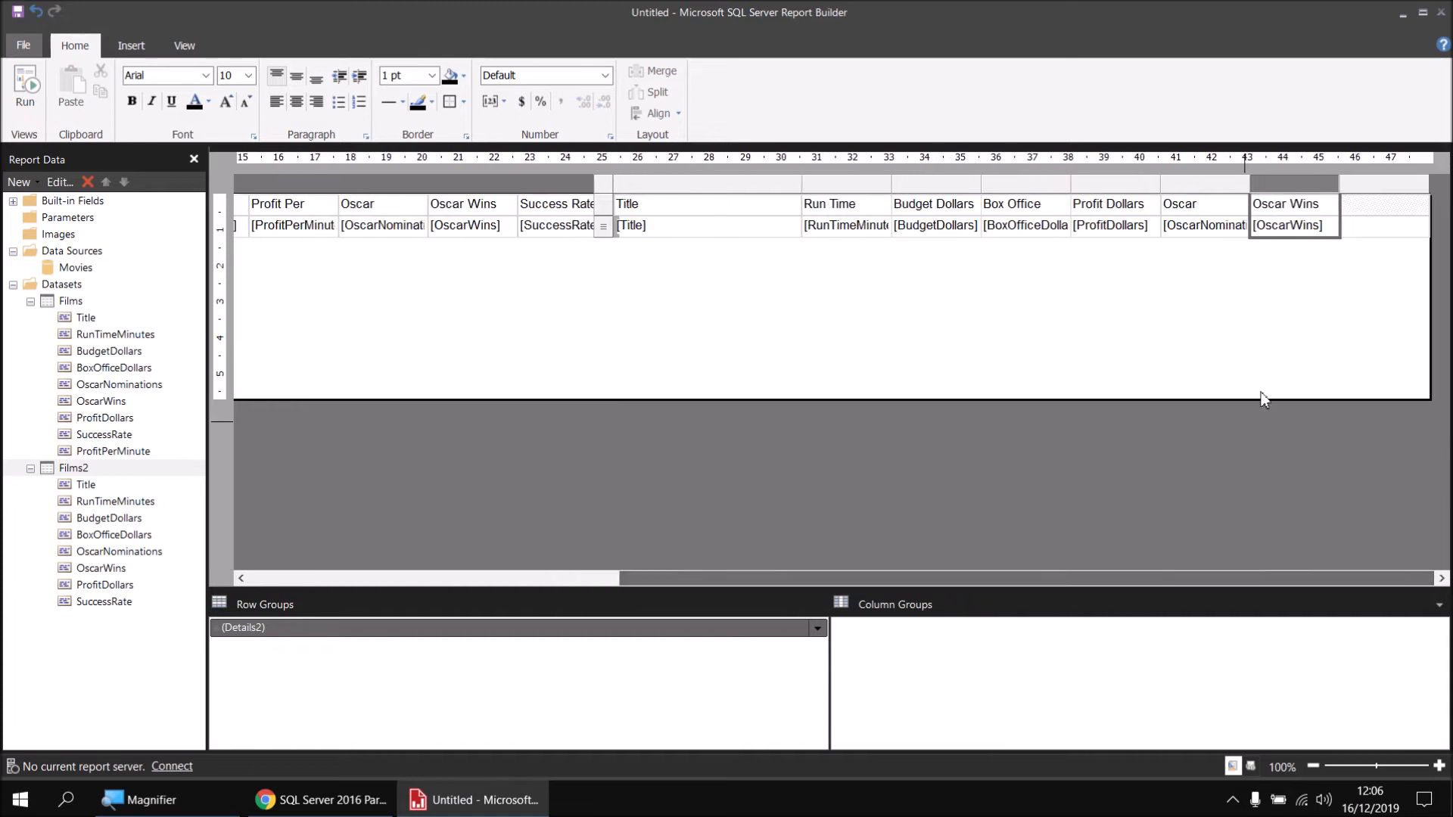
pyautogui.click(1421, 226)
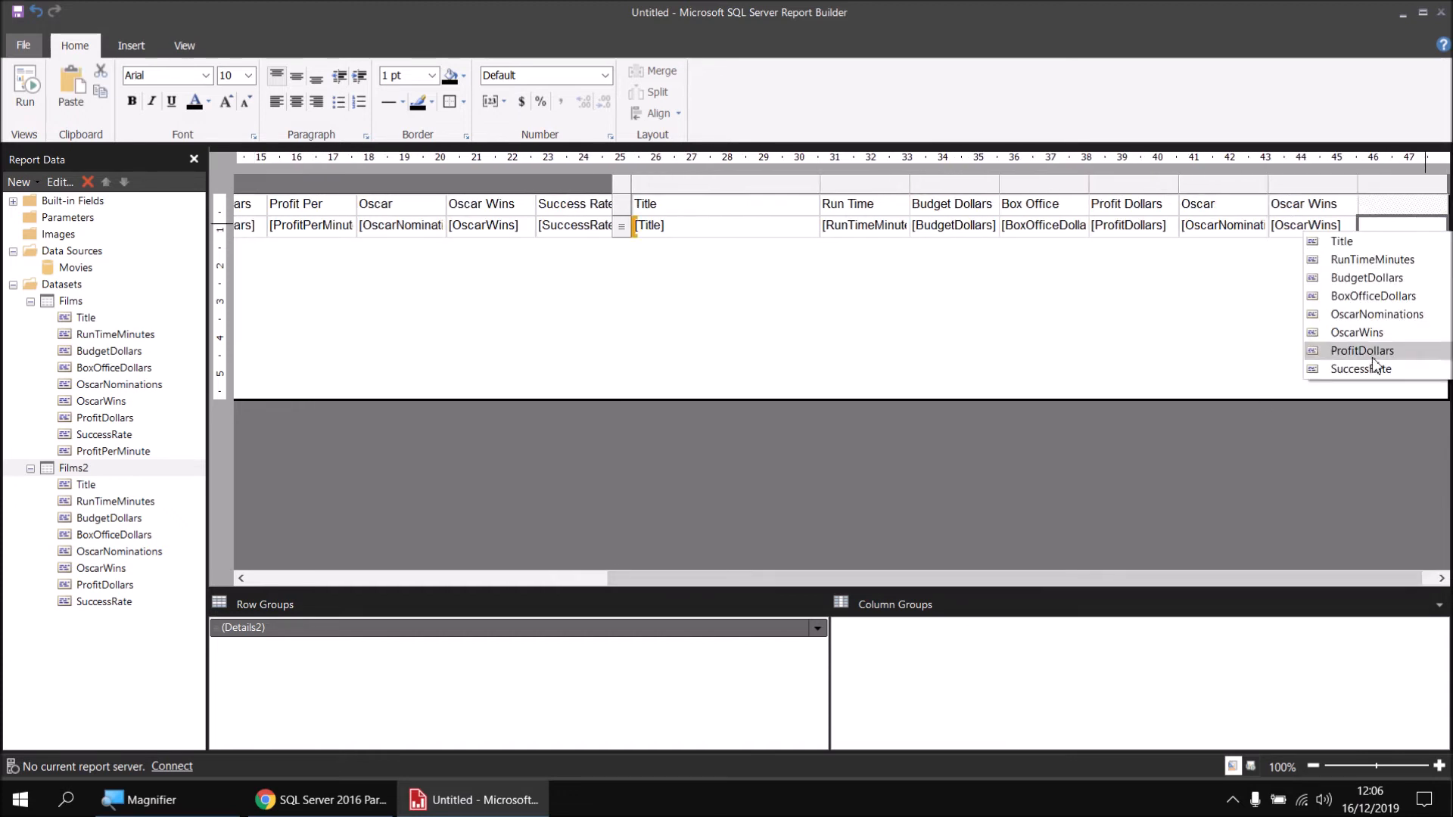
pyautogui.click(1371, 369)
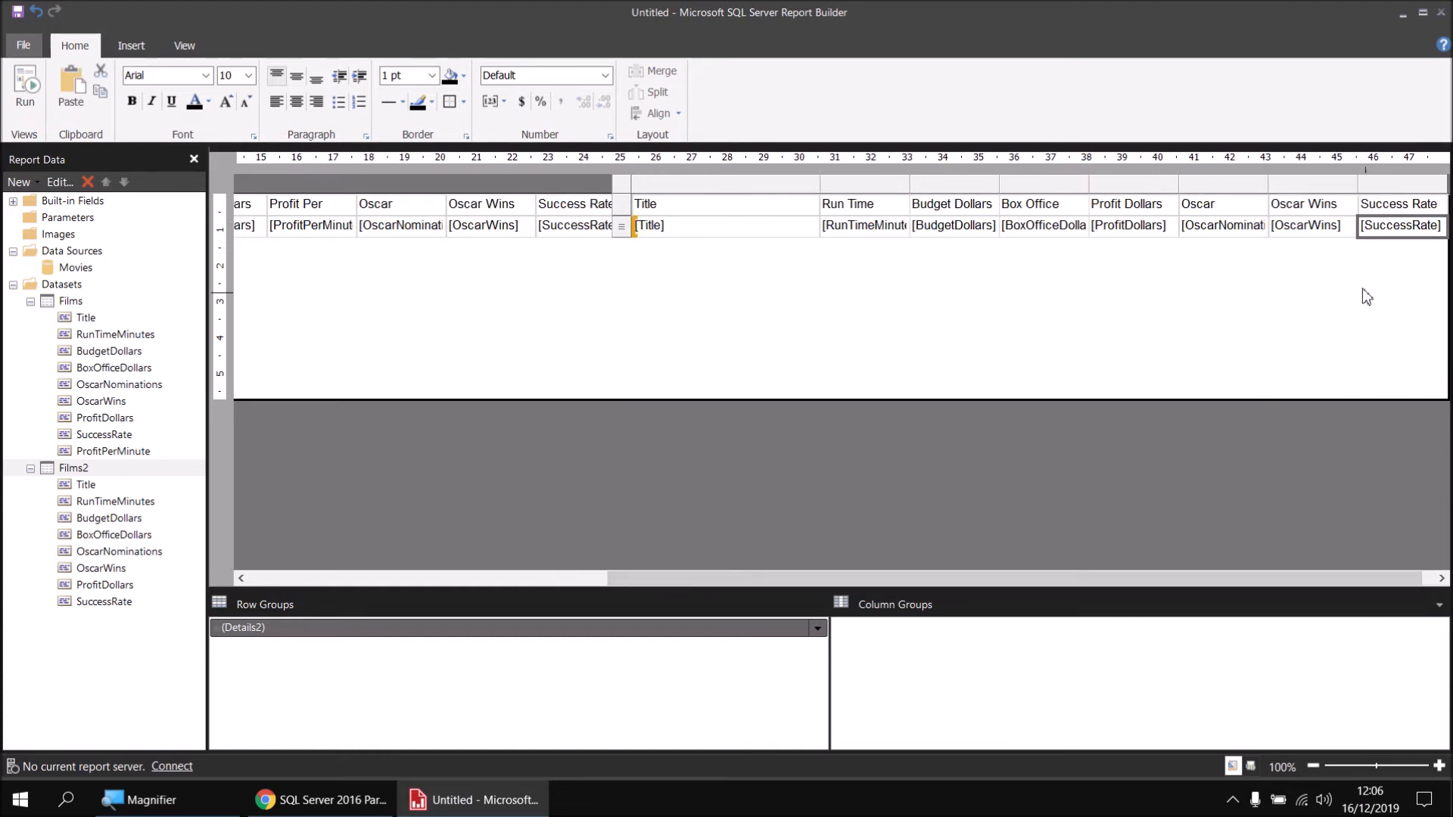
# Format the second table's SuccessRate text box as a percentage with 2 decimal places.
pyautogui.rightClick(1378, 240)
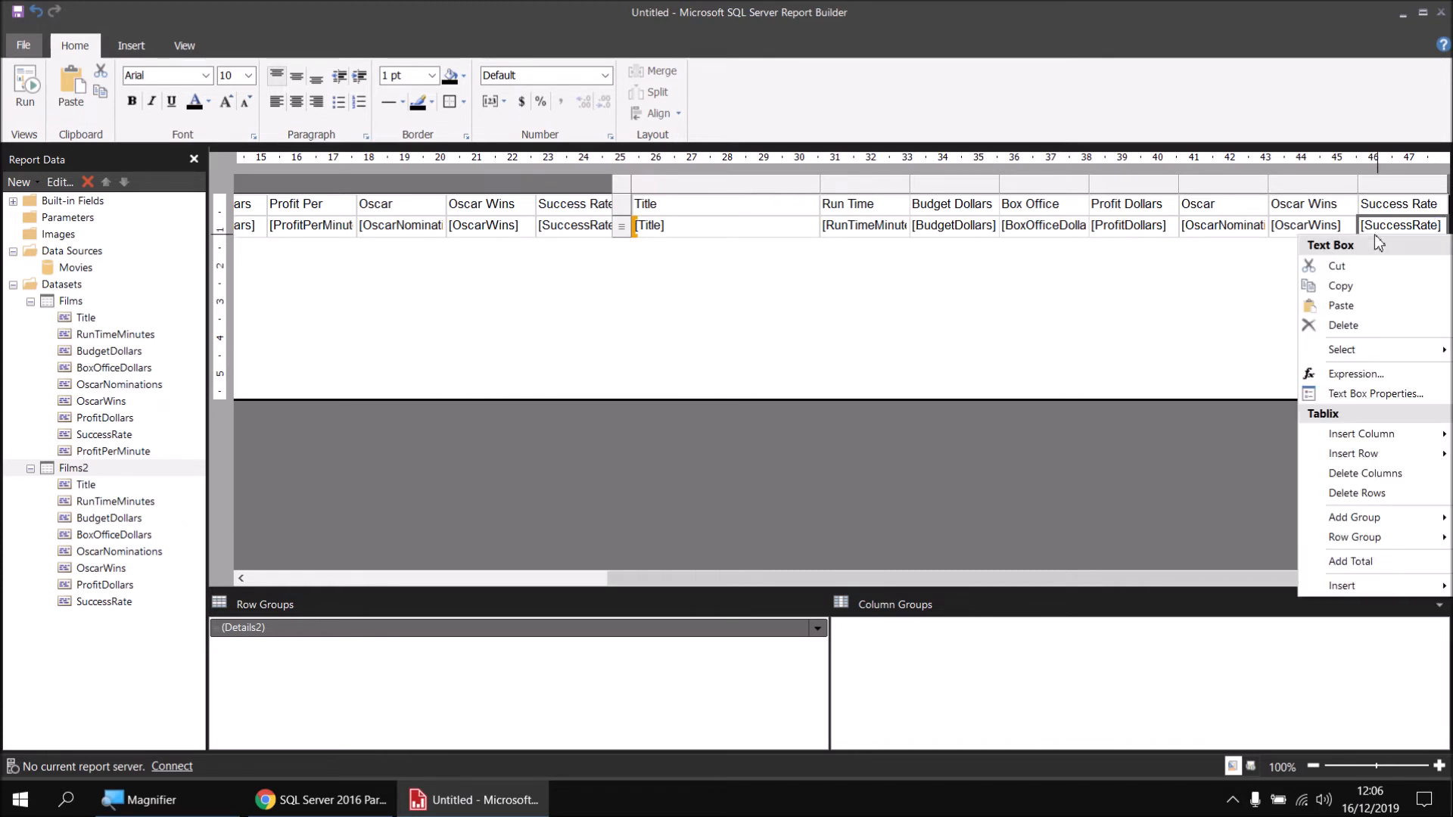
pyautogui.click(1365, 389)
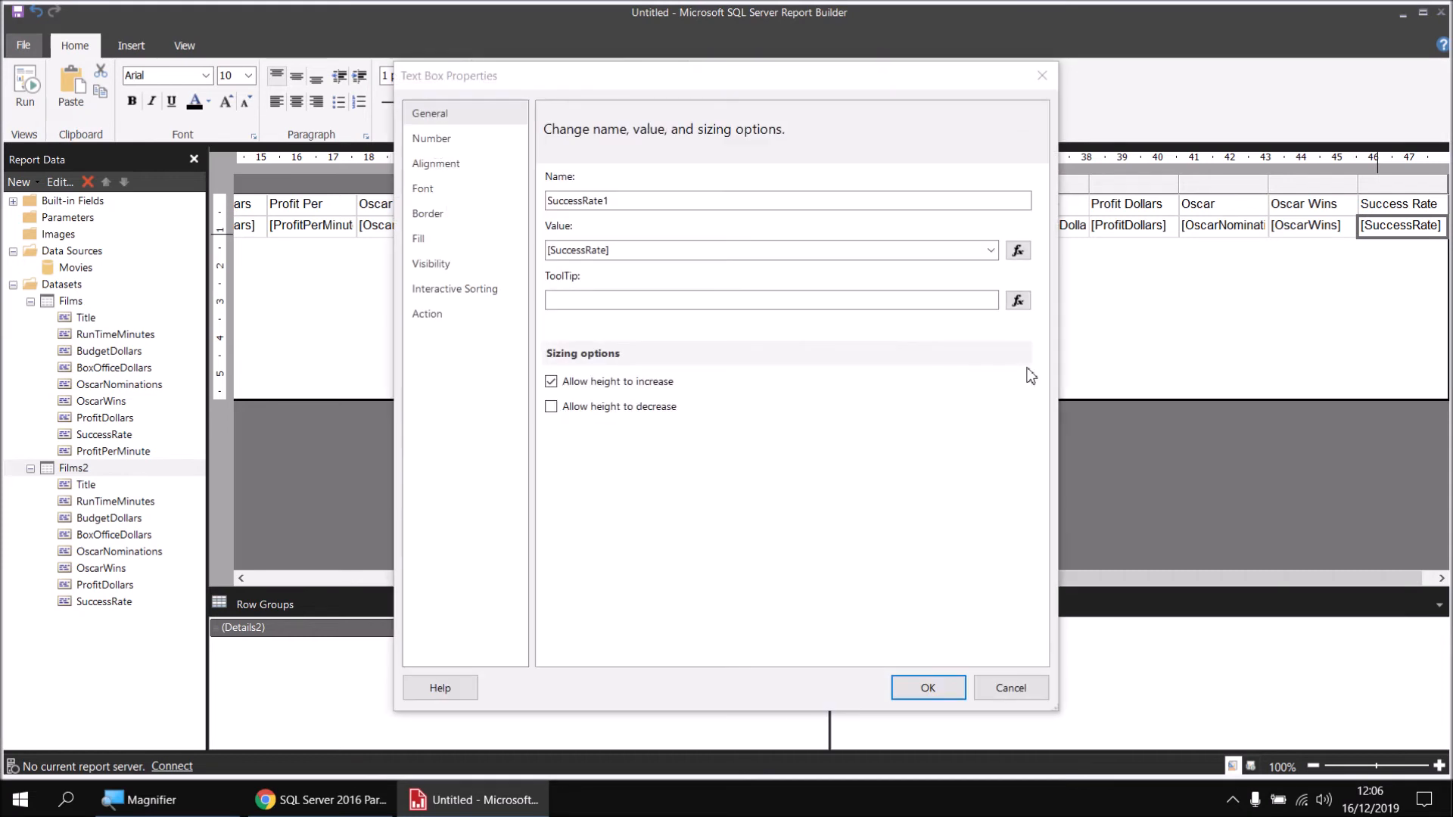
pyautogui.click(445, 144)
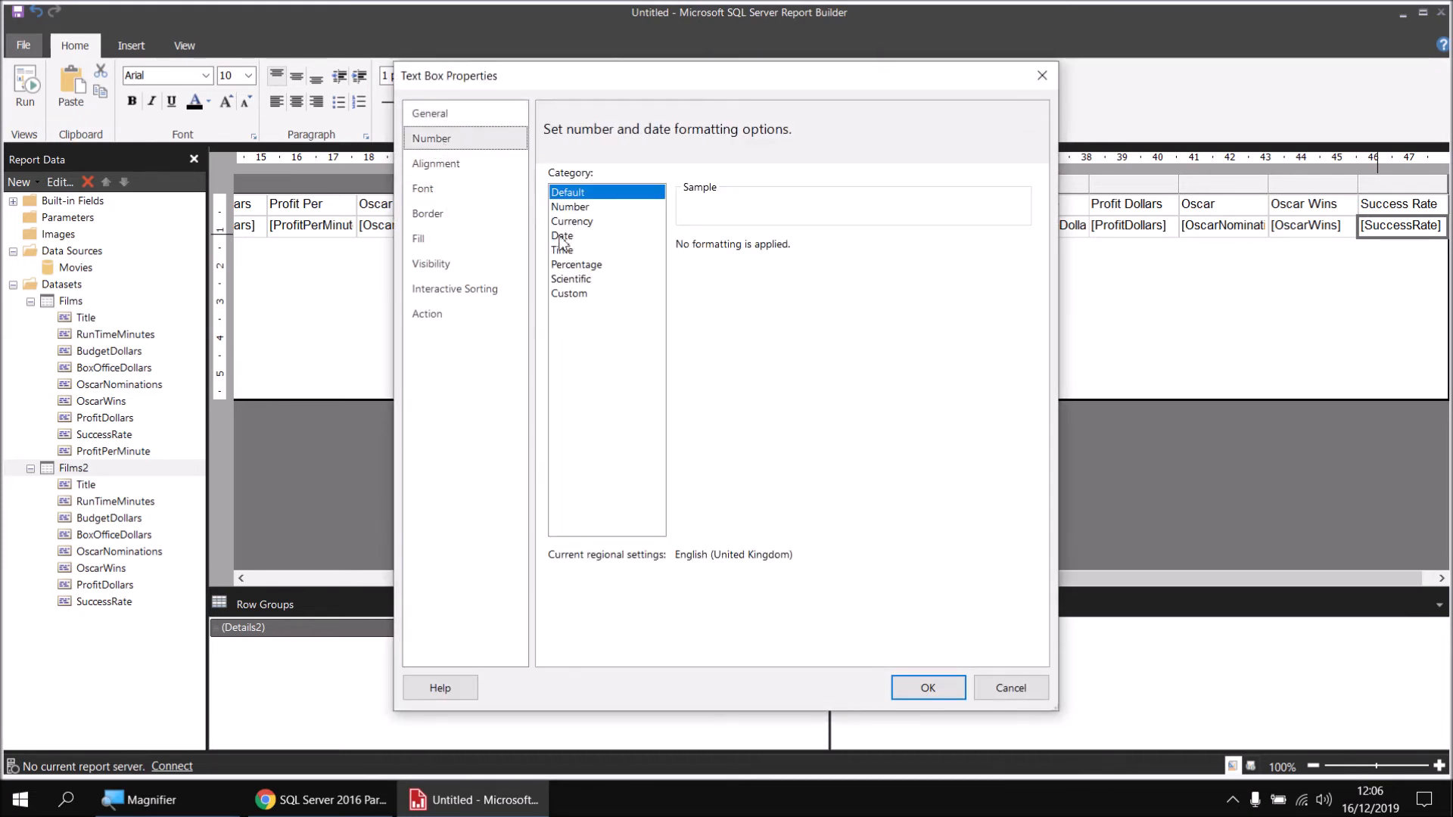
pyautogui.click(576, 264)
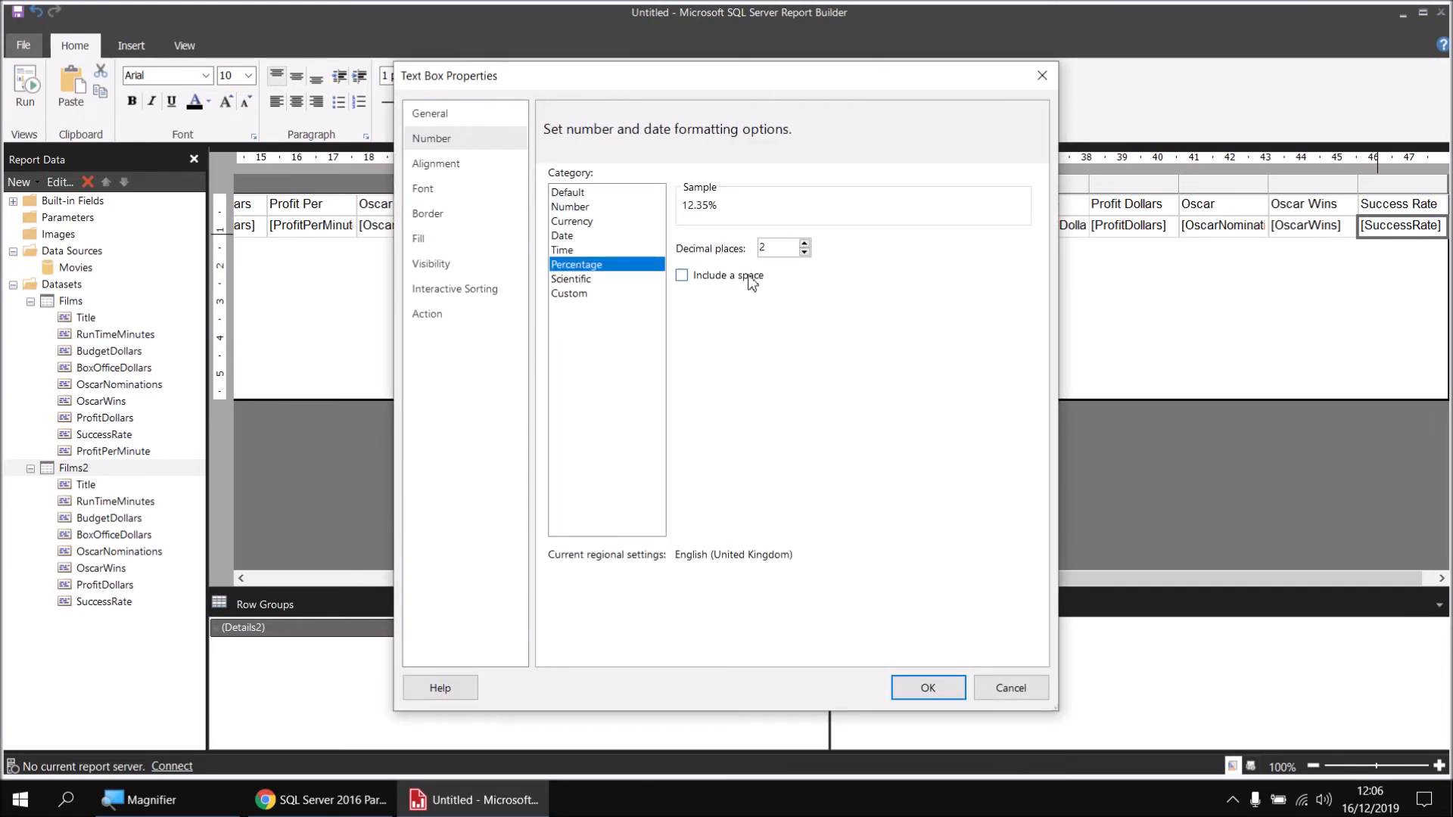
pyautogui.click(926, 688)
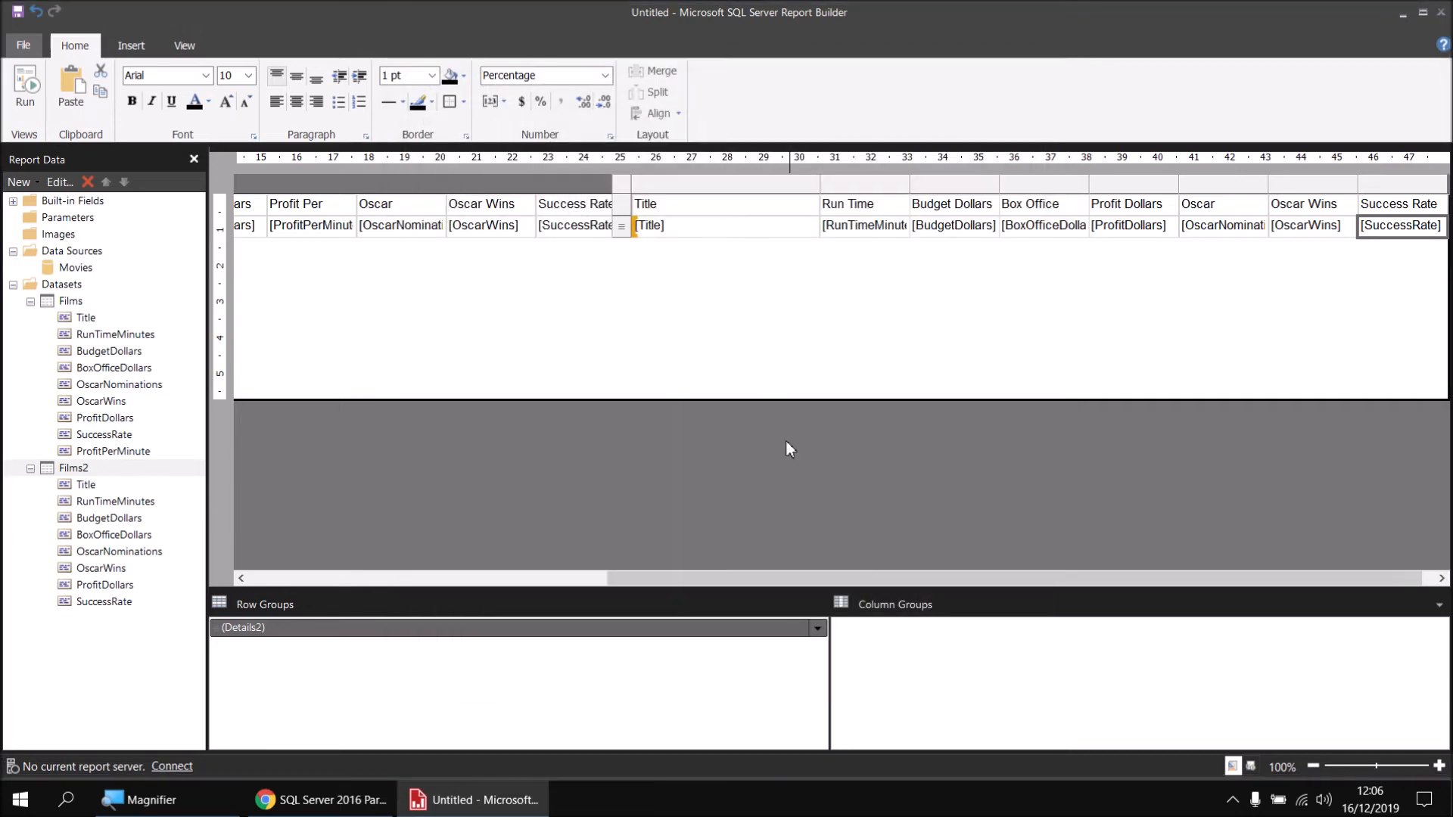
# Preview the report, compare the Success Rate columns of both tables, and return to the design.
pyautogui.click(27, 86)
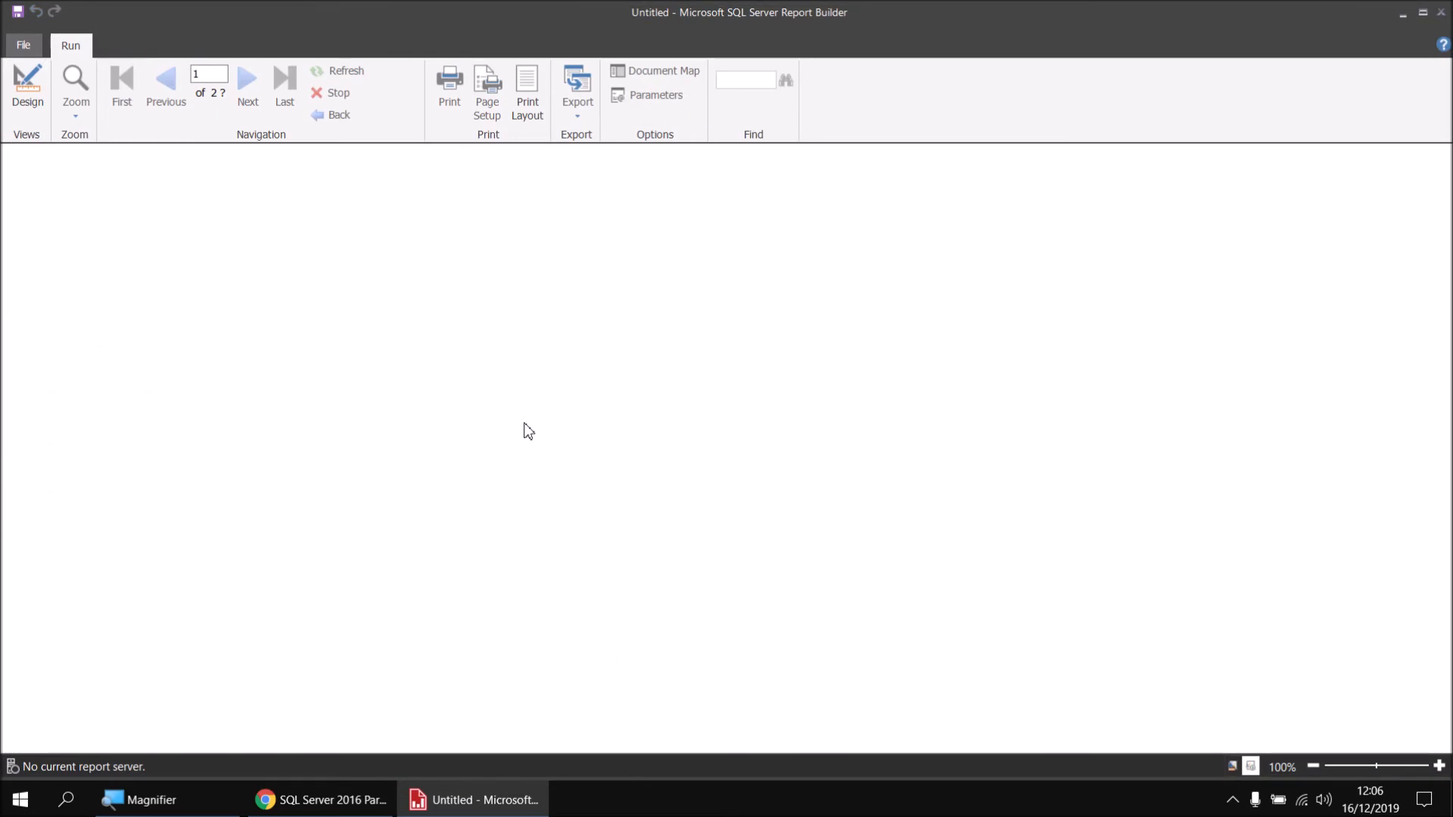
pyautogui.moveTo(358, 746); pyautogui.dragTo(678, 746)
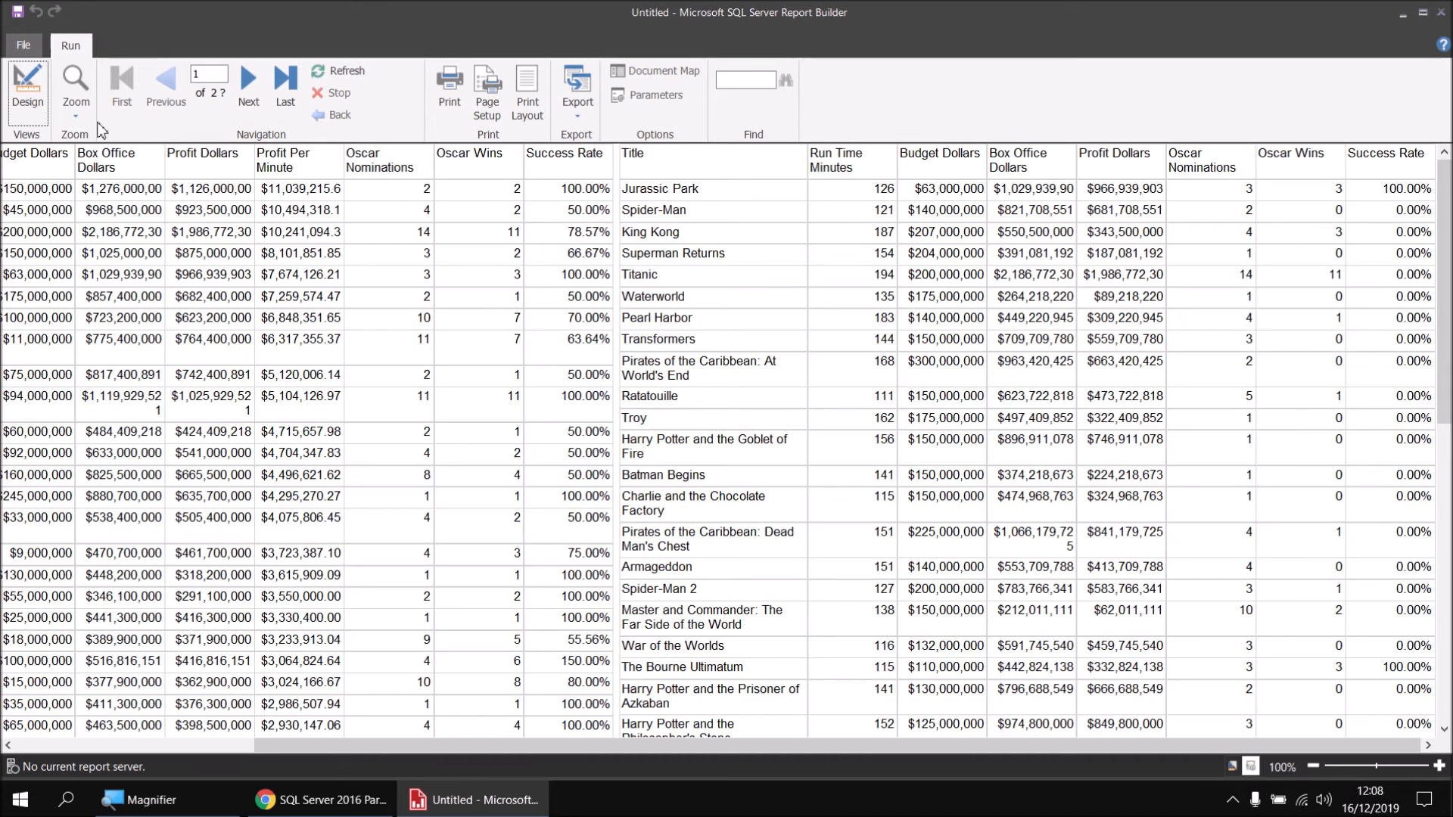
pyautogui.click(26, 91)
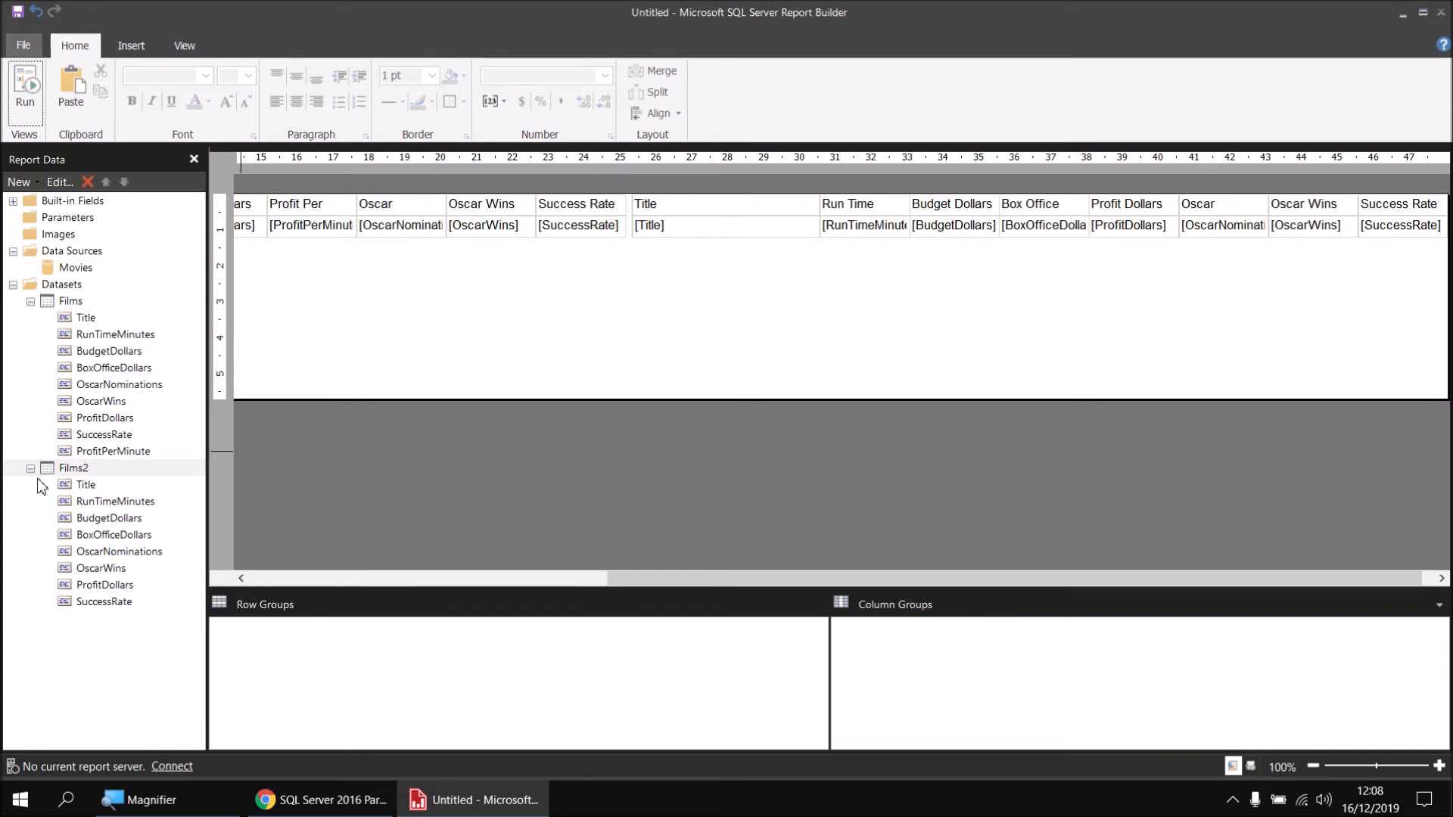
# In the Films2 dataset query, wrap Film.OscarWins in the SuccessRate calculation as CAST(Film.OscarWins AS FLOAT).
pyautogui.rightClick(80, 470)
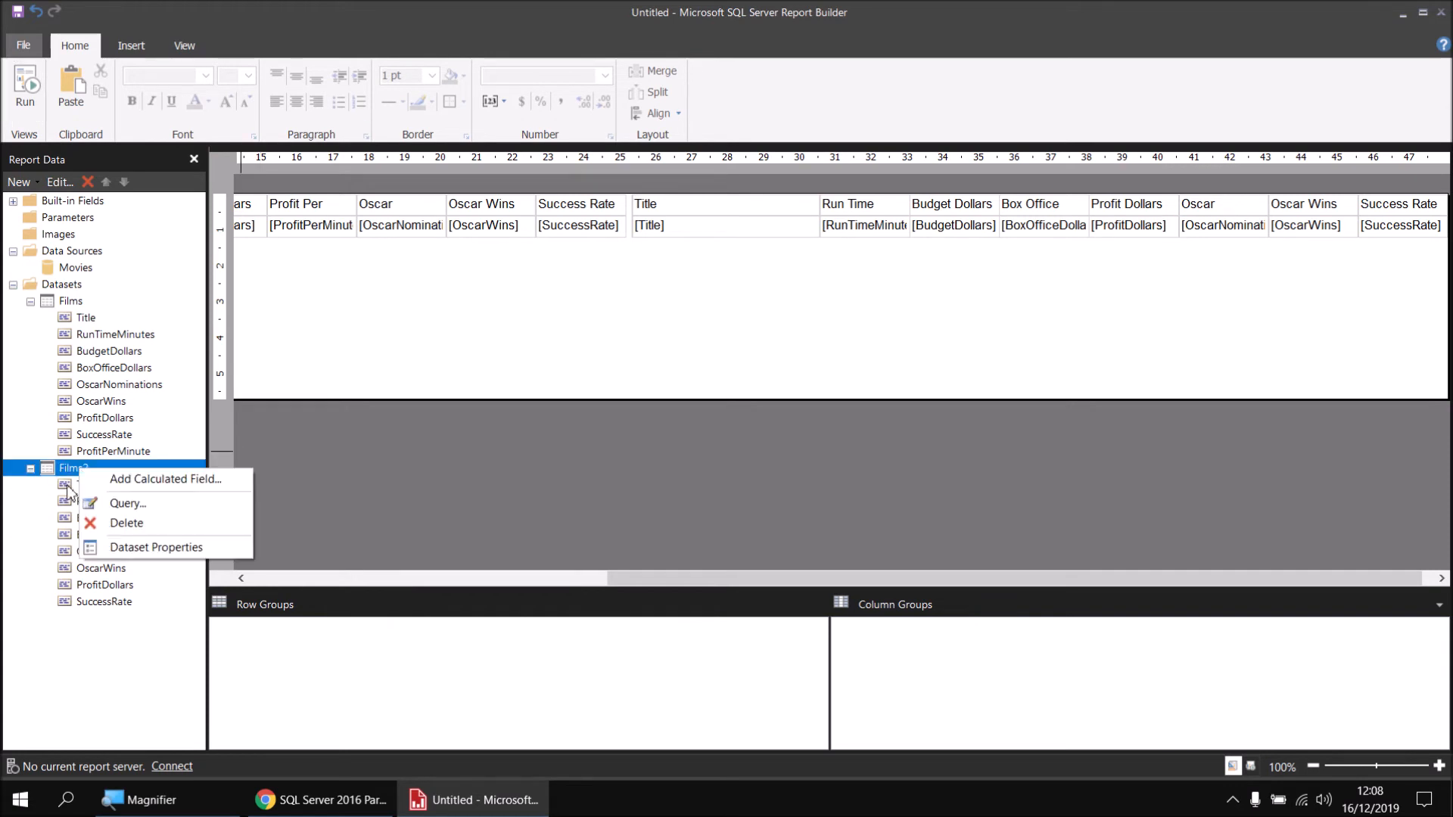
pyautogui.click(121, 547)
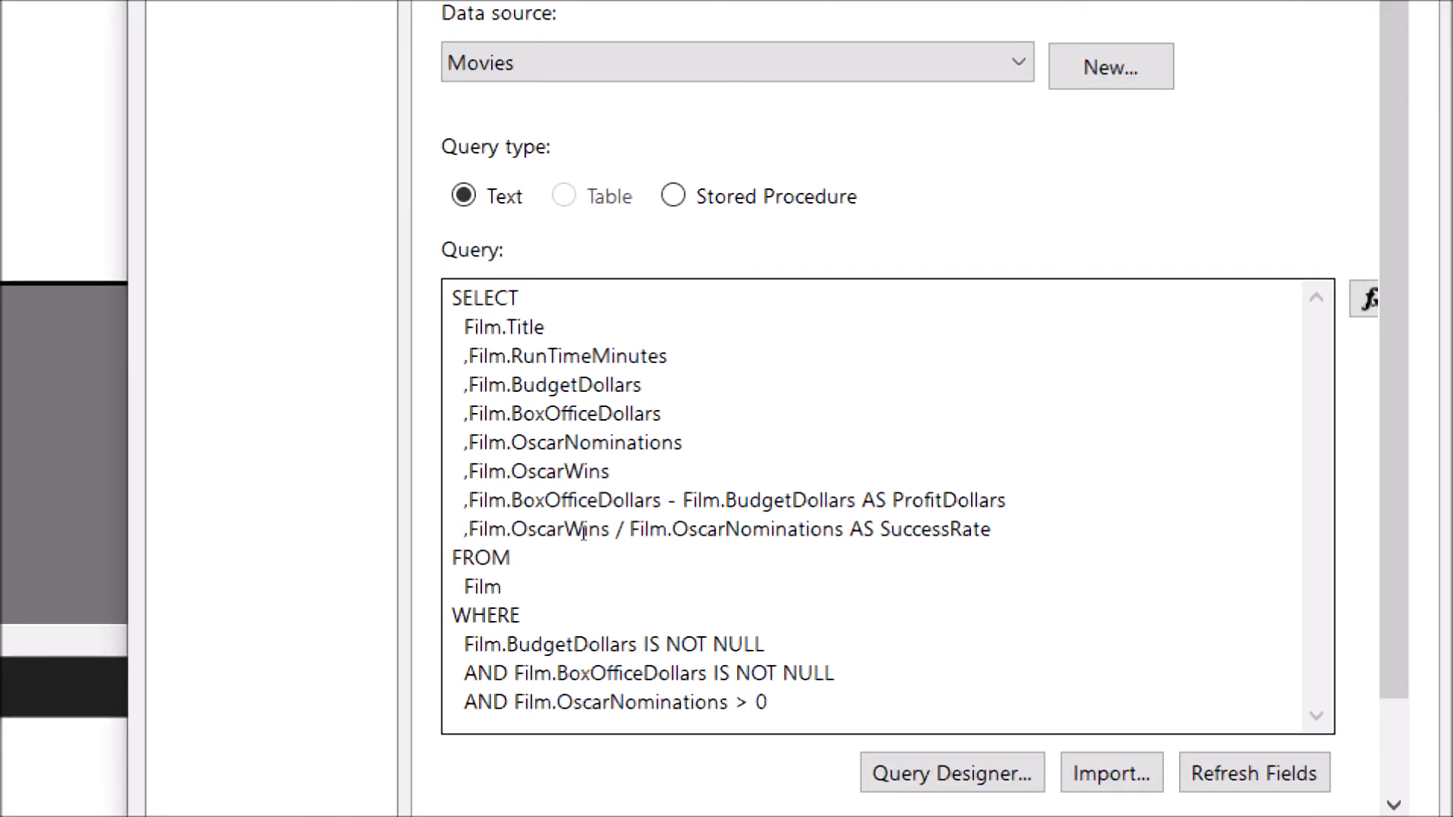
pyautogui.click(570, 528)
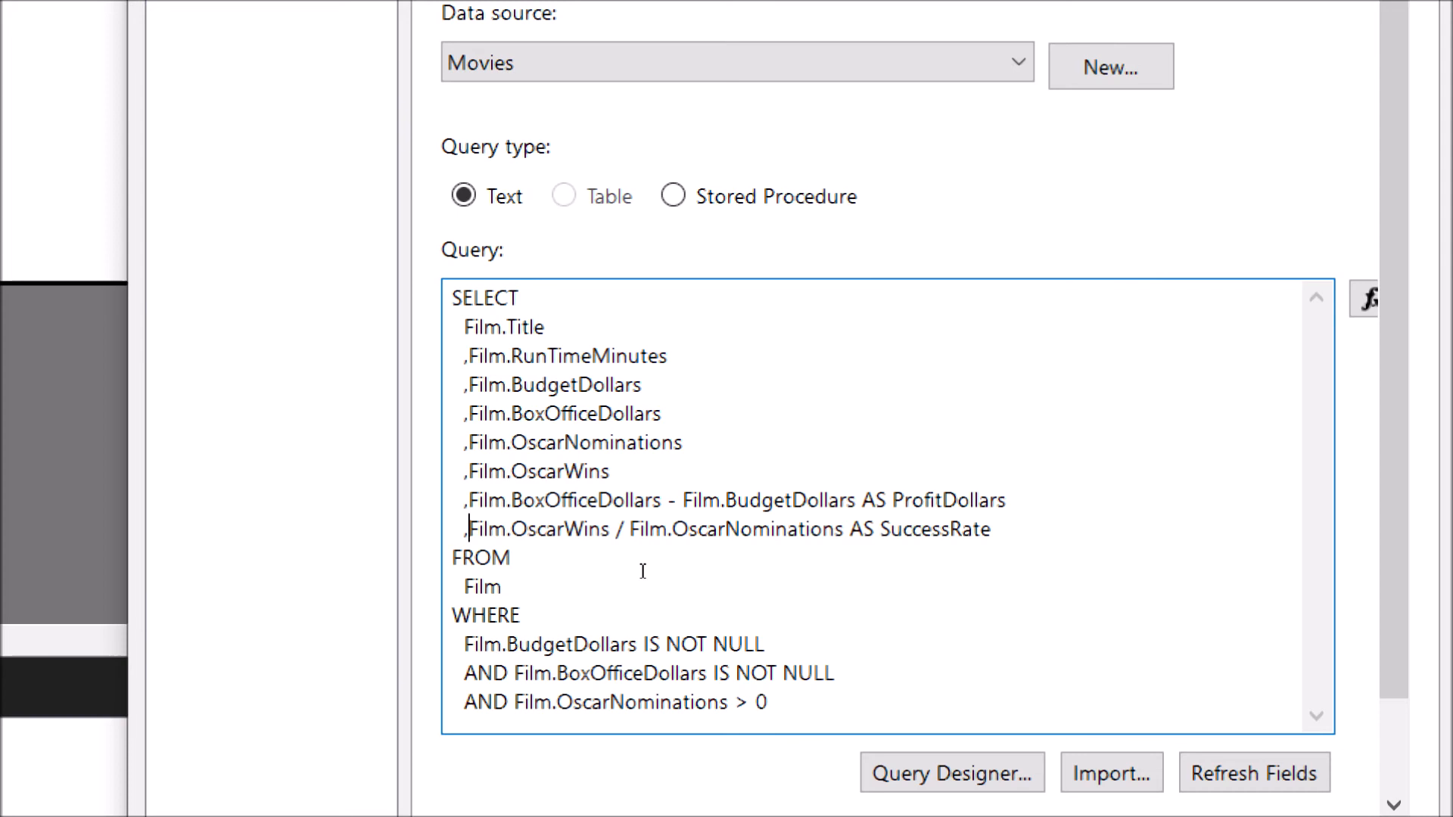
pyautogui.write('CAST(')
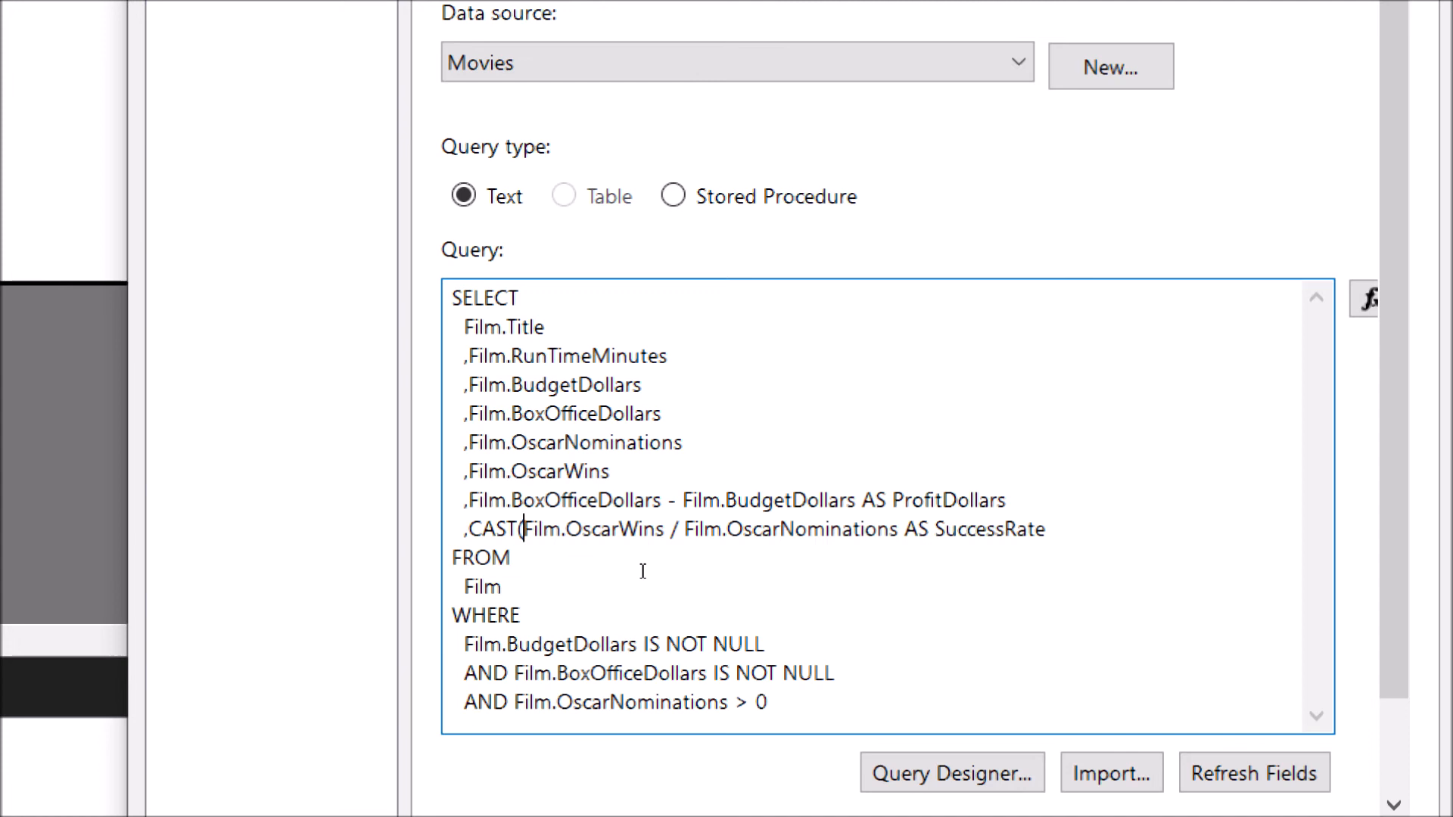
pyautogui.press('Right')
pyautogui.press('Right')
pyautogui.press('Right')
pyautogui.press('Right')
pyautogui.press('Right')
pyautogui.press('Right')
pyautogui.press('Right')
pyautogui.press('Right')
pyautogui.hotkey('ctrl', 'Right')
pyautogui.press('Left')
pyautogui.write('AS FLOAT')
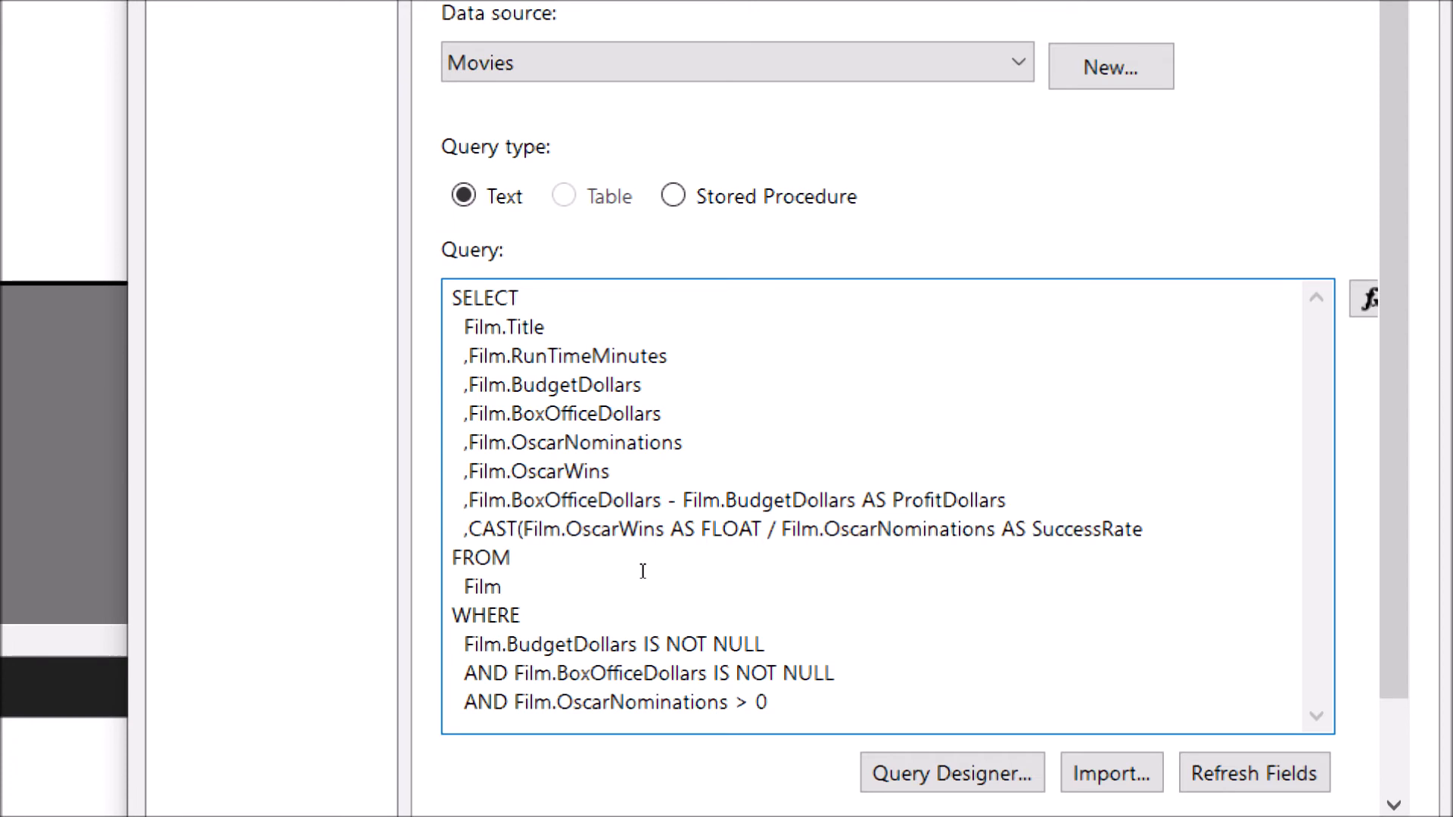
pyautogui.write(')')
# Wrap the divisor of SuccessRate as CAST(Film.OscarNominations AS FLOAT) and apply the Films2 query.
pyautogui.press('Right')
pyautogui.press('Right')
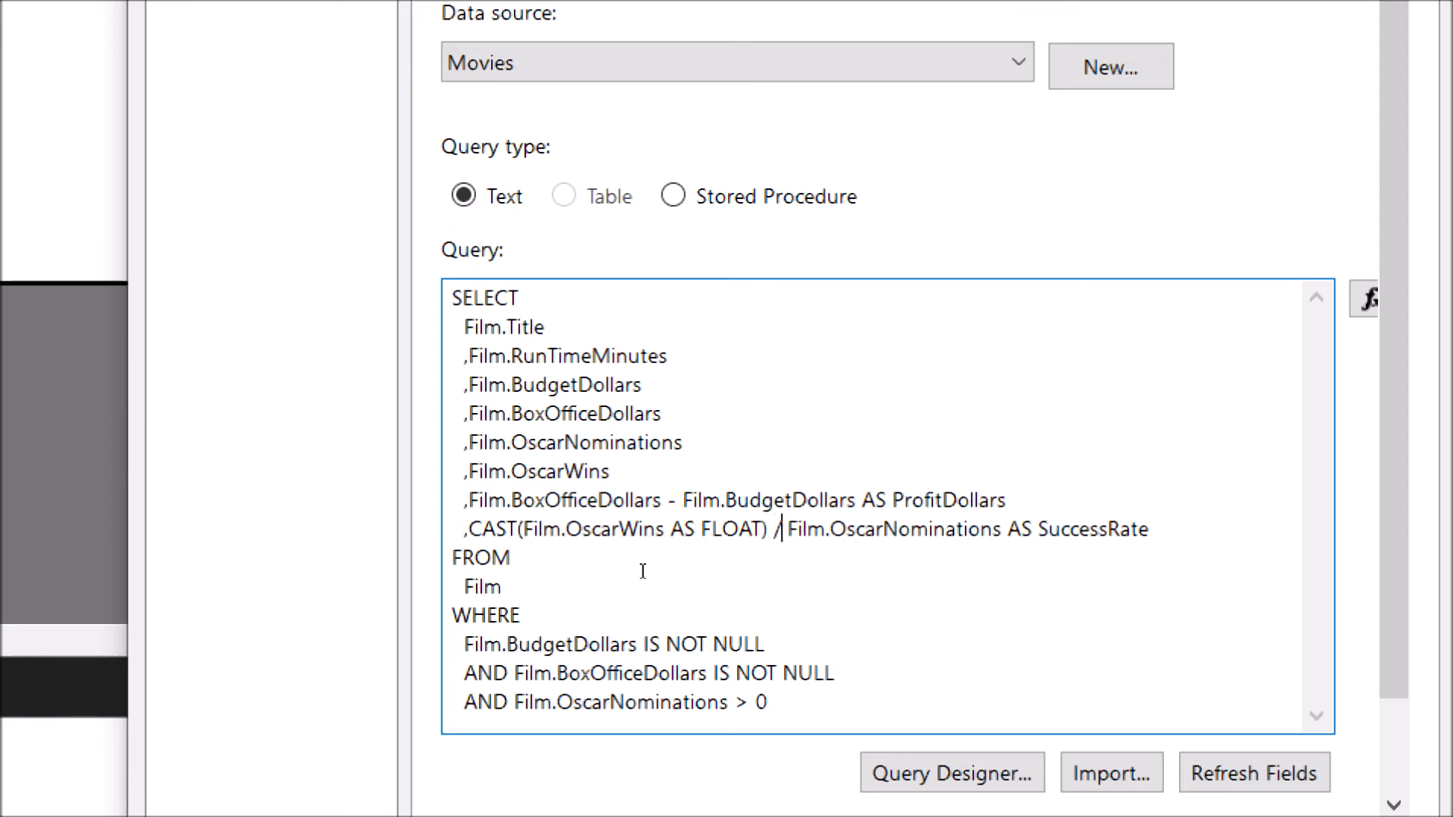
pyautogui.write('CAST(')
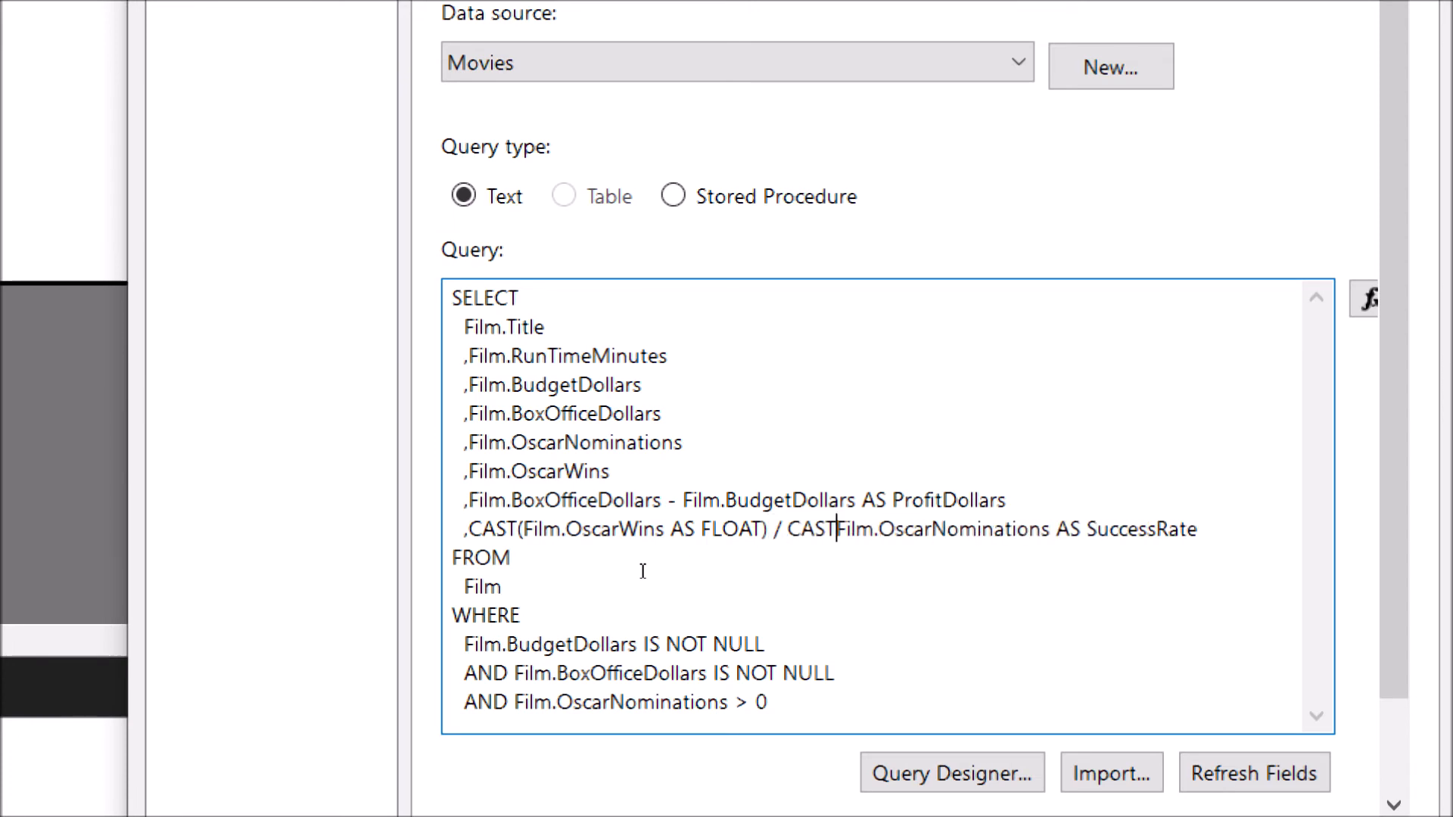
pyautogui.hotkey('ctrl', 'Right')
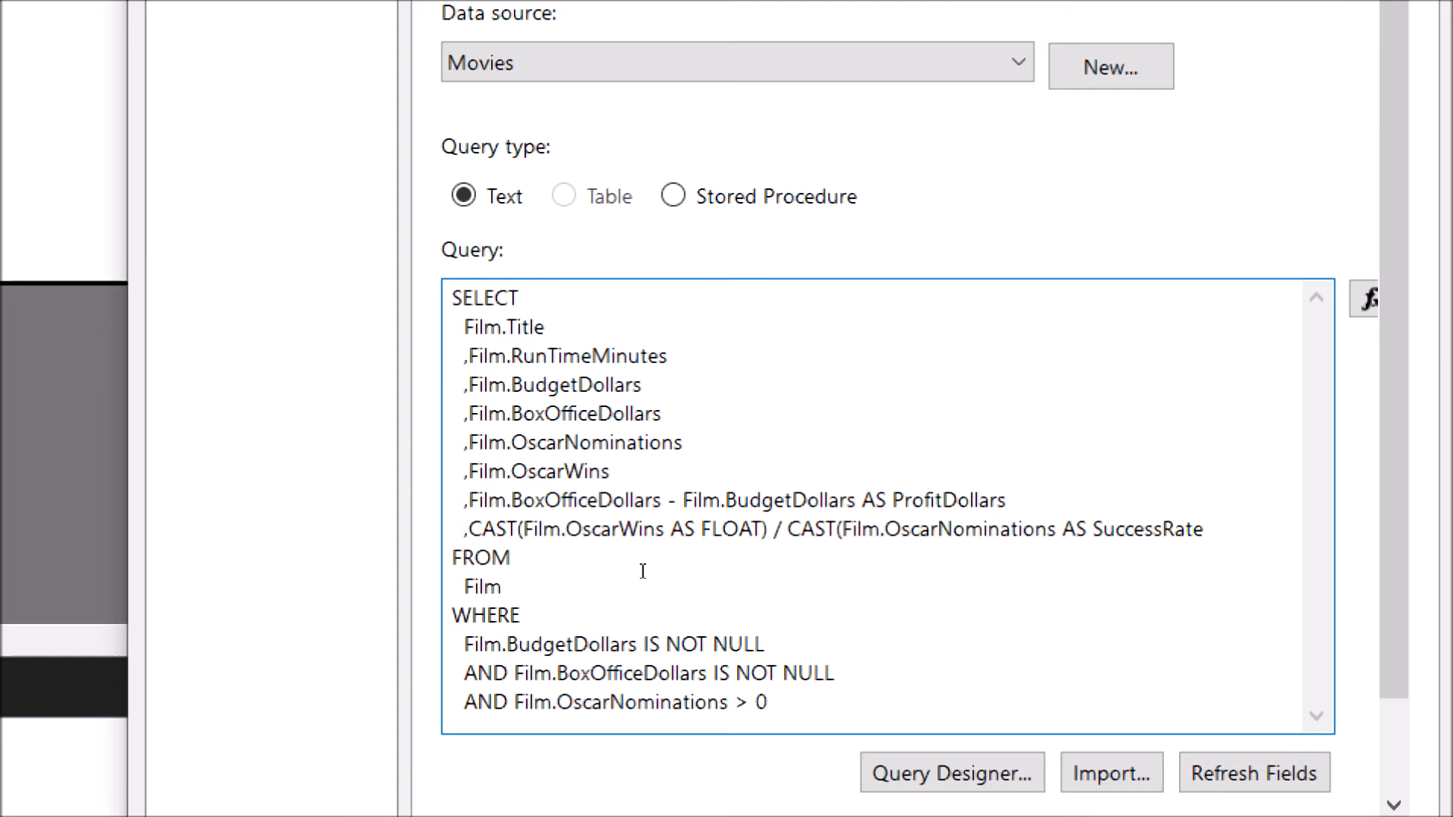
pyautogui.write('AS FLOAT')
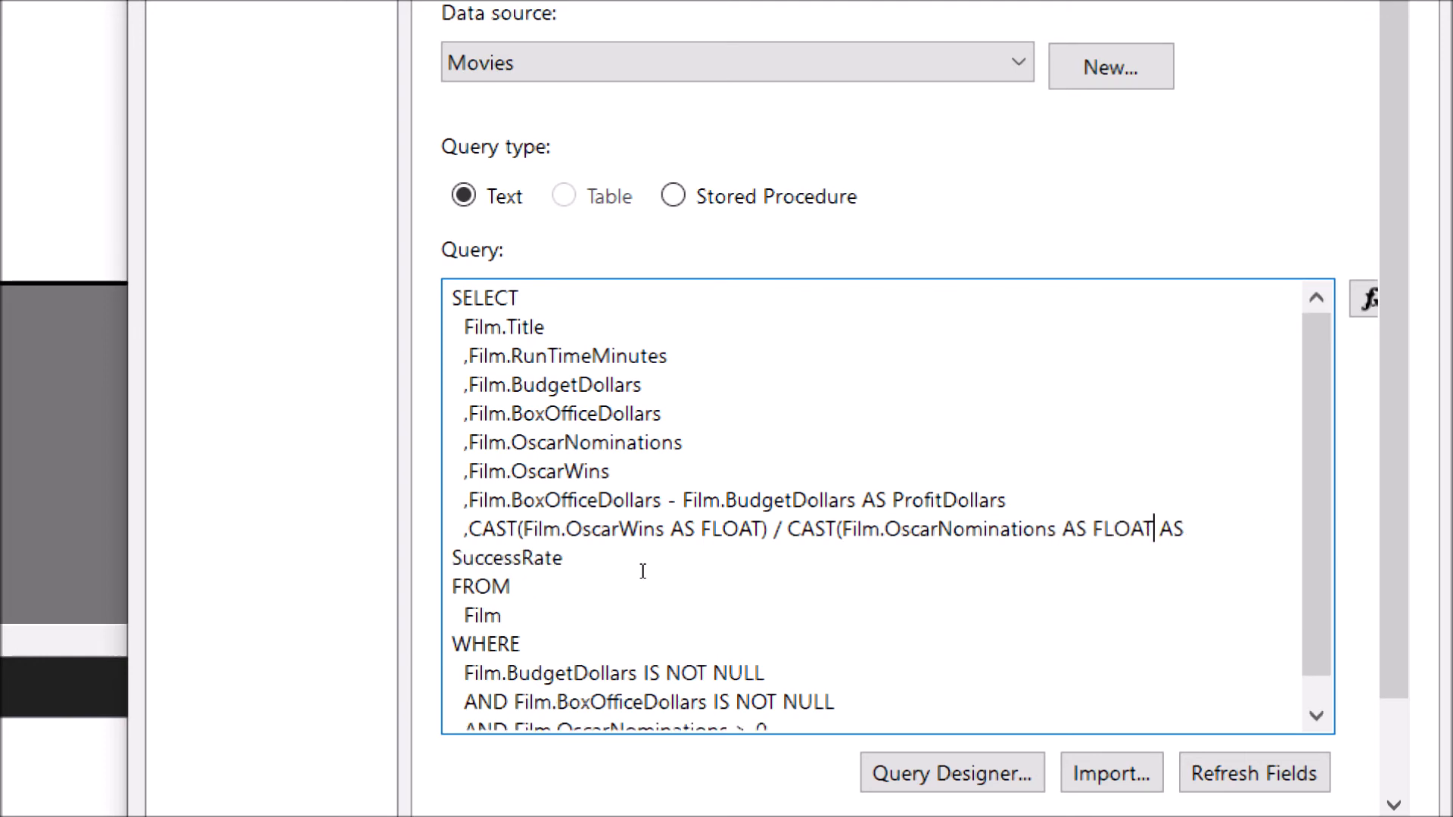
pyautogui.write(')')
pyautogui.press('super+minus')
pyautogui.click(906, 719)
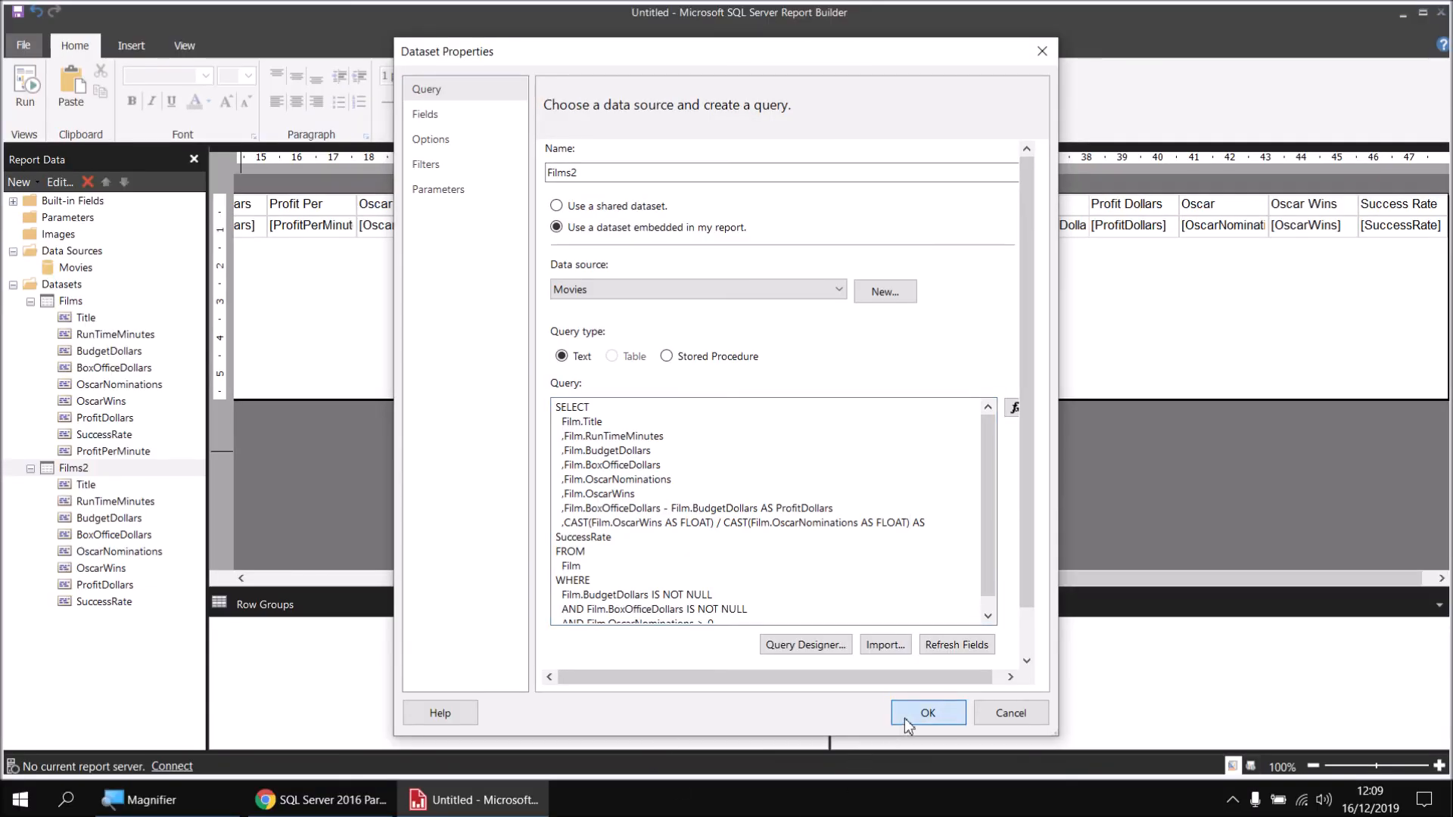
# Preview the report, check the second table's Success Rate column against the first table's, and return to the design.
pyautogui.click(25, 84)
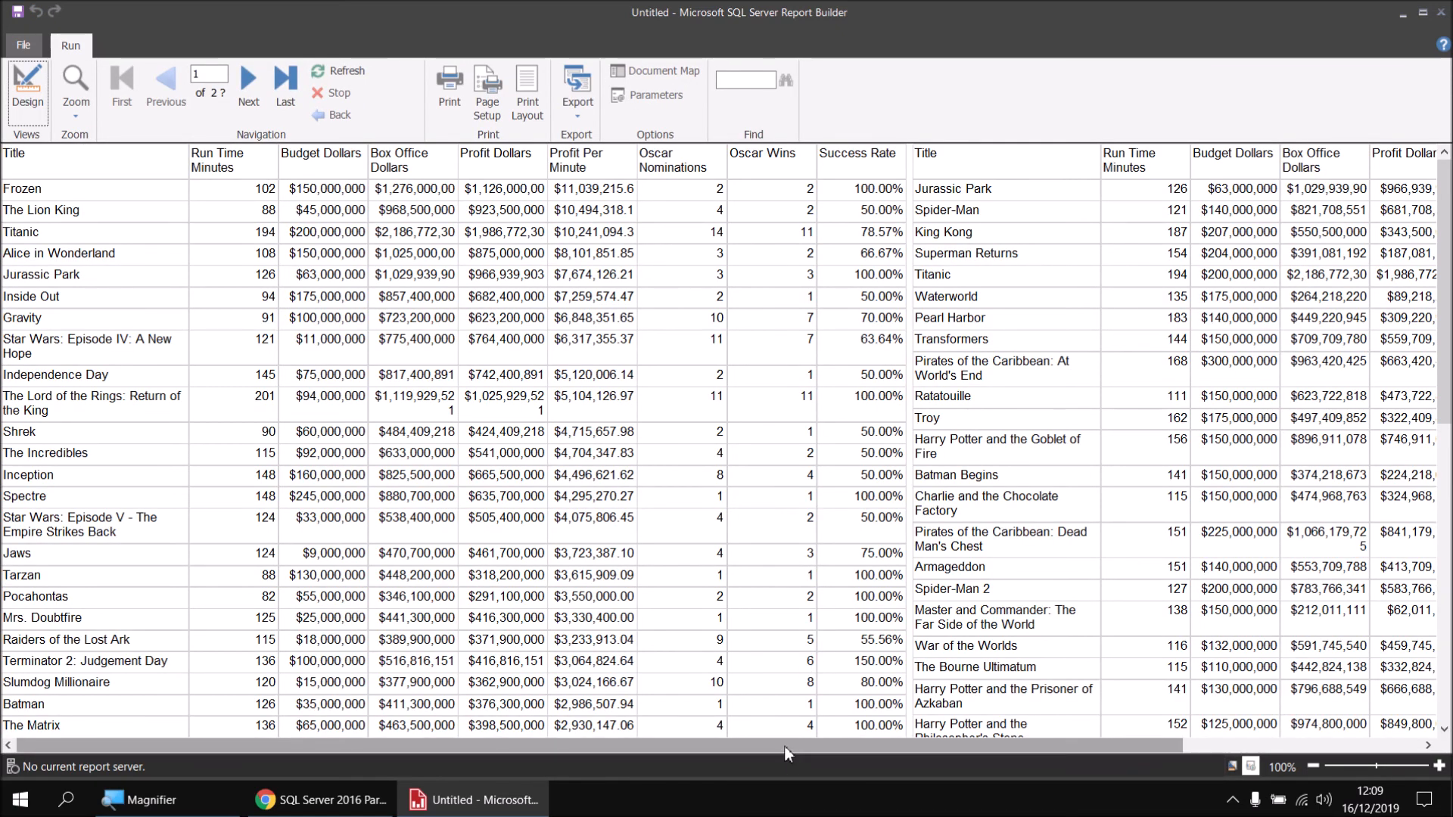
pyautogui.moveTo(784, 752); pyautogui.dragTo(1029, 753)
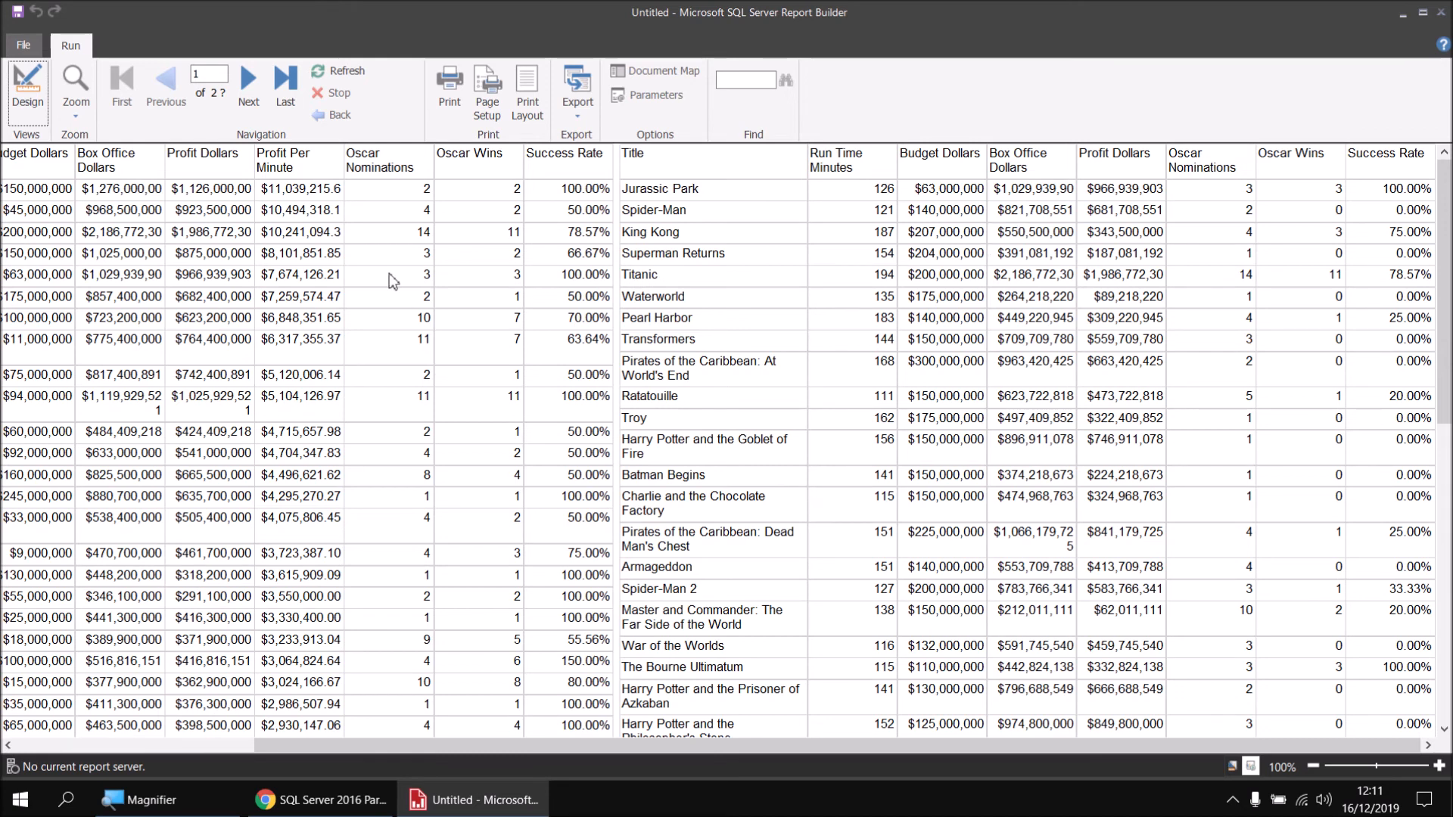
pyautogui.click(27, 89)
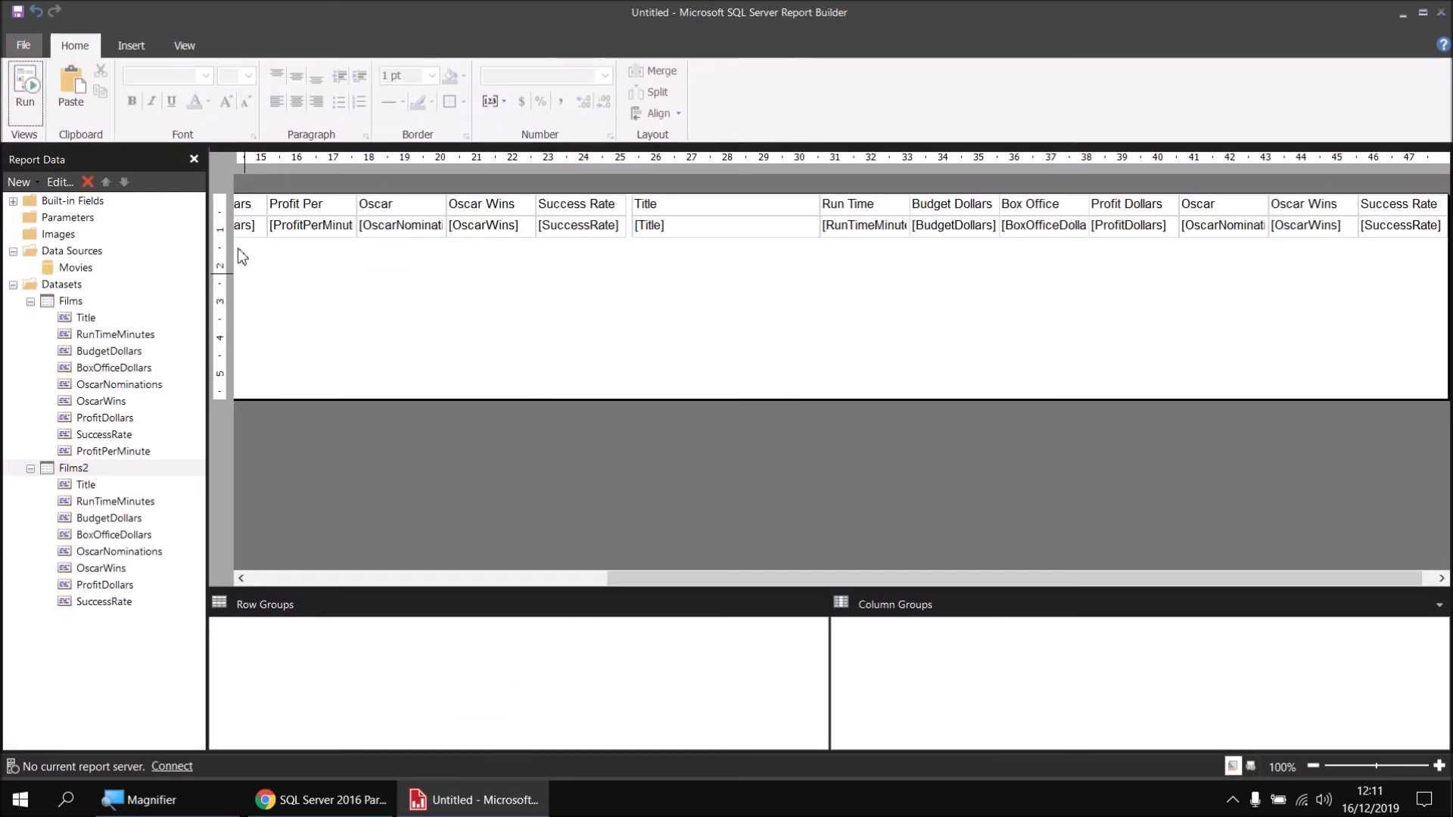
# In the Films2 query, add the column (Film.BoxOfficeDollars - Film.BudgetDollars) / Film.RunTimeMinutes on a new line after SuccessRate.
pyautogui.rightClick(95, 470)
pyautogui.click(168, 550)
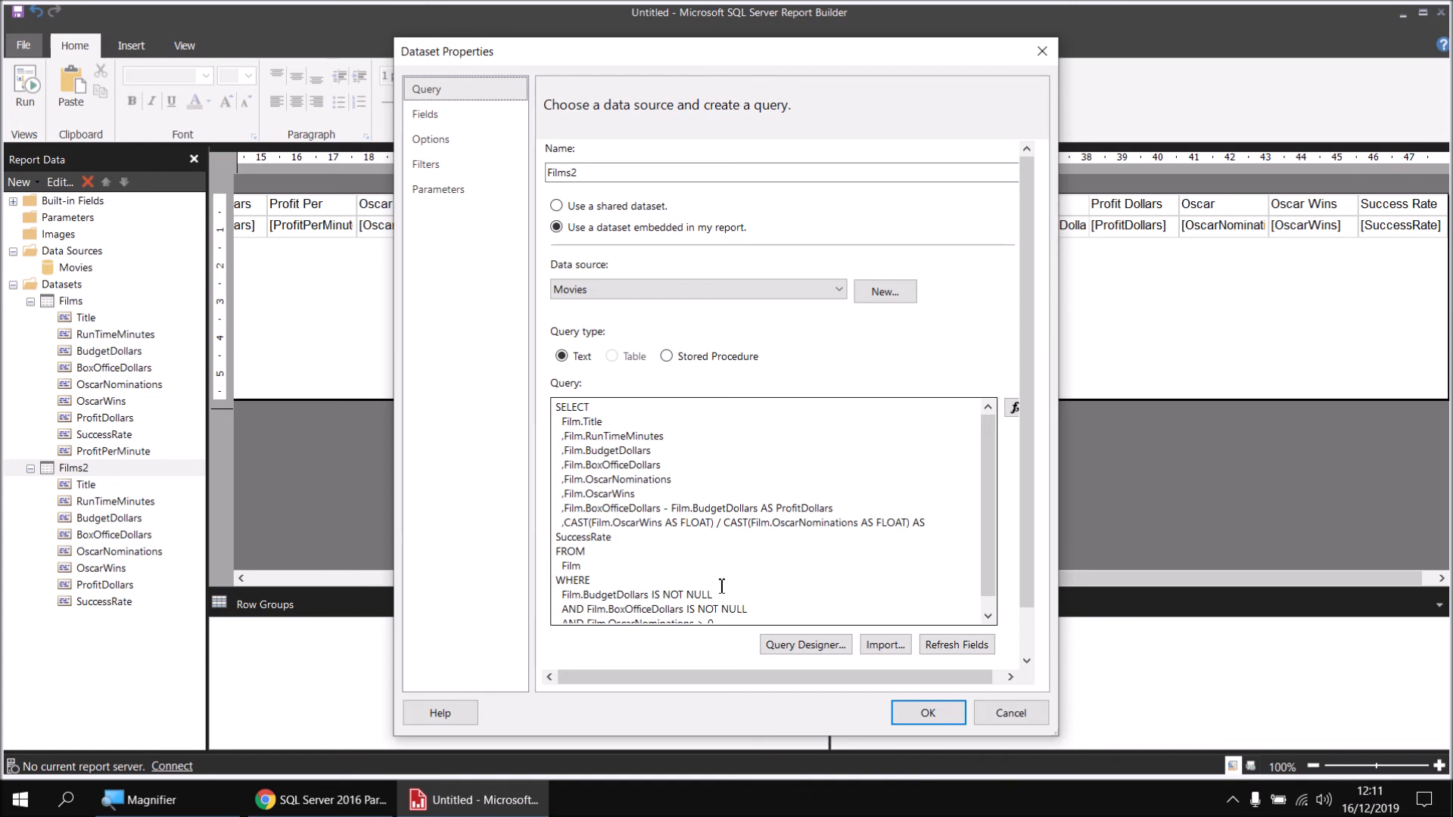
pyautogui.click(643, 542)
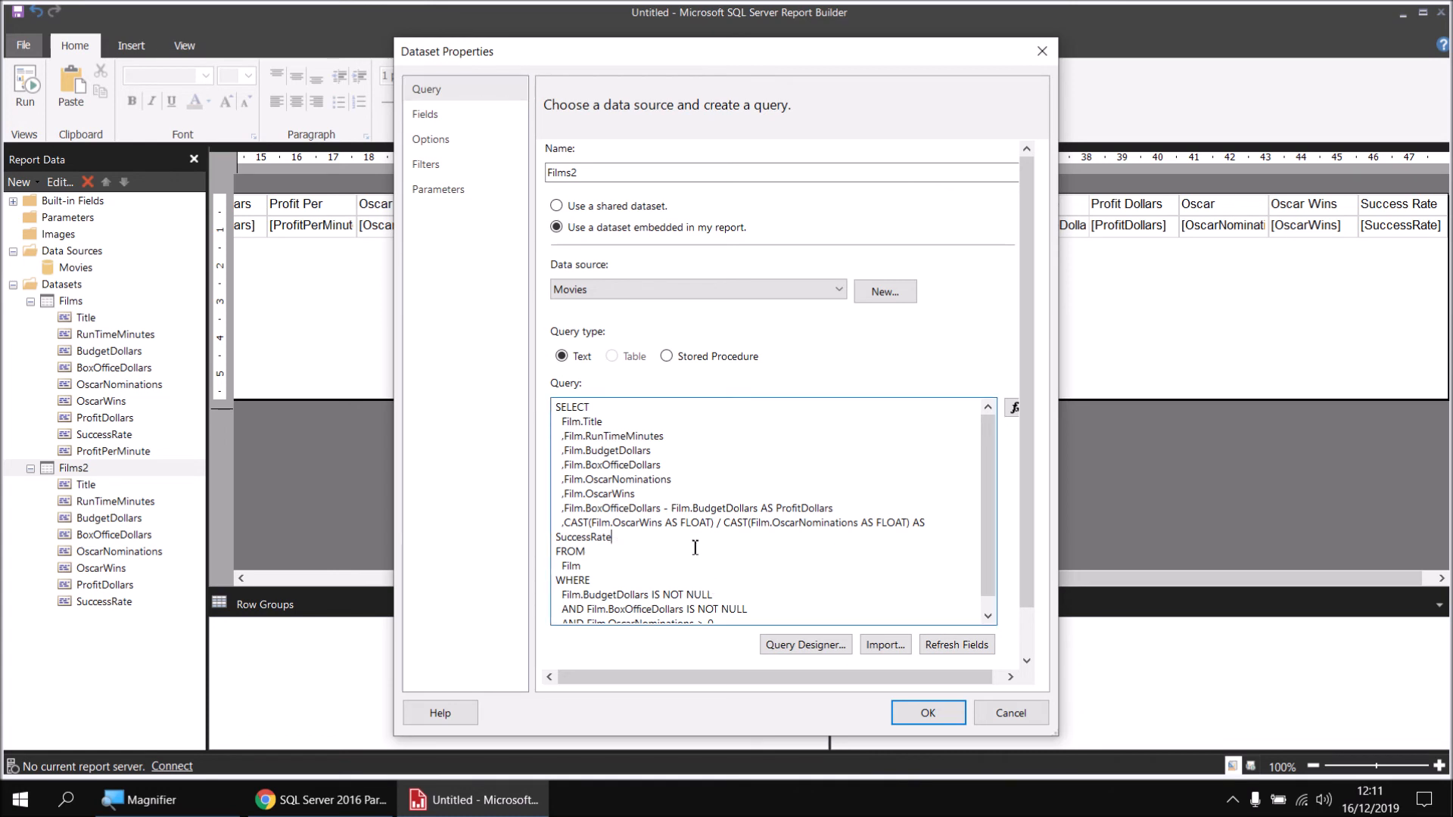
pyautogui.press('Return')
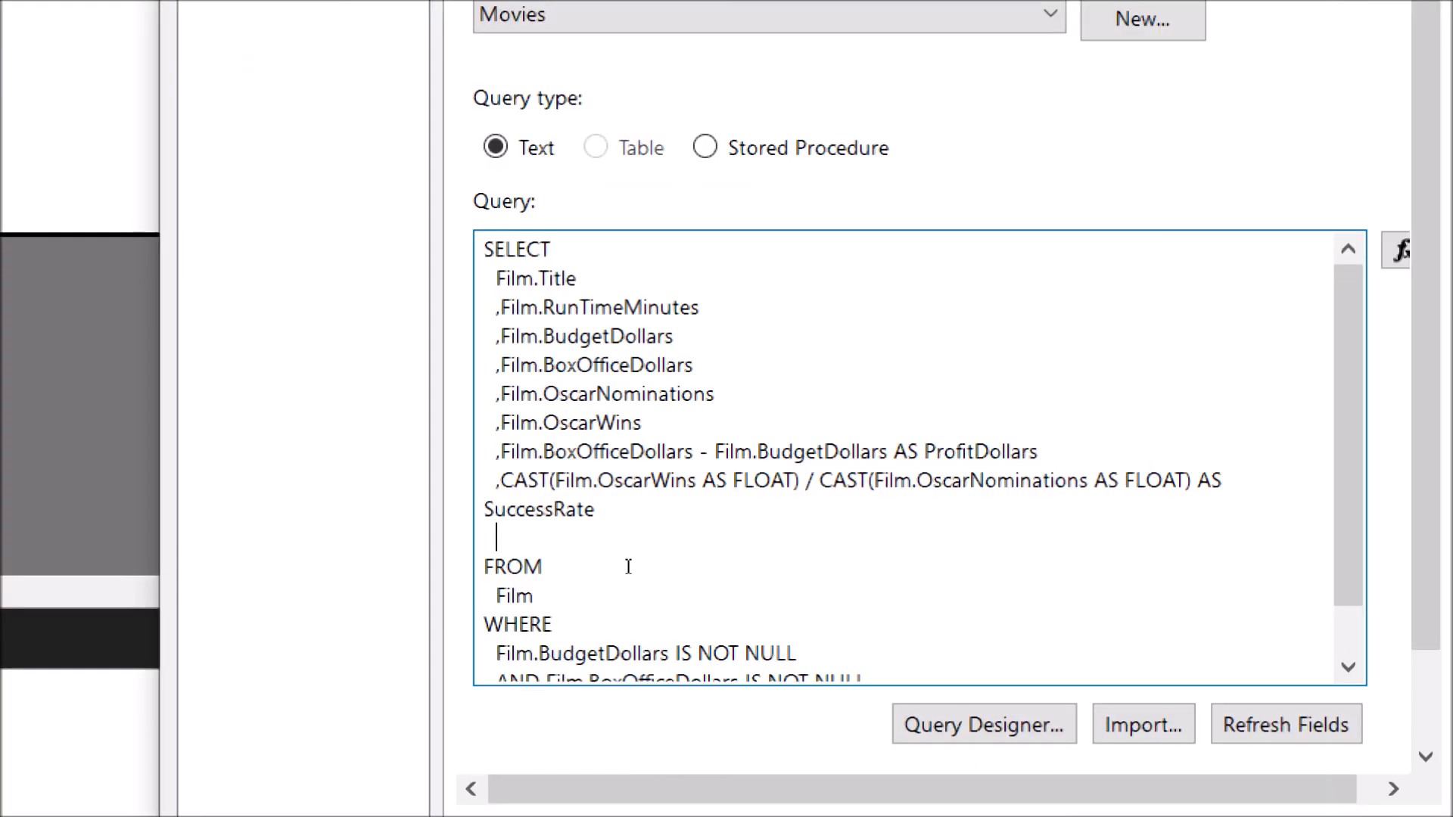
pyautogui.write(',')
pyautogui.write('(Film.BoxOfficeD')
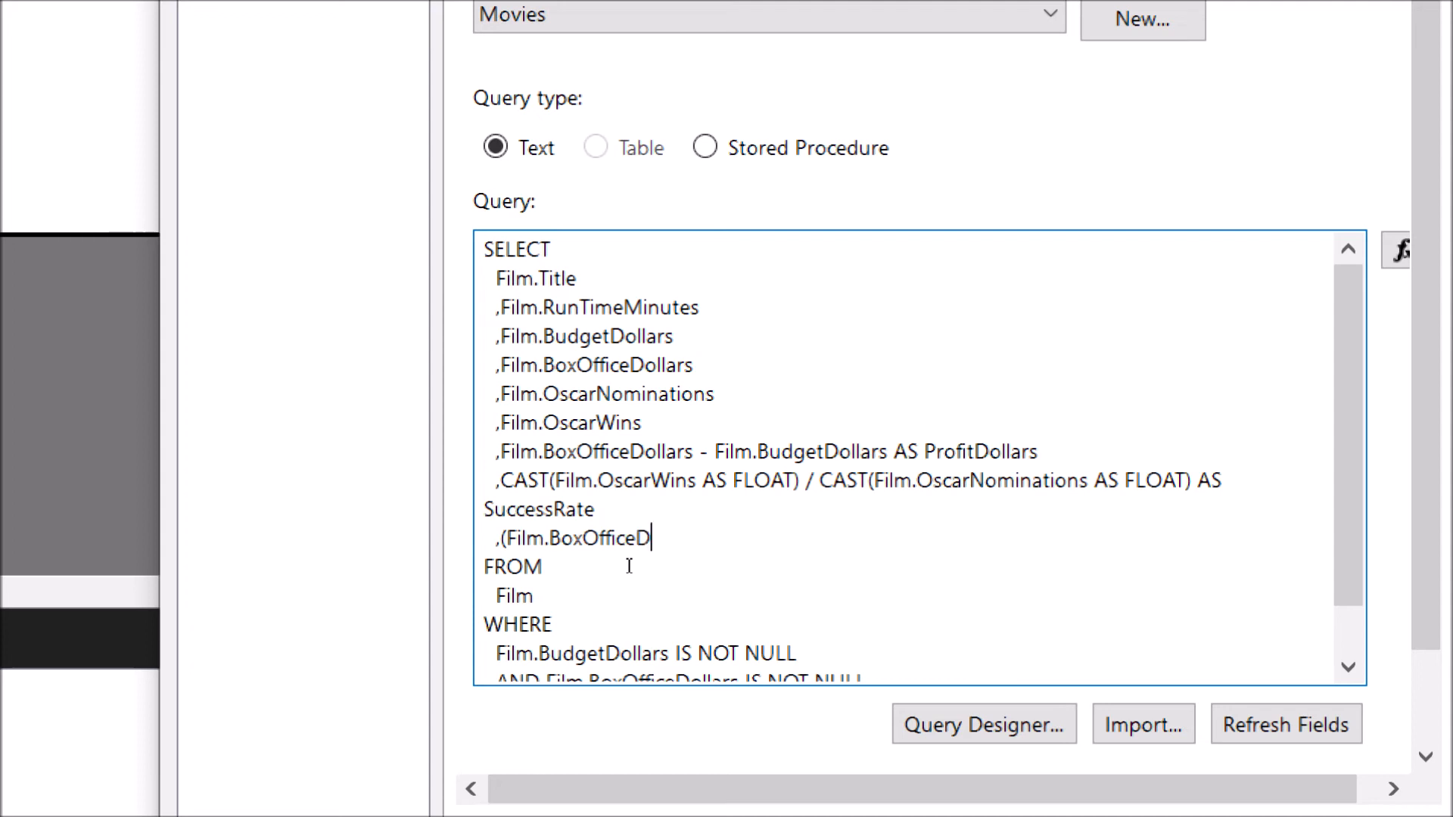
pyautogui.write('ollars - Film.')
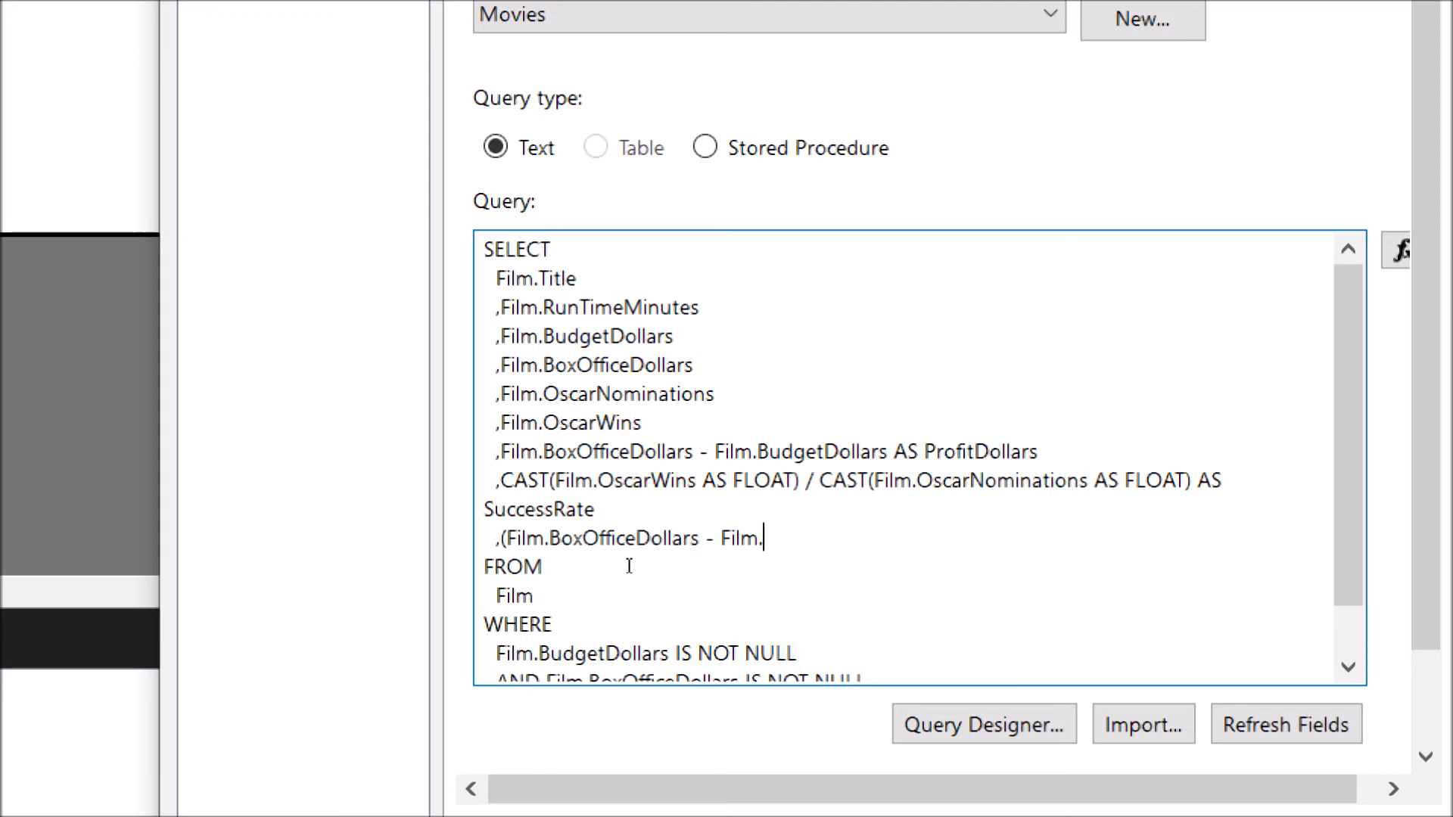
pyautogui.write('BudgetDollar')
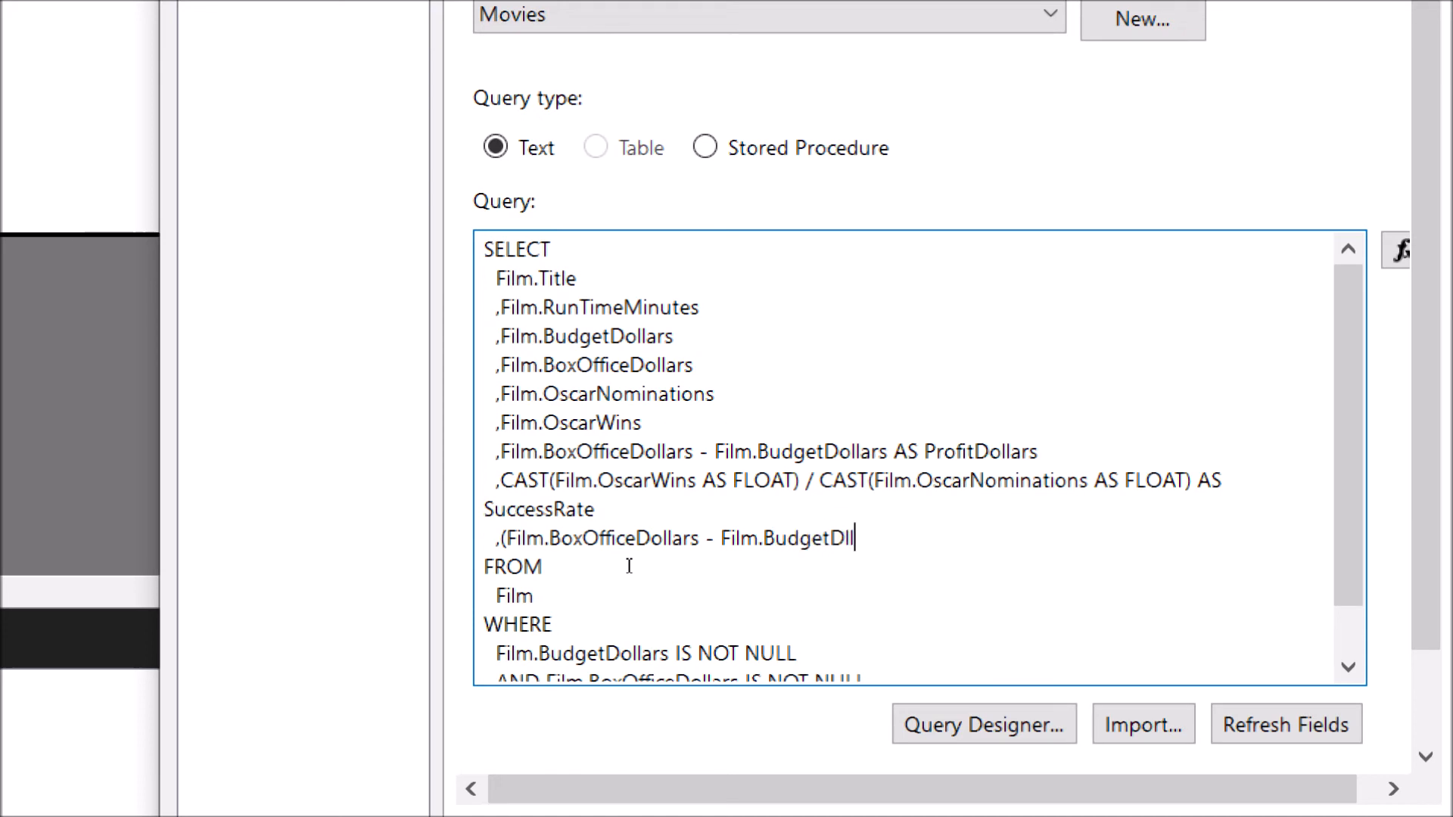
pyautogui.write('s) / Film.RunTimeMinutes')
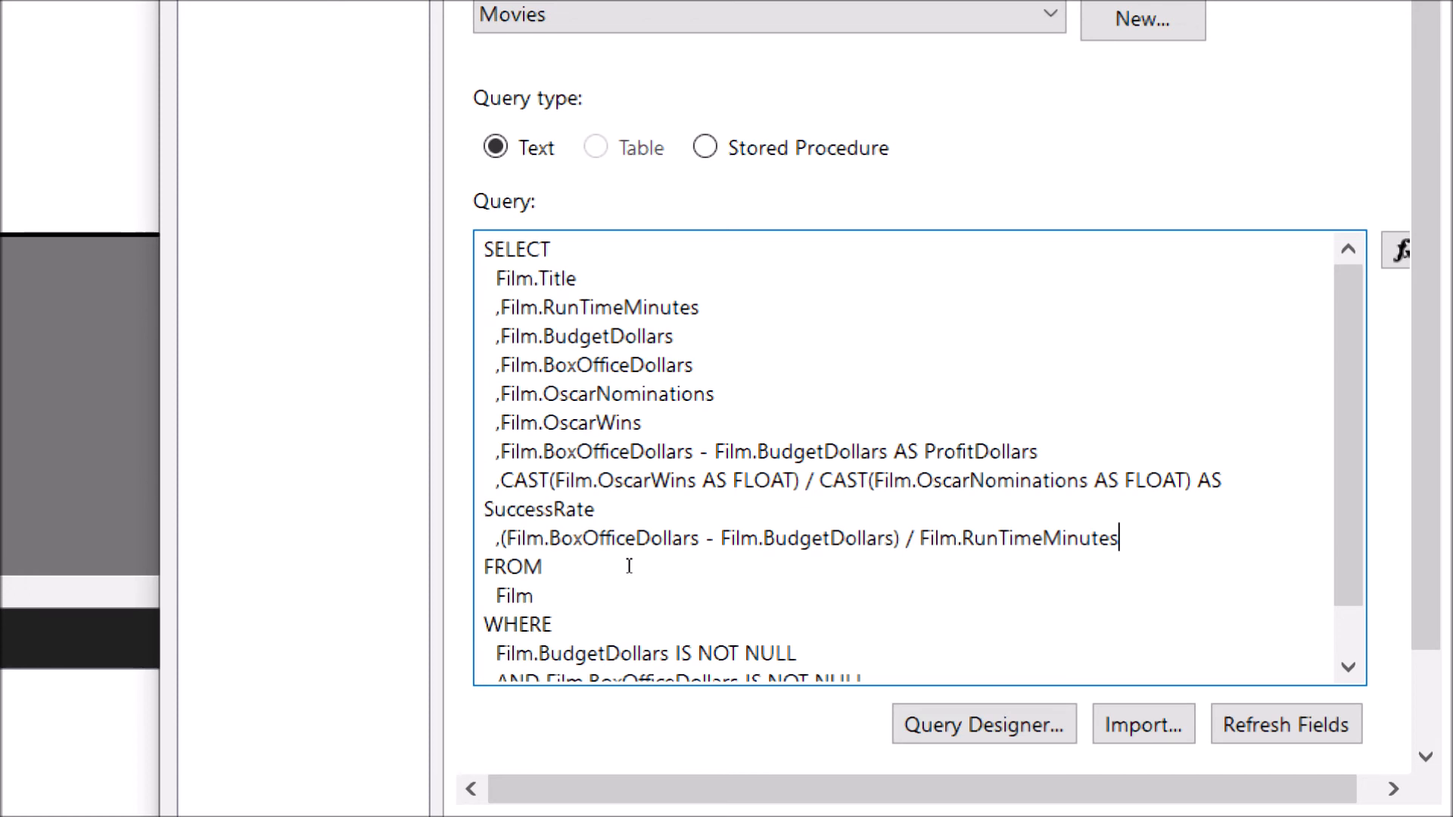
# Change the new column's divisor to CAST(Film.RunTimeMinutes AS FLOAT), alias the column as ProfitPerMinute, and apply the query.
pyautogui.hotkey('ctrl', 'Left')
pyautogui.write('CAST(Film.RunTimeMinutes ')
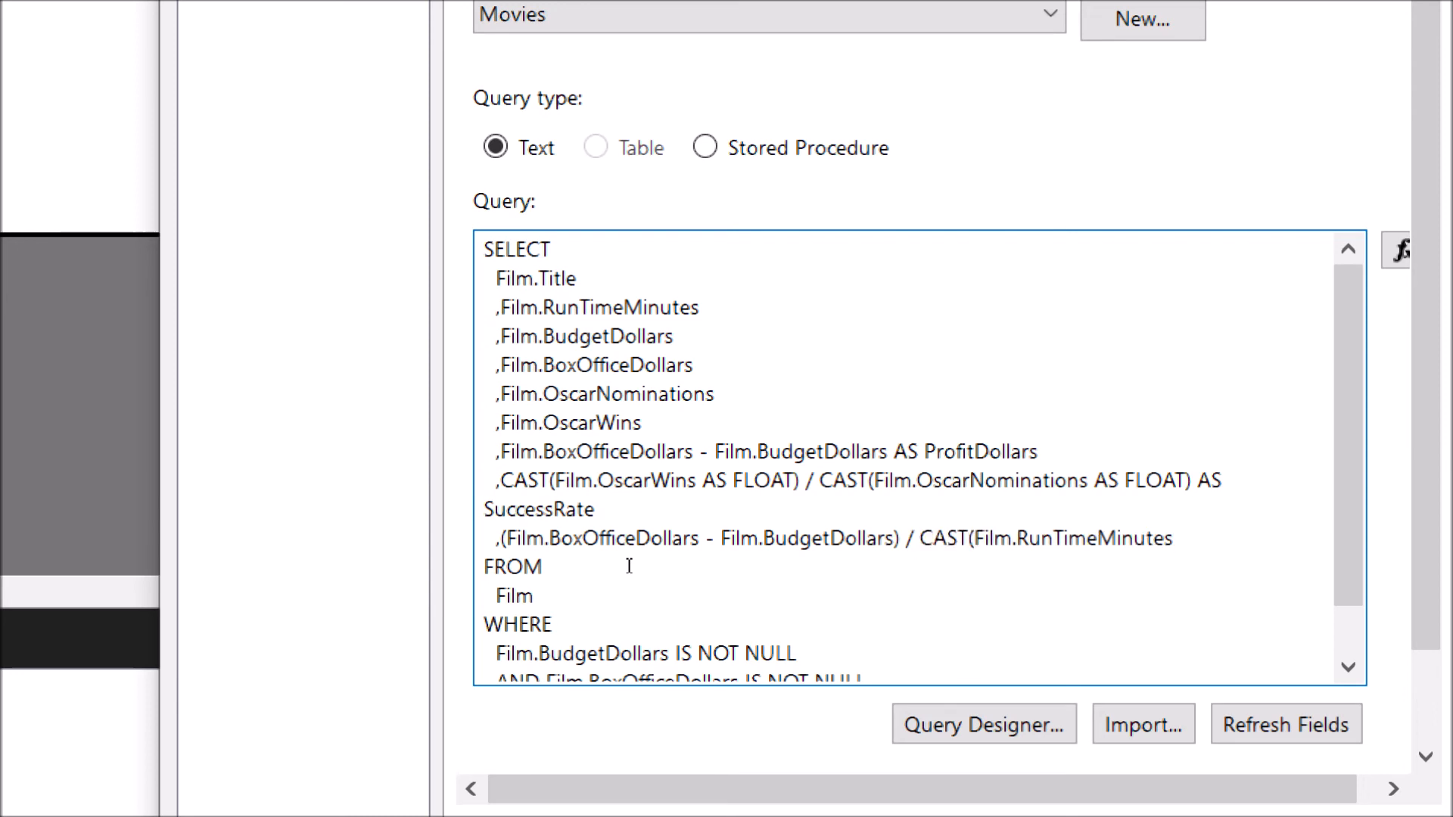
pyautogui.write('AS FLOAT)')
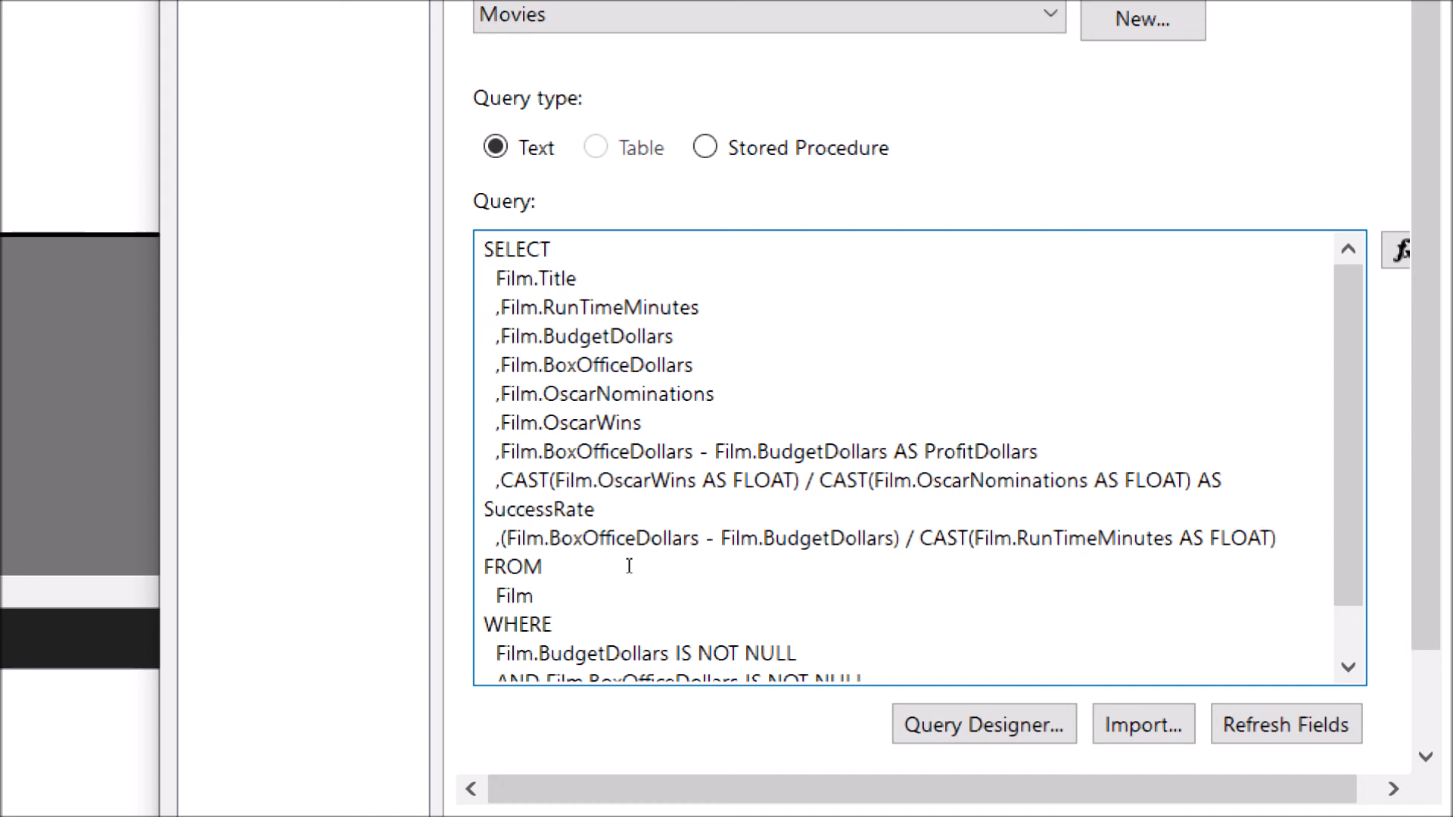
pyautogui.write(' AS ')
pyautogui.write('Pr')
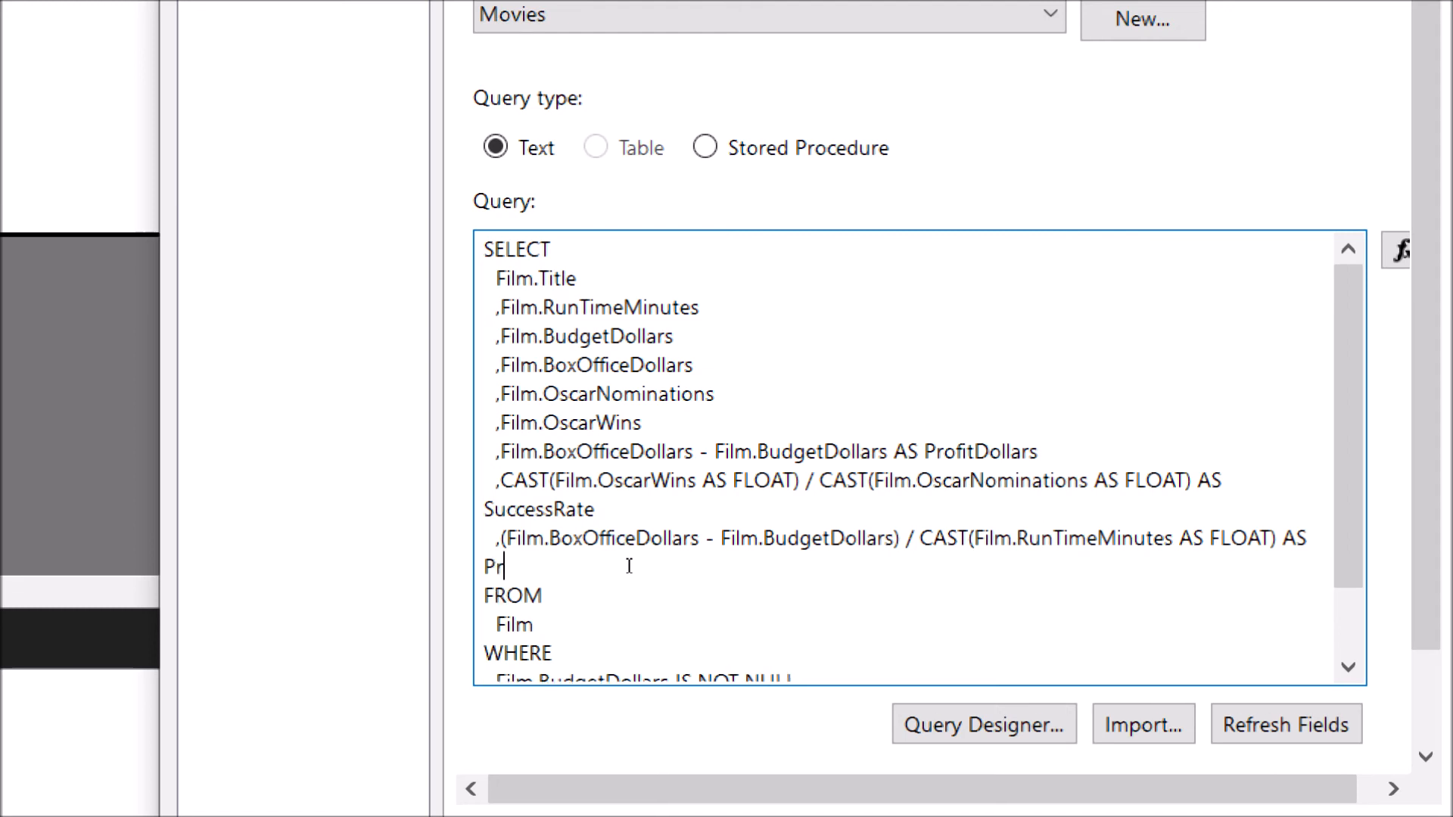
pyautogui.write('ofitPerMinute')
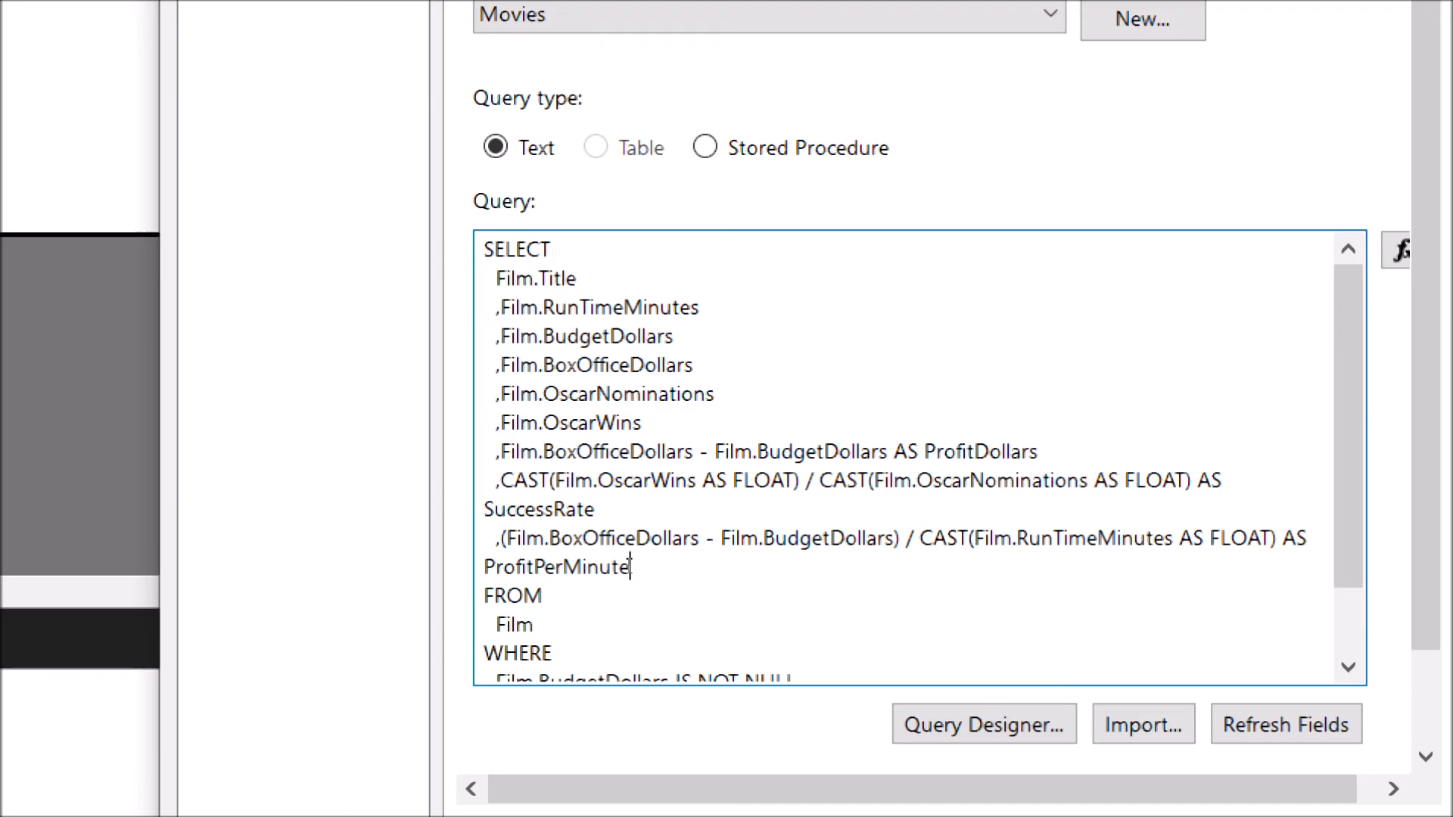
pyautogui.press('super+minus')
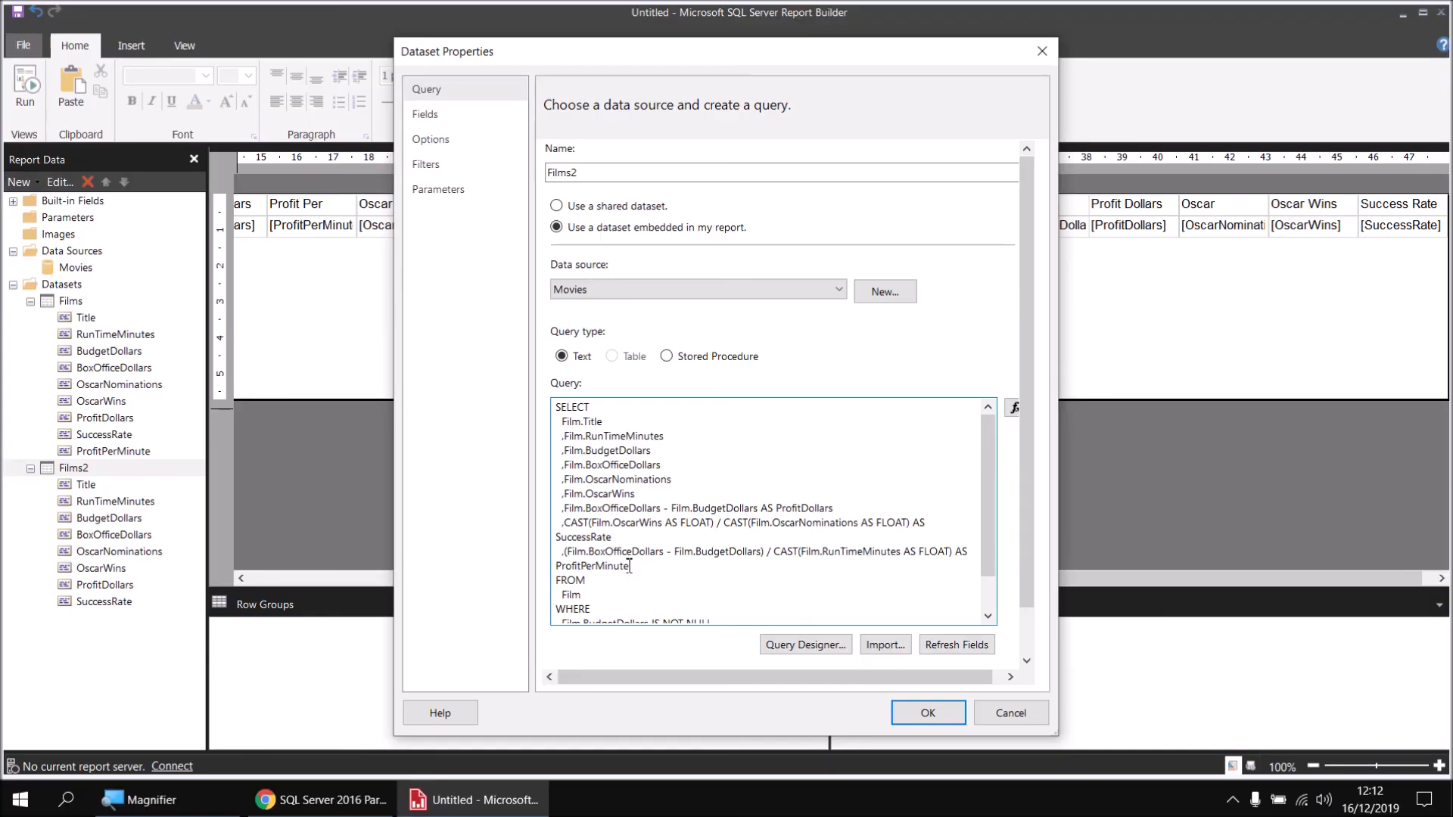
pyautogui.click(919, 717)
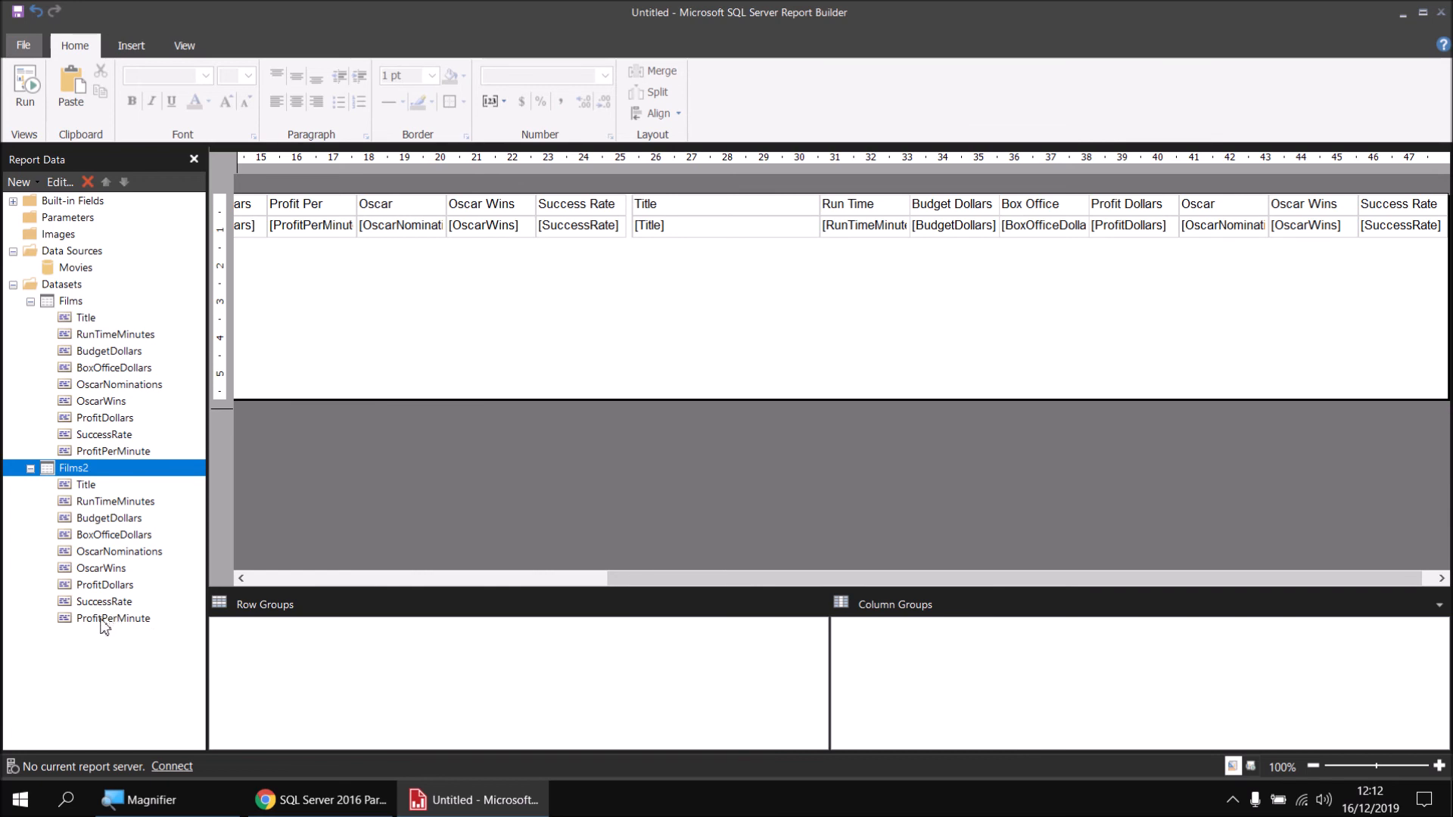
# Insert the Films2 ProfitPerMinute field as a column after Profit Dollars in the second table and check it in the report preview.
pyautogui.moveTo(104, 625); pyautogui.dragTo(1181, 219)
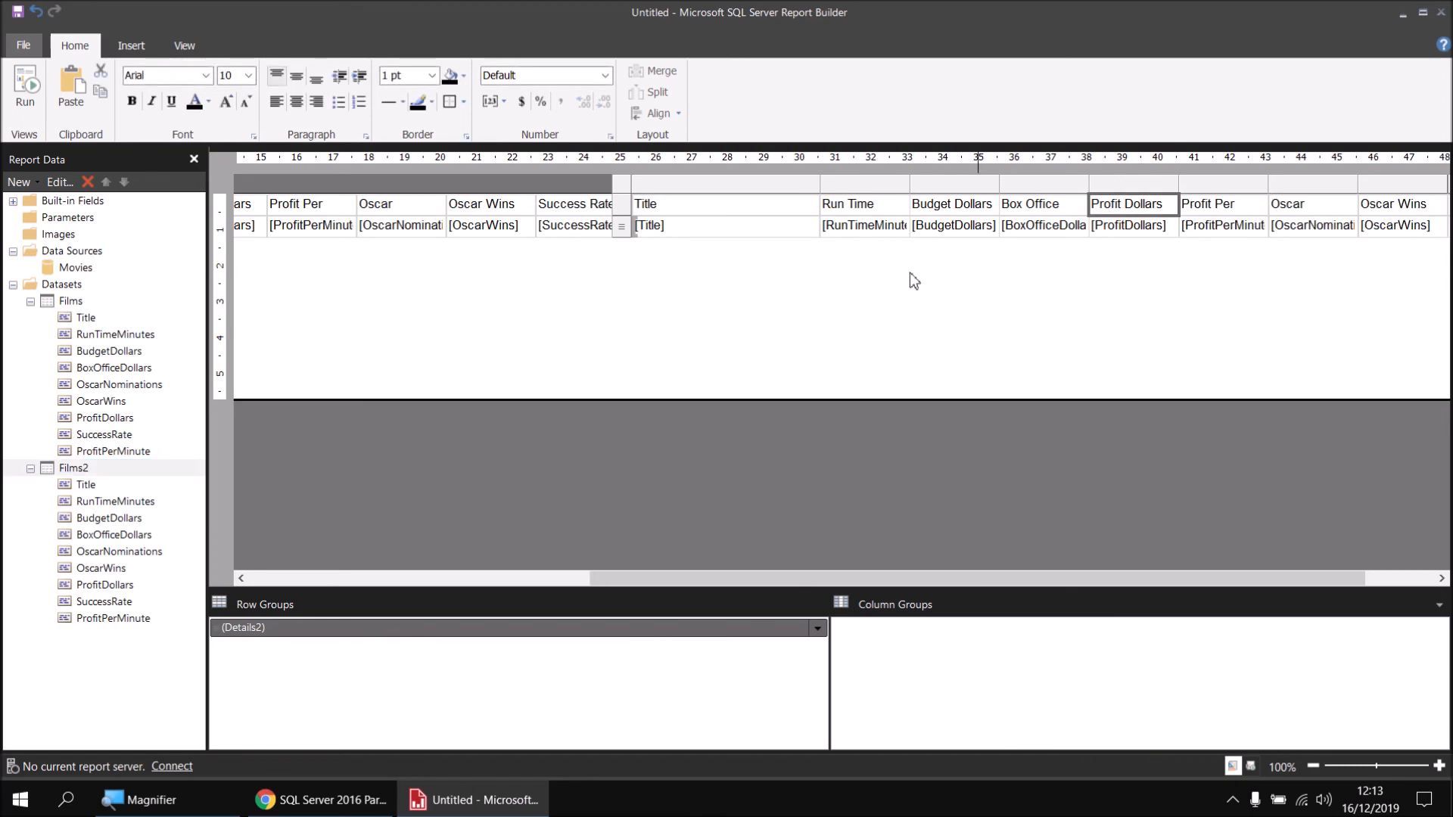
pyautogui.click(25, 84)
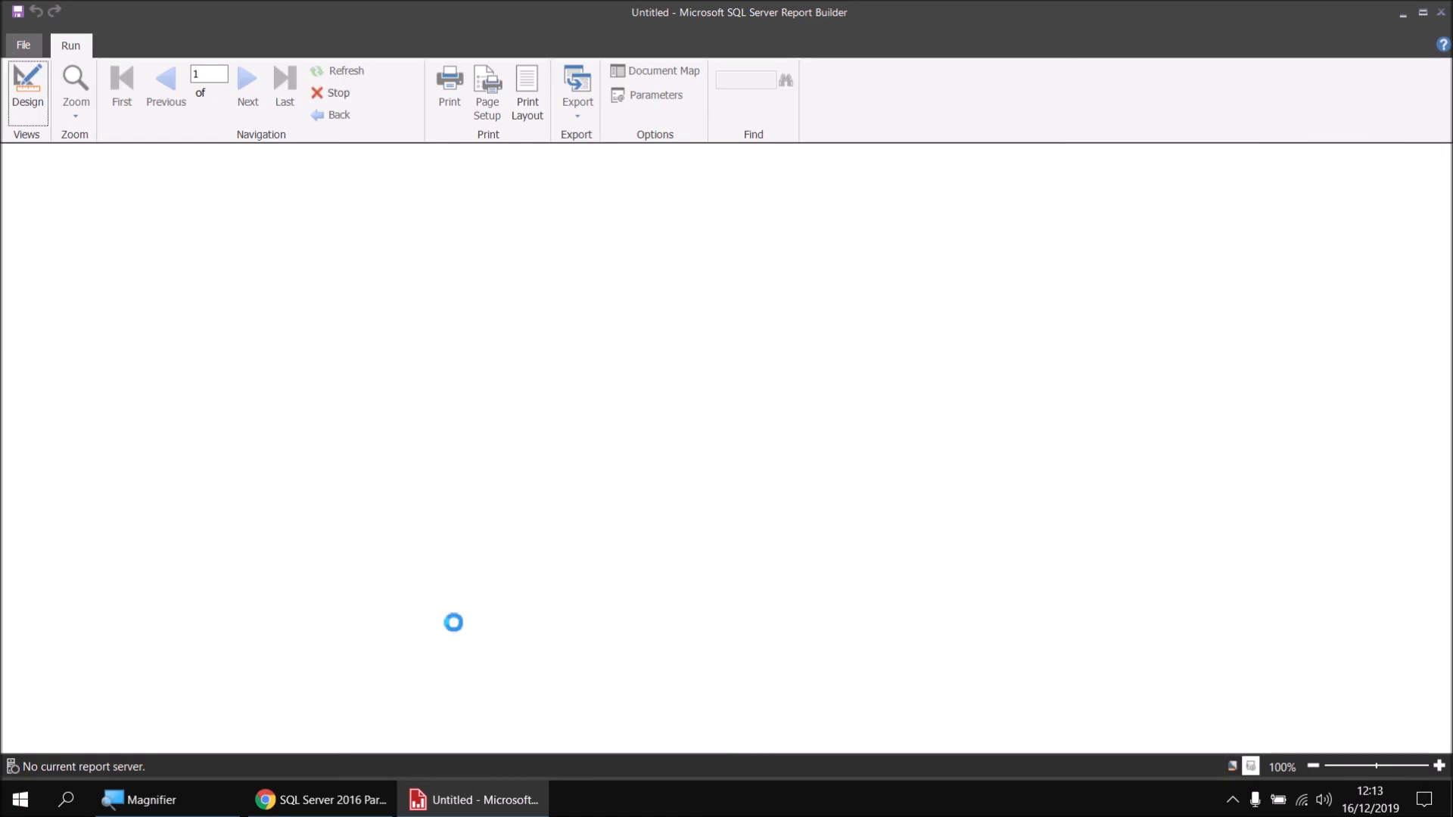
pyautogui.moveTo(443, 750); pyautogui.dragTo(757, 761)
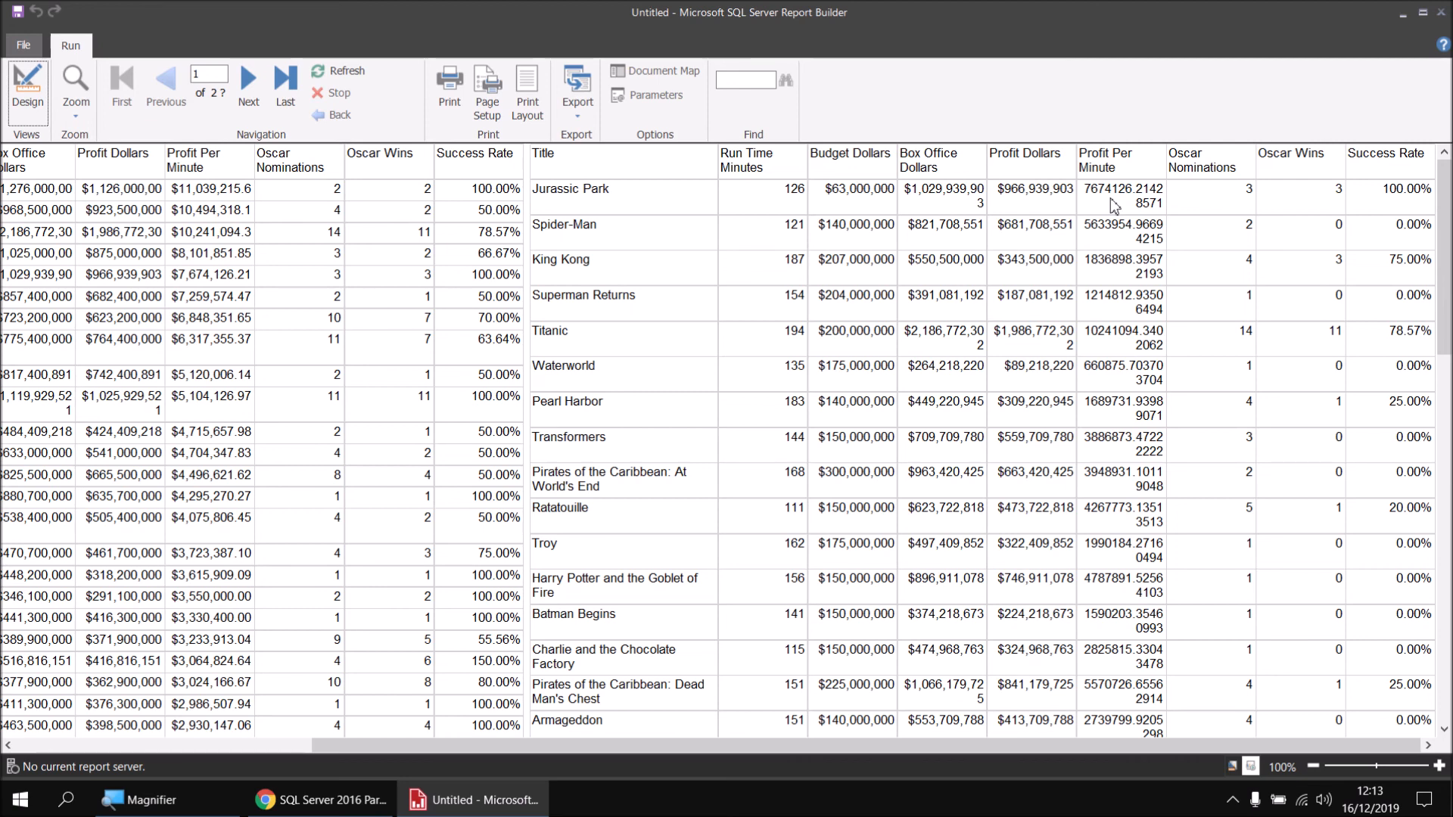
pyautogui.click(29, 99)
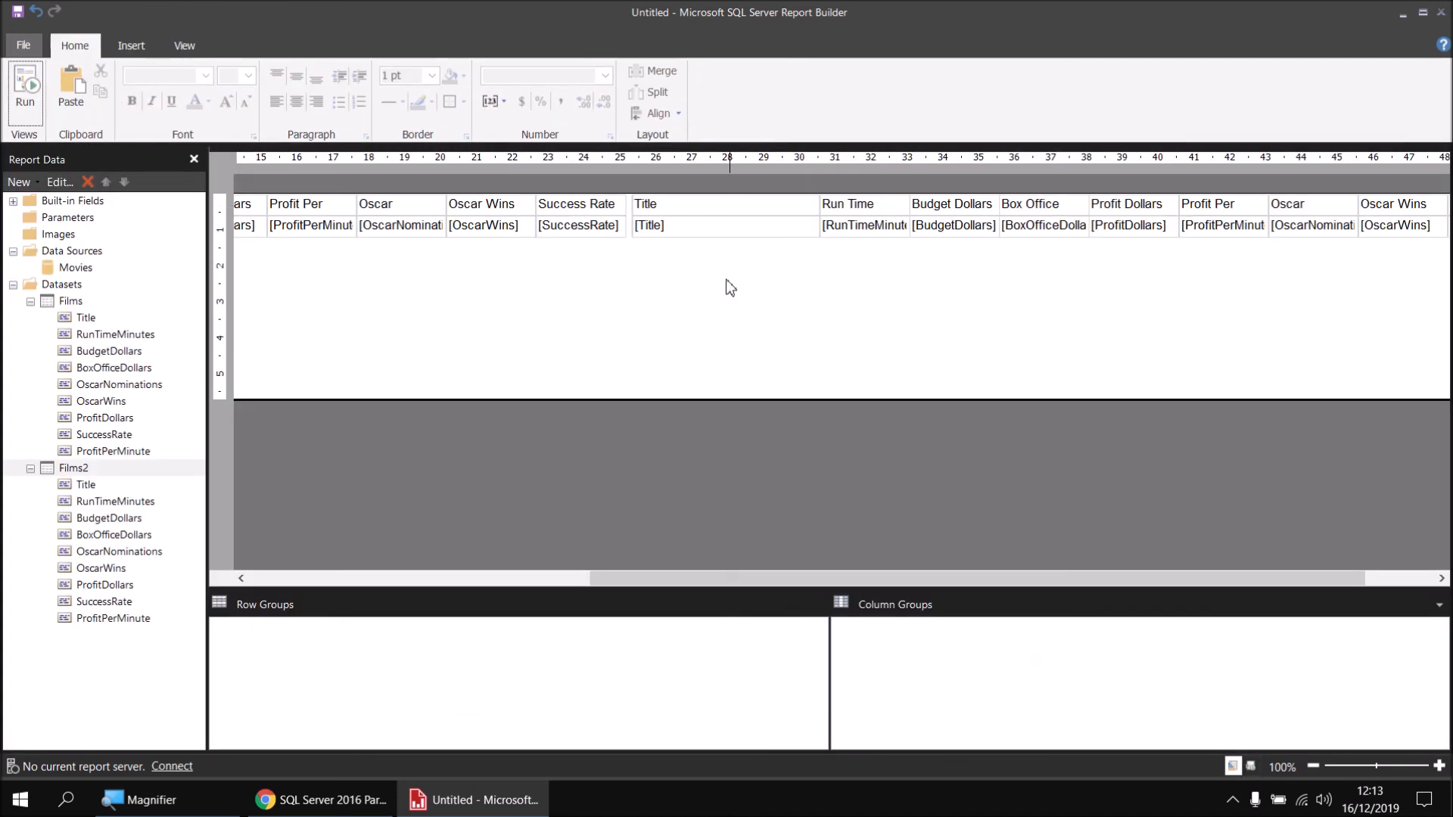
# Sort the second table by ProfitPerMinute in Z to A order in its tablix properties.
pyautogui.click(692, 220)
pyautogui.rightClick(627, 189)
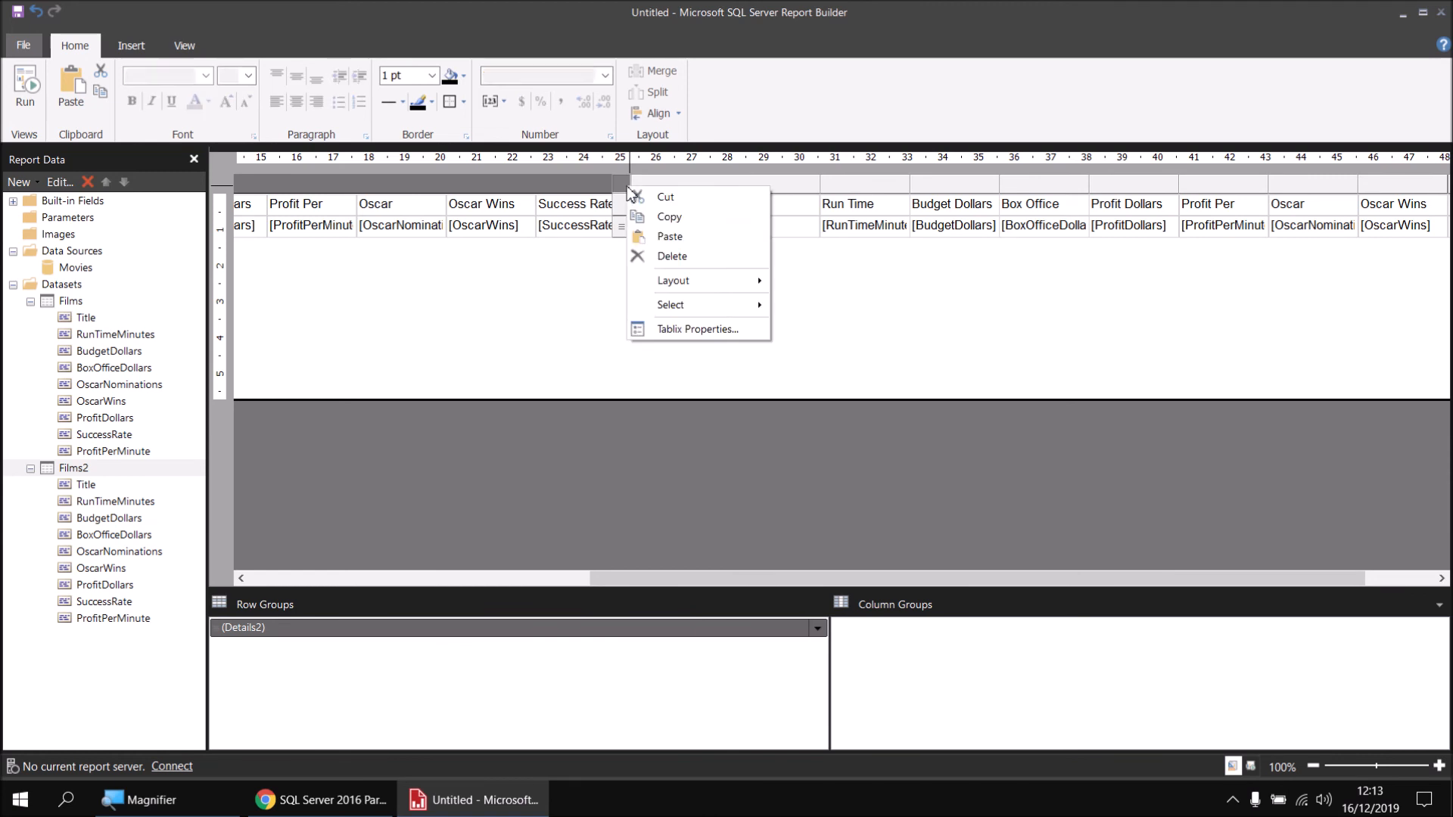
pyautogui.click(678, 330)
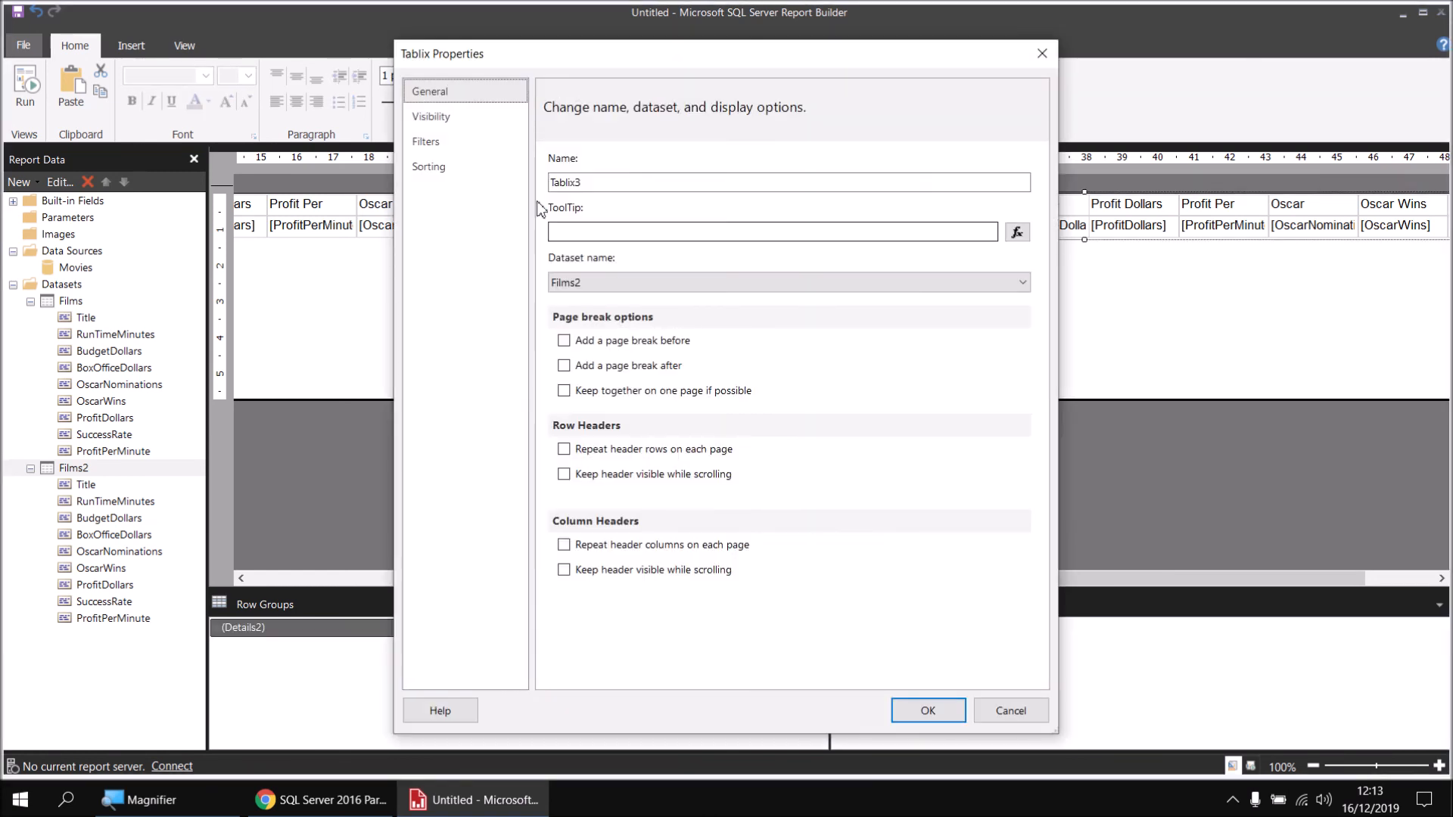
pyautogui.click(430, 171)
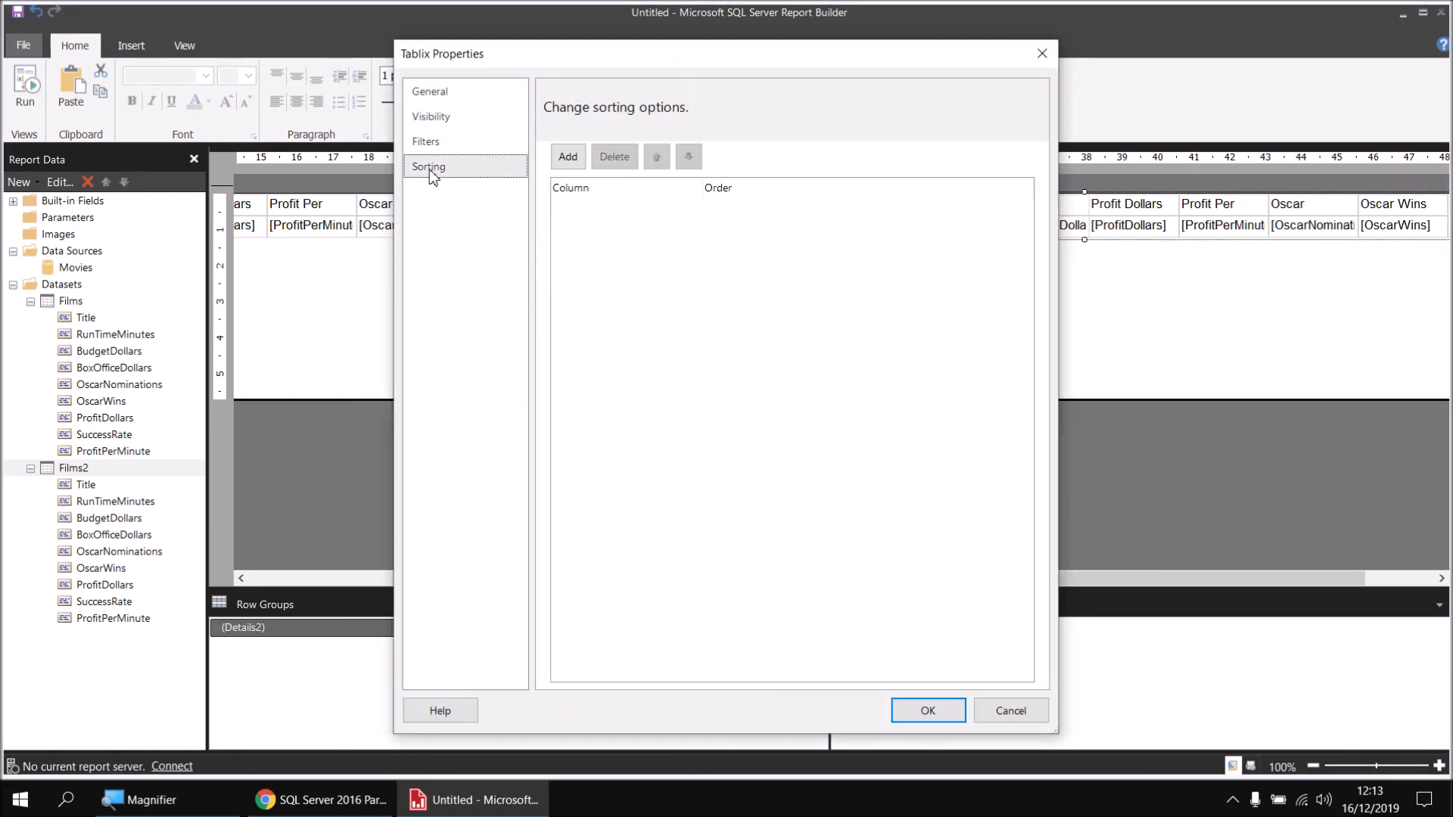
pyautogui.click(569, 158)
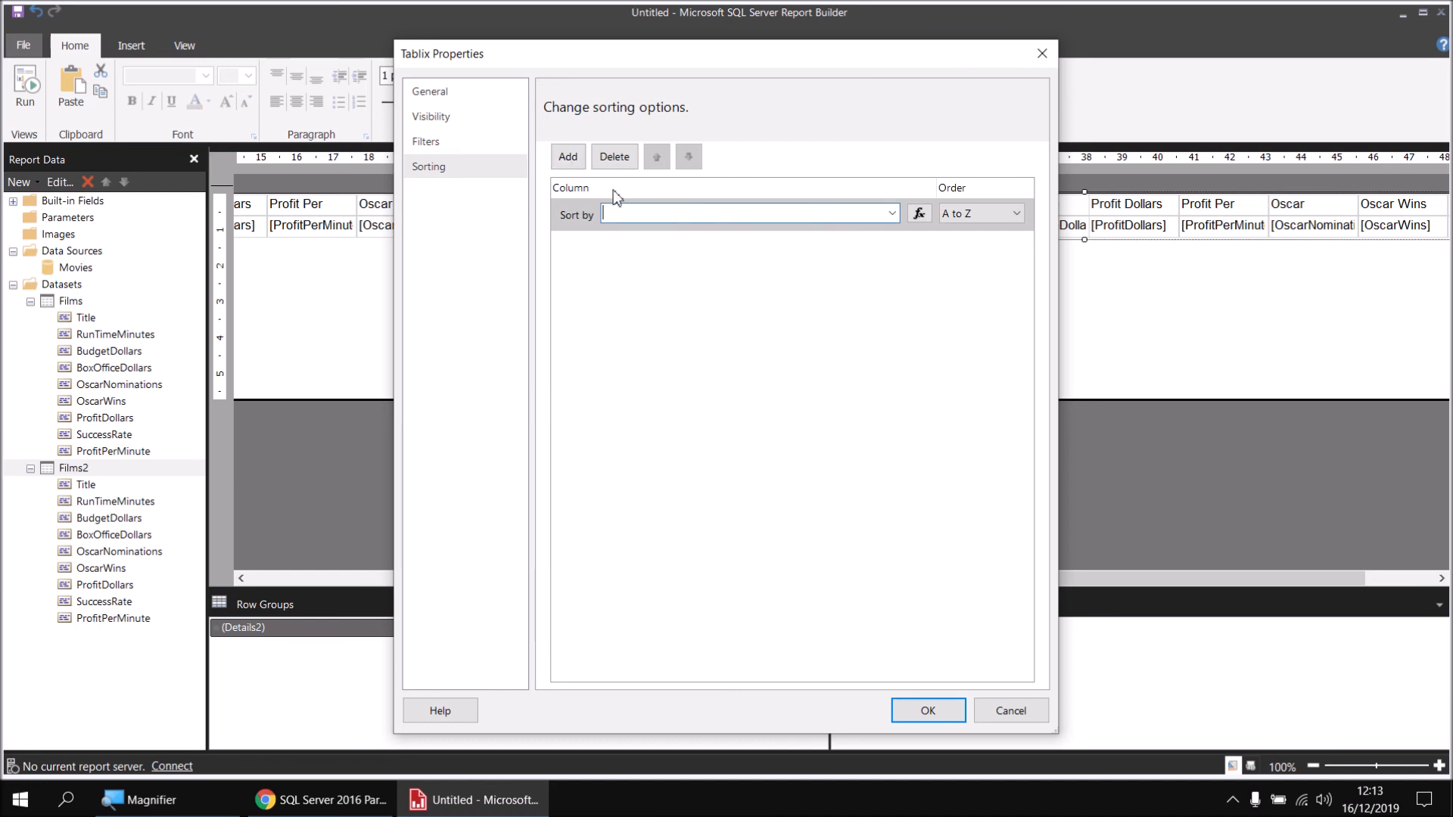
pyautogui.click(890, 214)
pyautogui.click(676, 343)
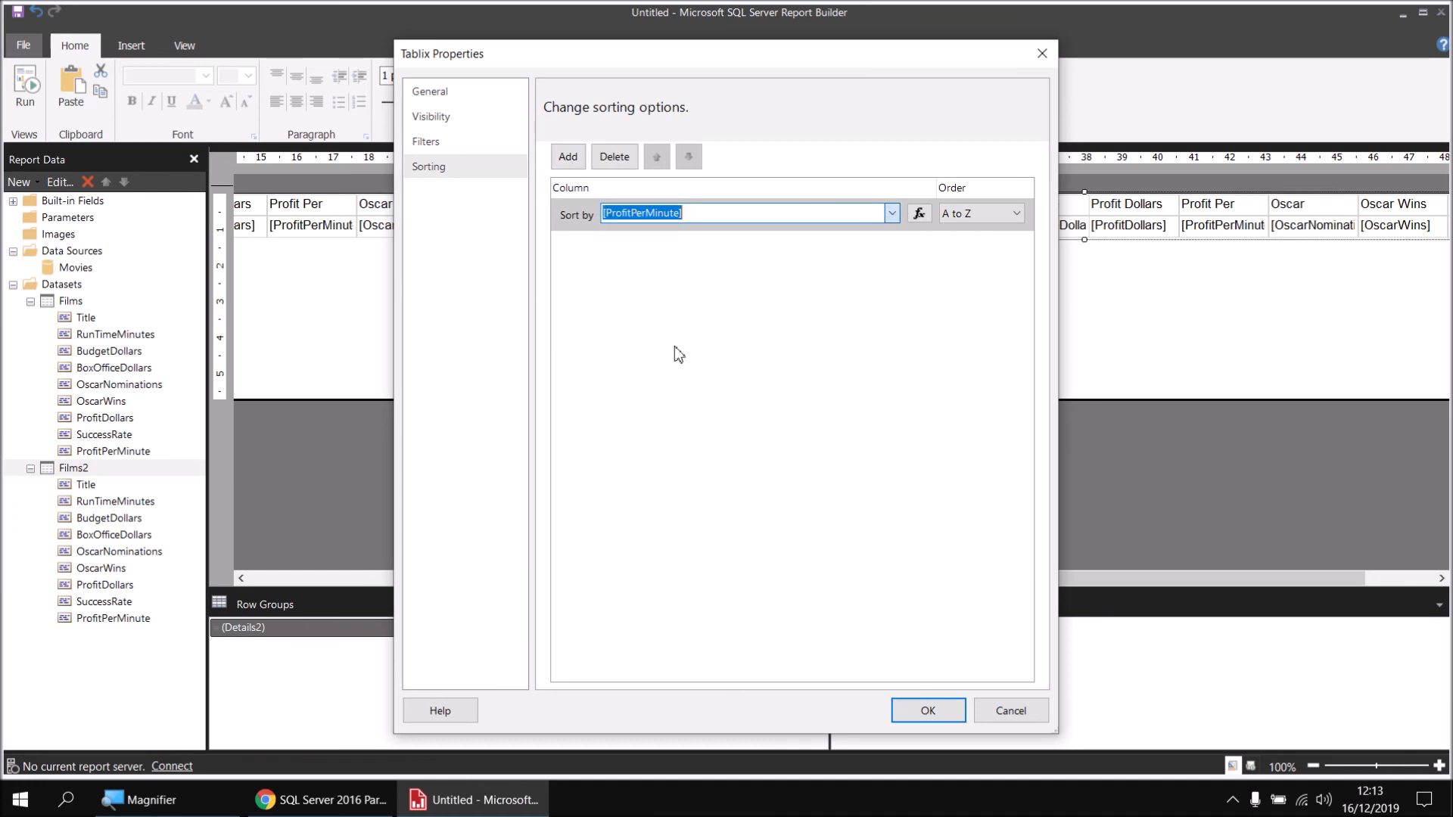
pyautogui.click(970, 213)
pyautogui.click(967, 244)
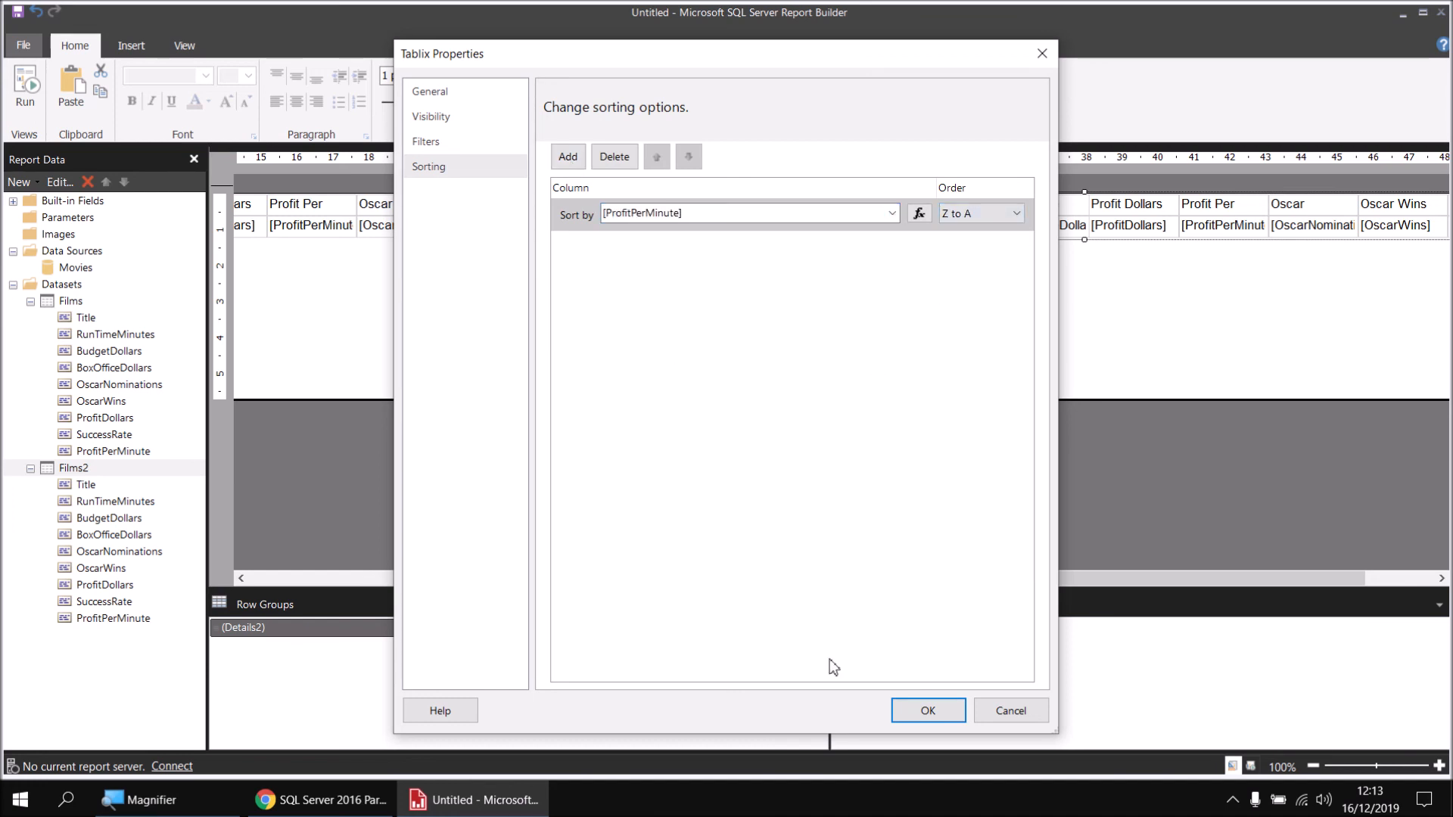
pyautogui.click(918, 714)
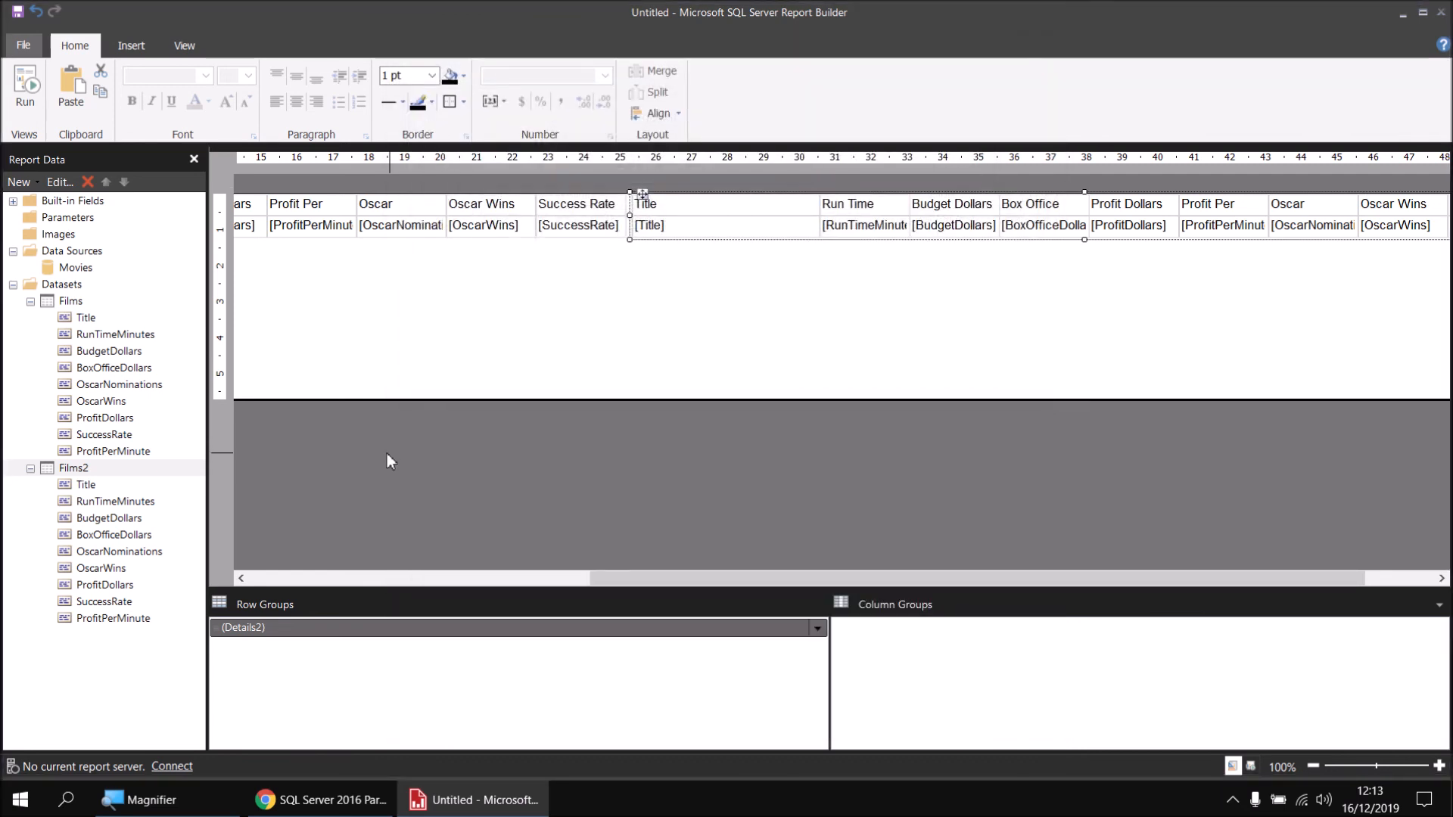
# Add a filter to the Films2 dataset that keeps only rows with SuccessRate >= 0.5.
pyautogui.rightClick(92, 472)
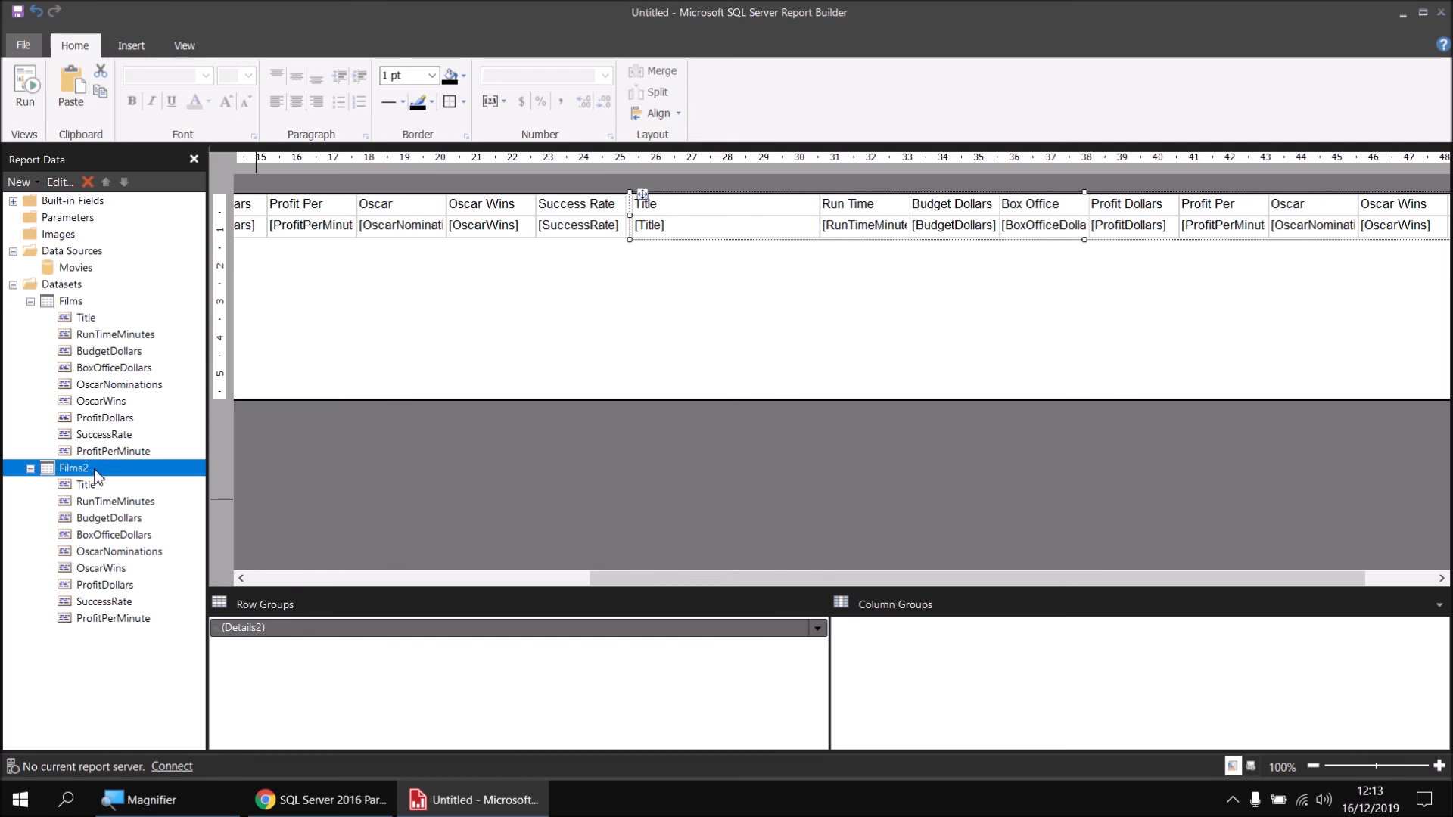
pyautogui.click(171, 547)
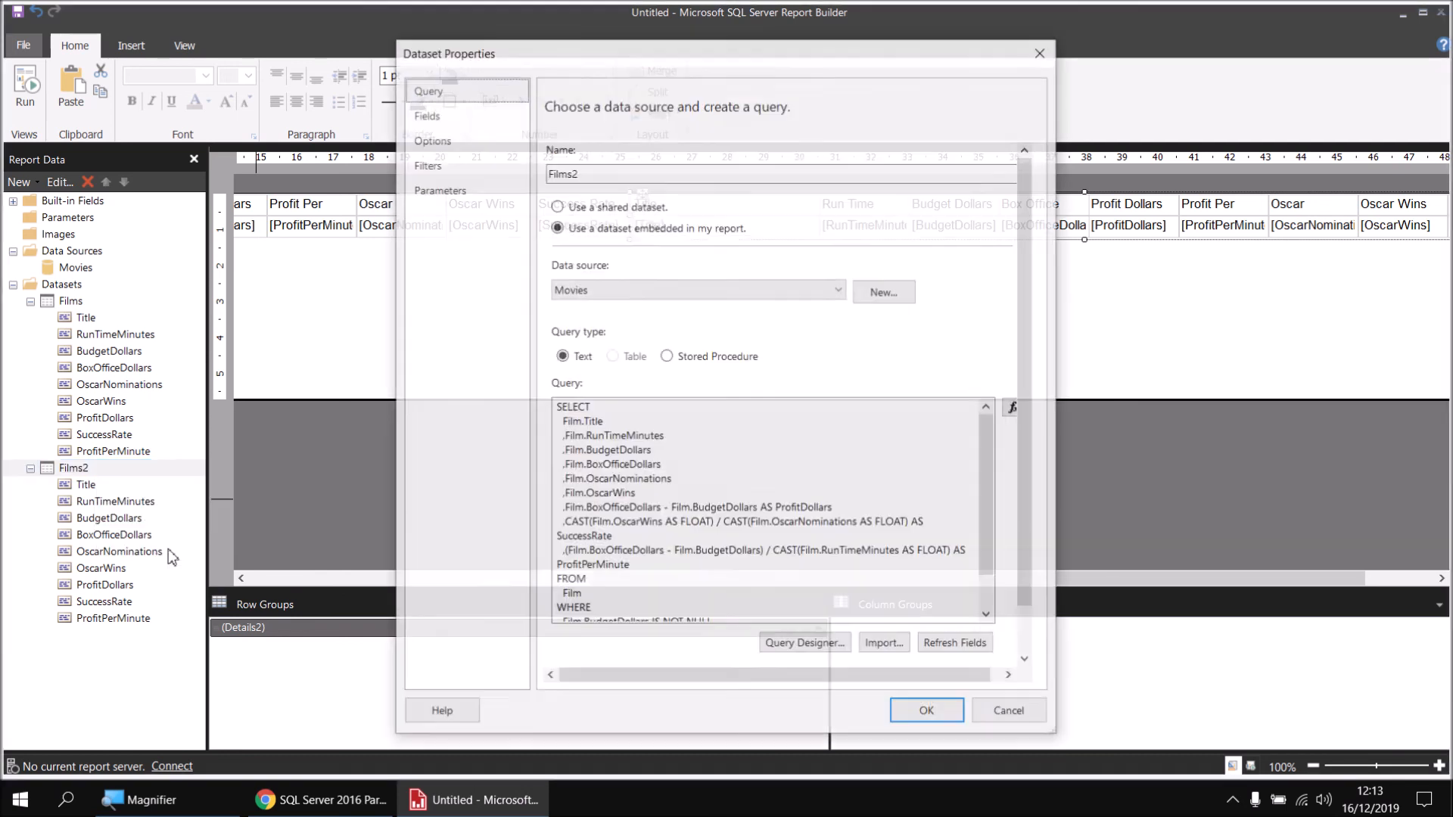
pyautogui.click(428, 166)
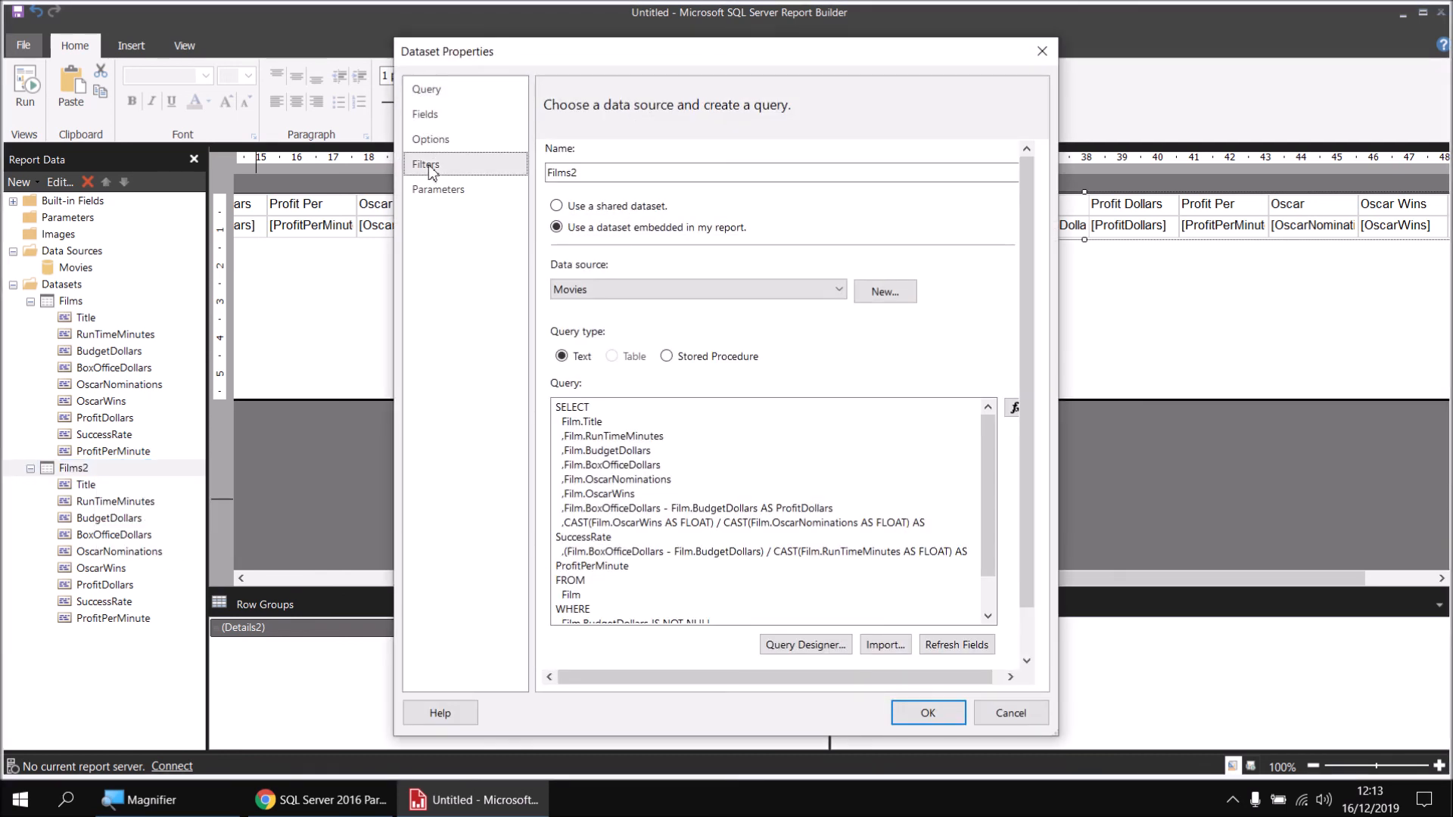
pyautogui.click(568, 182)
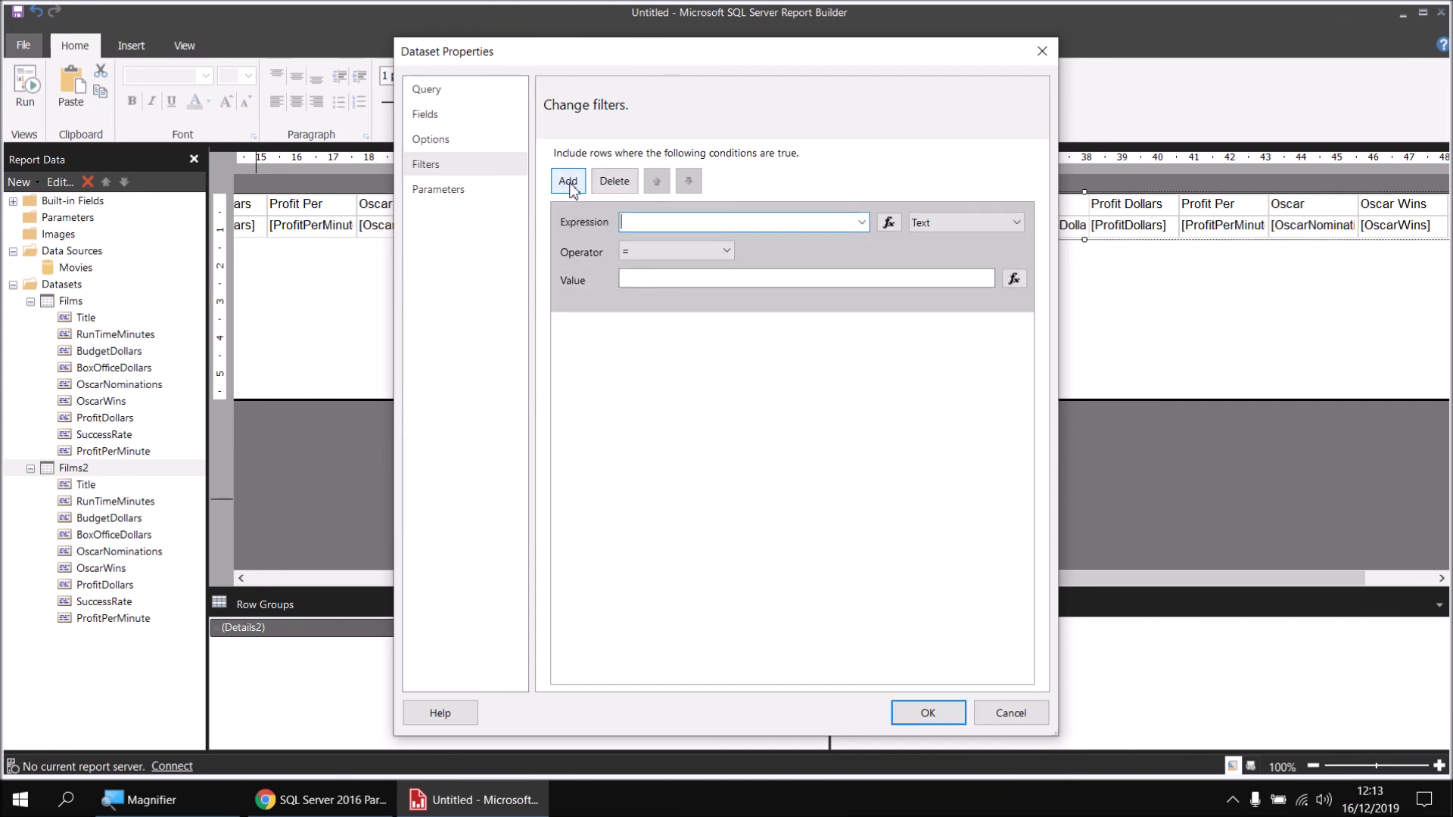
pyautogui.click(862, 222)
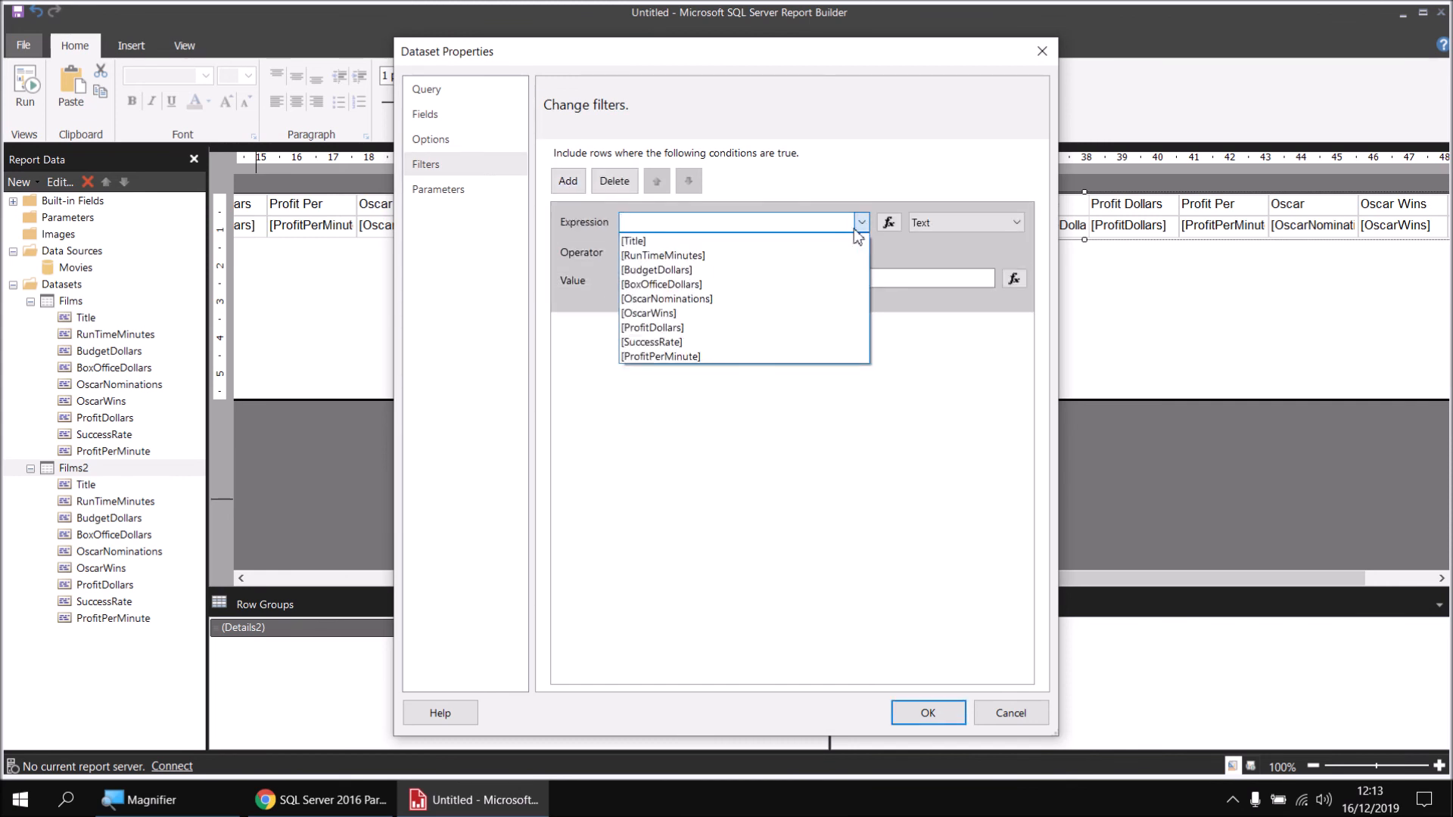
pyautogui.click(677, 341)
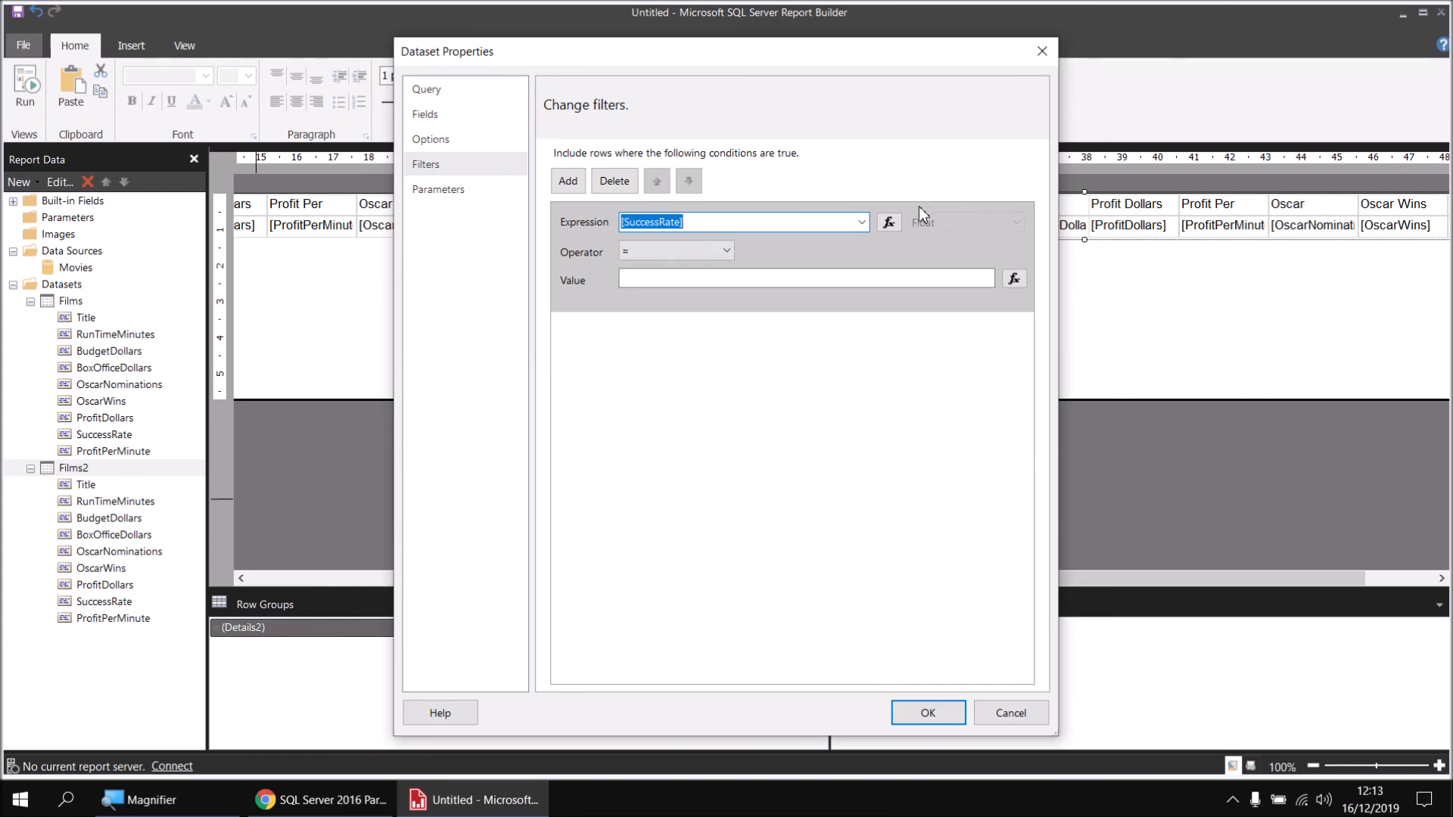
pyautogui.click(712, 252)
pyautogui.click(642, 324)
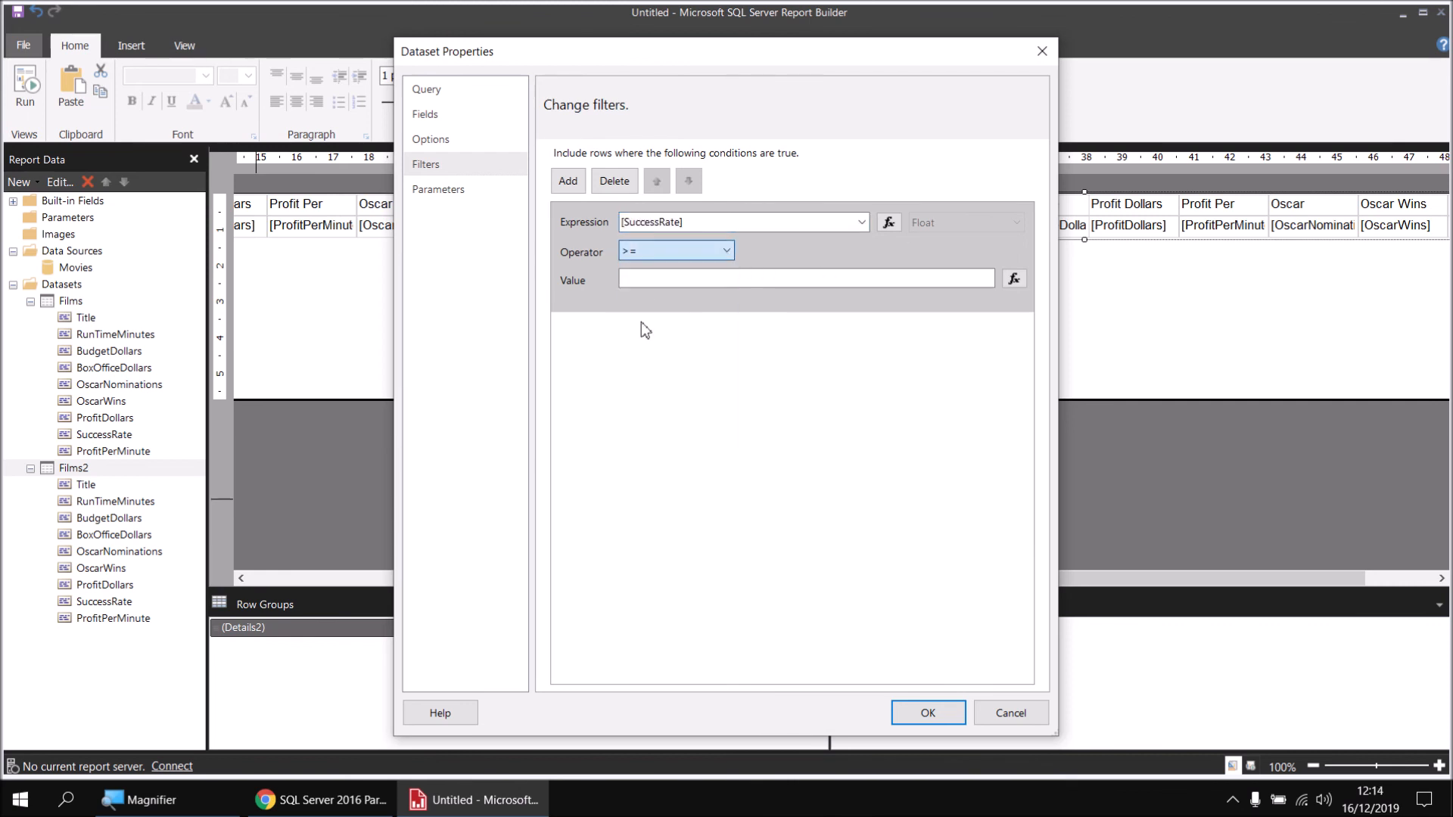
pyautogui.click(635, 277)
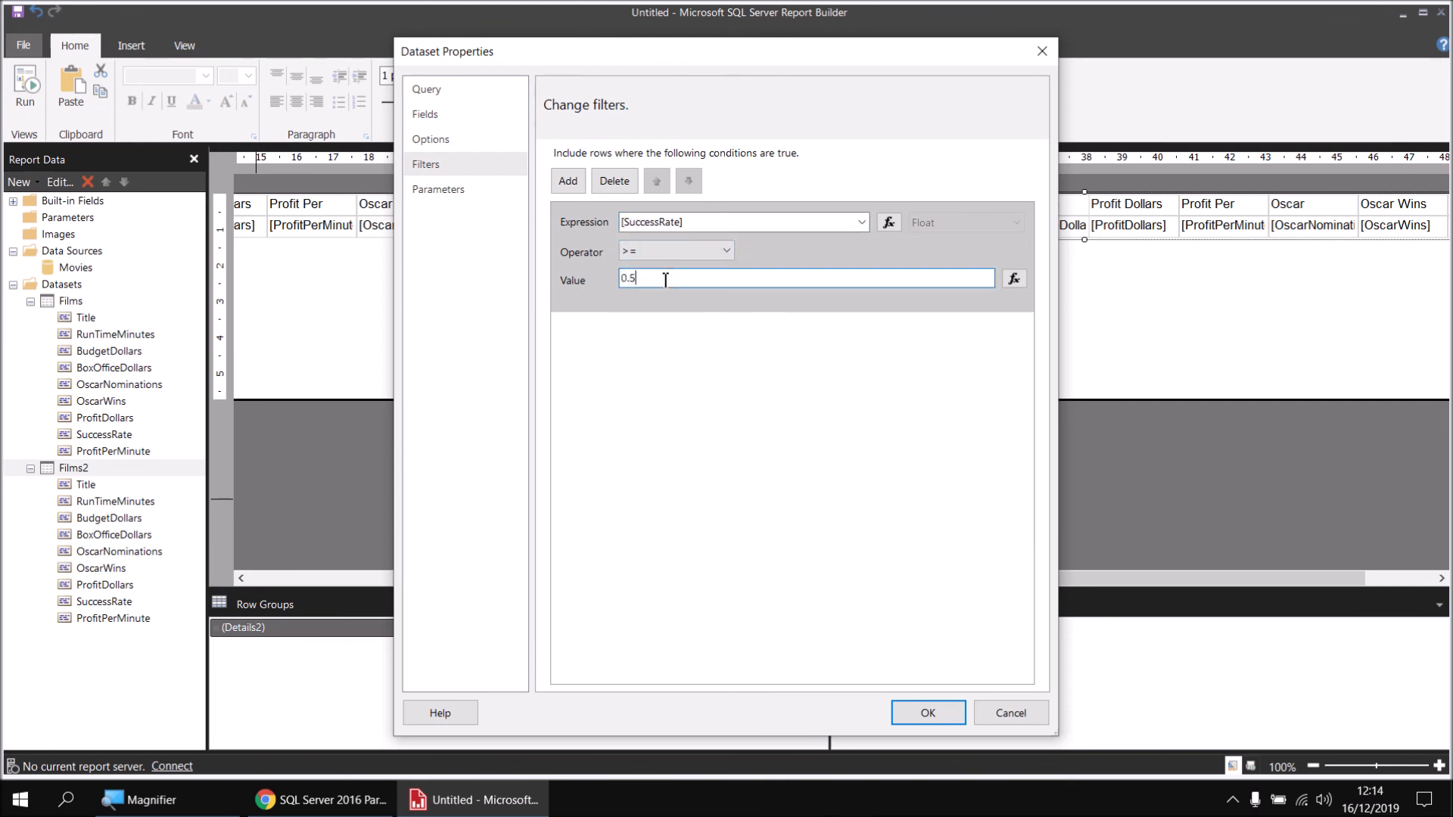
pyautogui.click(929, 712)
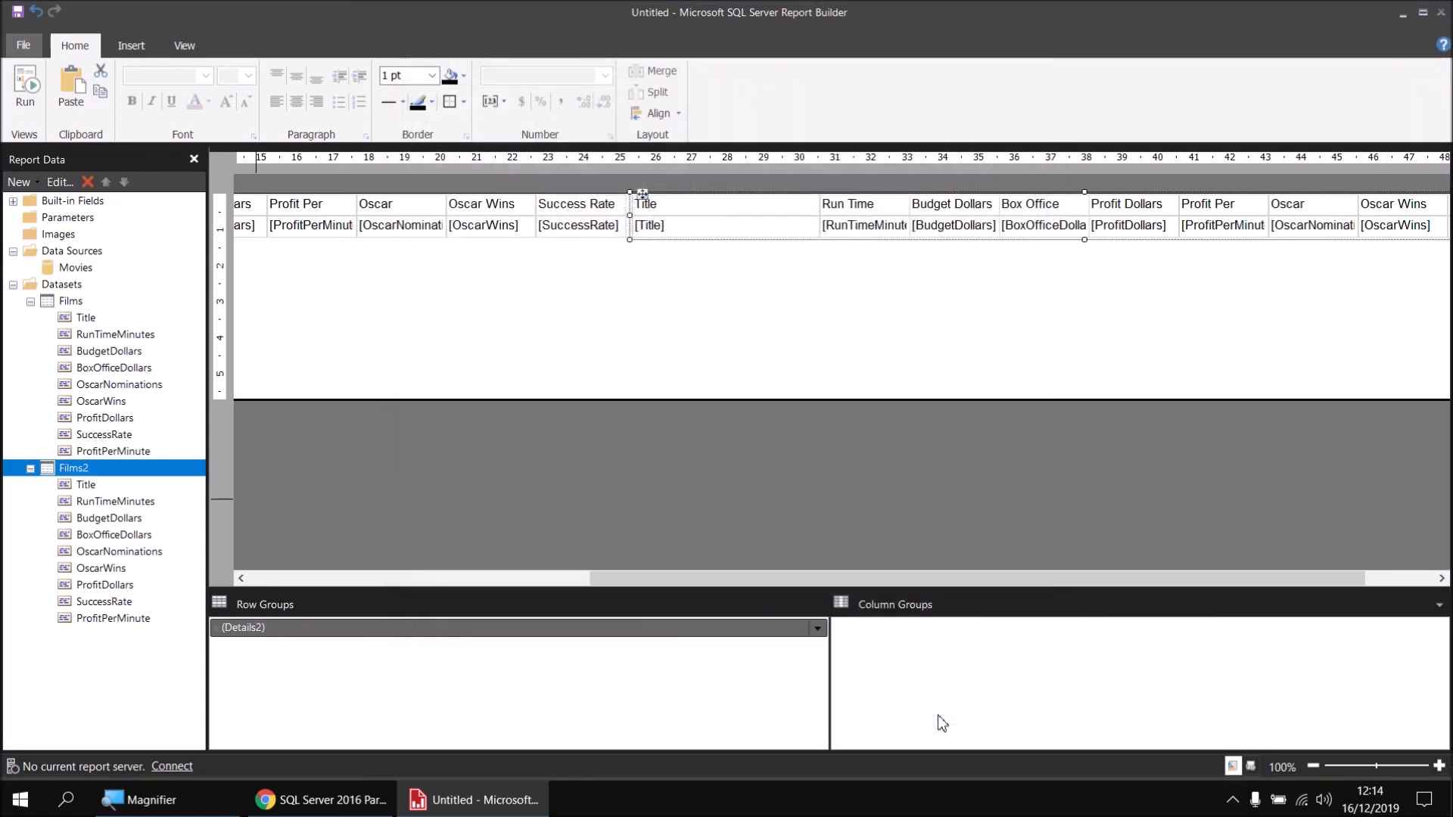
# Preview the report, compare the second table's rows and sort order with the first table's, and return to the design.
pyautogui.click(29, 106)
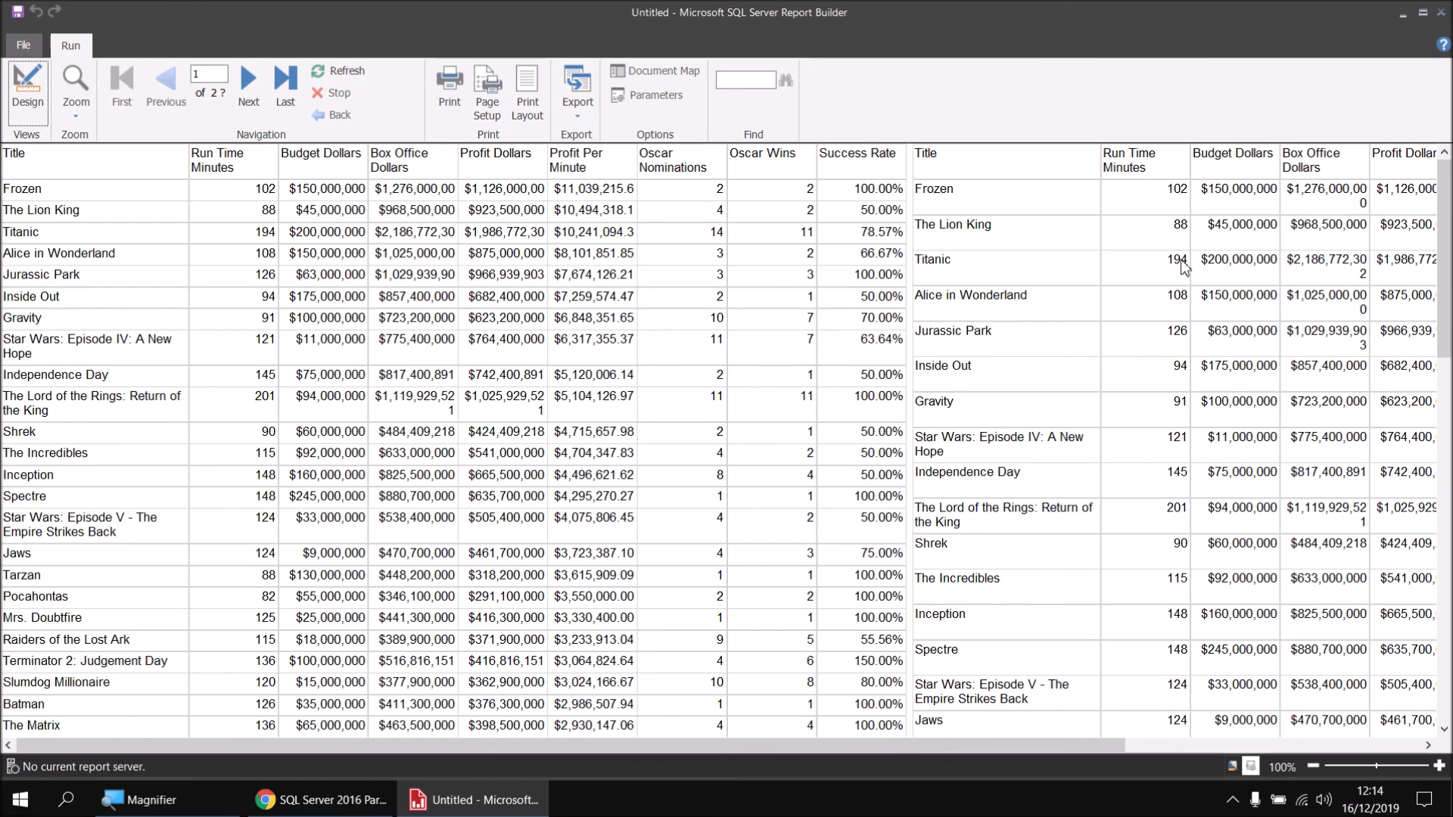
pyautogui.moveTo(781, 749); pyautogui.dragTo(1154, 746)
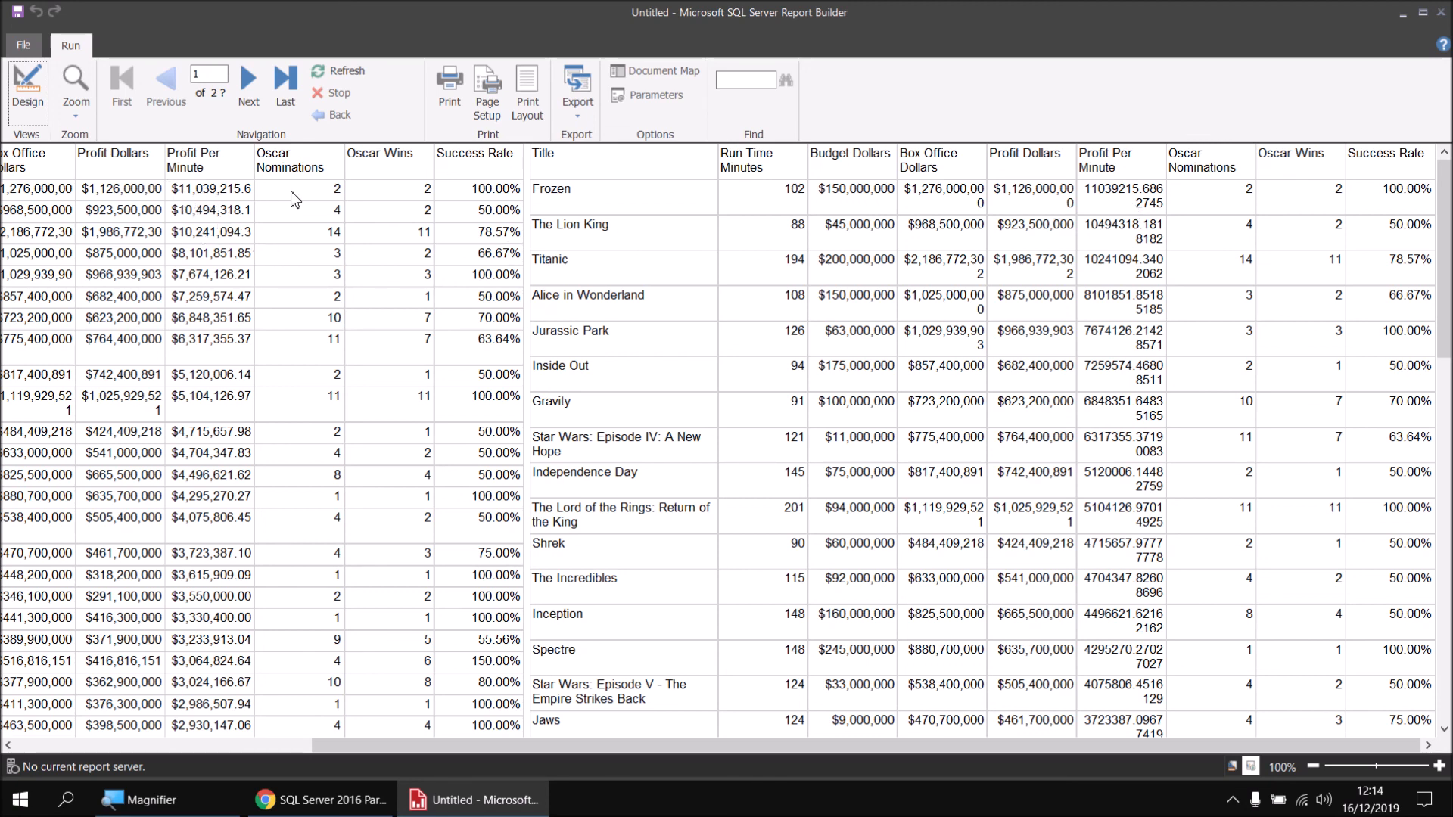
pyautogui.click(27, 92)
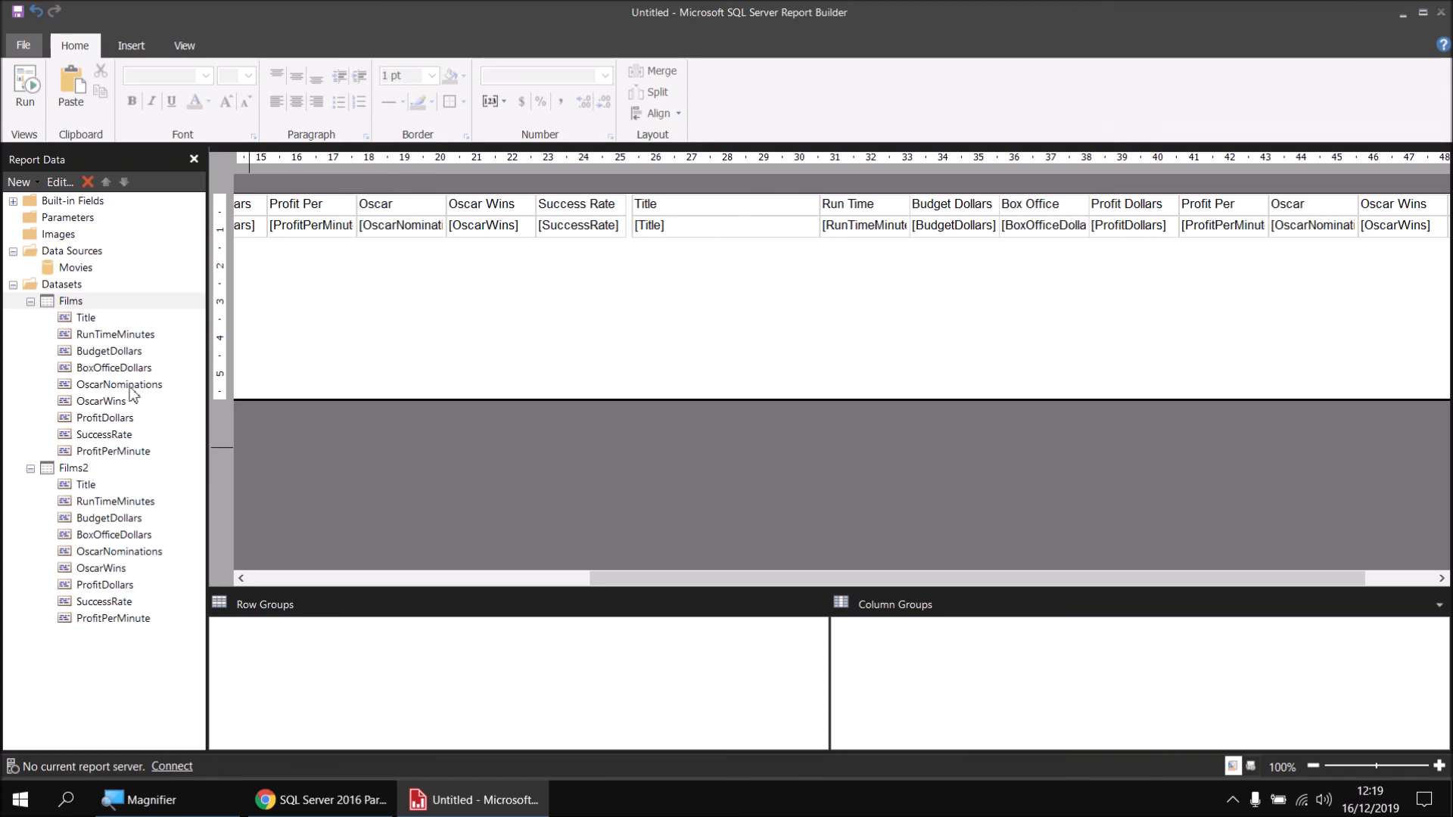
# Examine the fields offered to a new Films calculated field's expression, discard the blank field, and review the Films query without saving changes.
pyautogui.rightClick(81, 306)
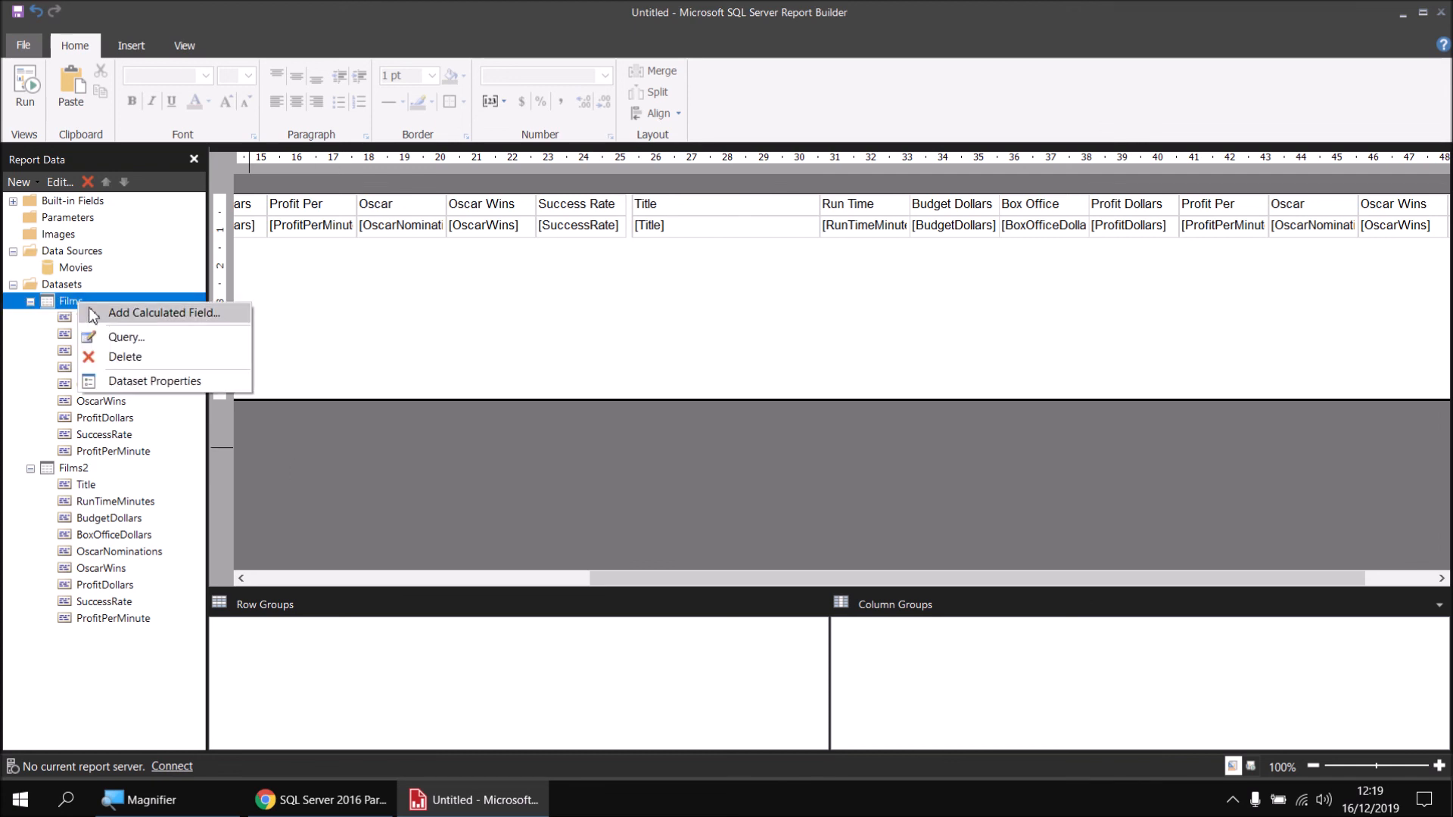
pyautogui.click(102, 316)
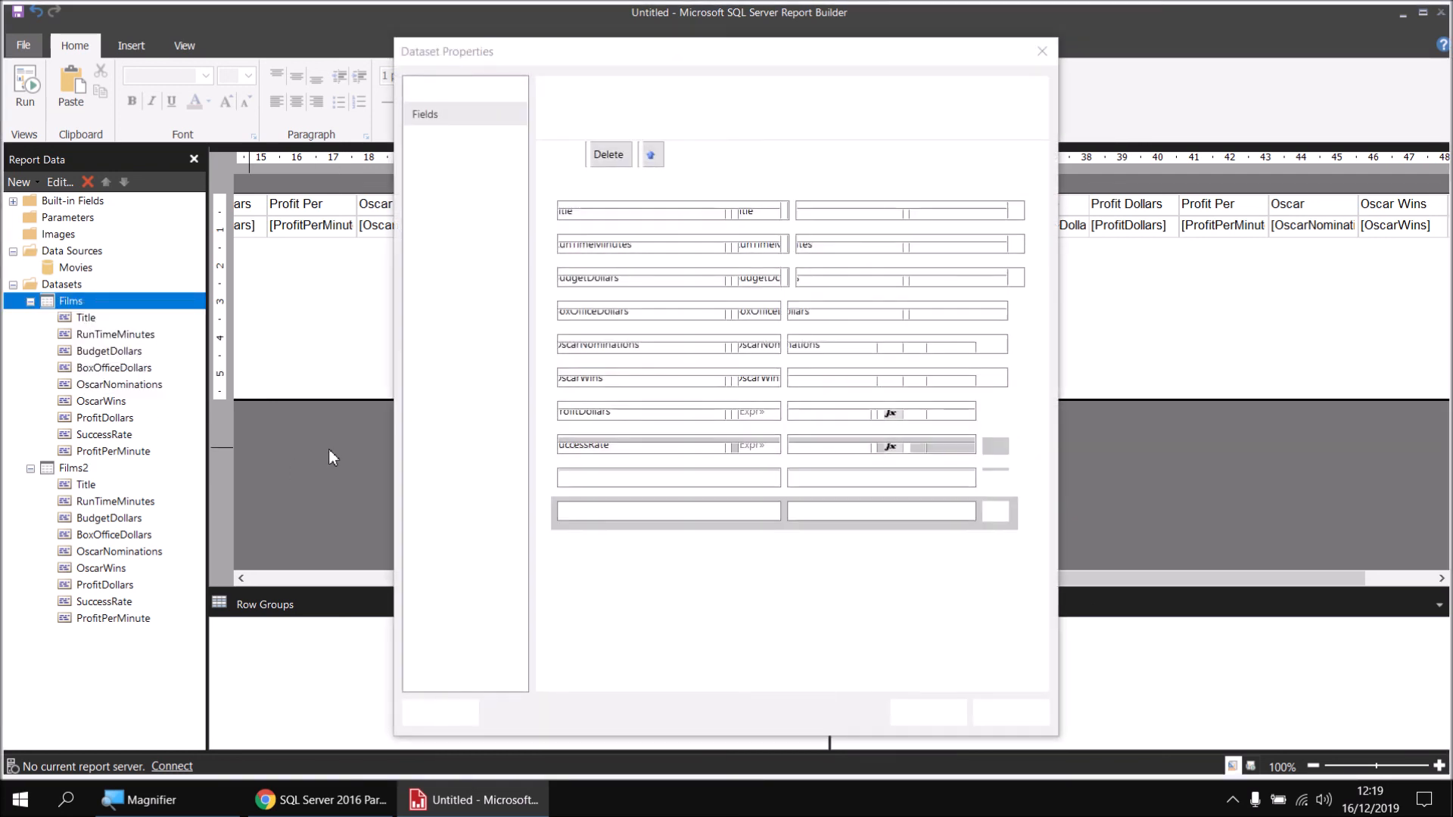
pyautogui.click(1011, 512)
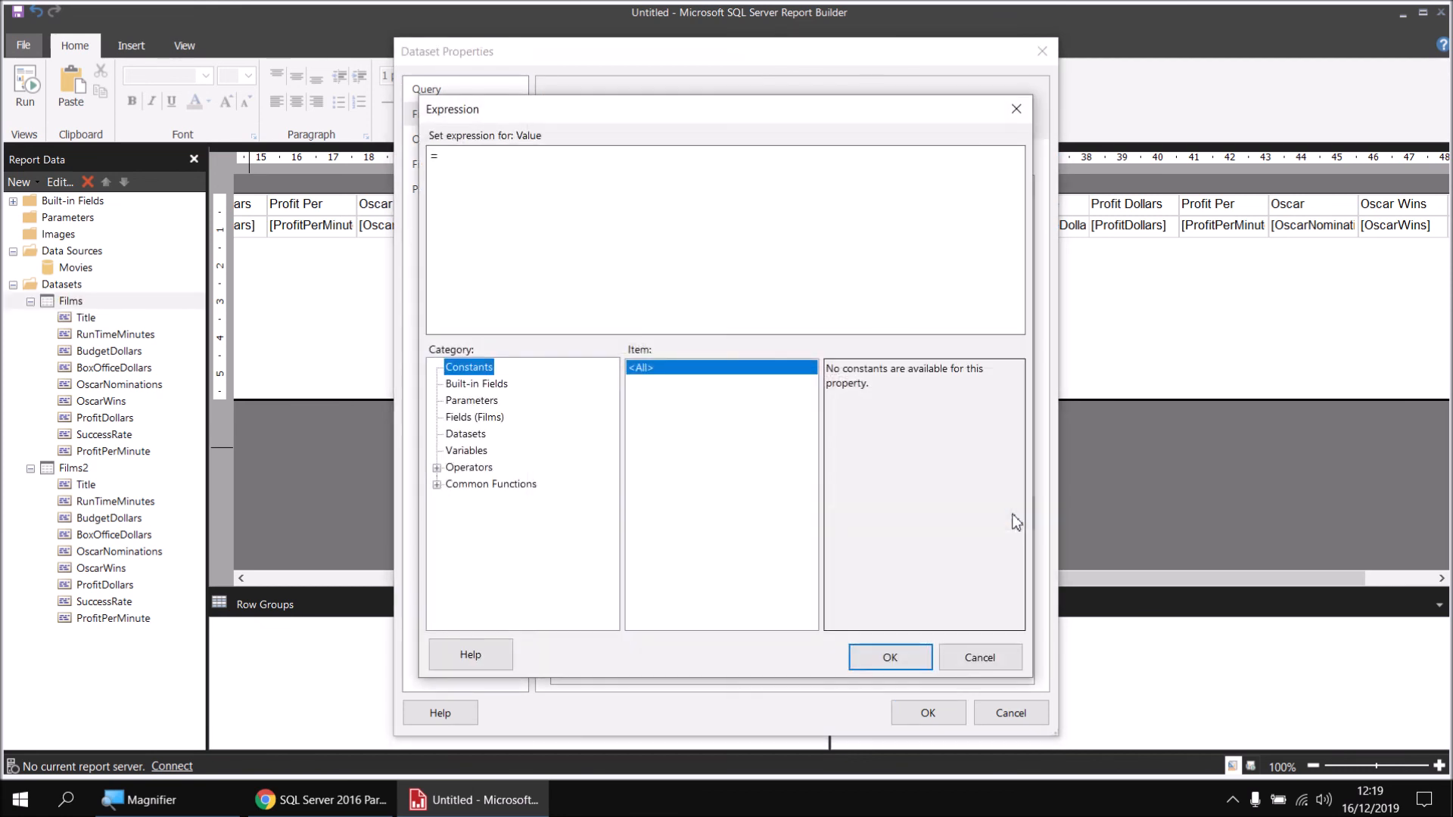
pyautogui.click(463, 418)
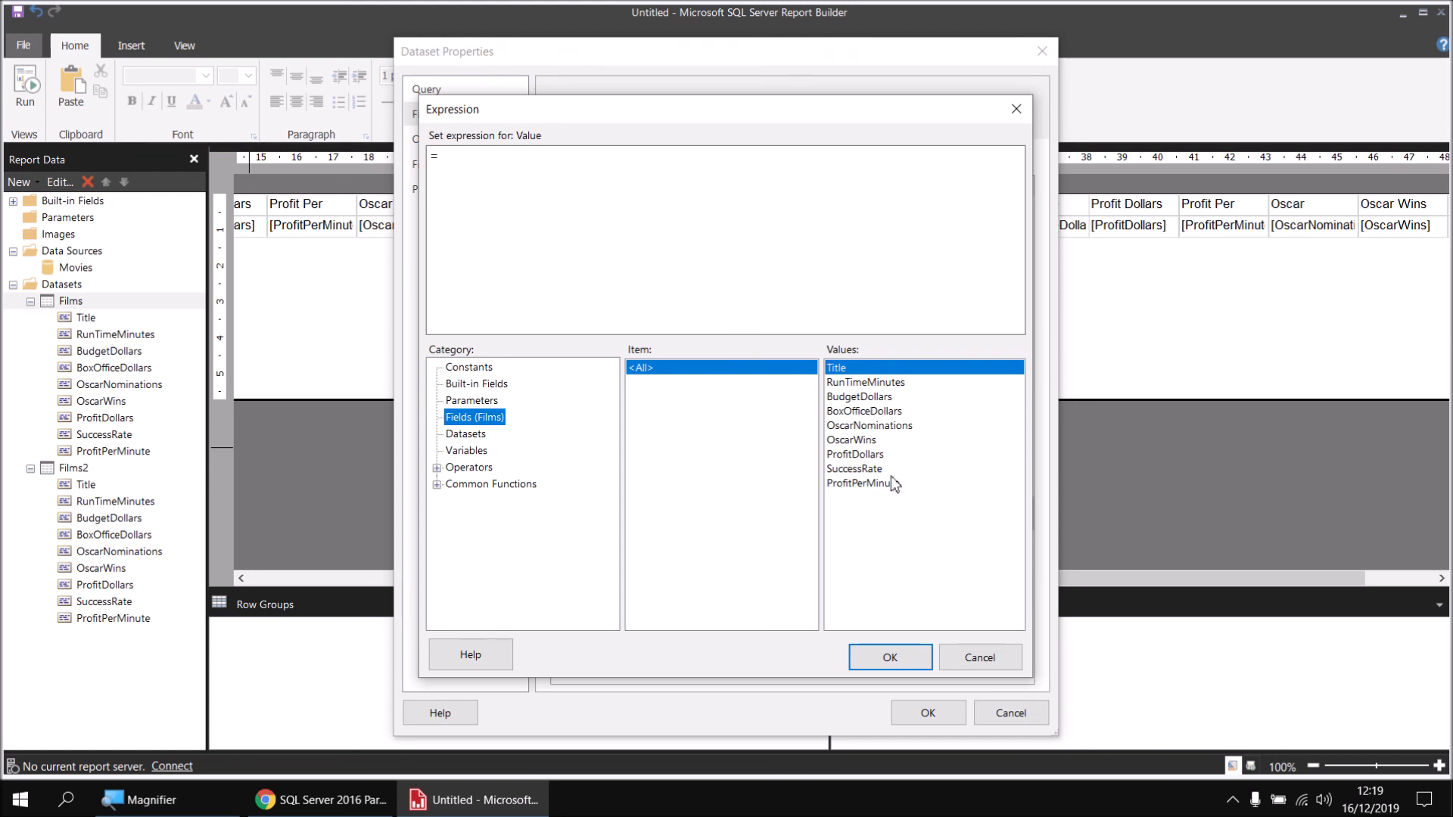
pyautogui.click(972, 655)
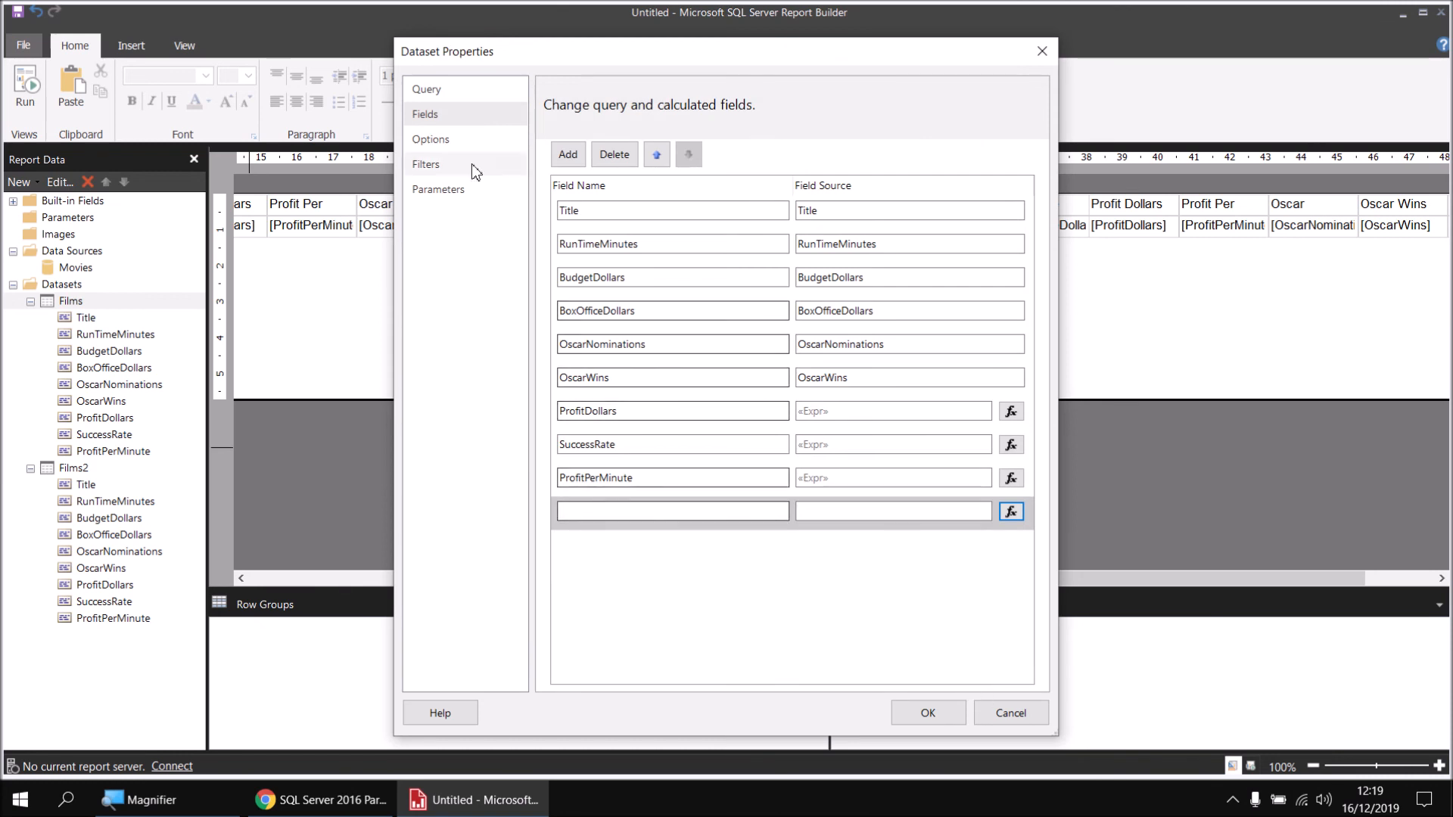
pyautogui.click(732, 511)
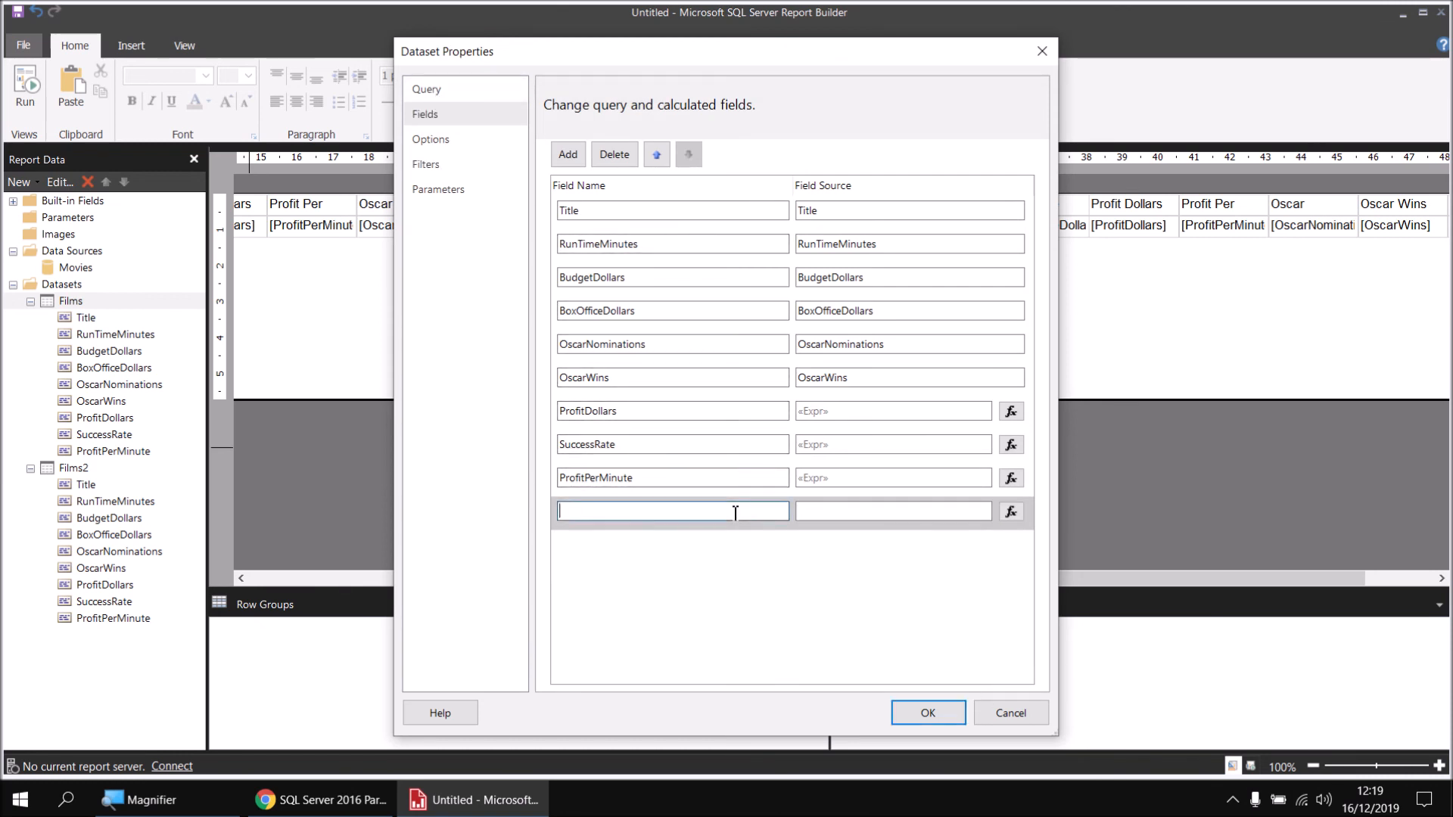
pyautogui.click(613, 158)
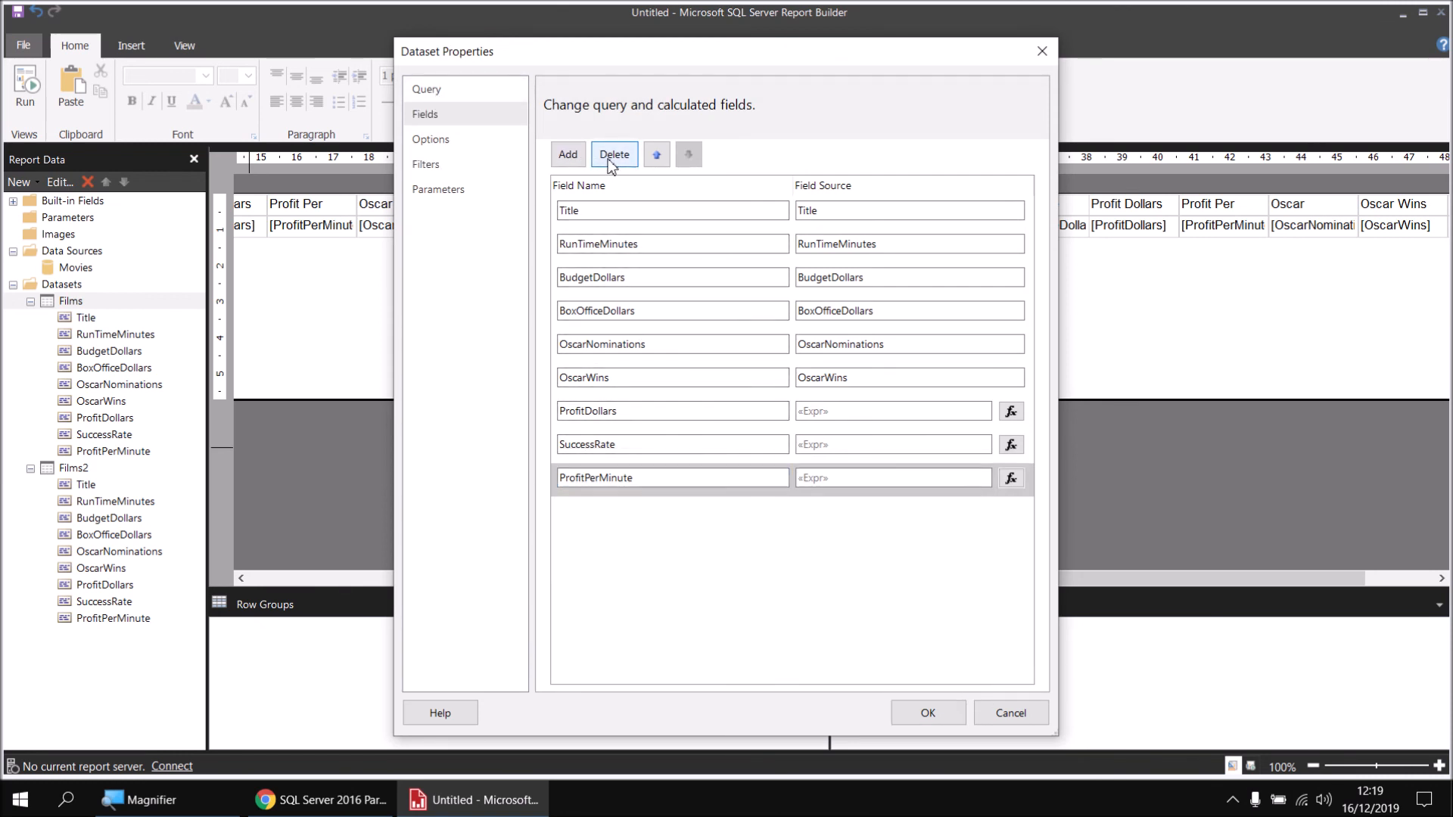
pyautogui.click(435, 90)
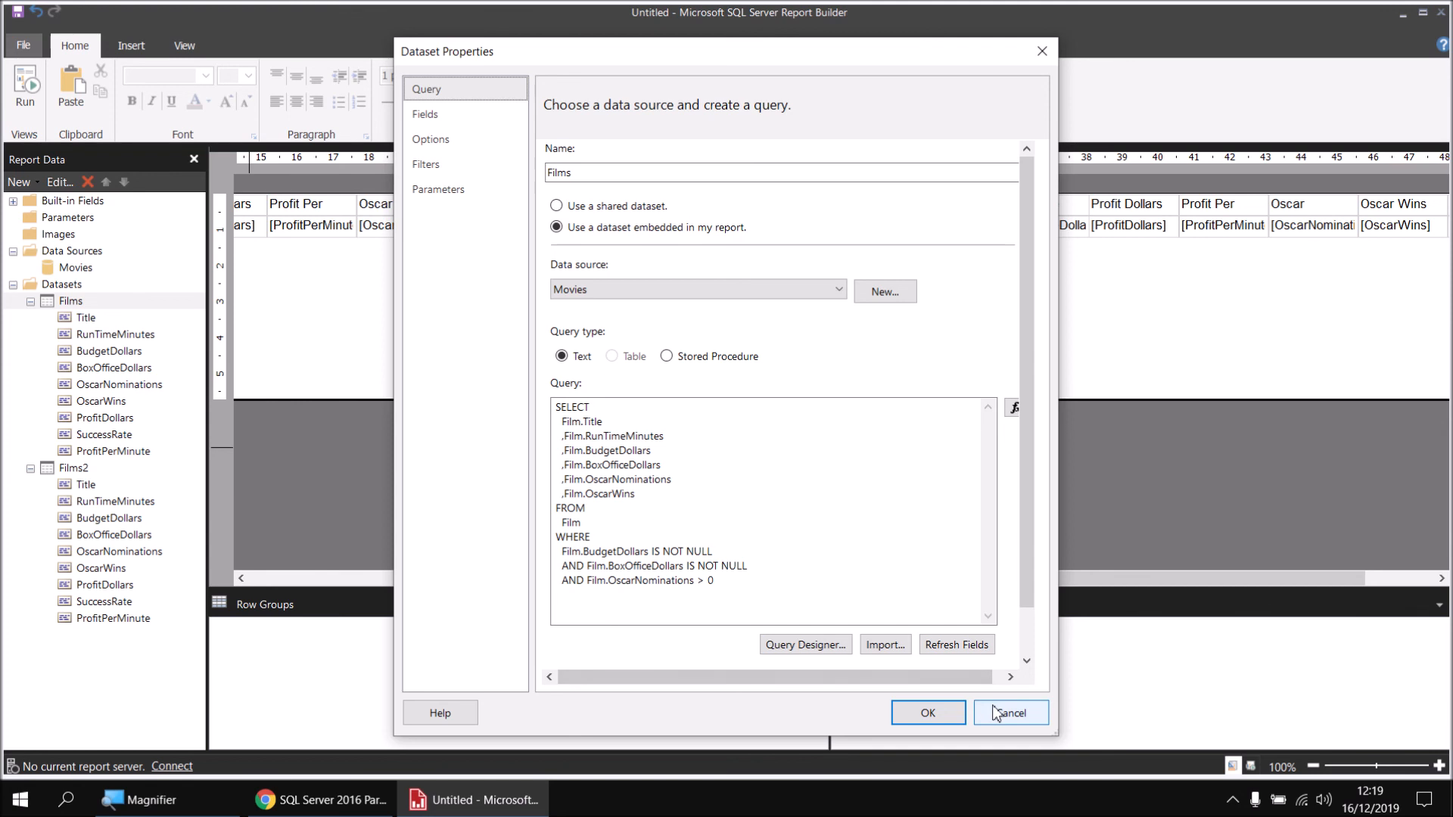
pyautogui.click(1009, 713)
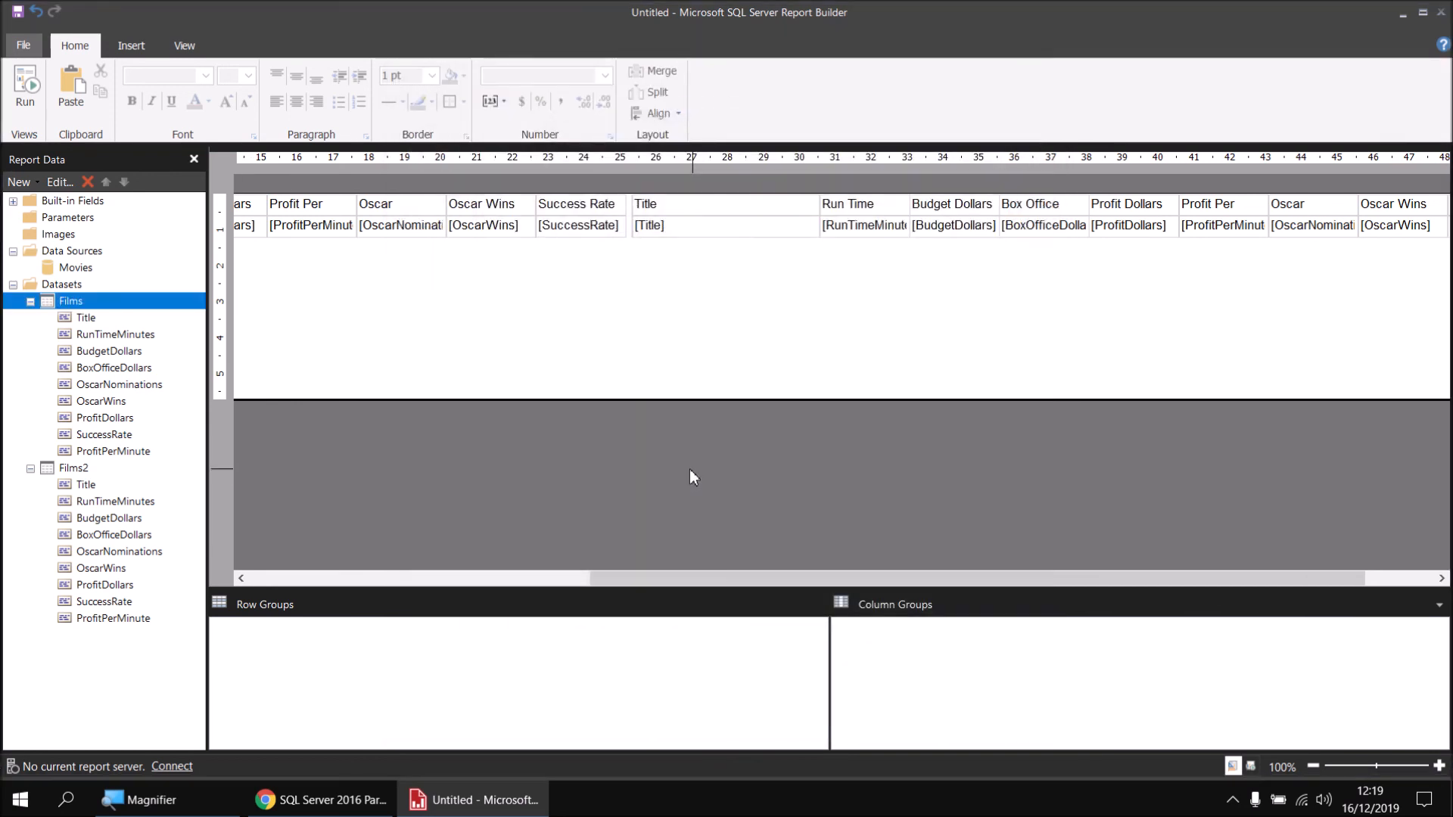
# Review the Films2 dataset's SQL query and query type options, and close its properties without saving.
pyautogui.rightClick(79, 474)
pyautogui.click(183, 551)
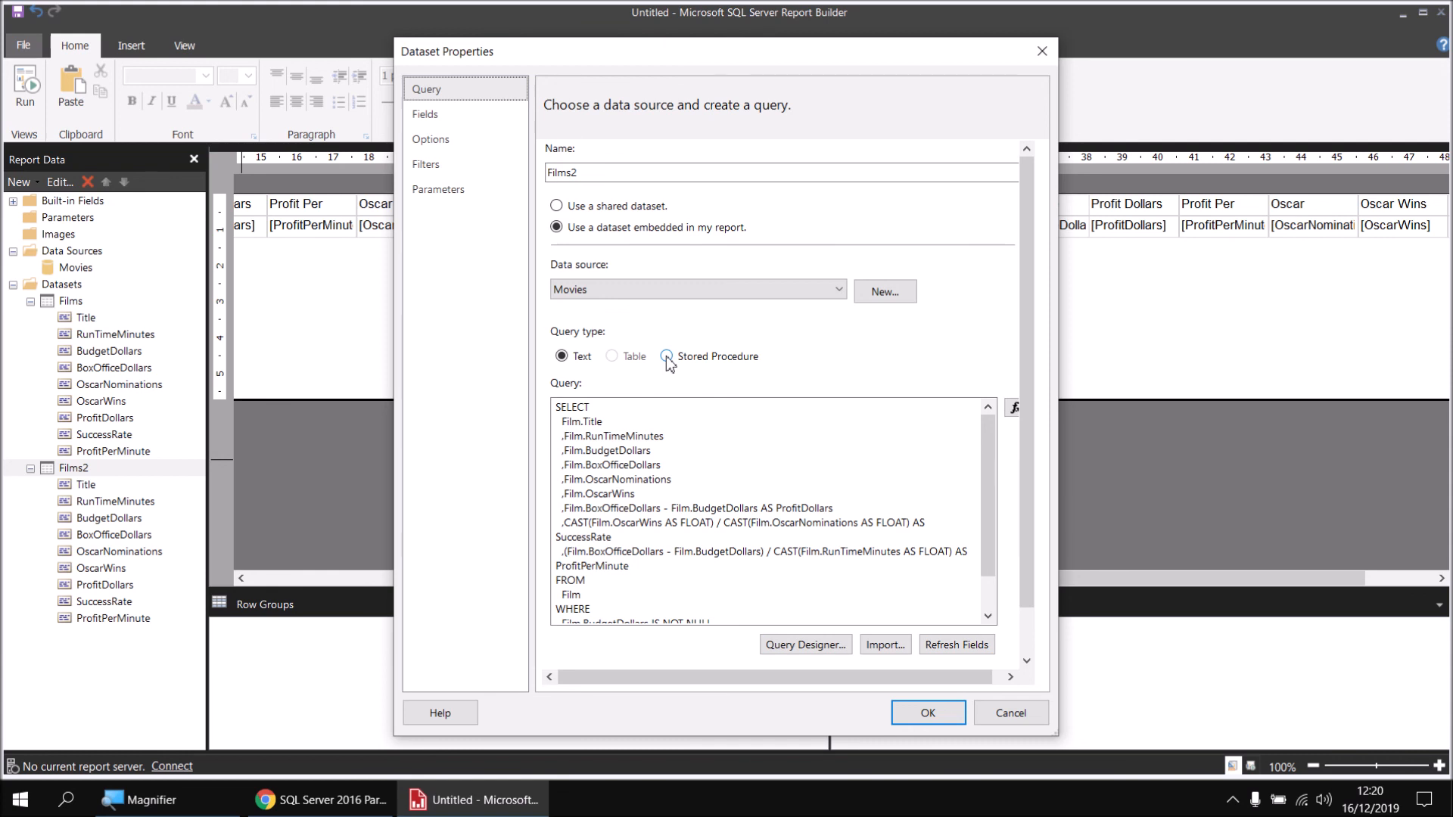
pyautogui.click(1011, 713)
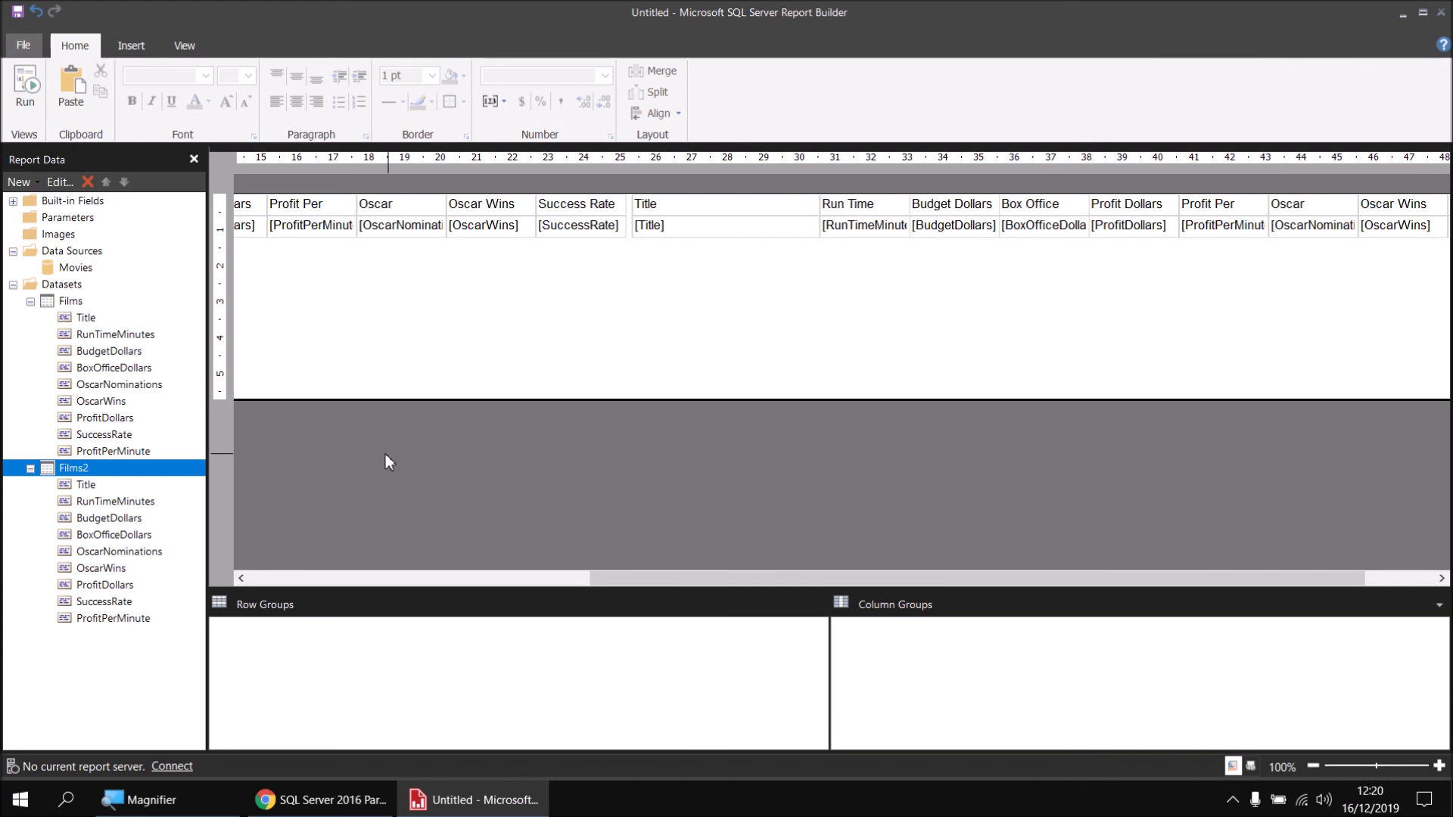